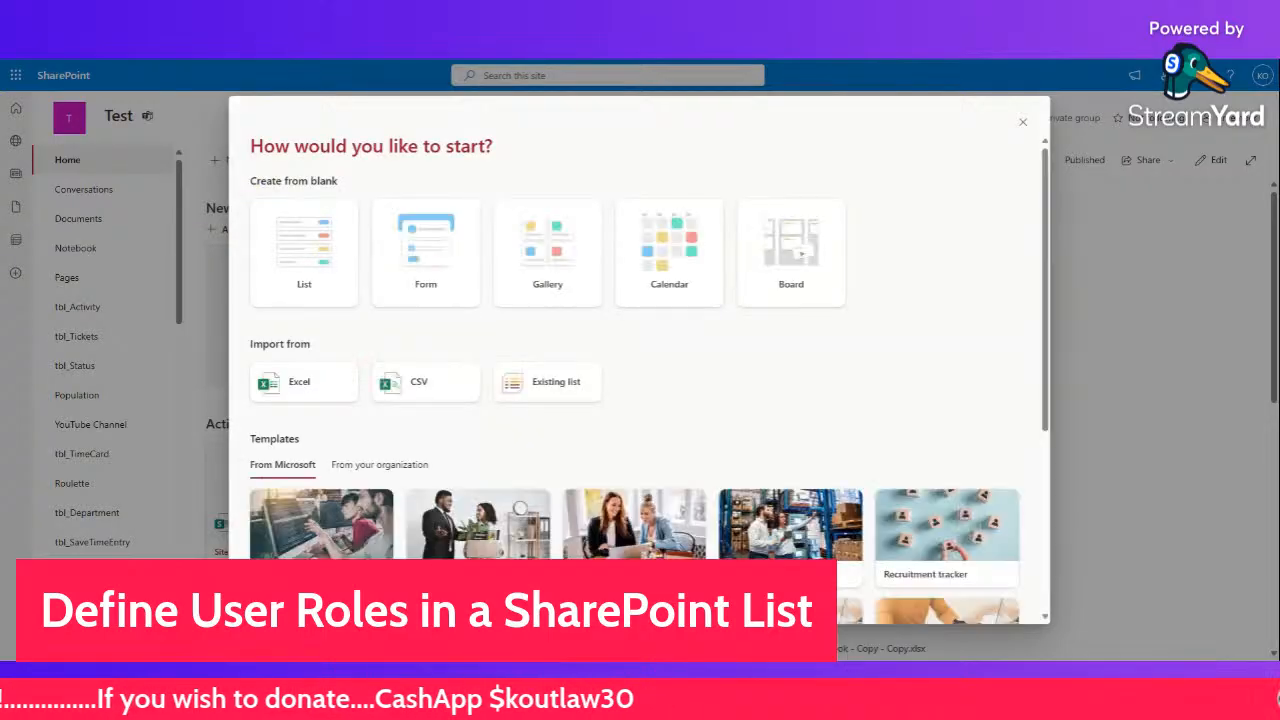
- Create a blank list named tbl_Role
click(314, 263)
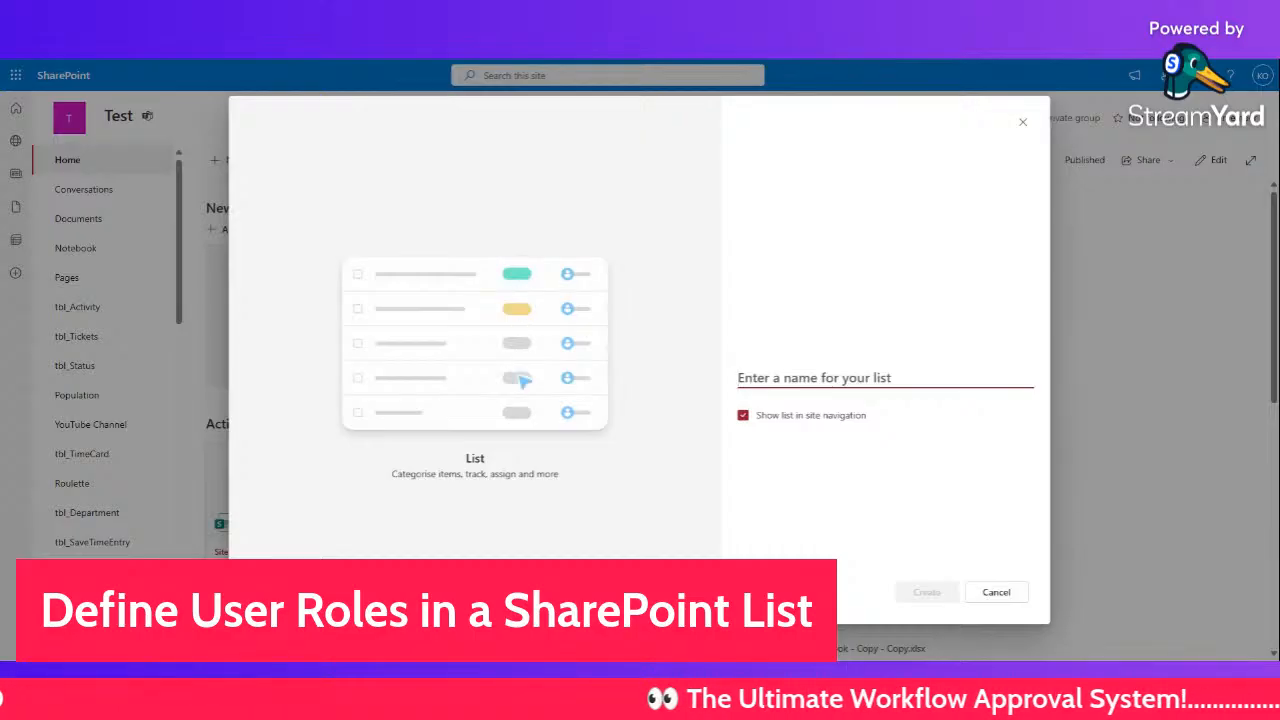
text(tlb)
key(BackSpace)
key(BackSpace)
text(bl_Role)
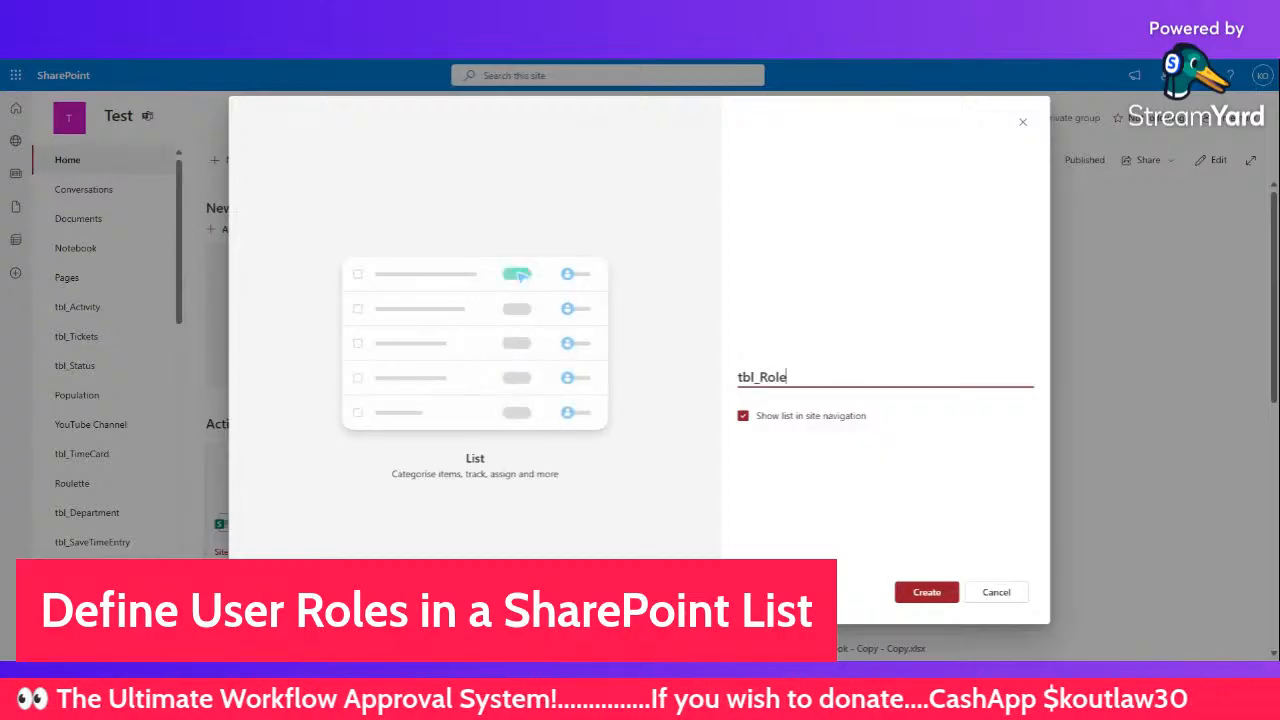
click(927, 596)
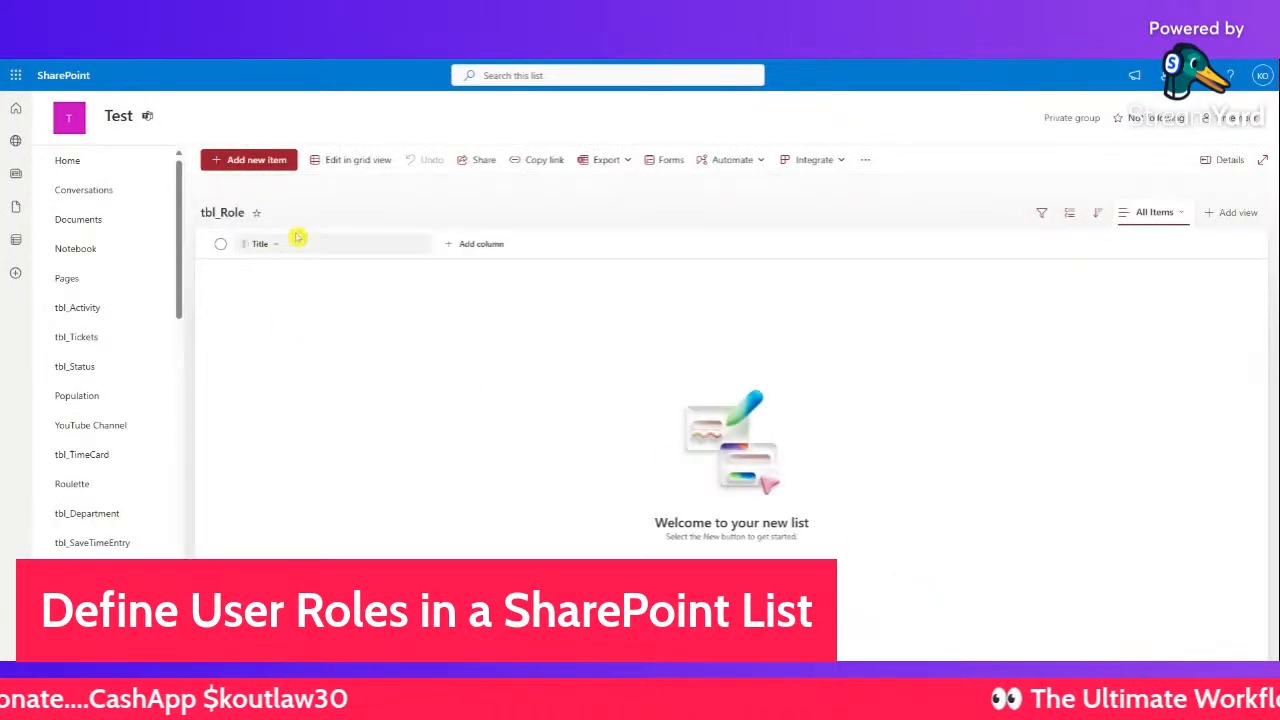
- Add a single line of text column named Role
click(470, 252)
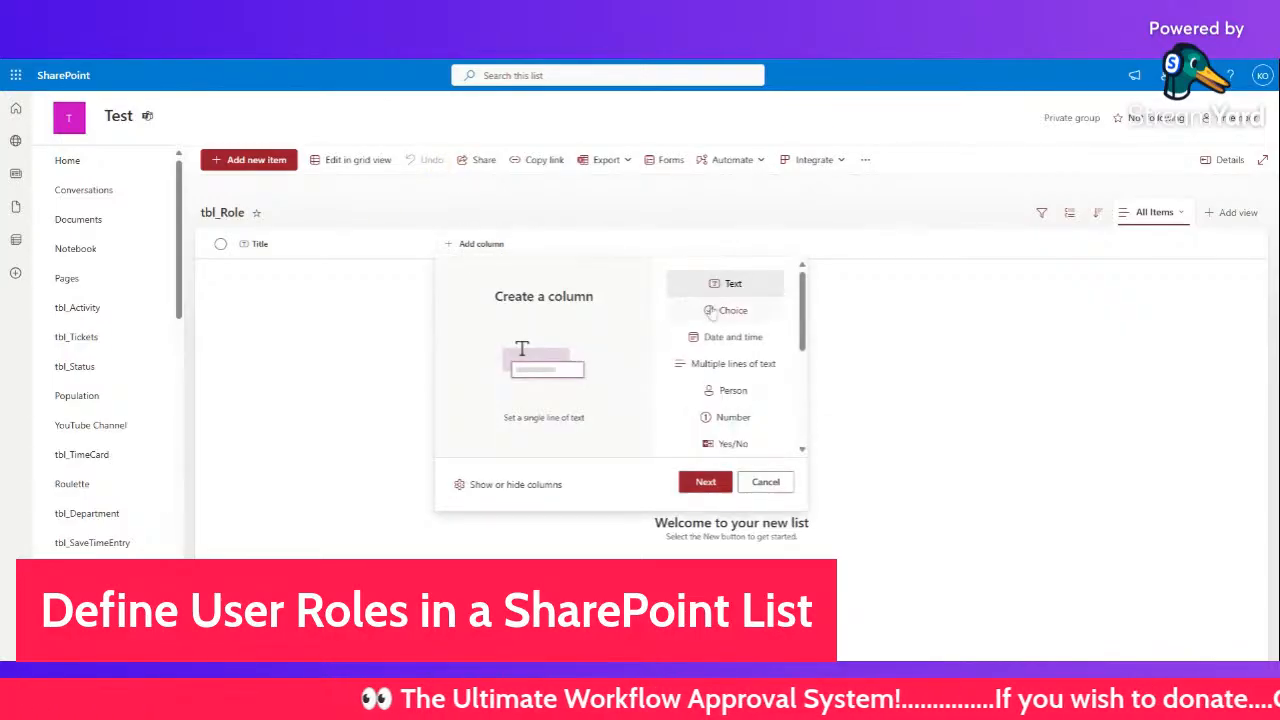
drag(806, 349, 794, 437)
scroll(760, 400, up, 5)
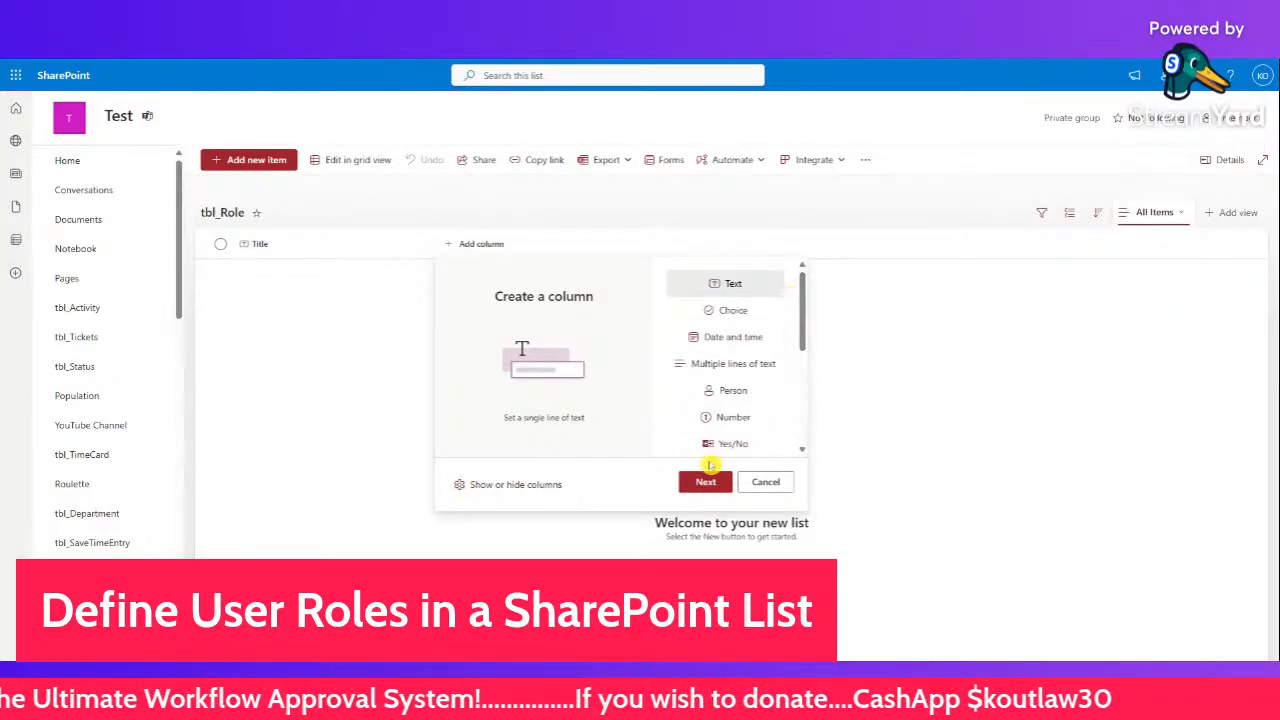
click(706, 482)
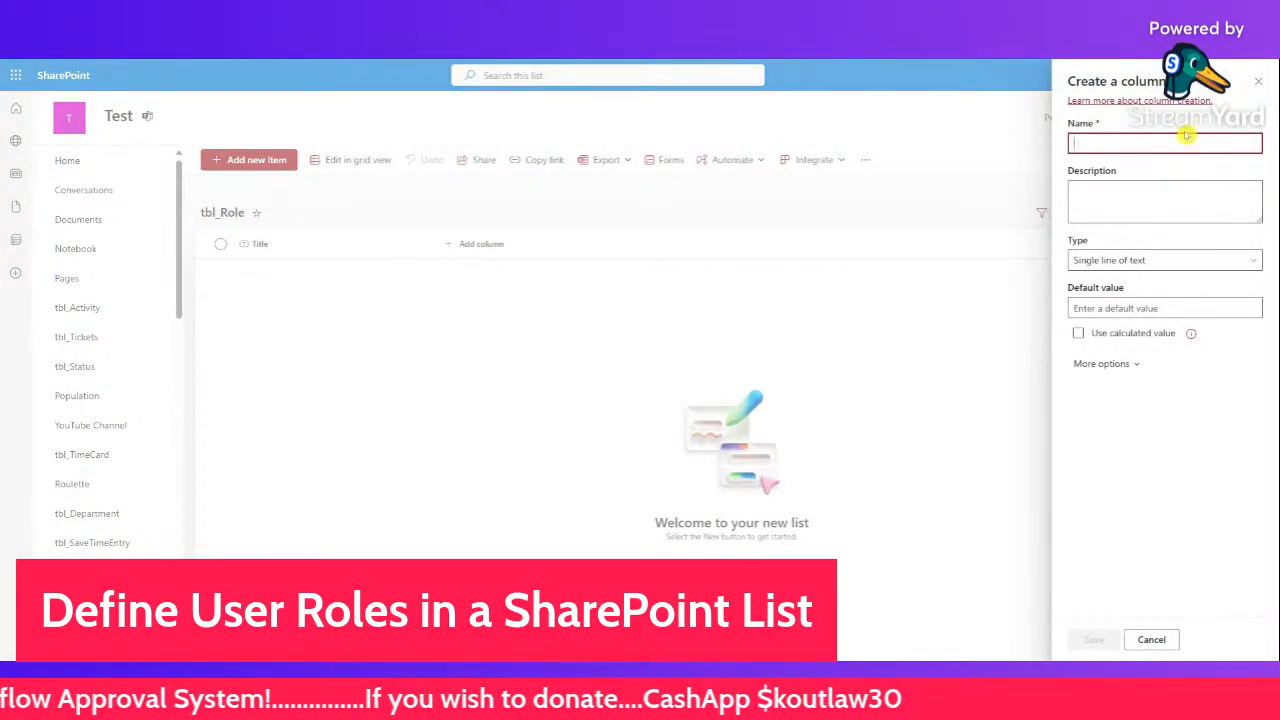
text(Role)
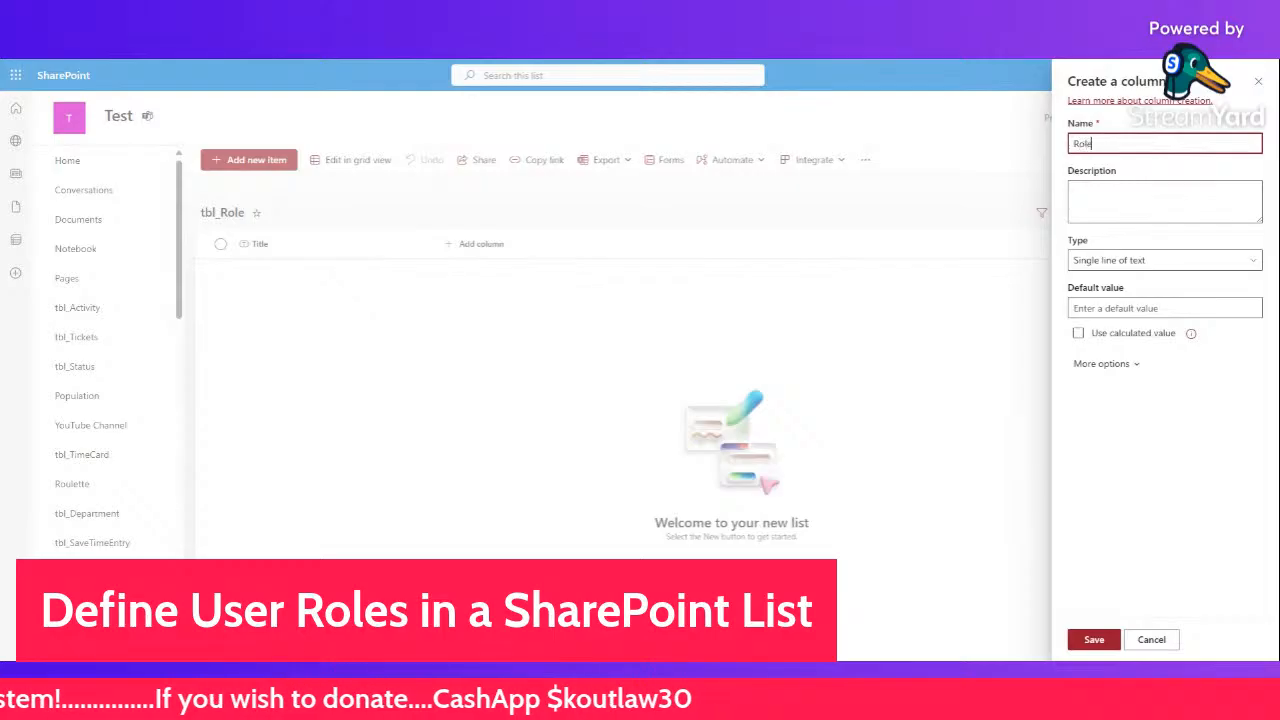
click(1093, 639)
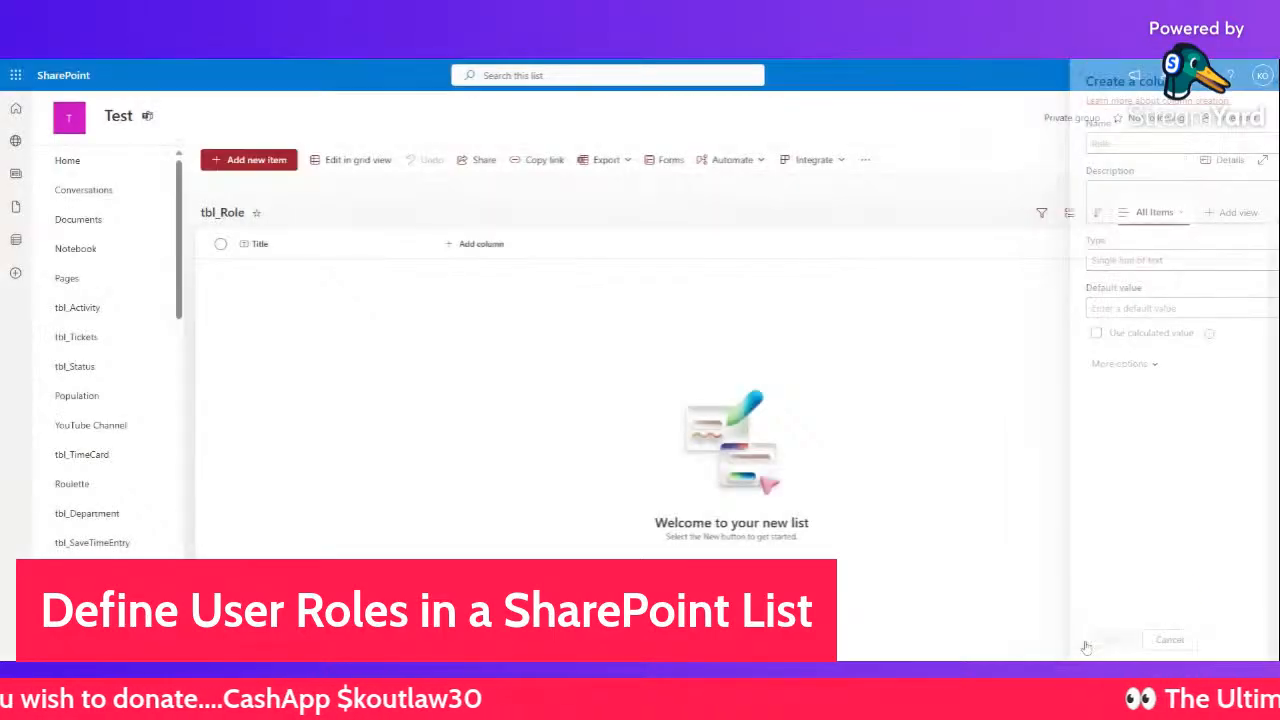
- Add another single line of text column named Email
click(565, 245)
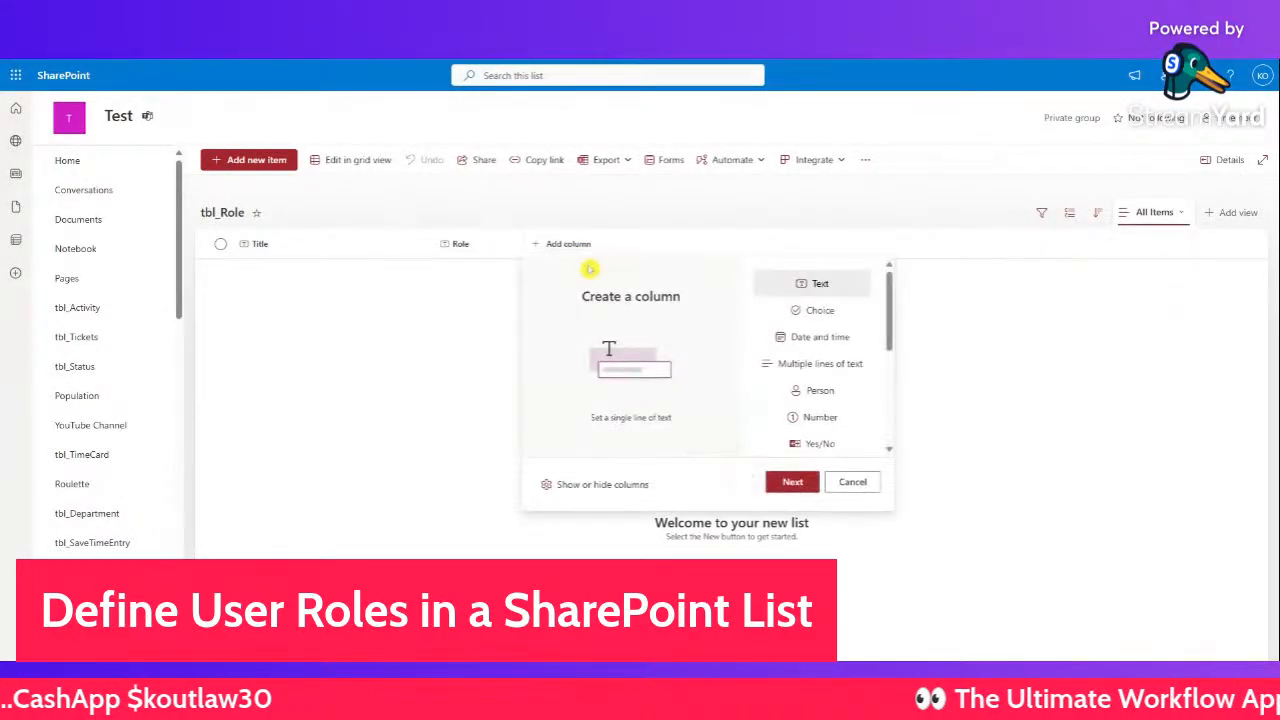
click(795, 482)
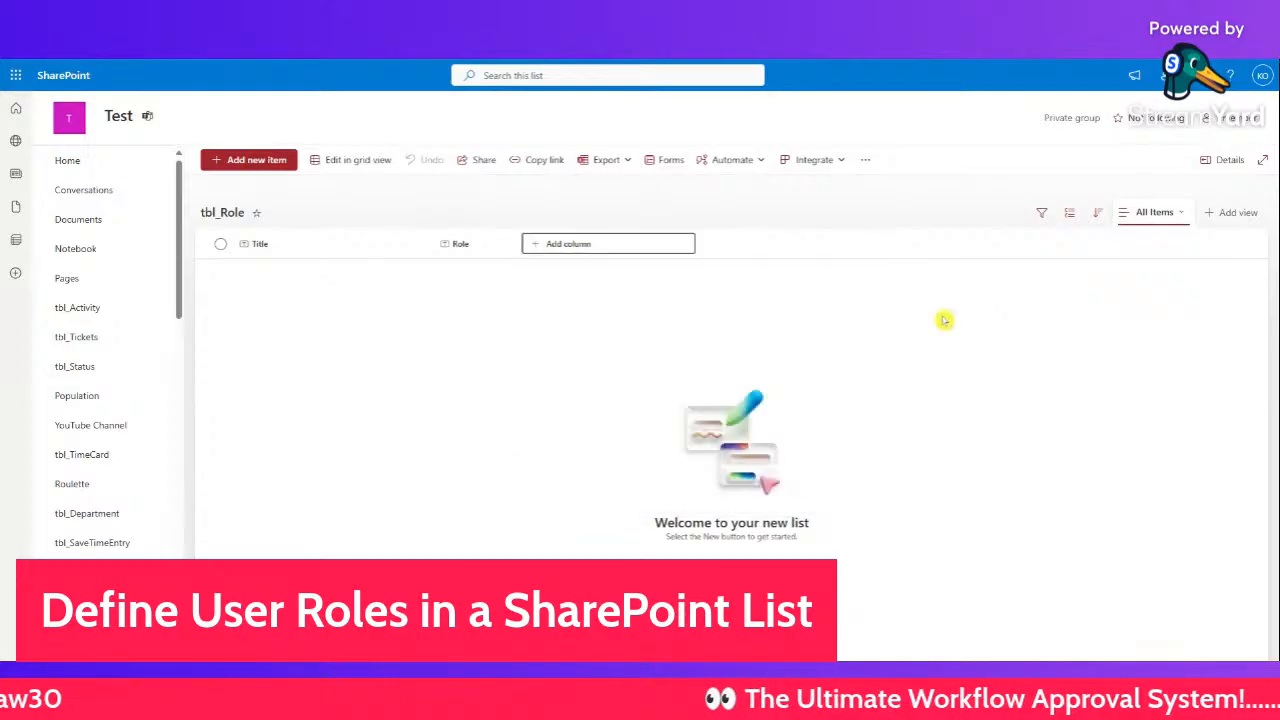
text(Email)
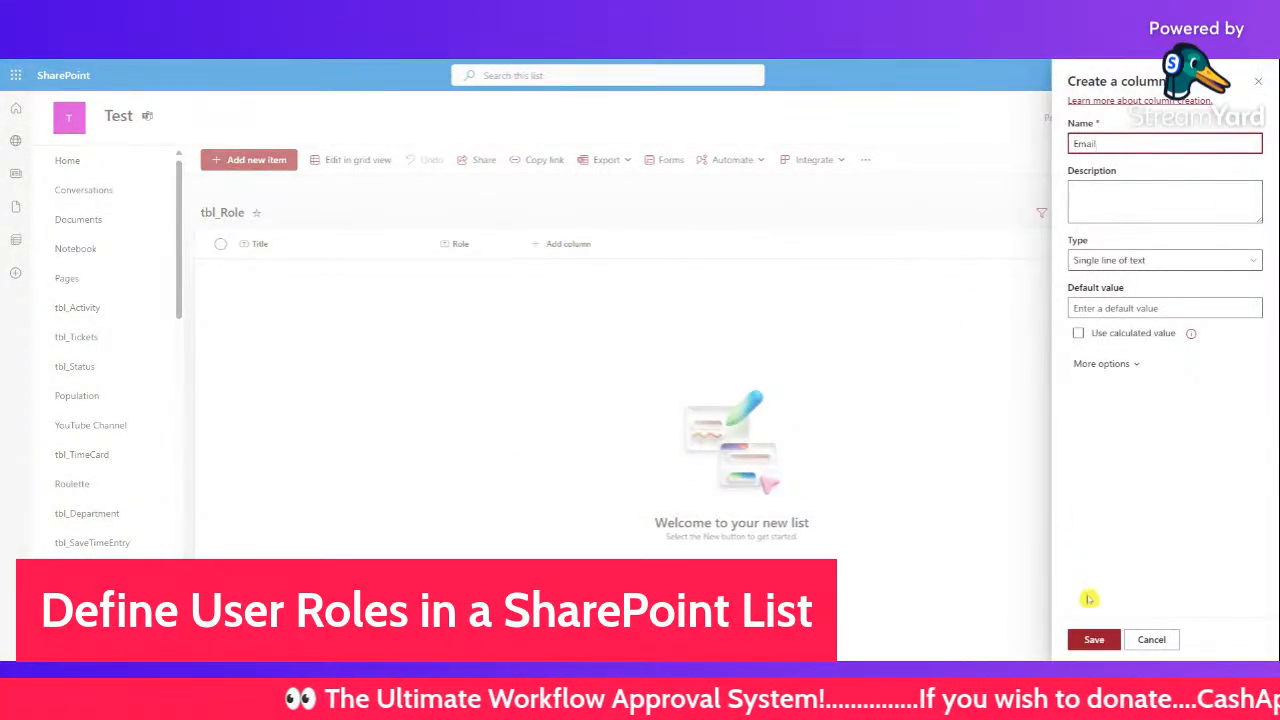
click(1092, 638)
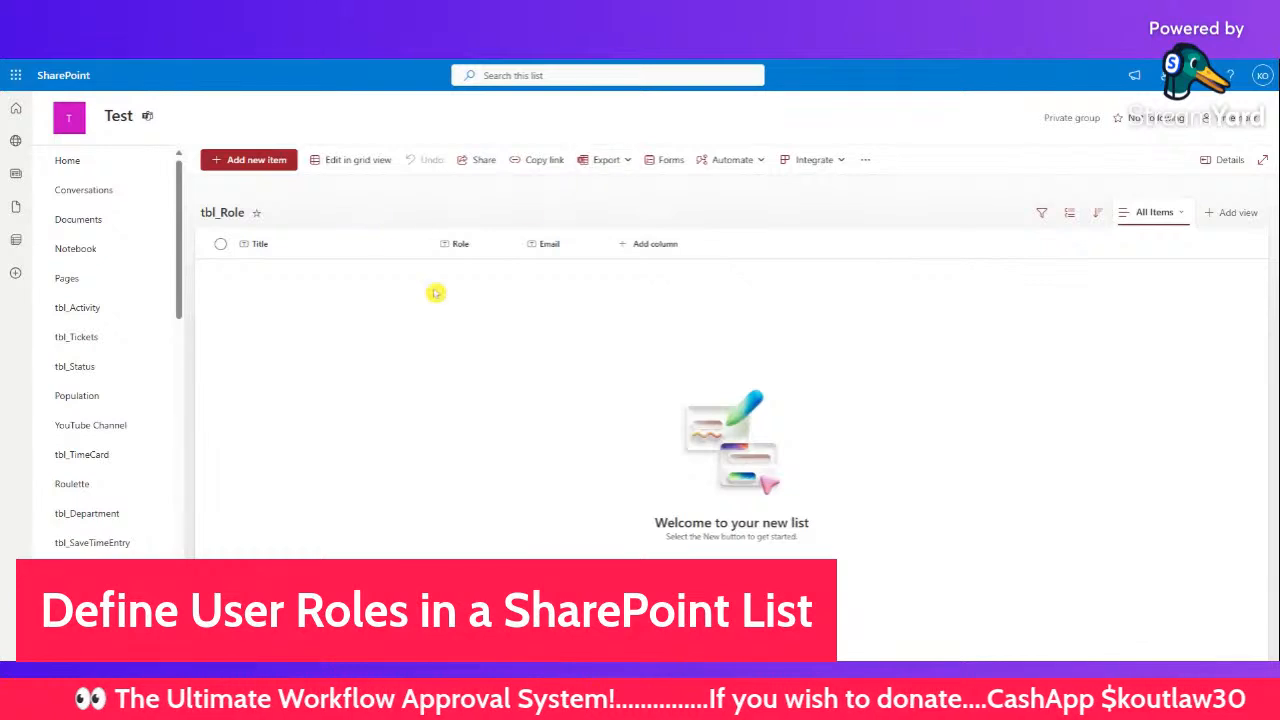
- In grid view, add a first row with the person's full name and role Inventory Manager
click(348, 160)
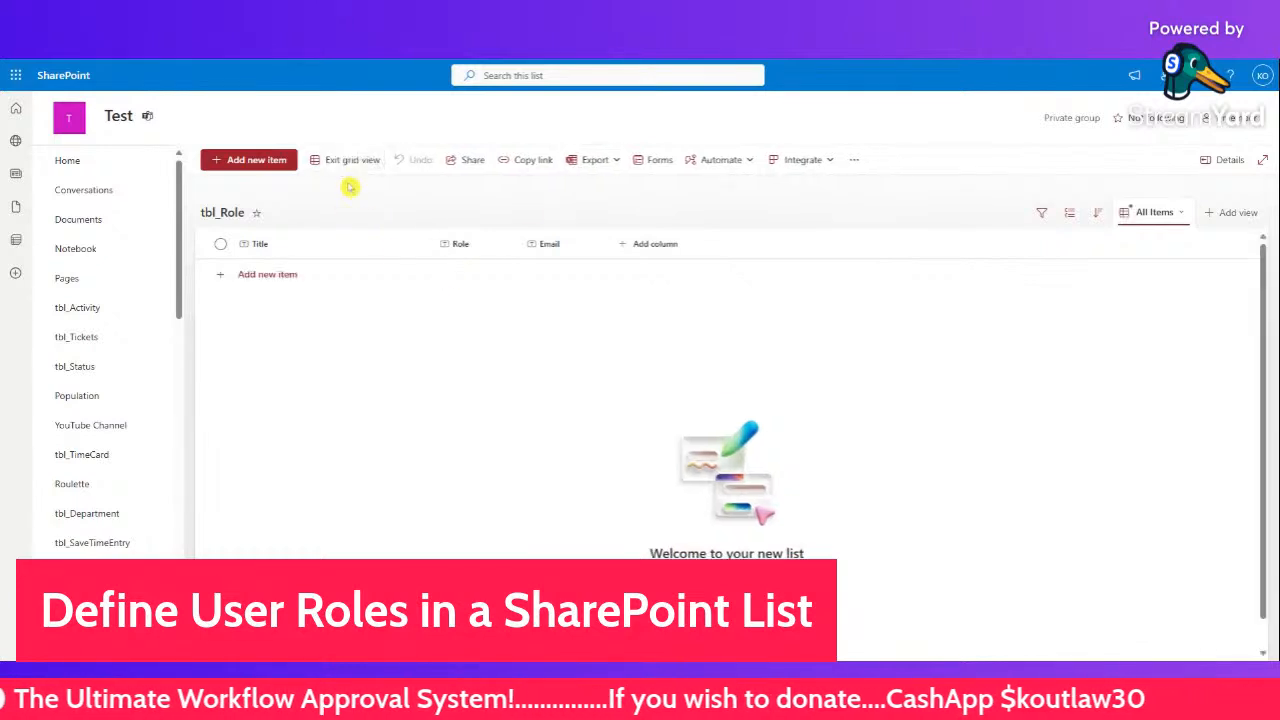
click(296, 276)
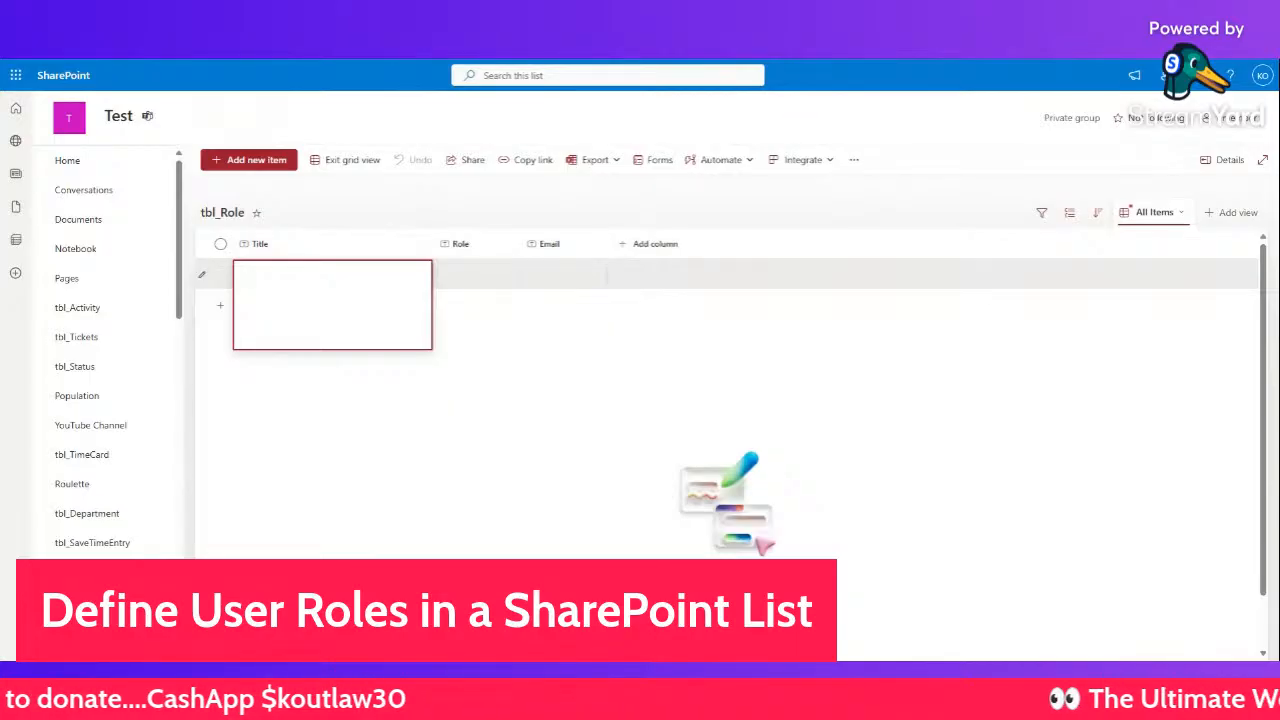
text(Jane D)
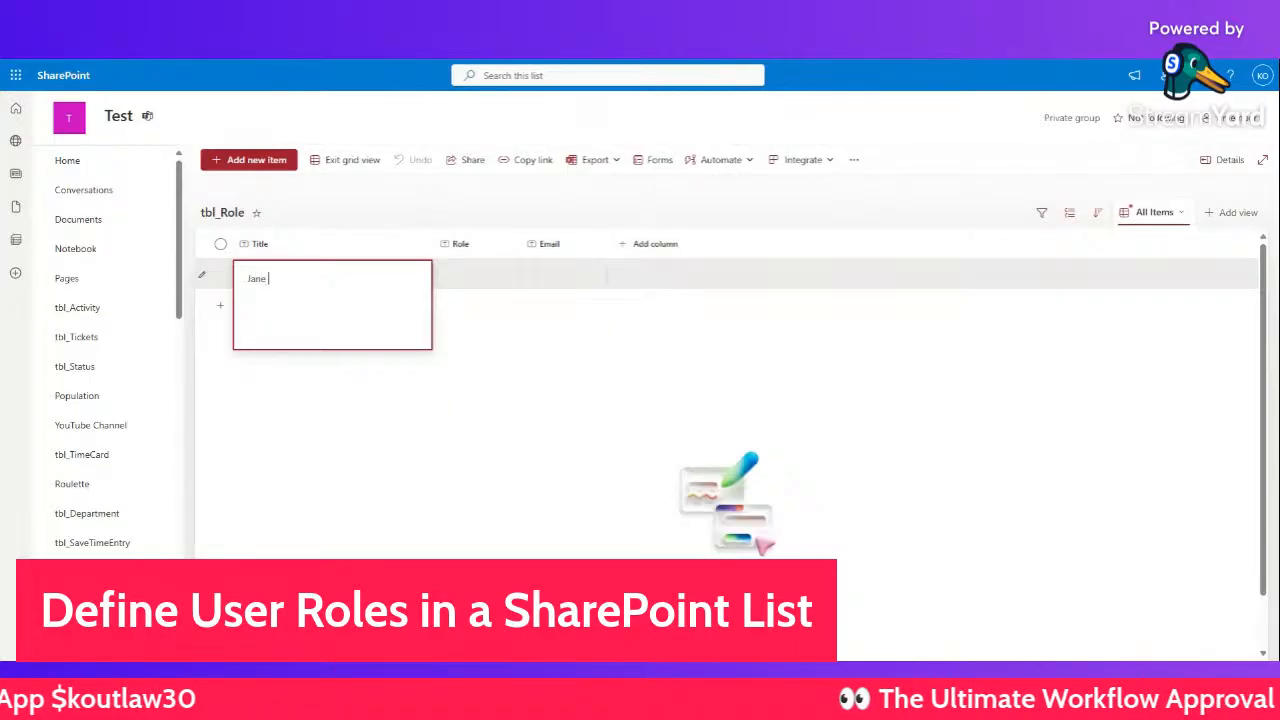
text(oe)
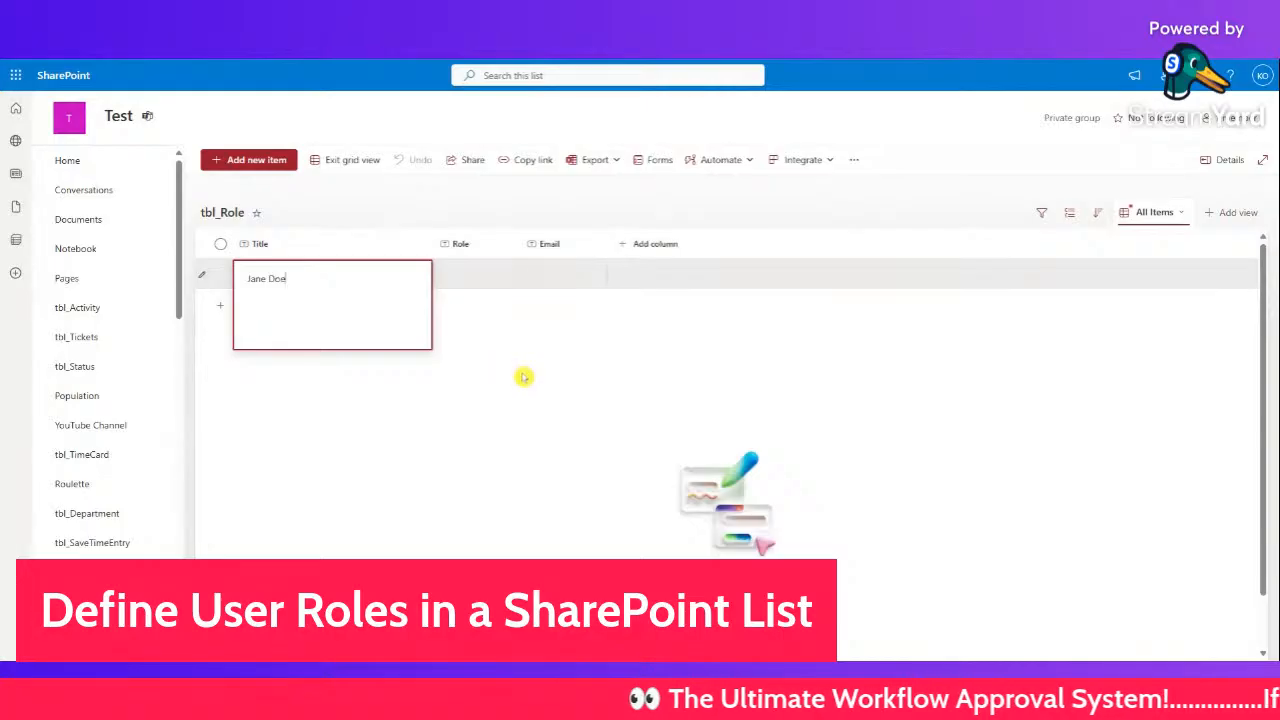
click(480, 277)
text(Inven)
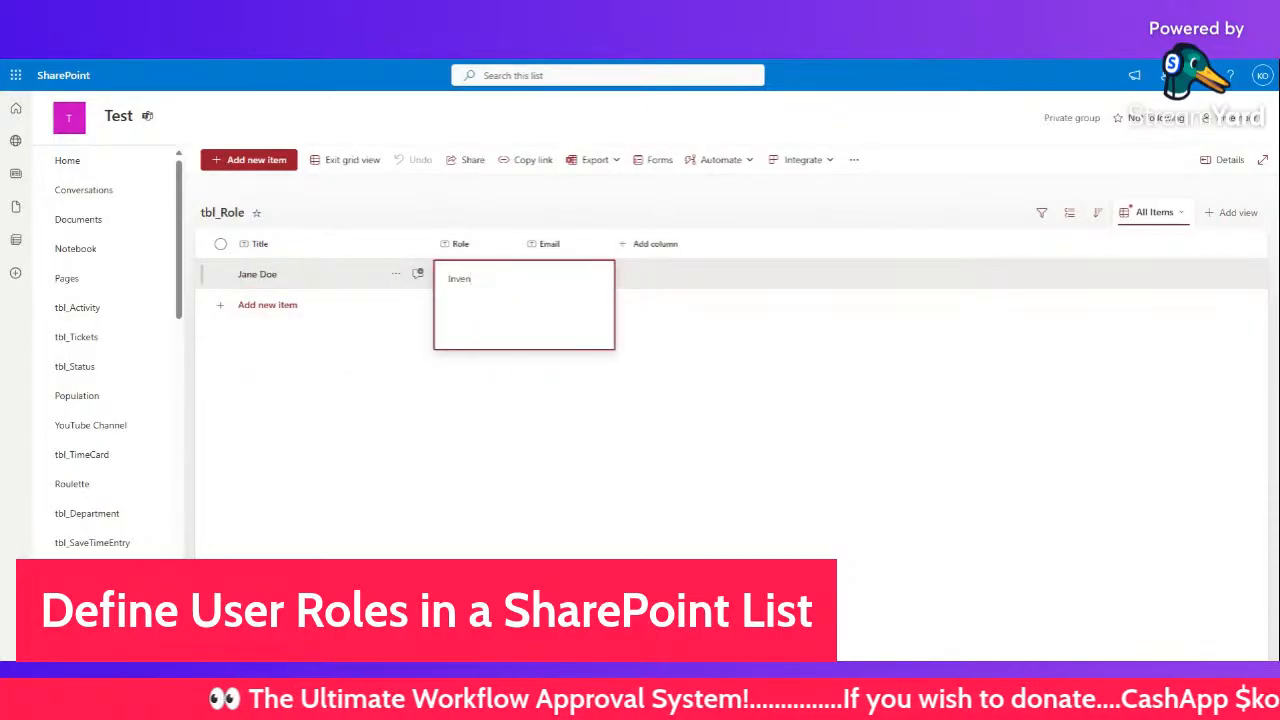
text(tory /mana)
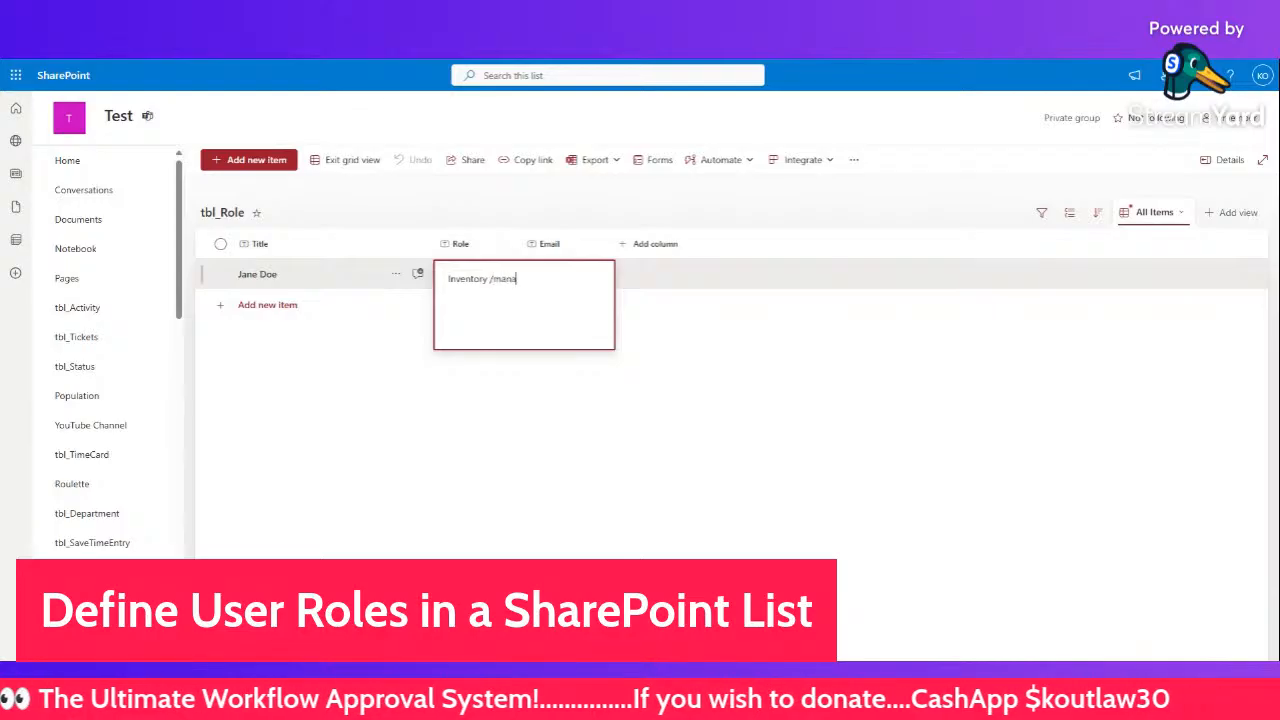
text(ger)
key(BackSpace)
key(BackSpace)
key(BackSpace)
key(BackSpace)
key(BackSpace)
key(BackSpace)
key(BackSpace)
key(BackSpace)
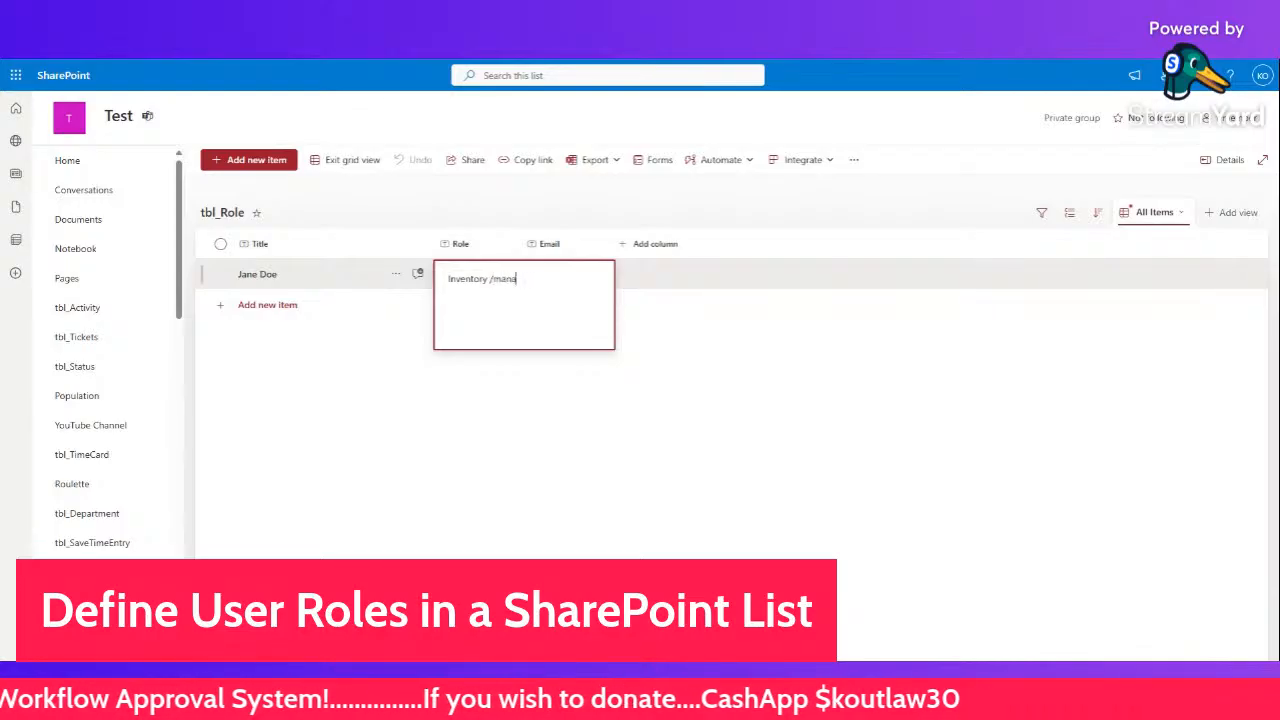
text(Mana)
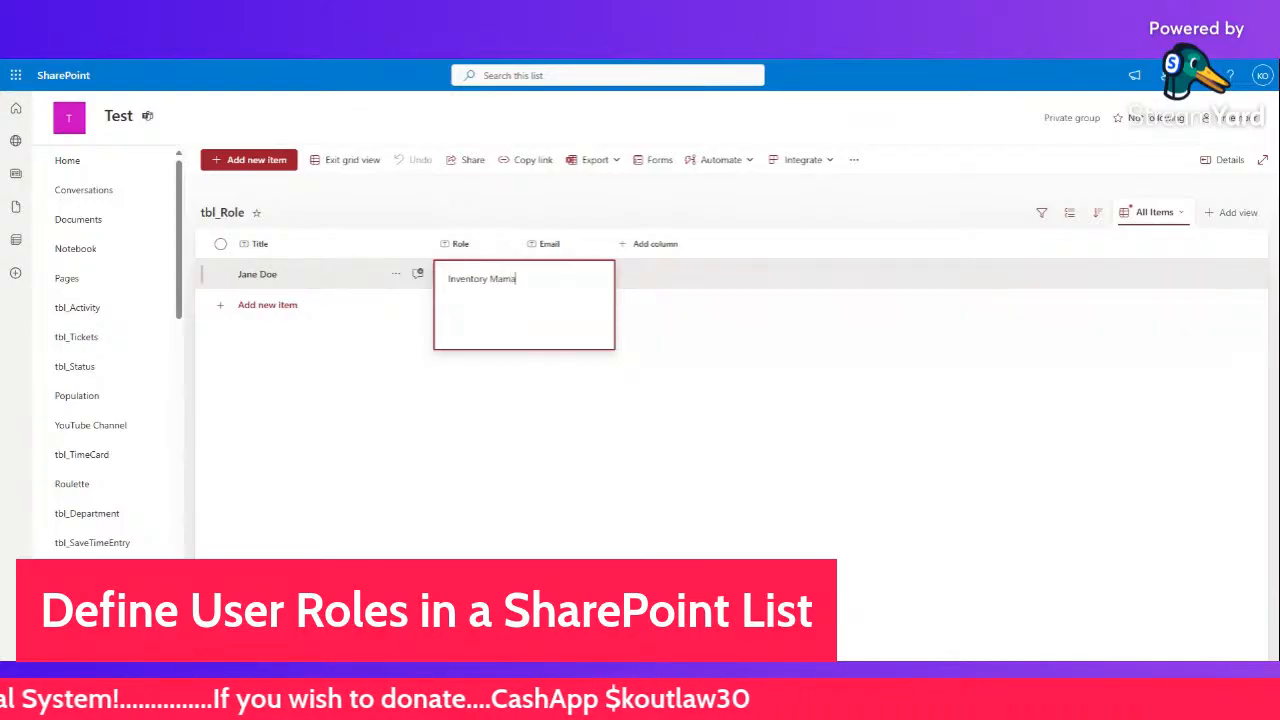
text(mag)
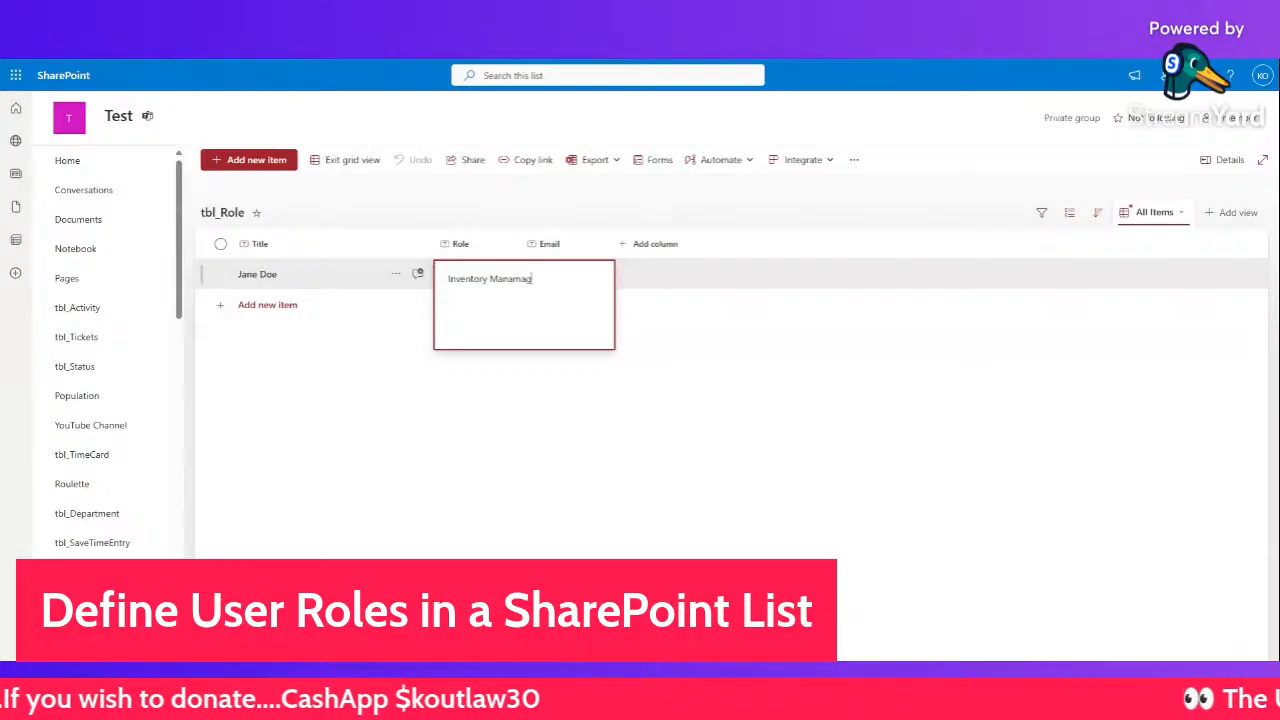
key(BackSpace)
key(BackSpace)
key(BackSpace)
text(ger)
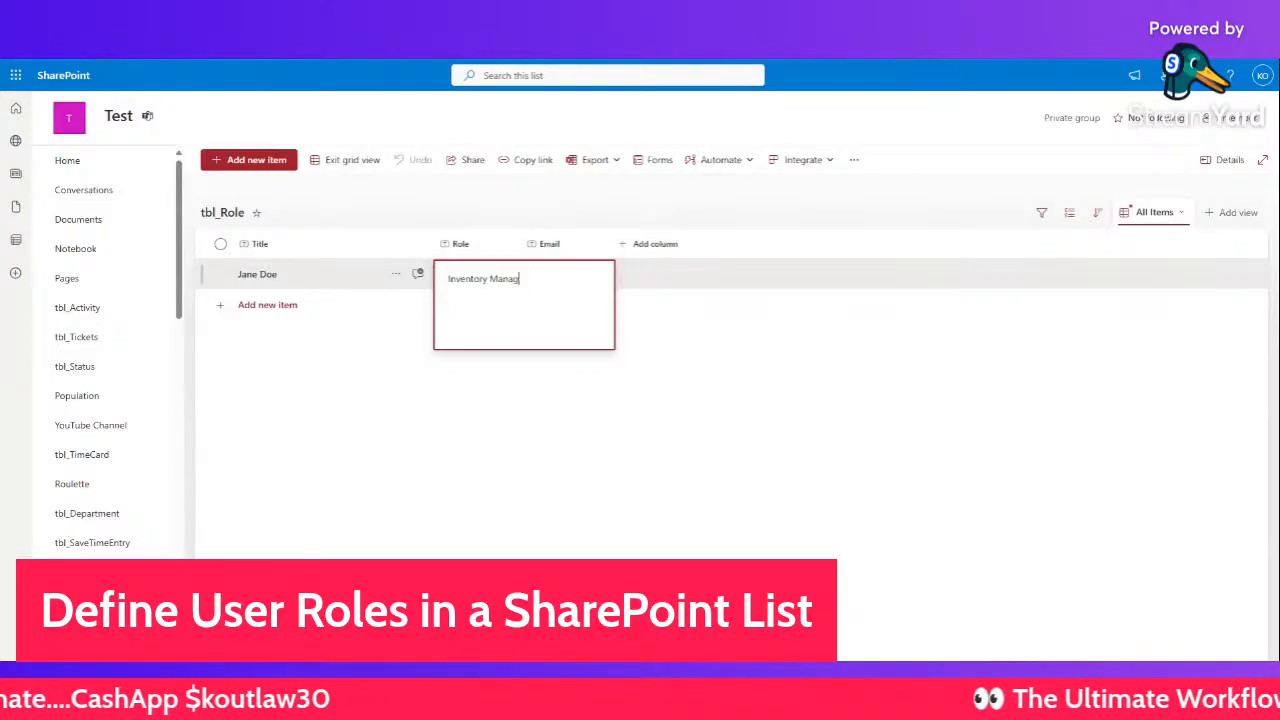
click(551, 405)
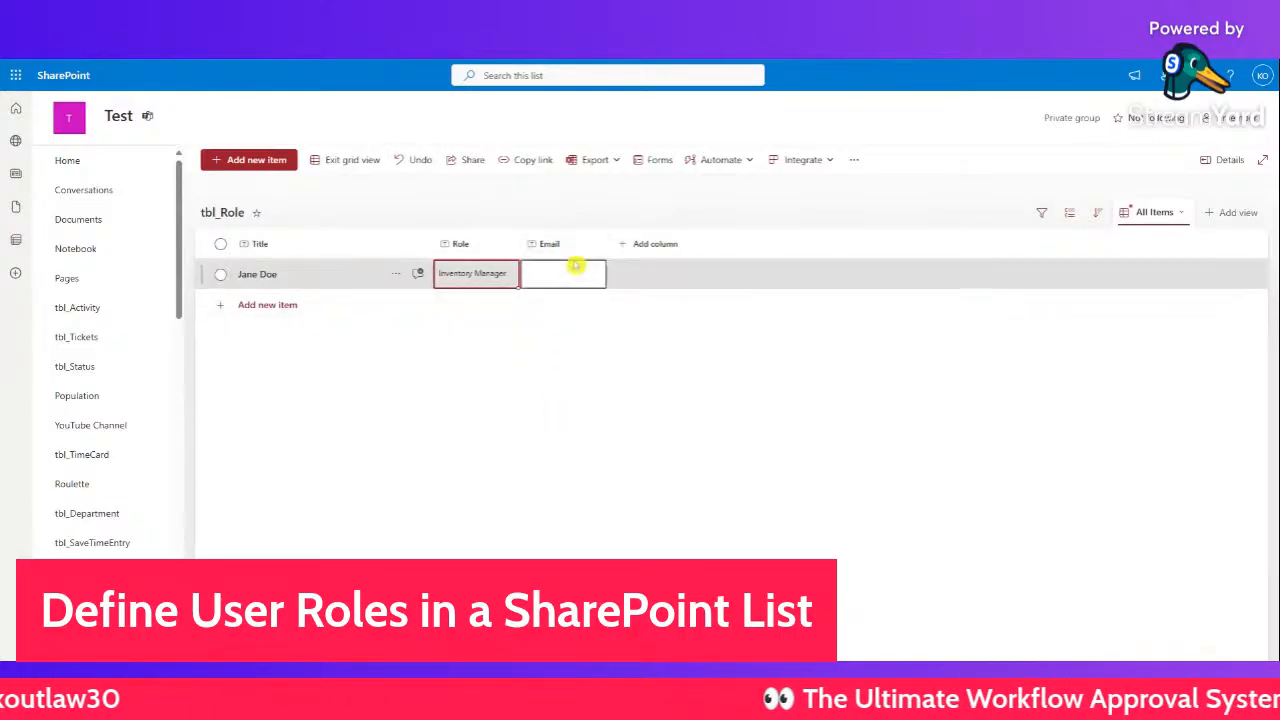
- Widen the Email column and enter the first person's e-mail address
drag(606, 245, 700, 245)
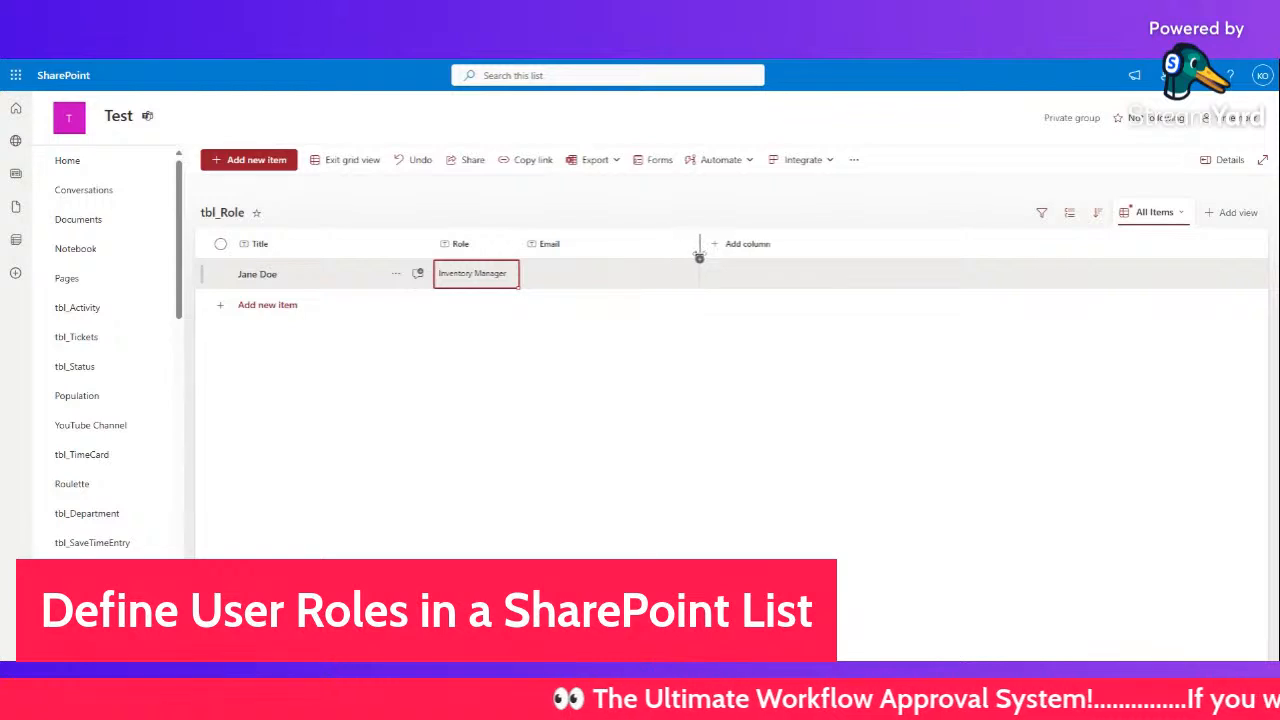
click(609, 270)
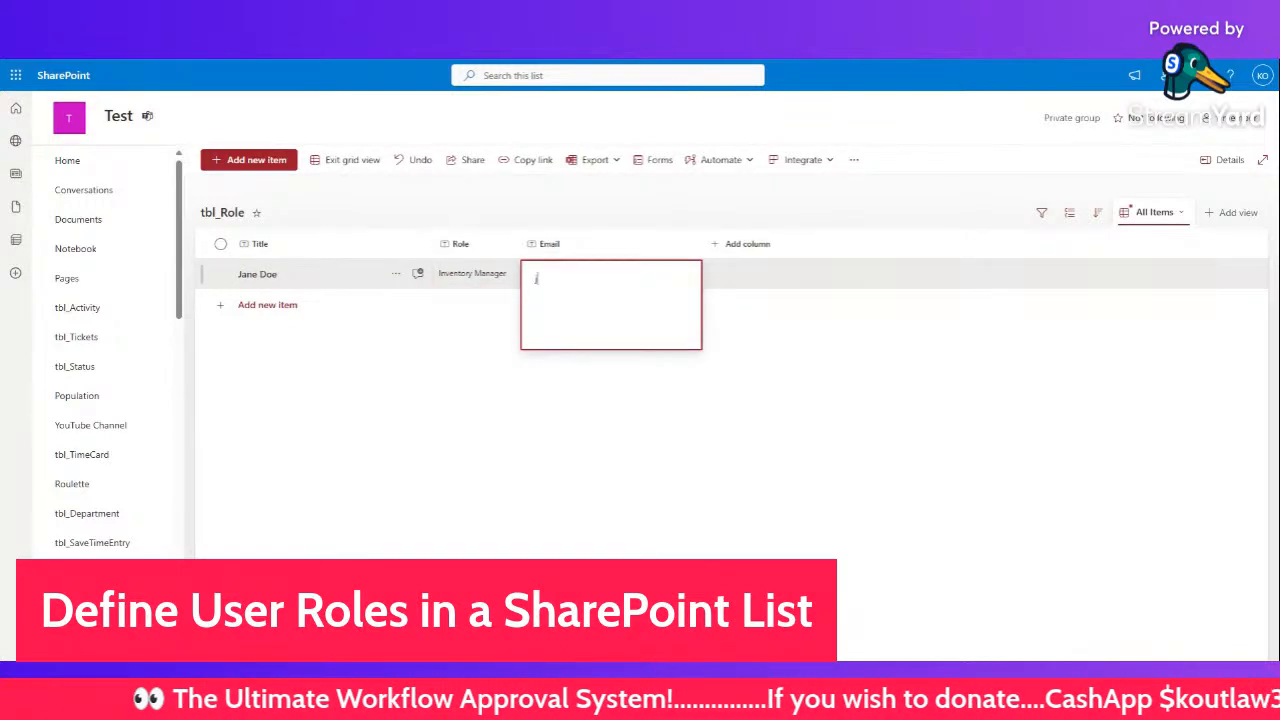
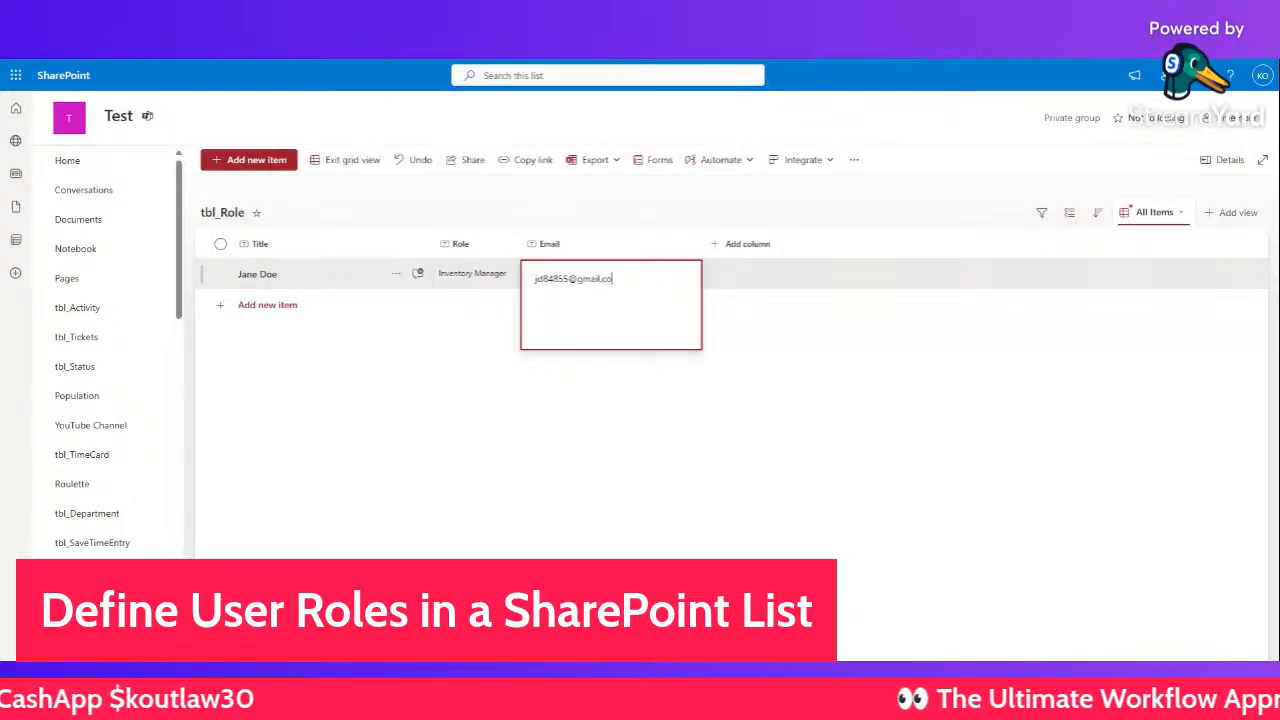
click(459, 425)
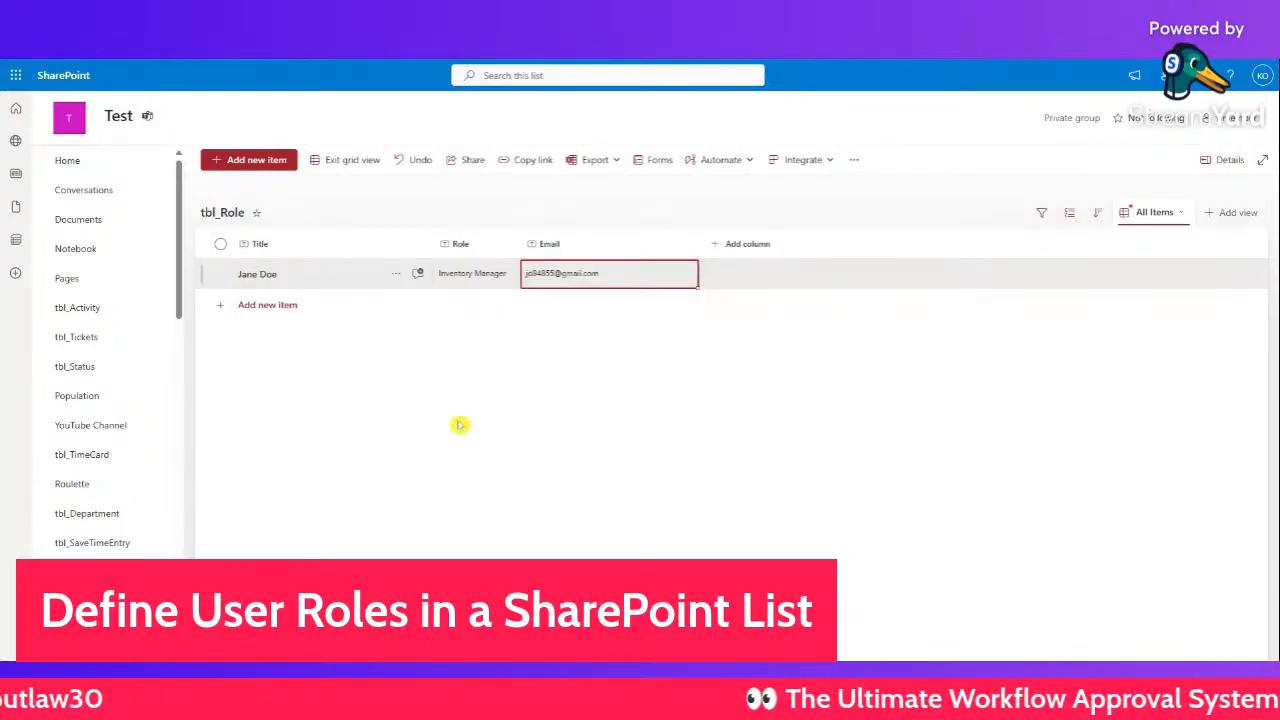
- Add a second row with the person's full name and role Department Head
click(272, 305)
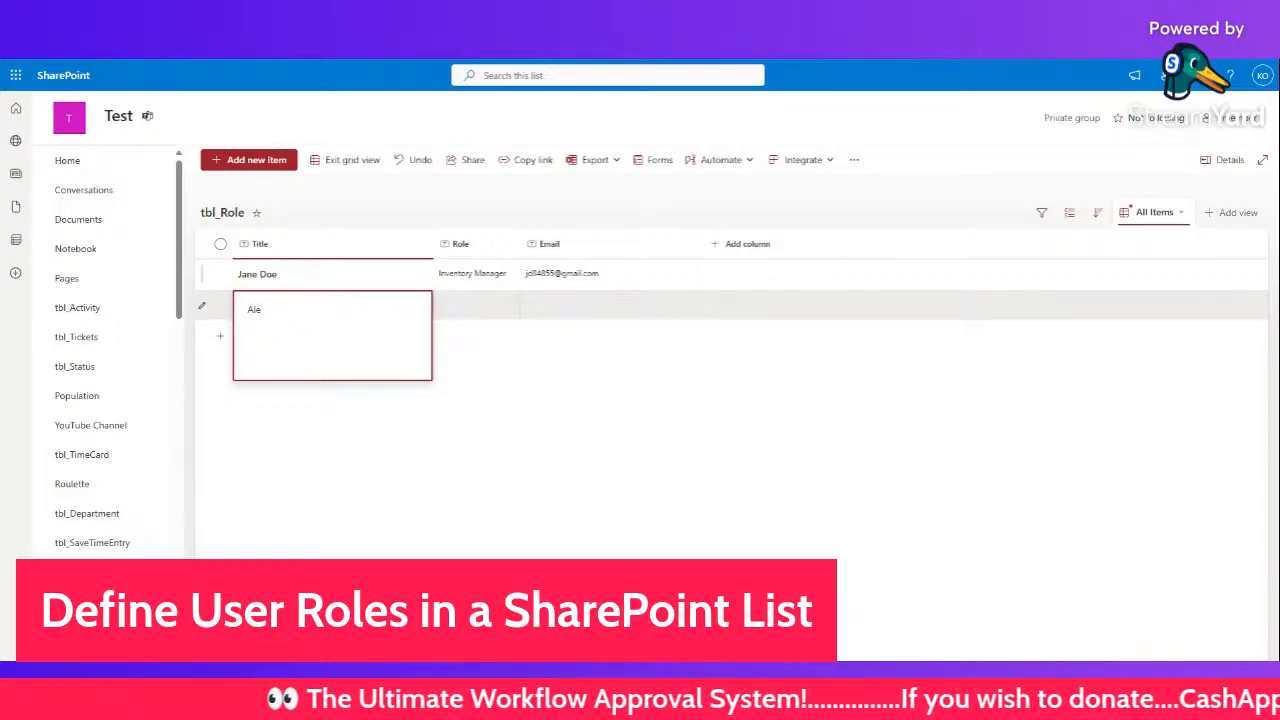
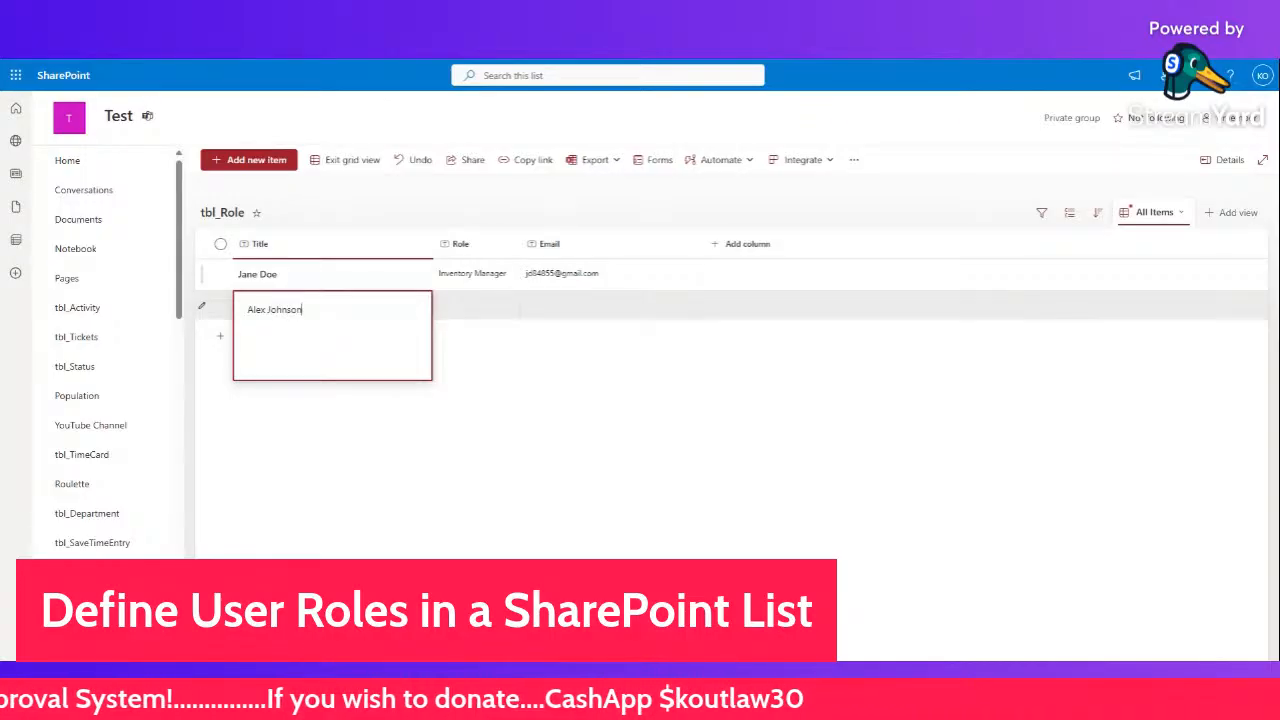
click(457, 304)
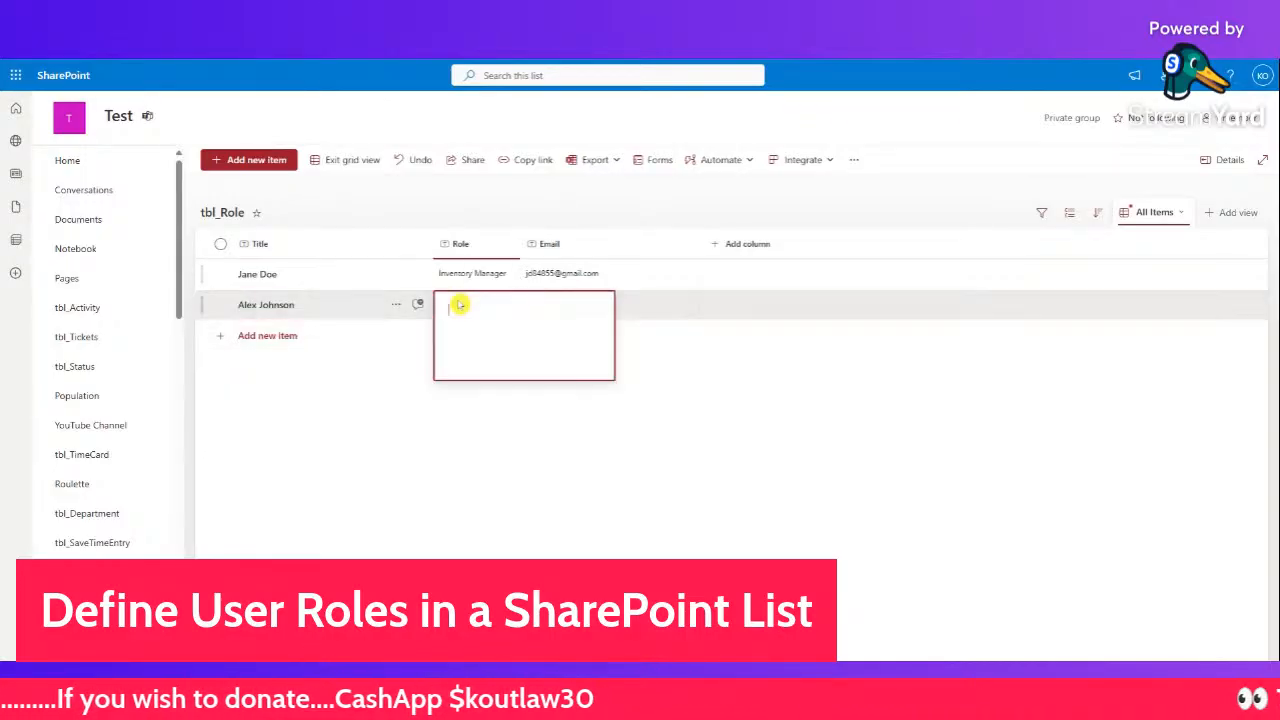
text(Department)
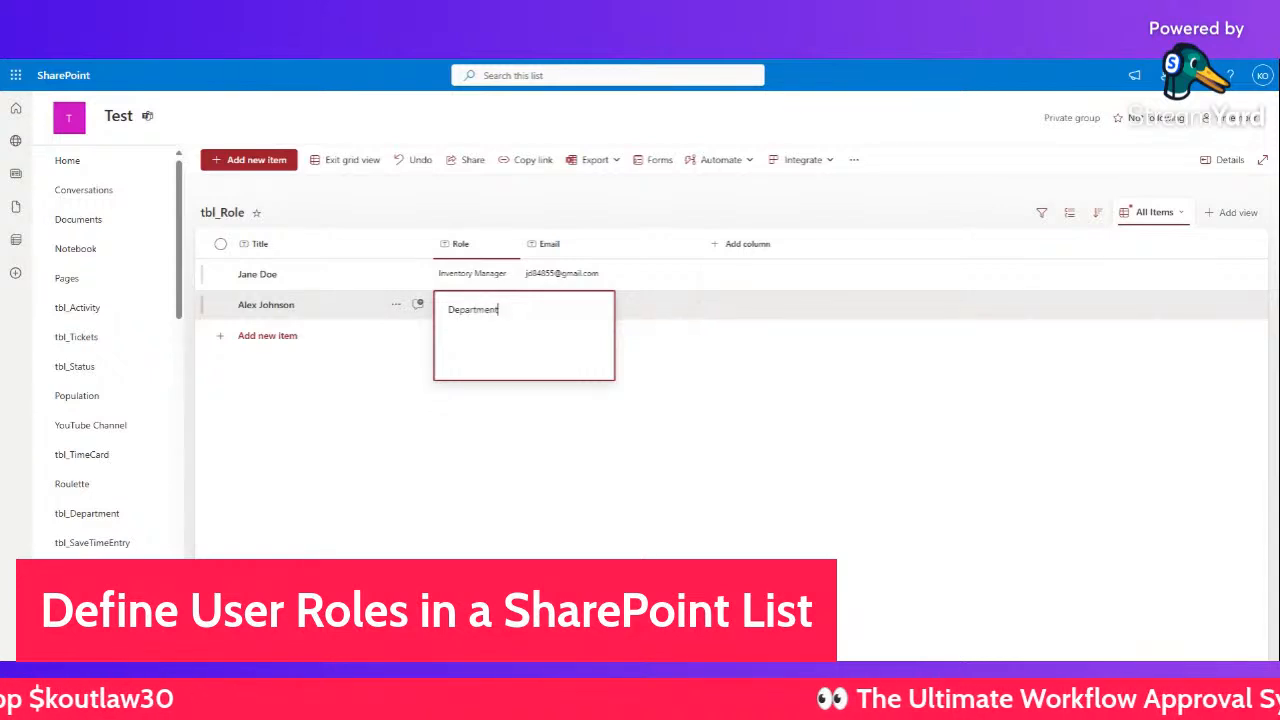
text( head)
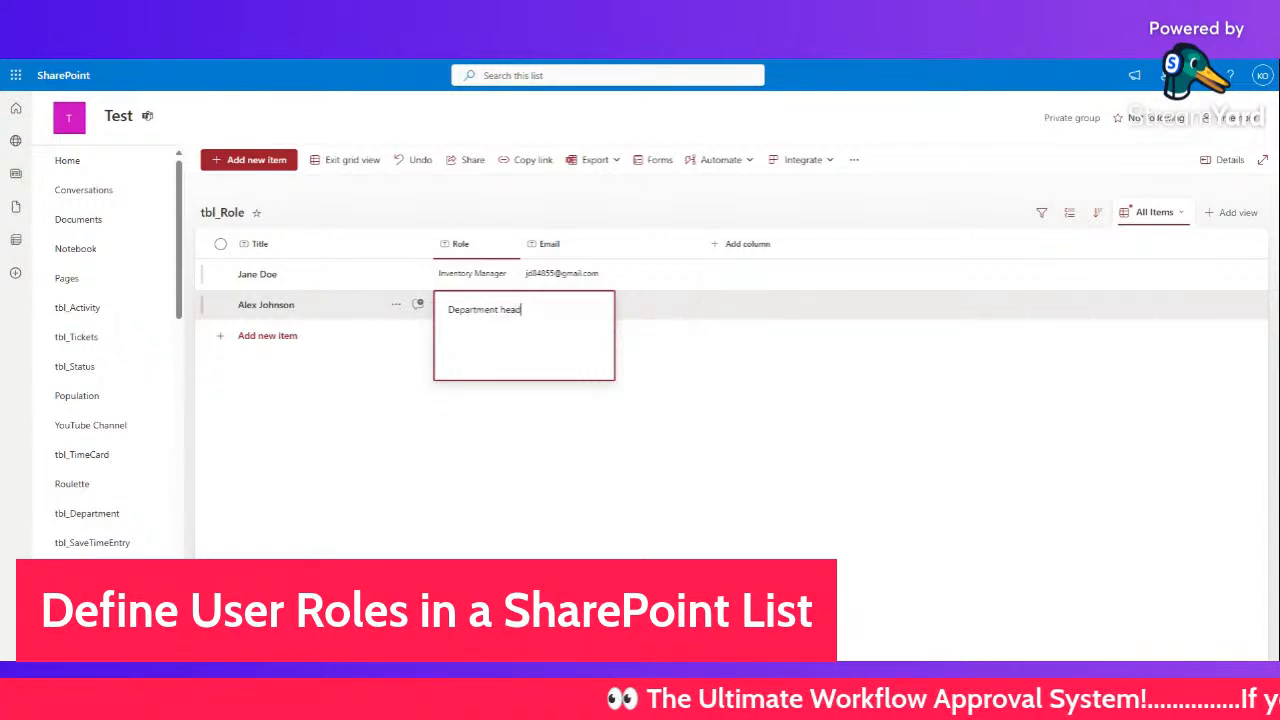
key(BackSpace)
key(BackSpace)
text(Head)
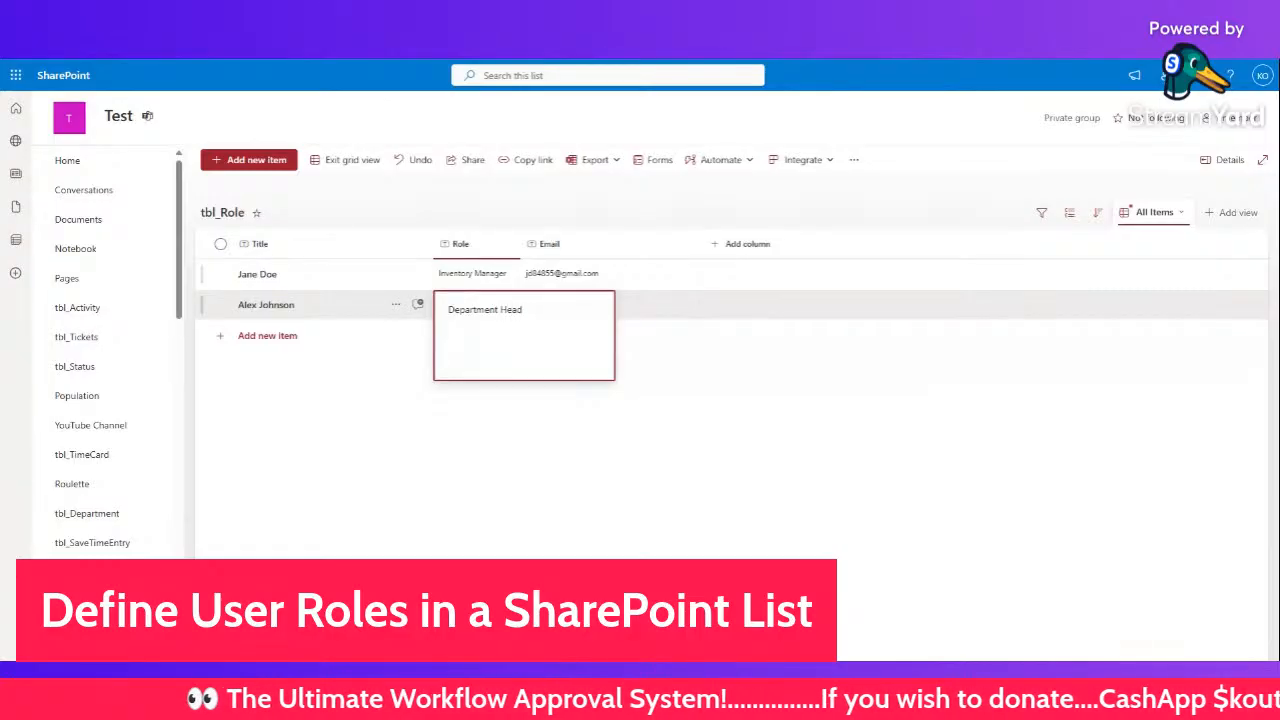
- Fill in the second person's e-mail address and start a third row
click(576, 320)
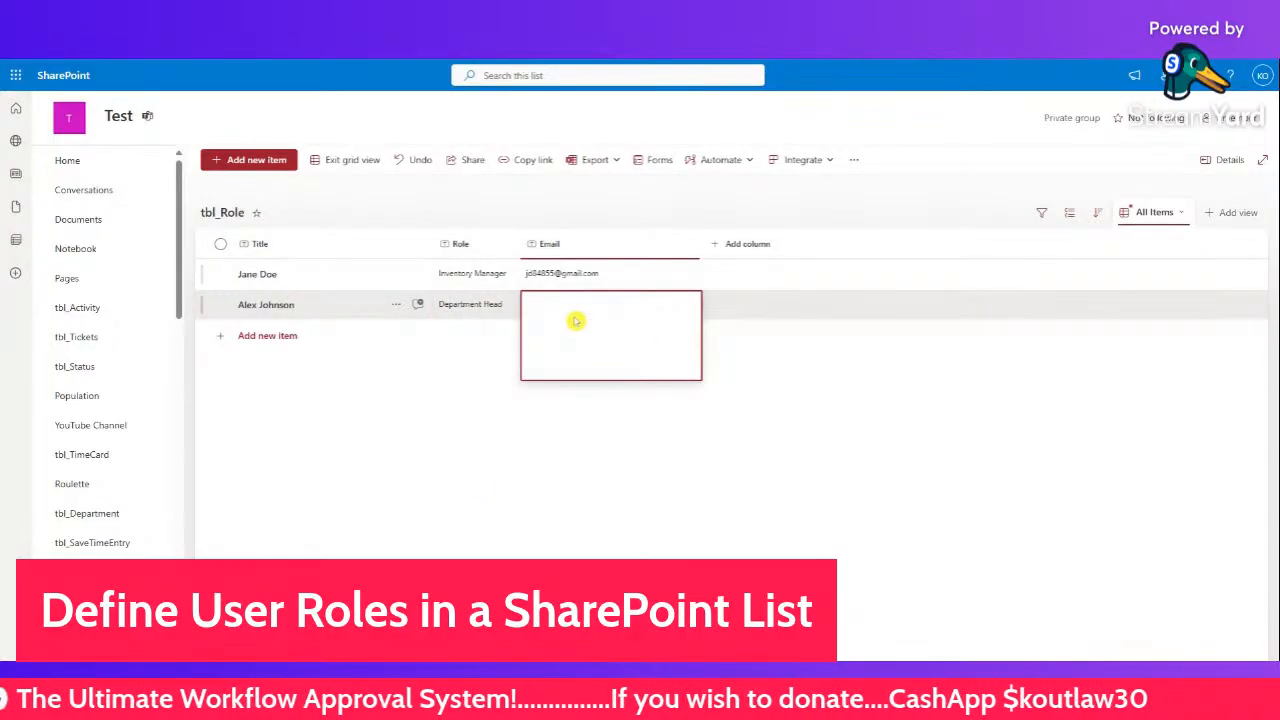
text(A)
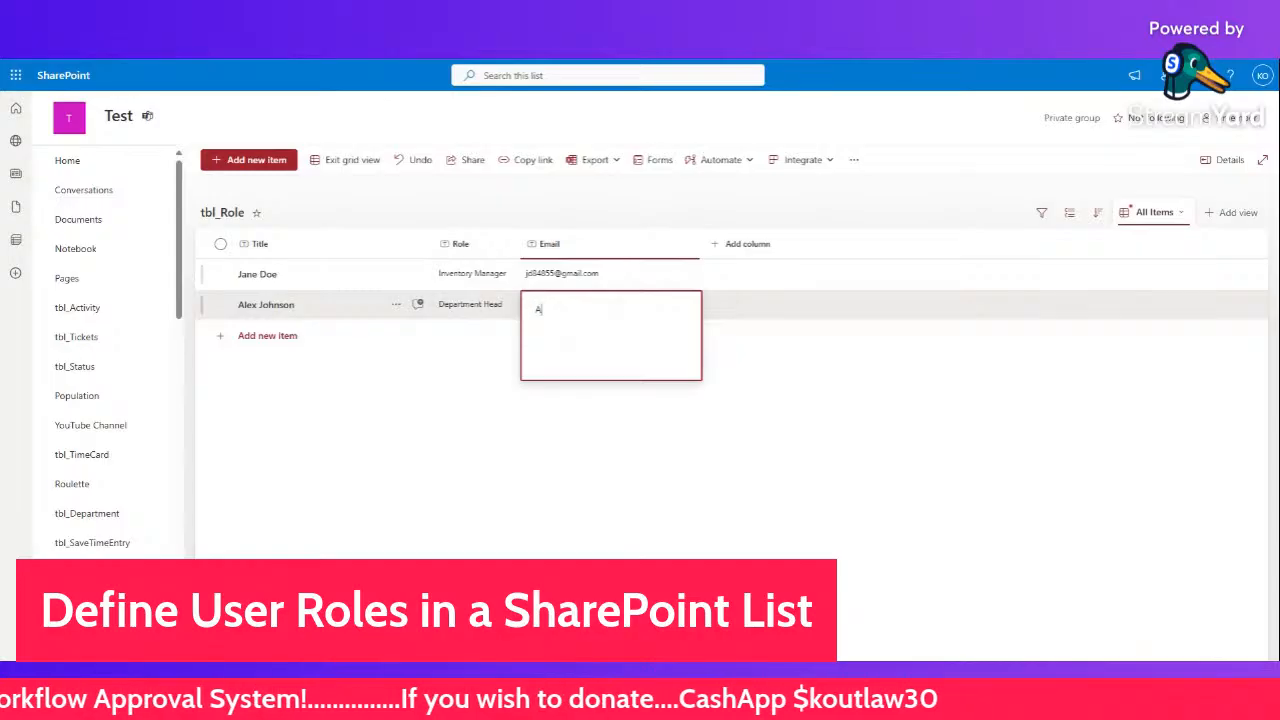
key(BackSpace)
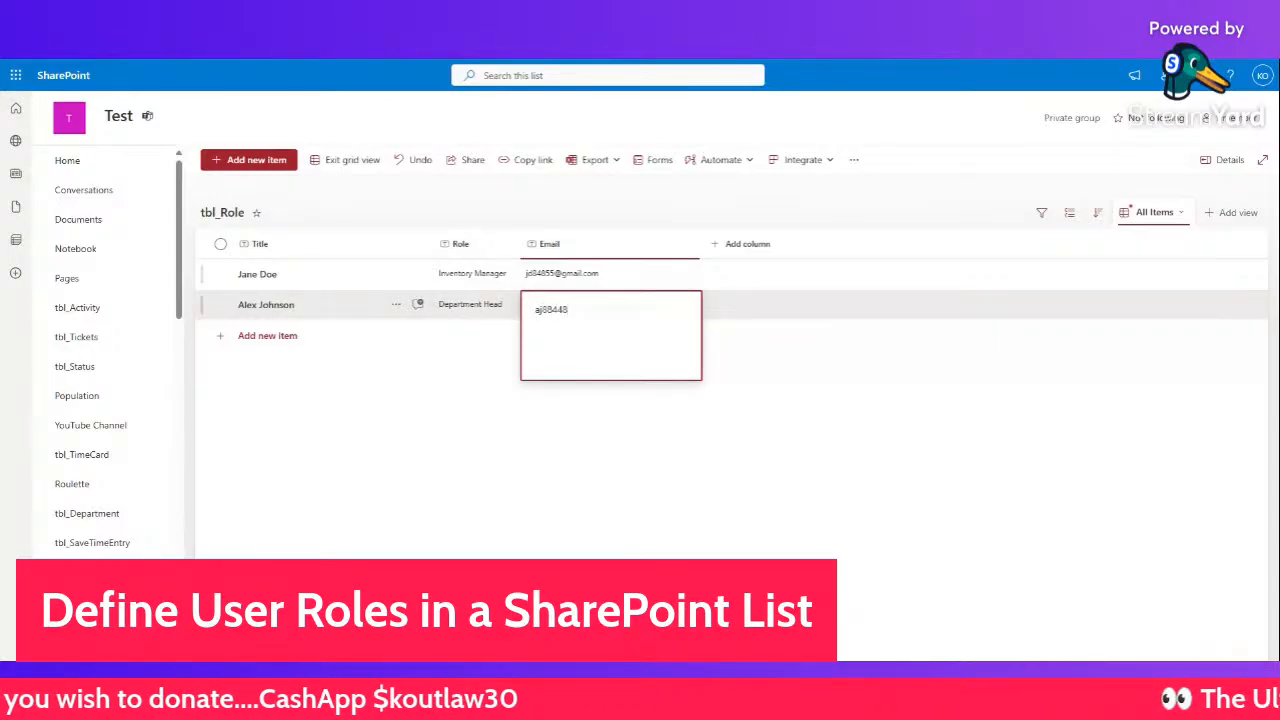
click(435, 424)
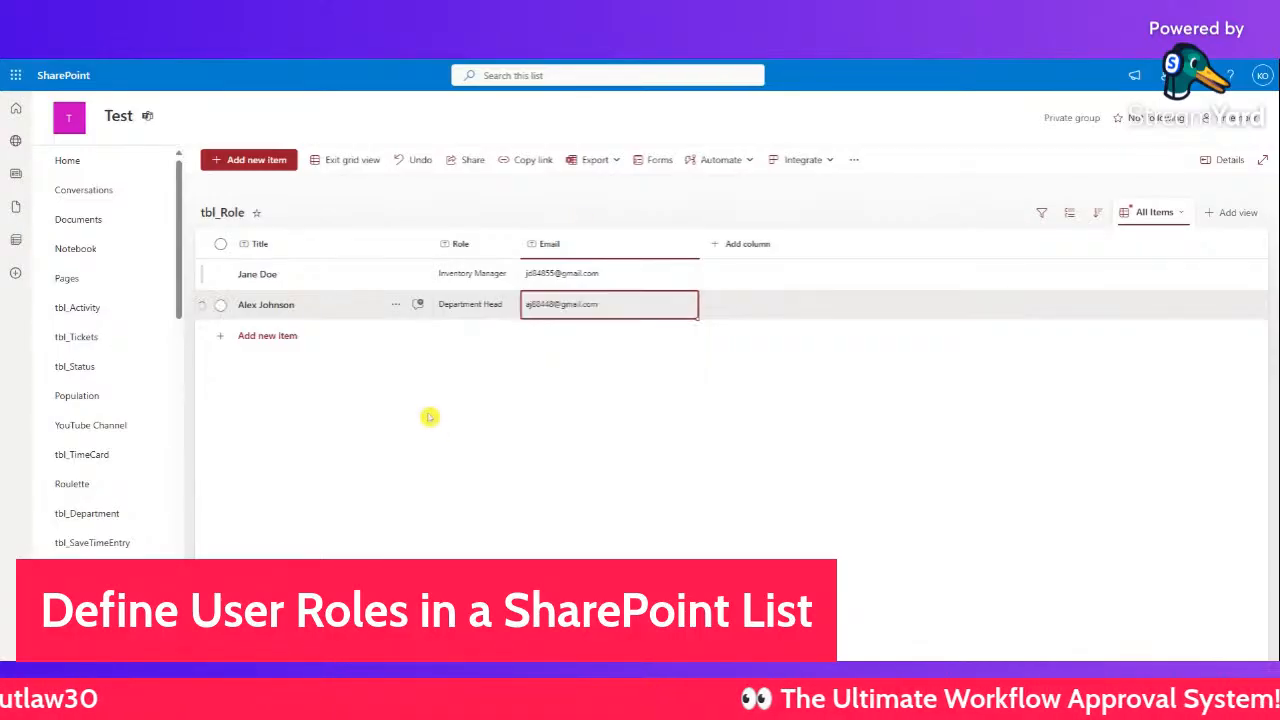
click(278, 337)
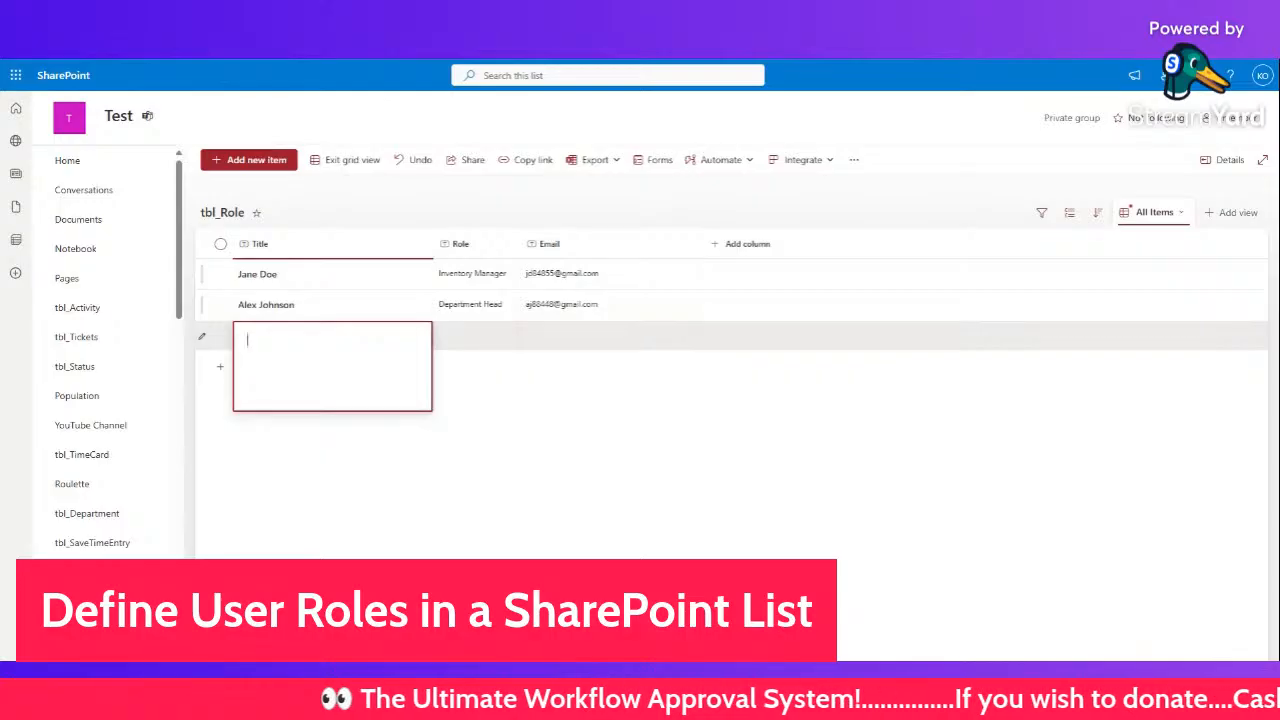
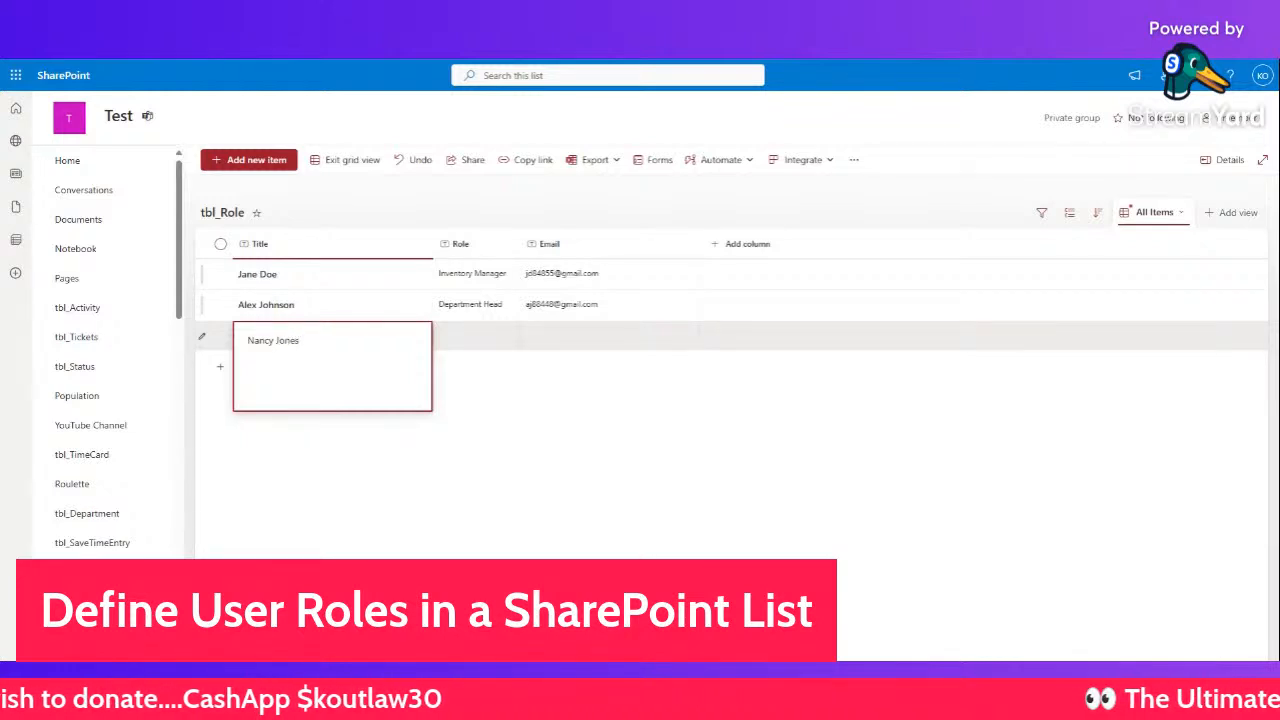
- Fill the third row with the person's full name, role Division Manager, and their e-mail address
key(Tab)
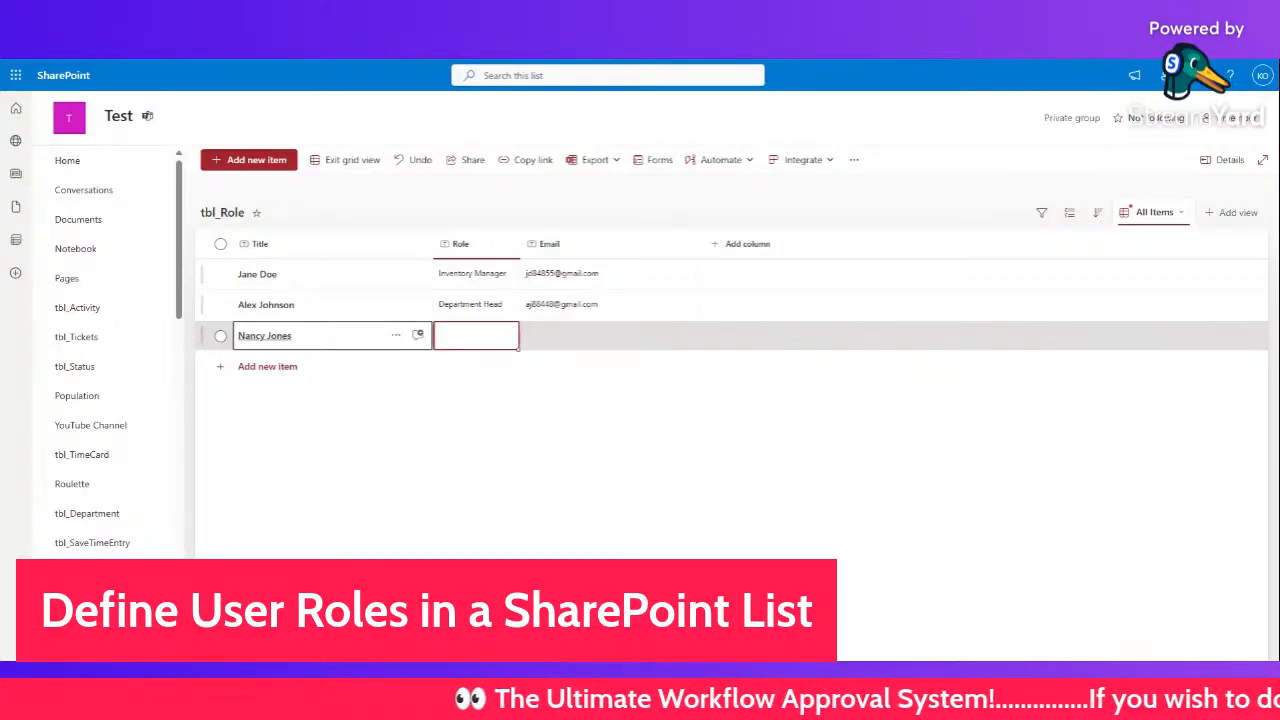
text(D)
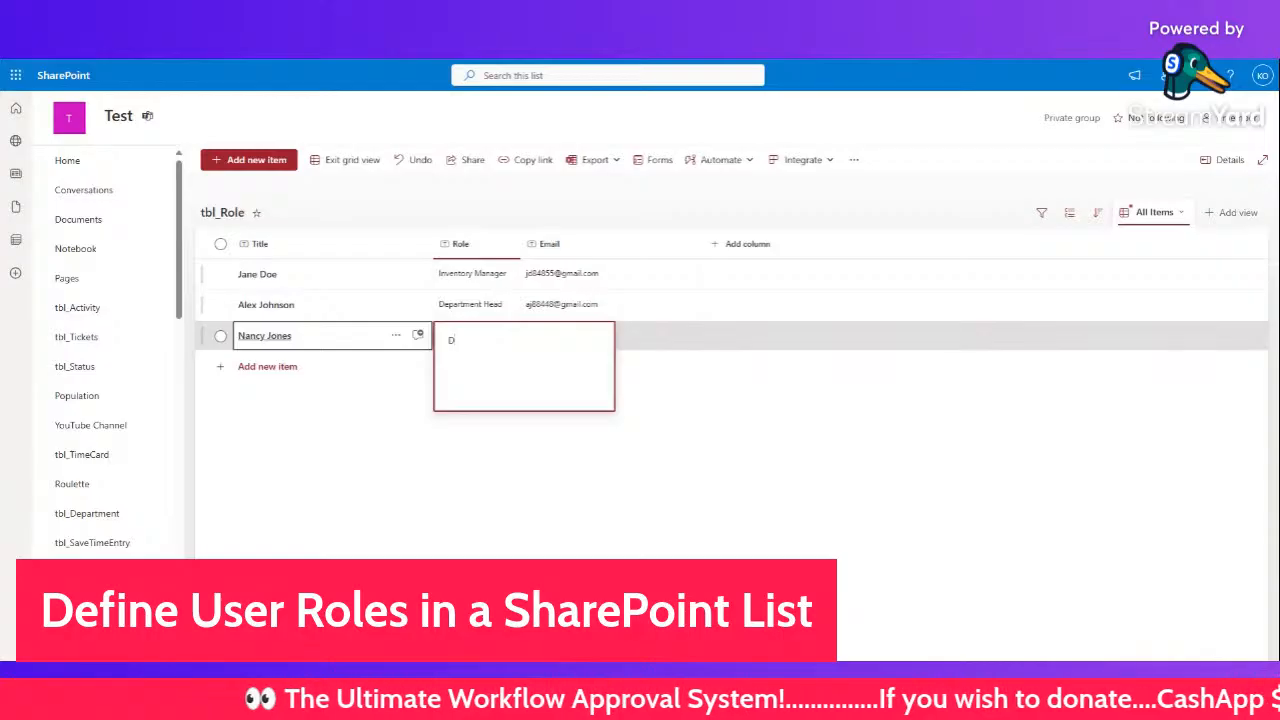
text(ivis)
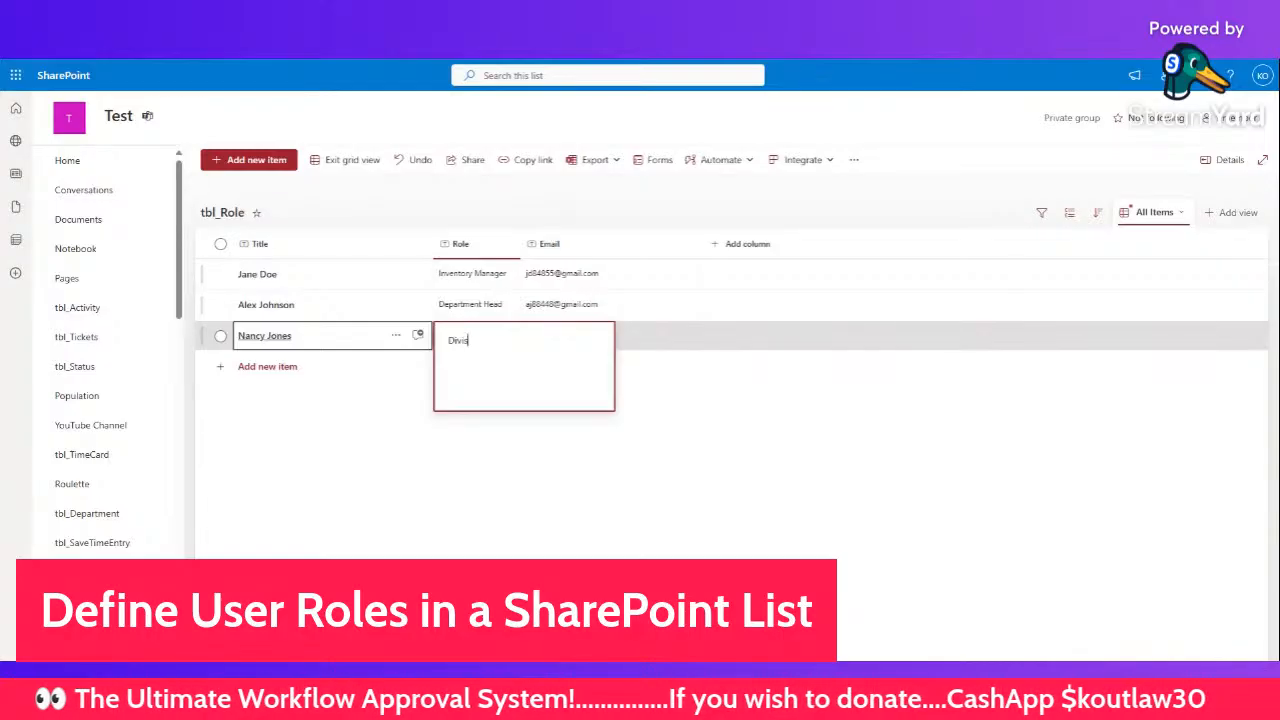
text(ion Manager)
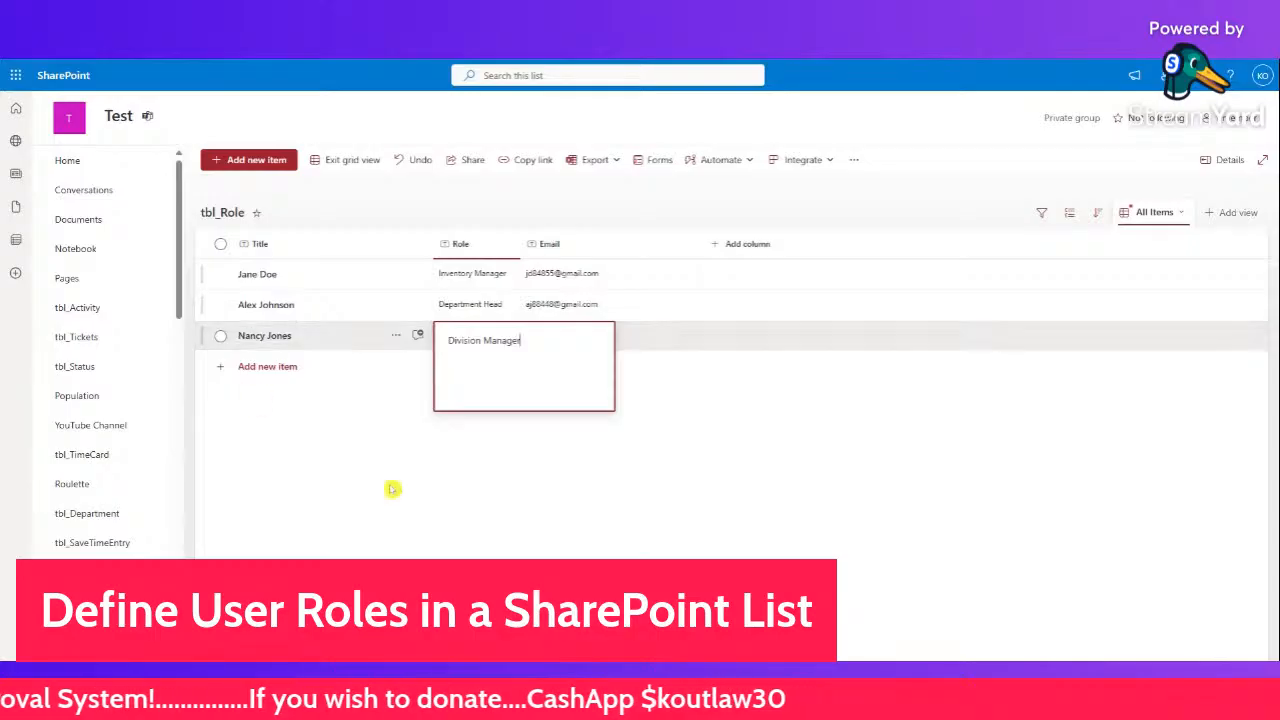
click(500, 437)
click(576, 345)
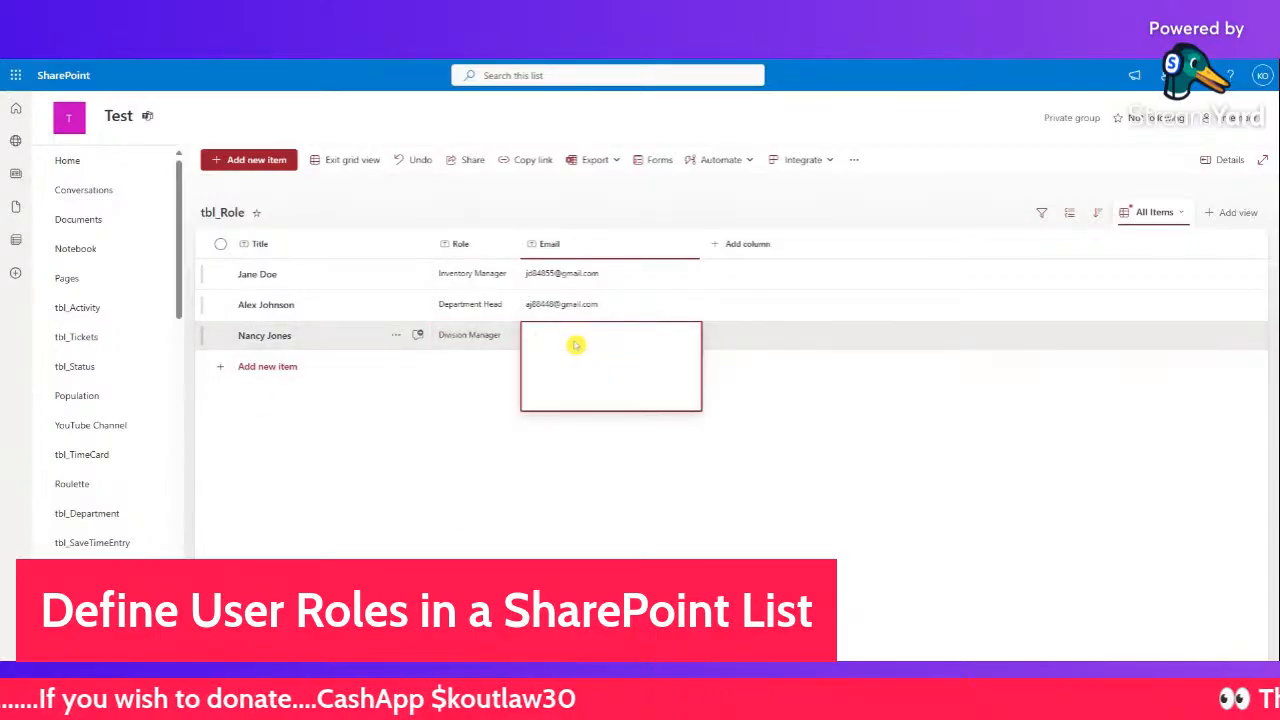
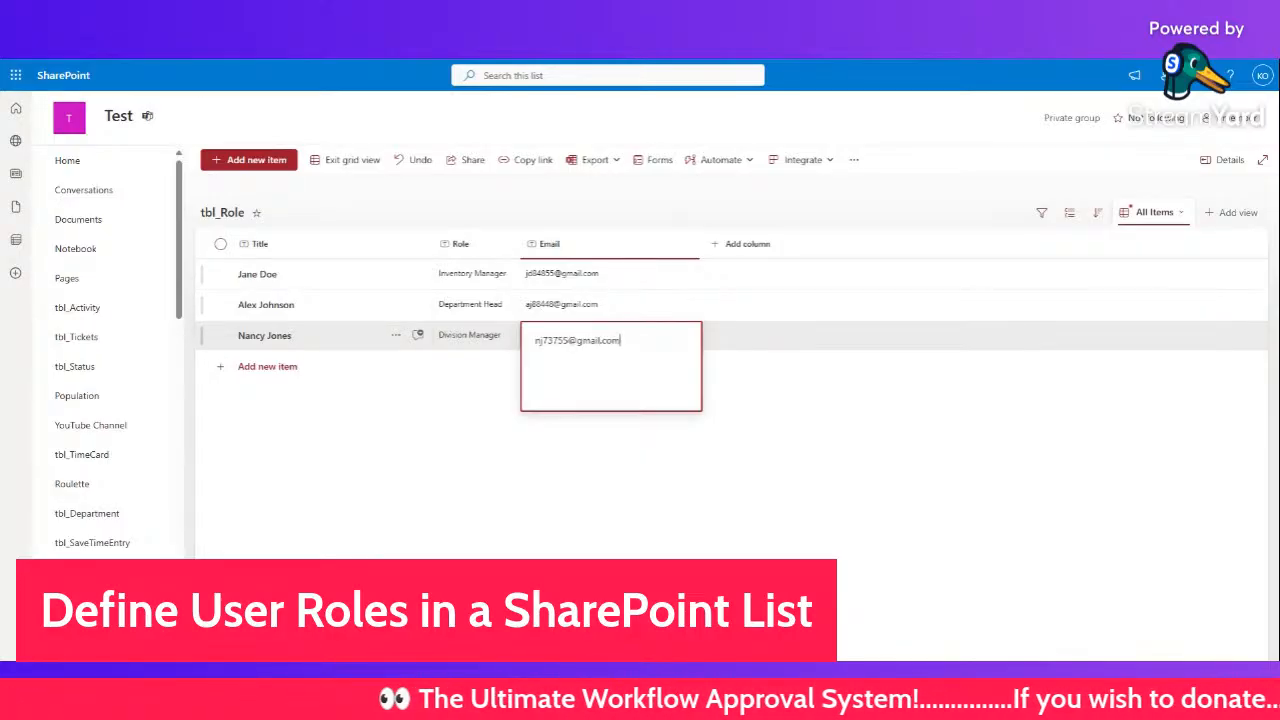
click(570, 432)
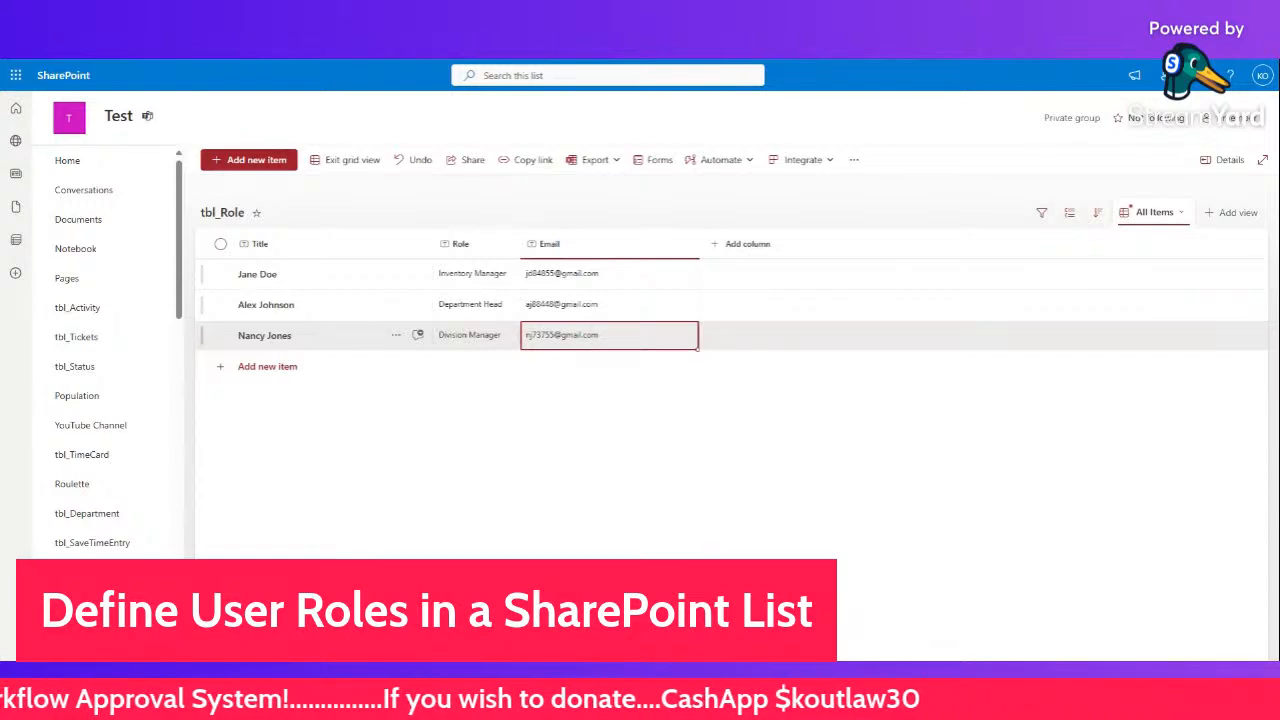
- Exit grid view and widen the Role column slightly
click(350, 162)
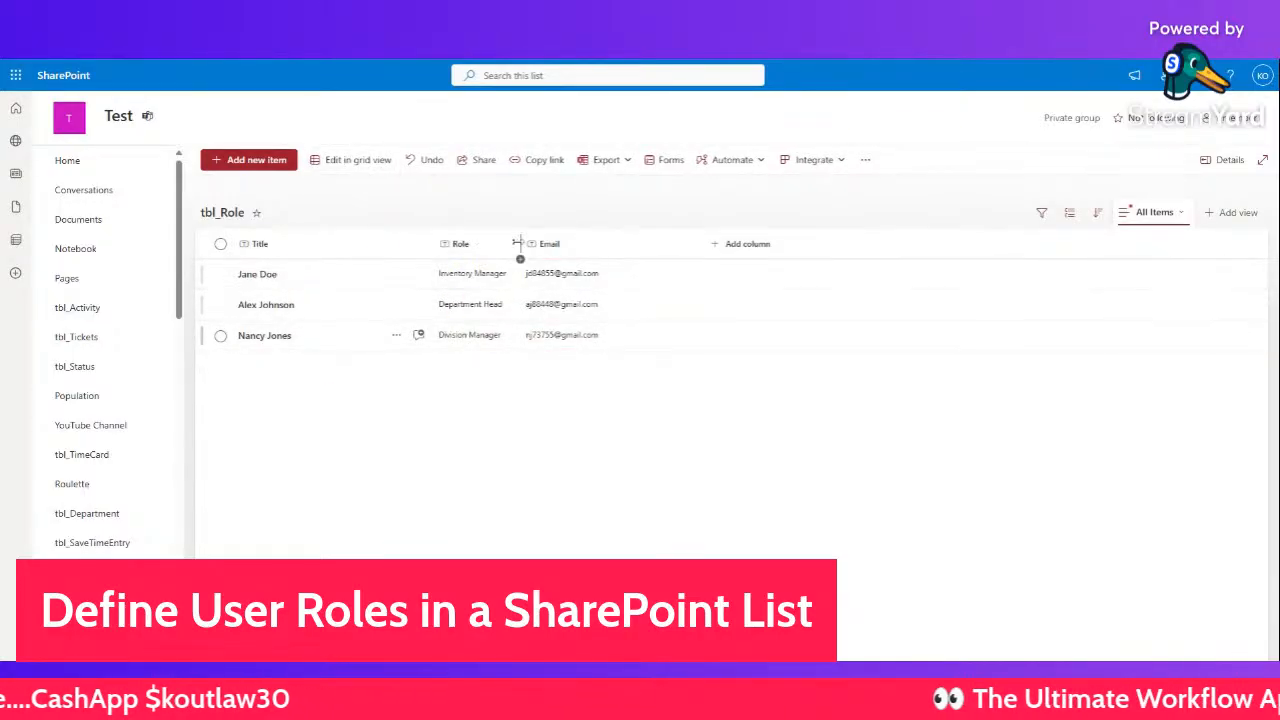
drag(520, 243, 540, 243)
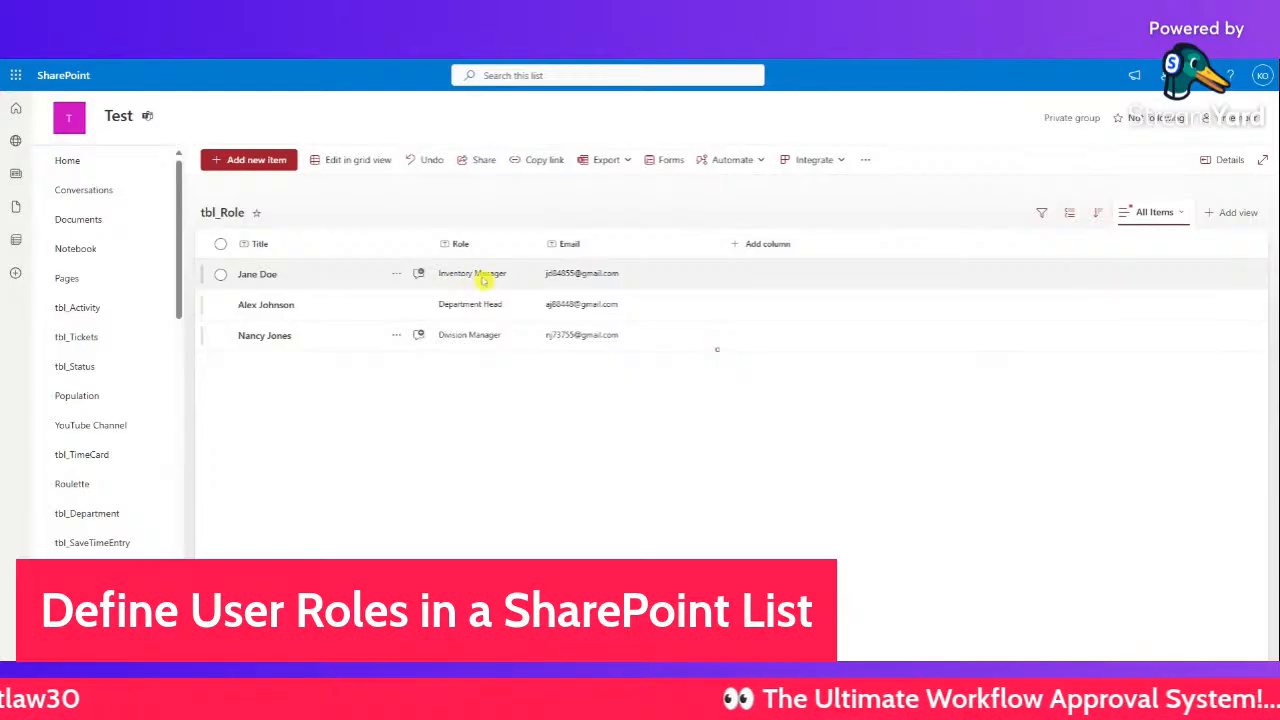
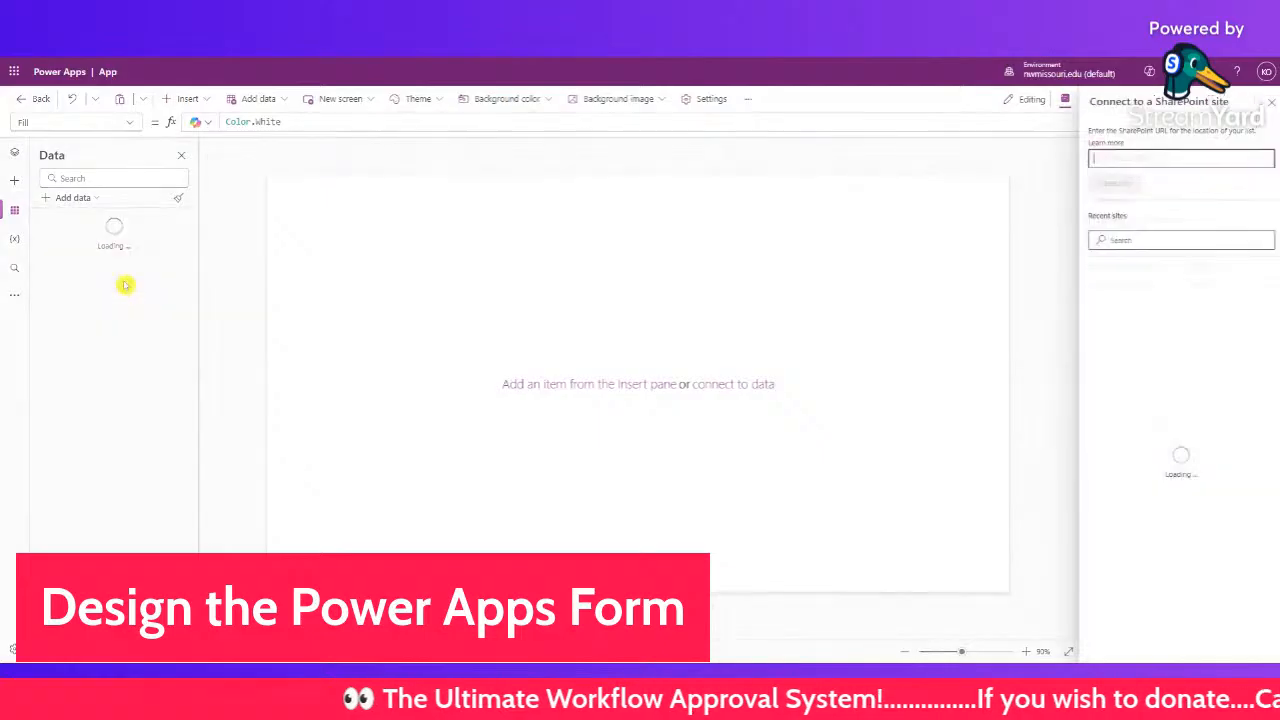
- Connect the tbl_Role list from the recently used SharePoint site as a data source
click(1128, 285)
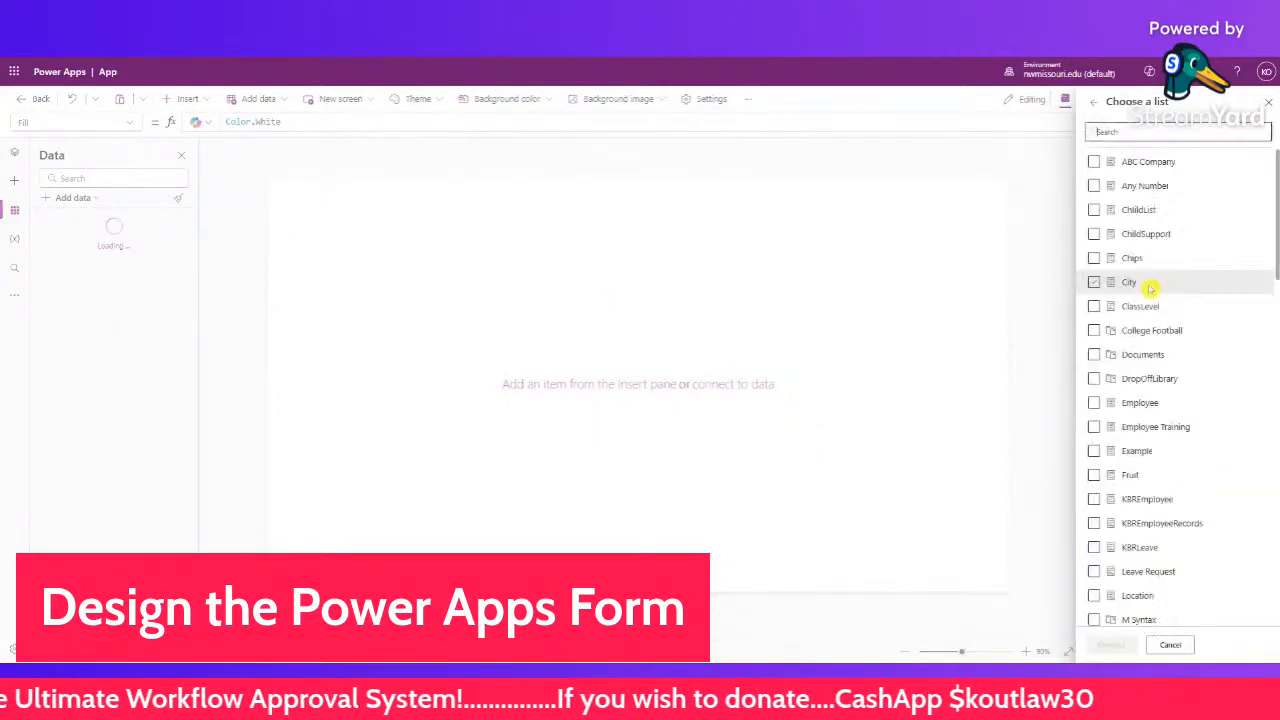
scroll(1100, 478, down, 6)
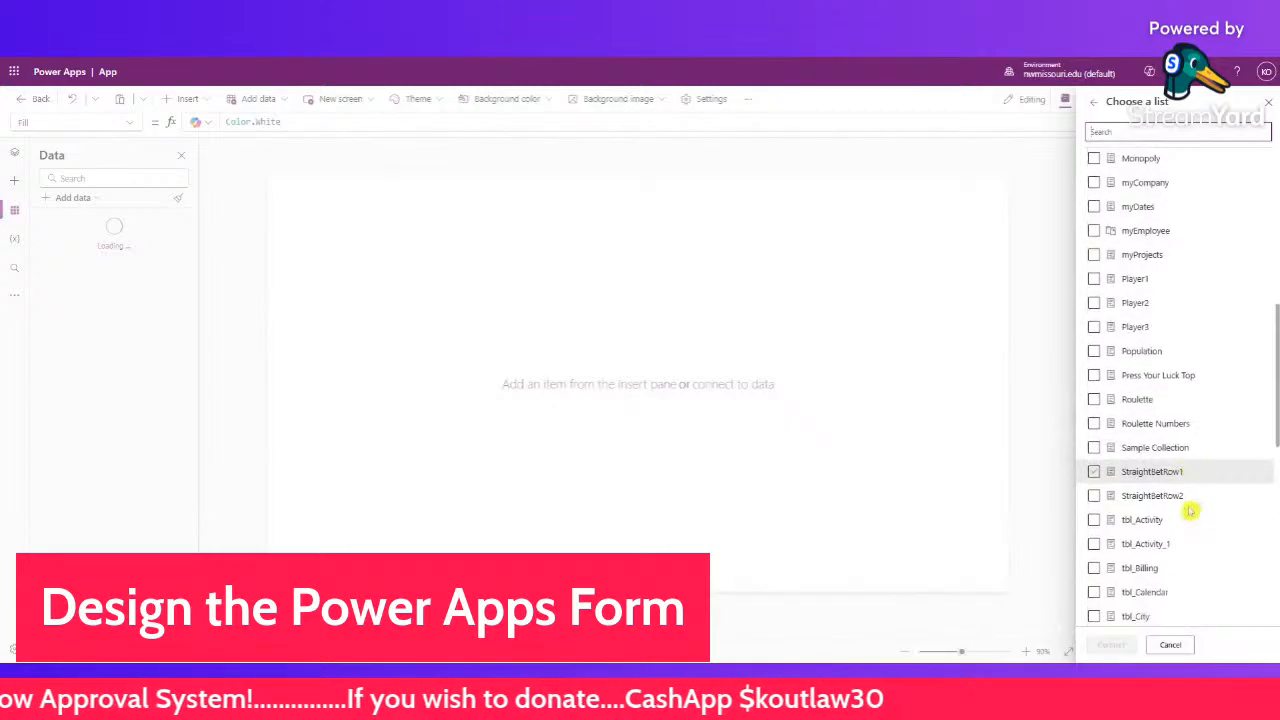
scroll(1190, 510, down, 5)
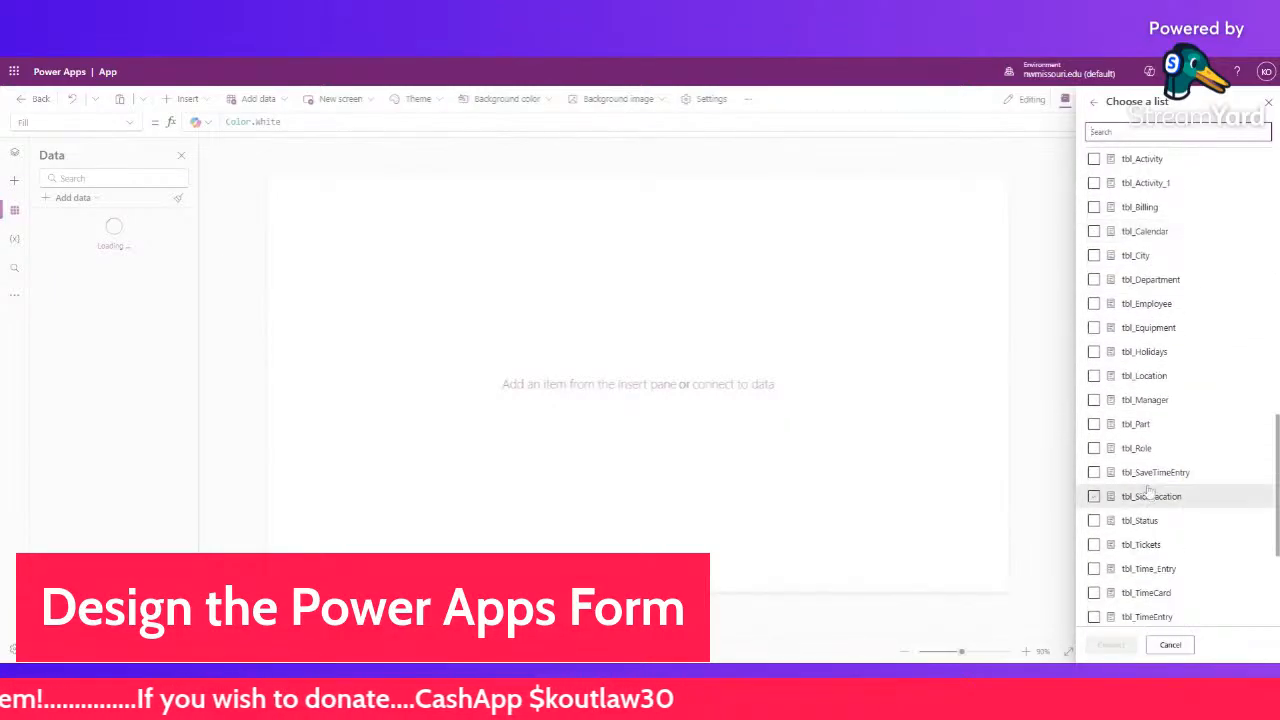
click(1094, 448)
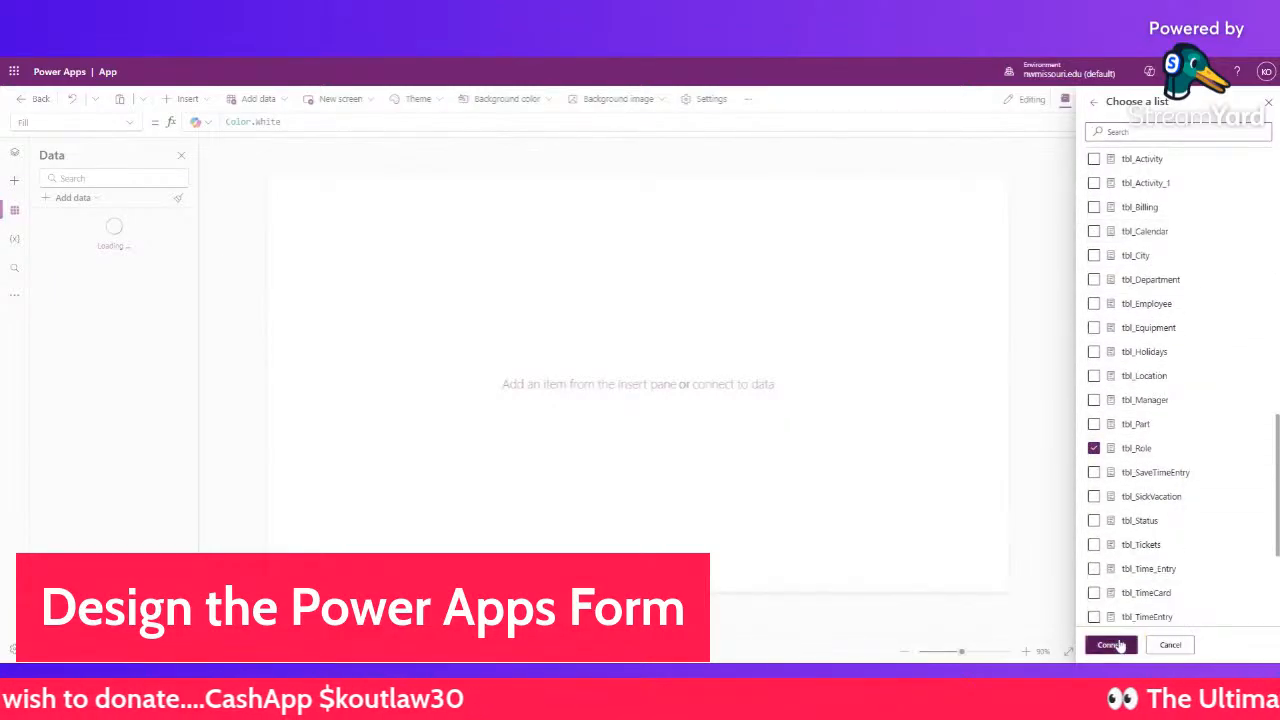
click(1106, 644)
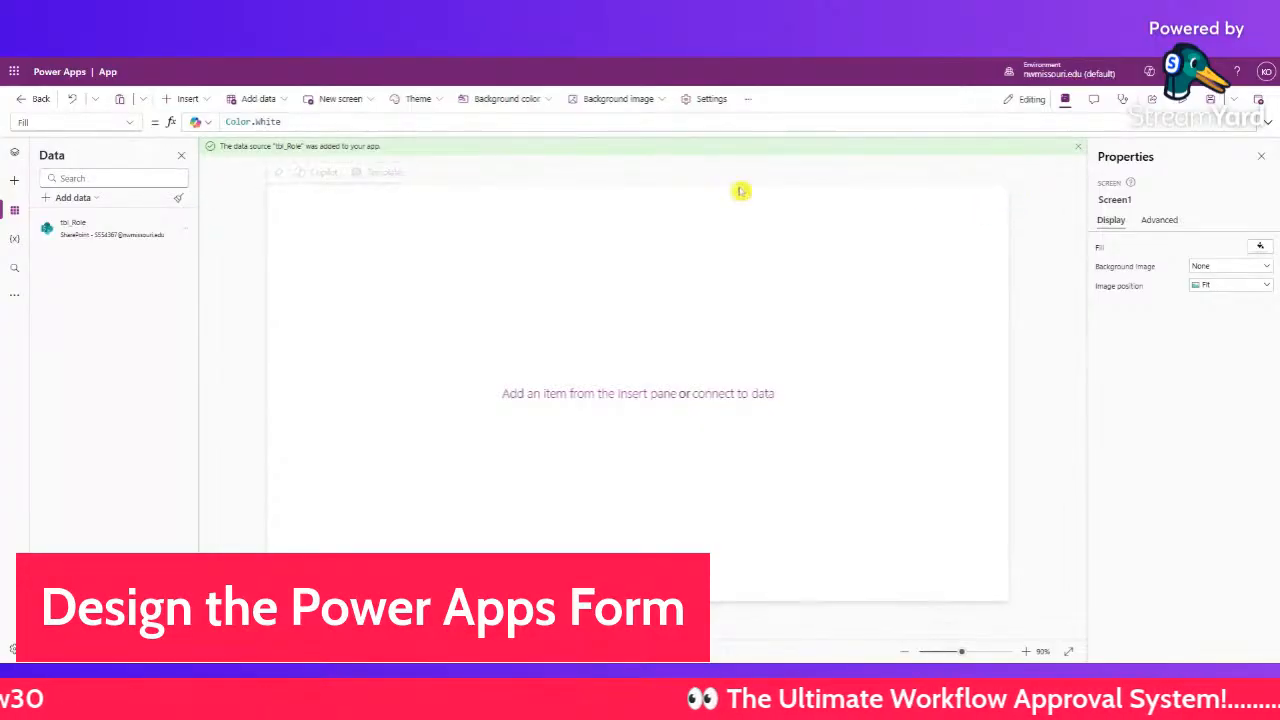
- Insert a blank vertical gallery, Gallery1, and bind it to tbl_Role
click(184, 99)
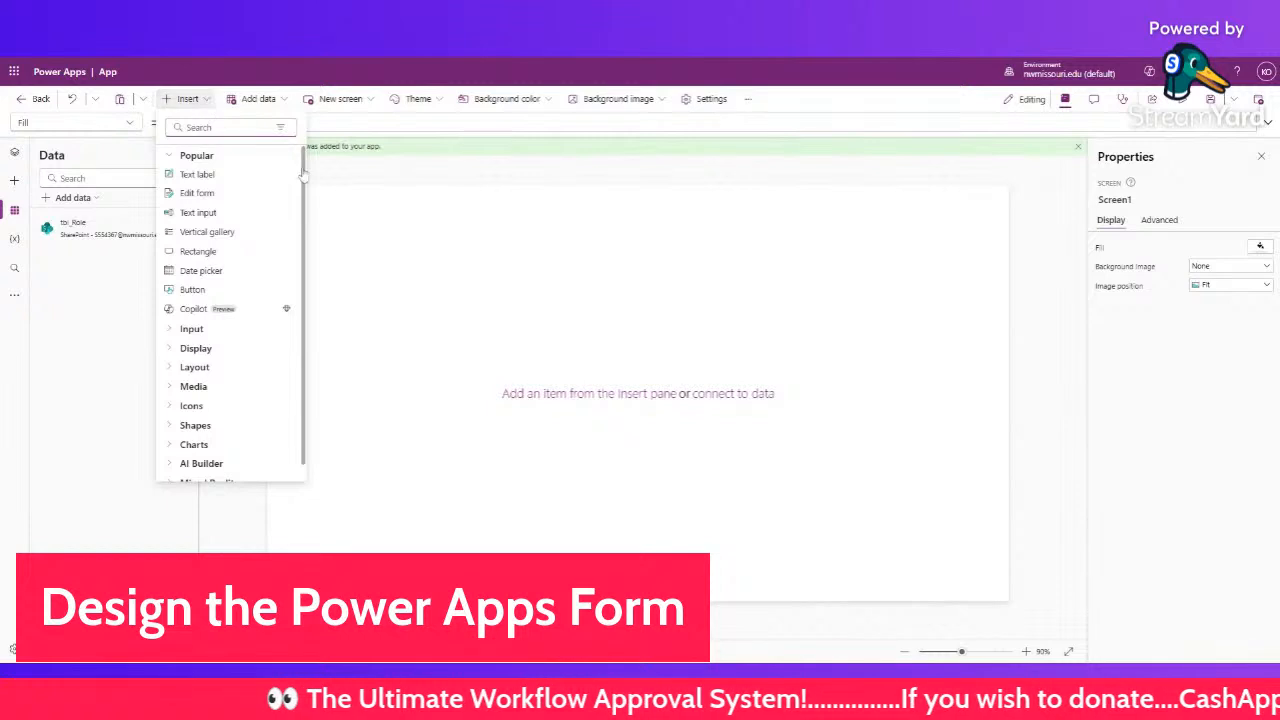
click(346, 197)
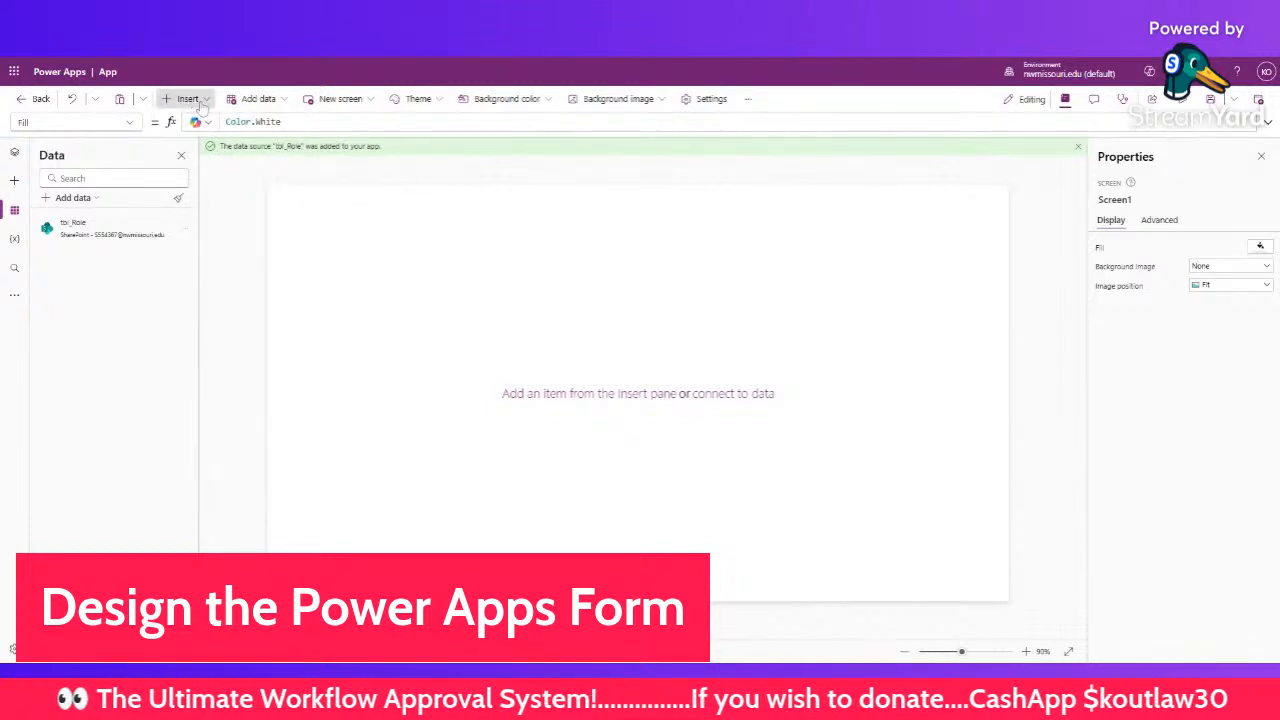
click(188, 99)
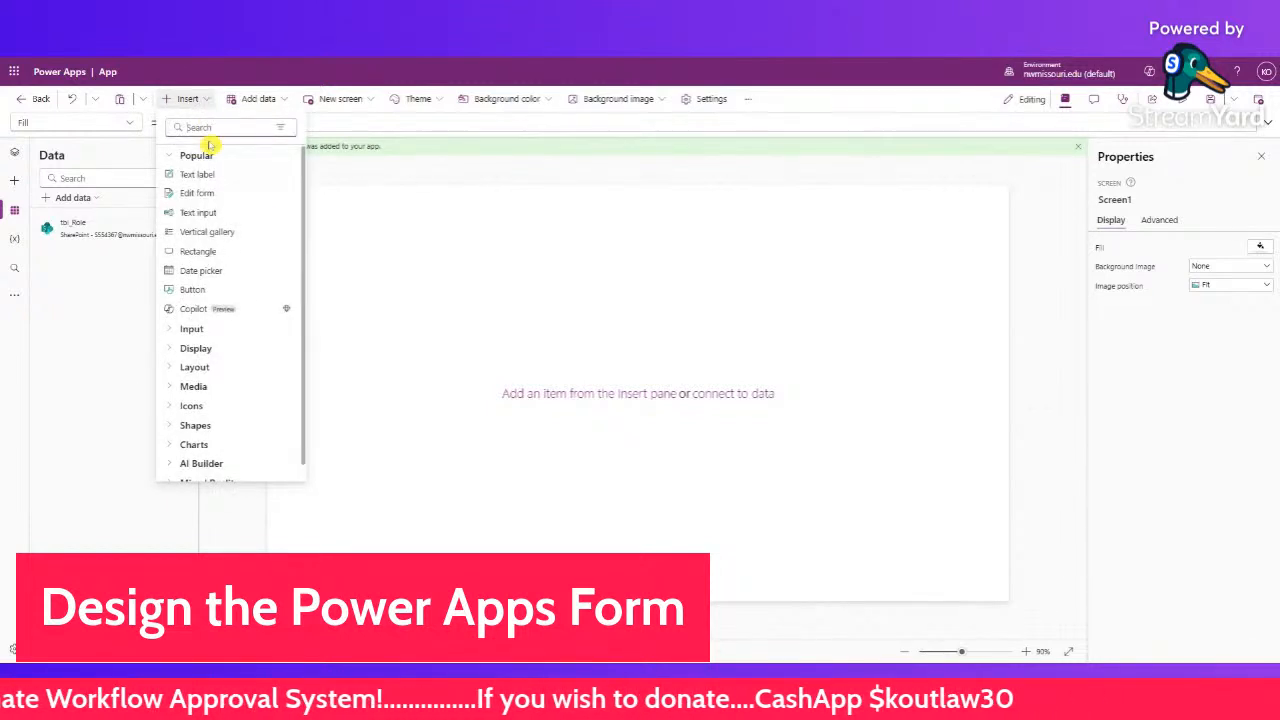
text(bl)
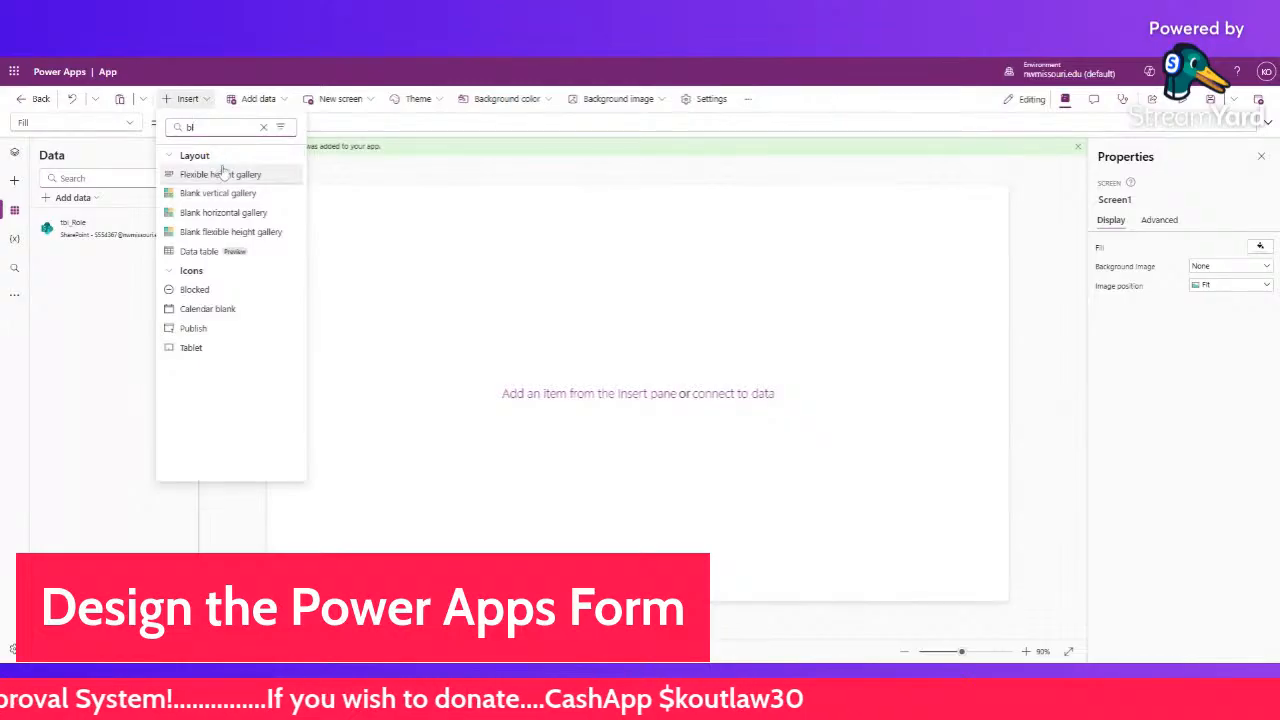
click(230, 195)
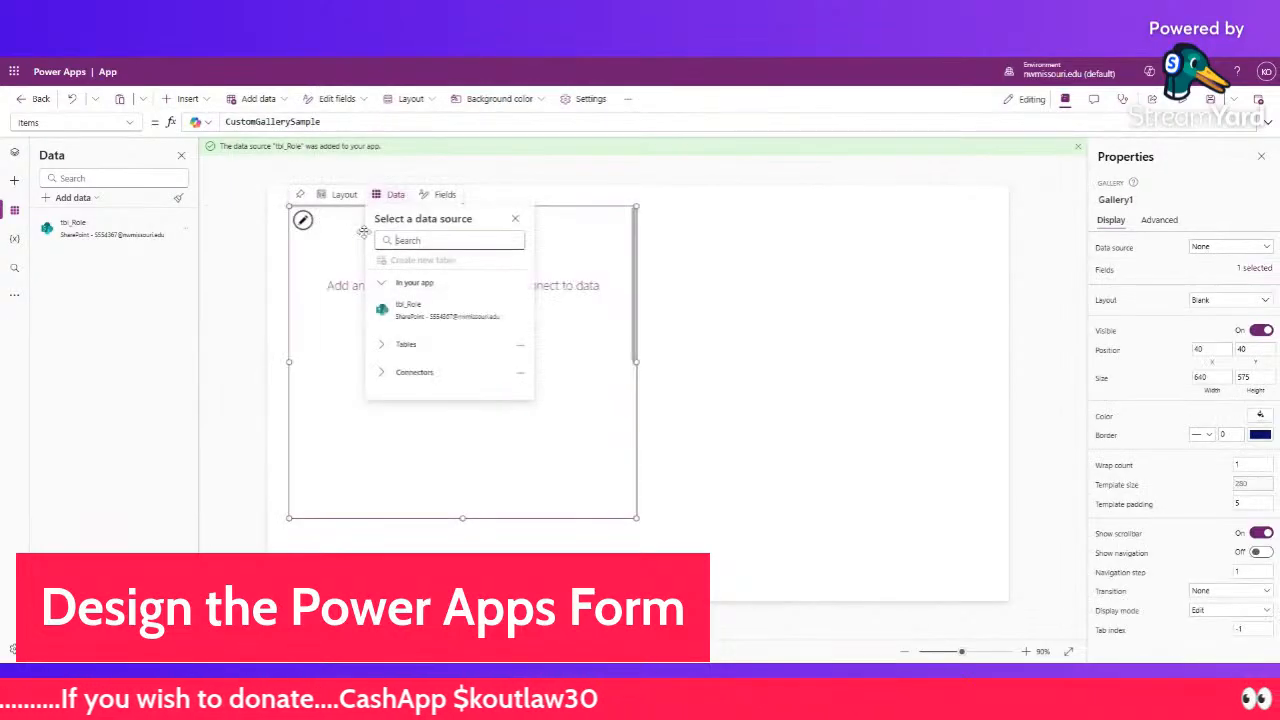
click(418, 309)
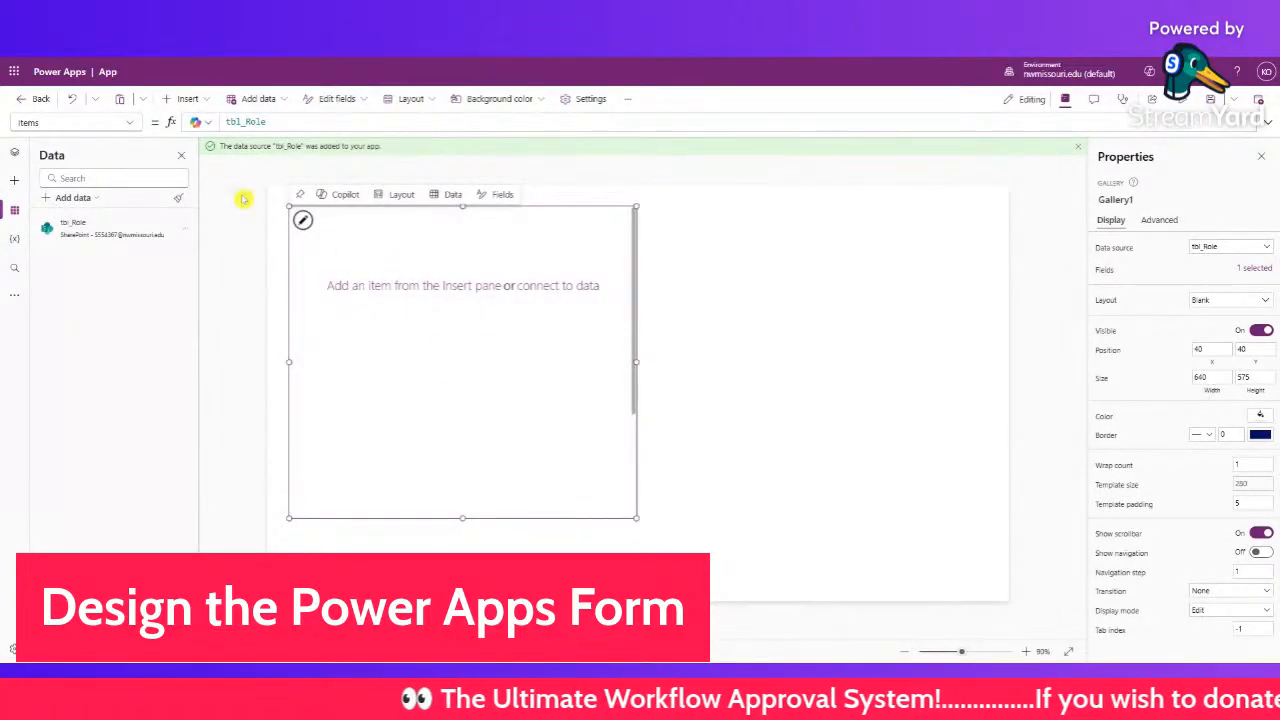
click(187, 99)
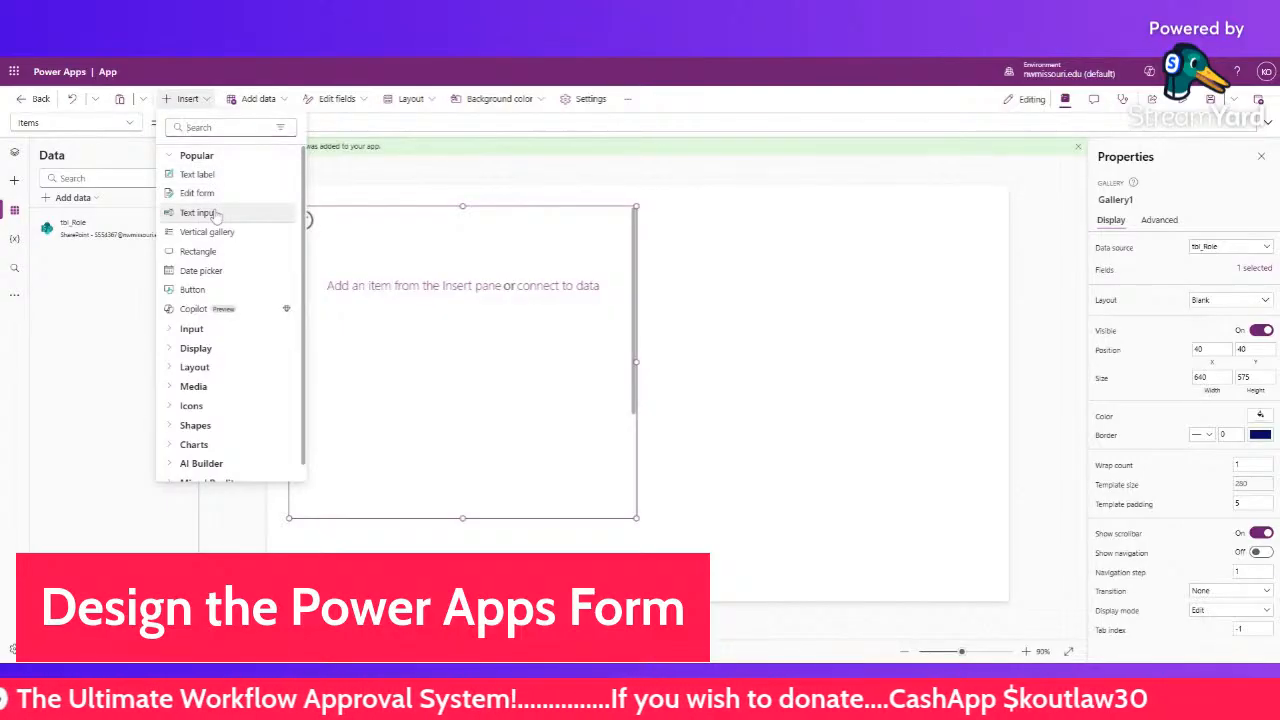
- Add a text input and try a ThisItem Default formula, then abandon it
click(213, 213)
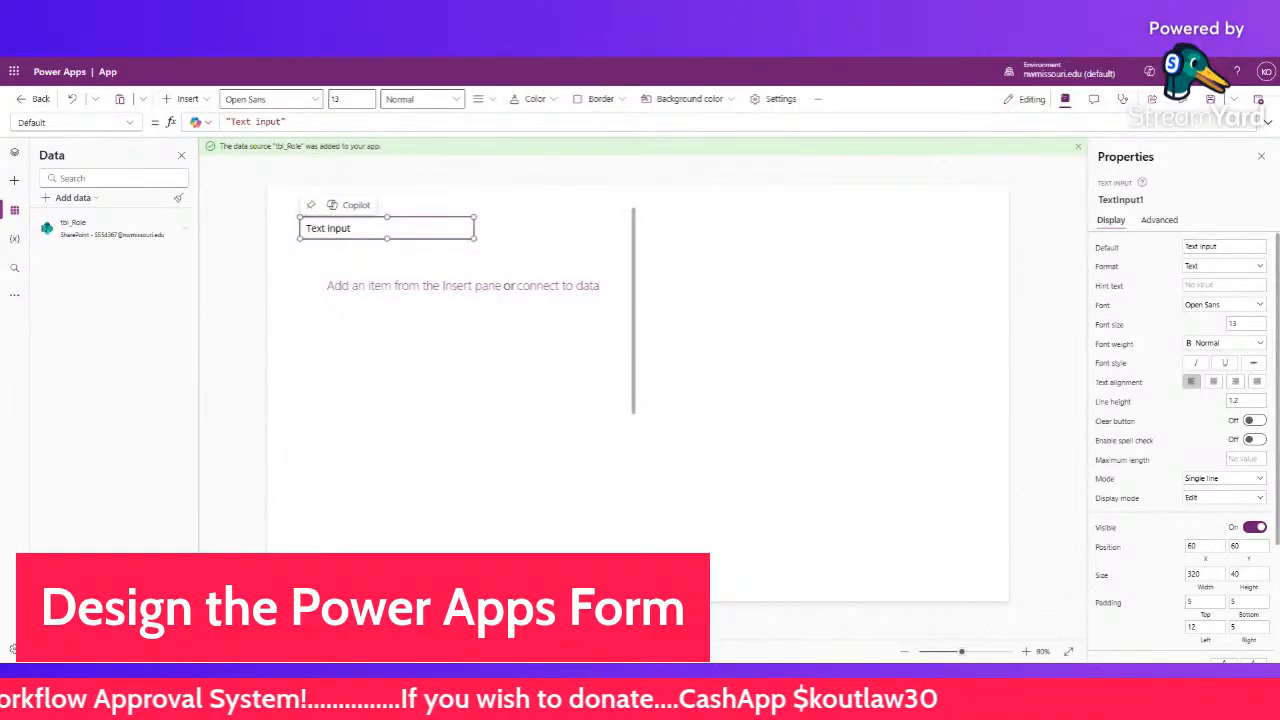
click(255, 121)
text(This)
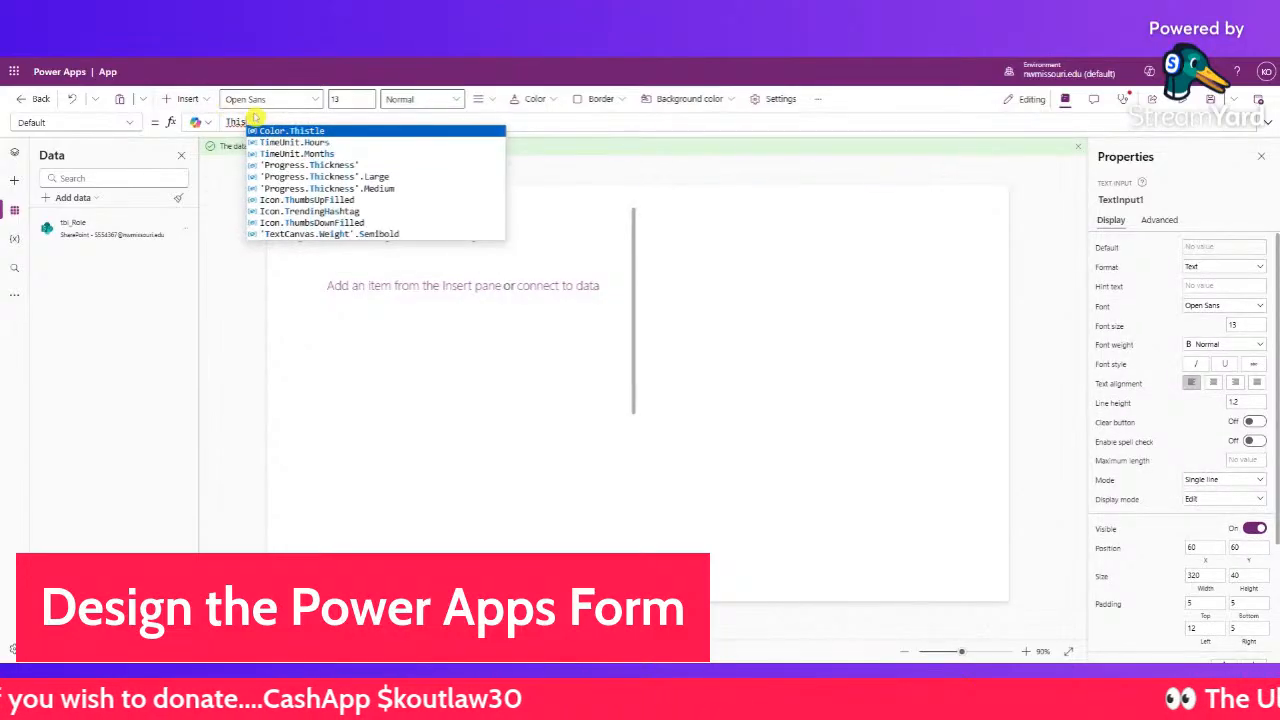
text(I)
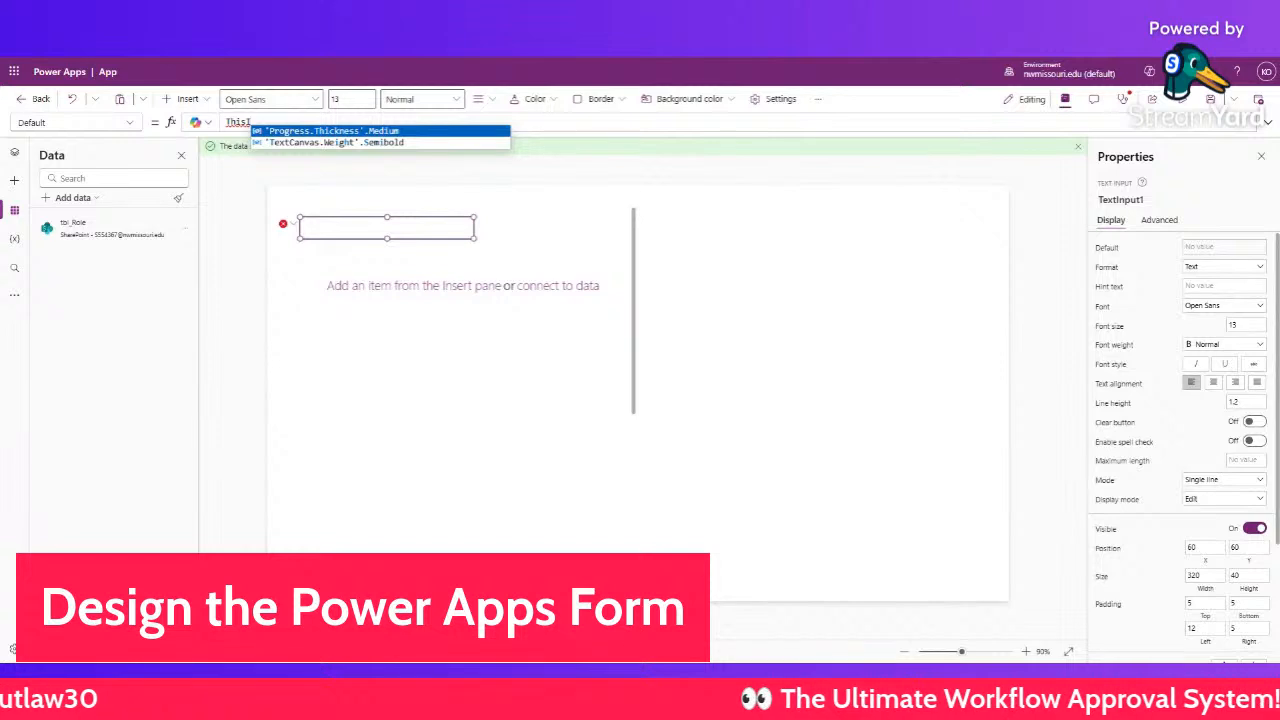
text(t)
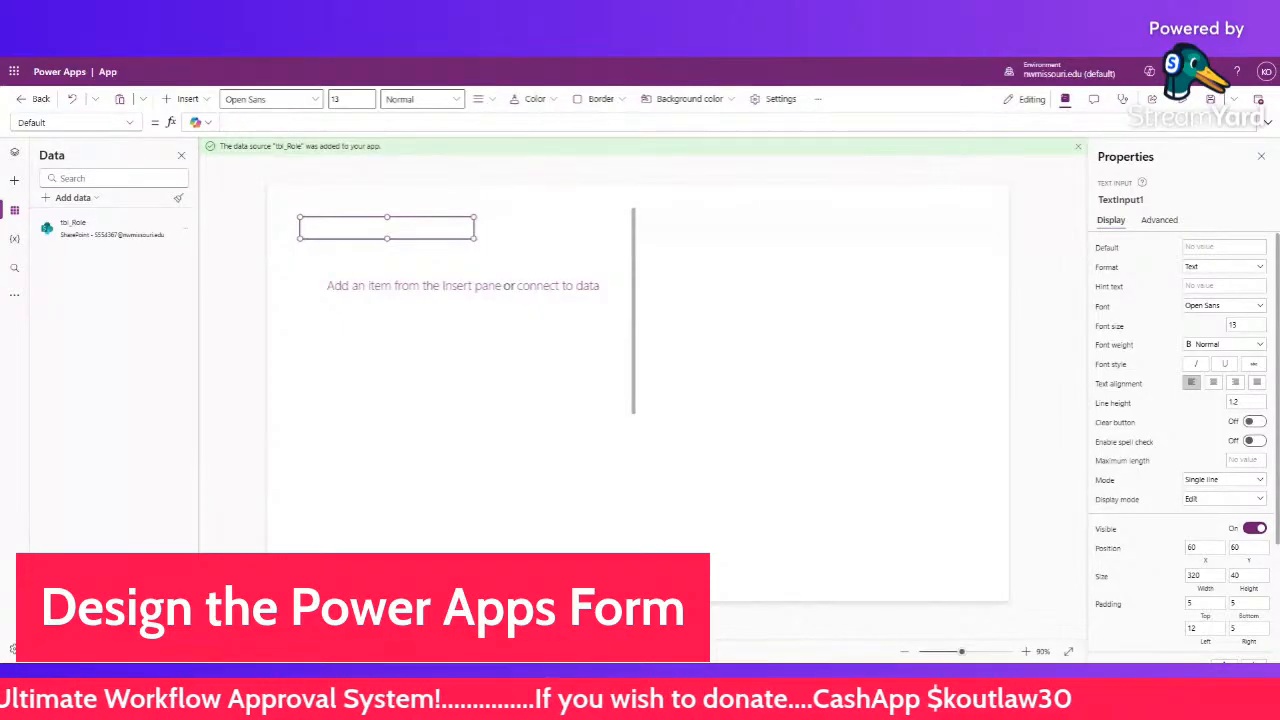
text(hi)
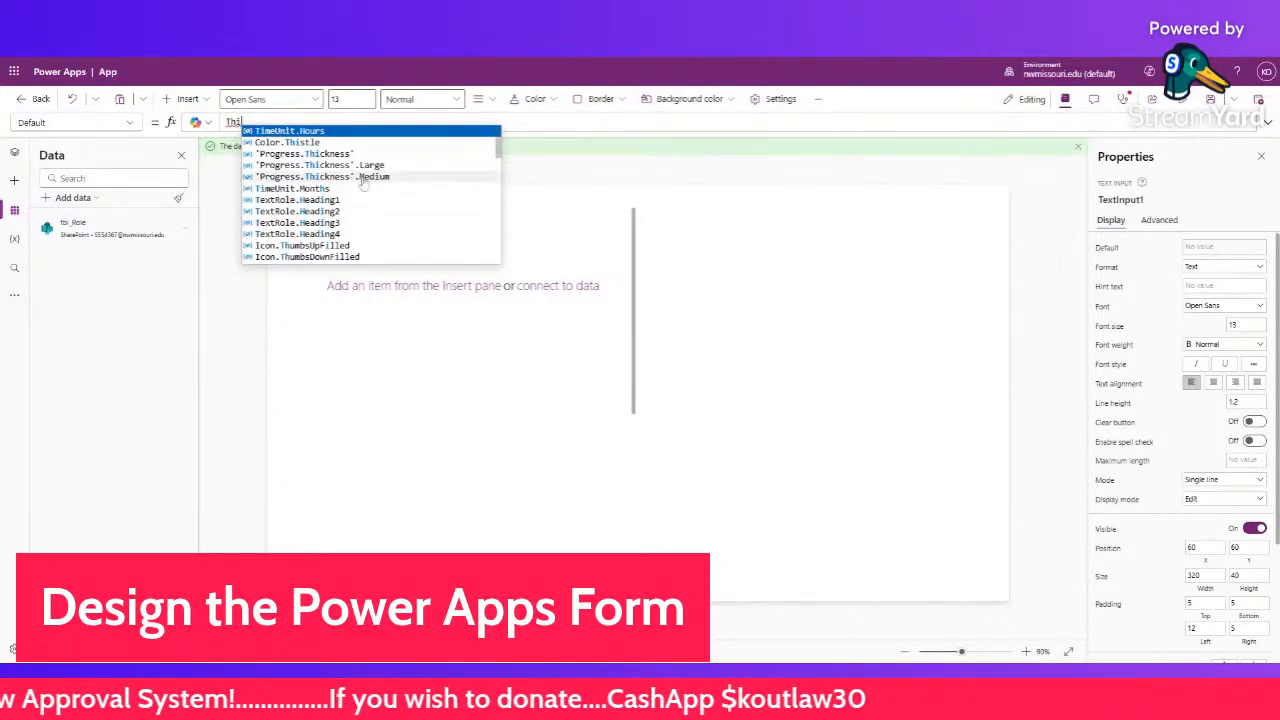
scroll(370, 183, down, 10)
scroll(370, 183, up, 5)
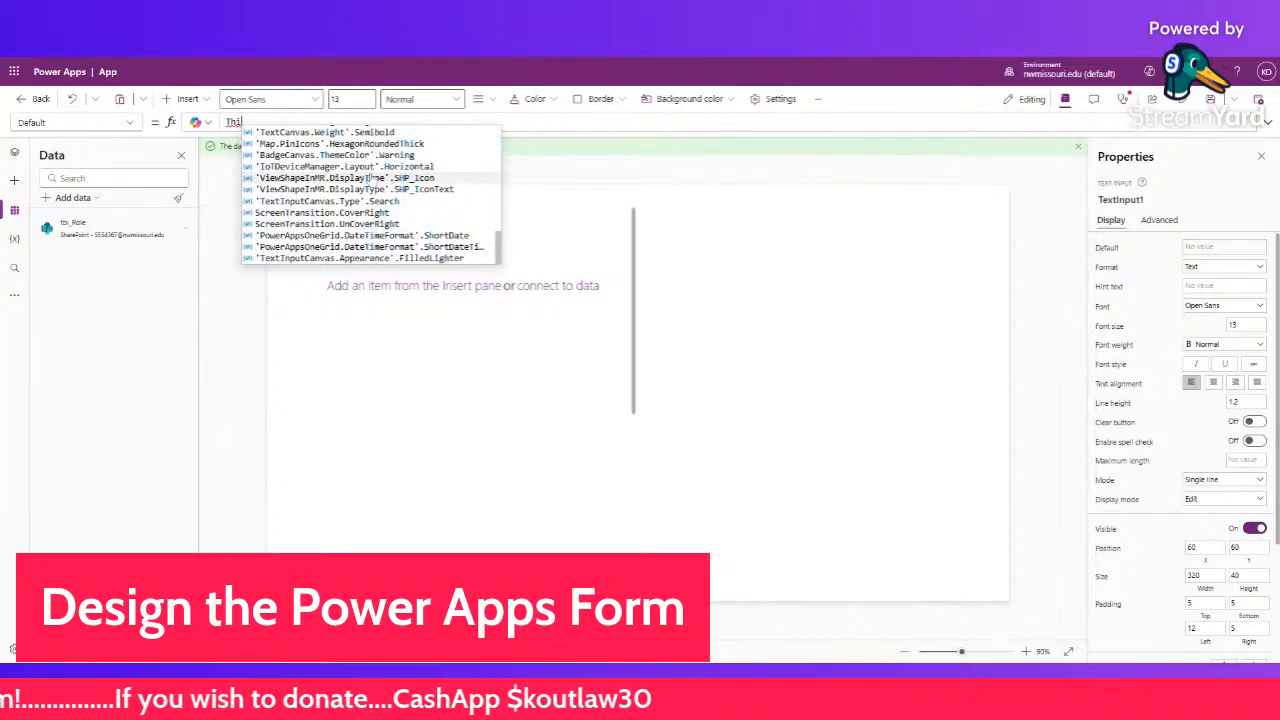
scroll(371, 180, up, 5)
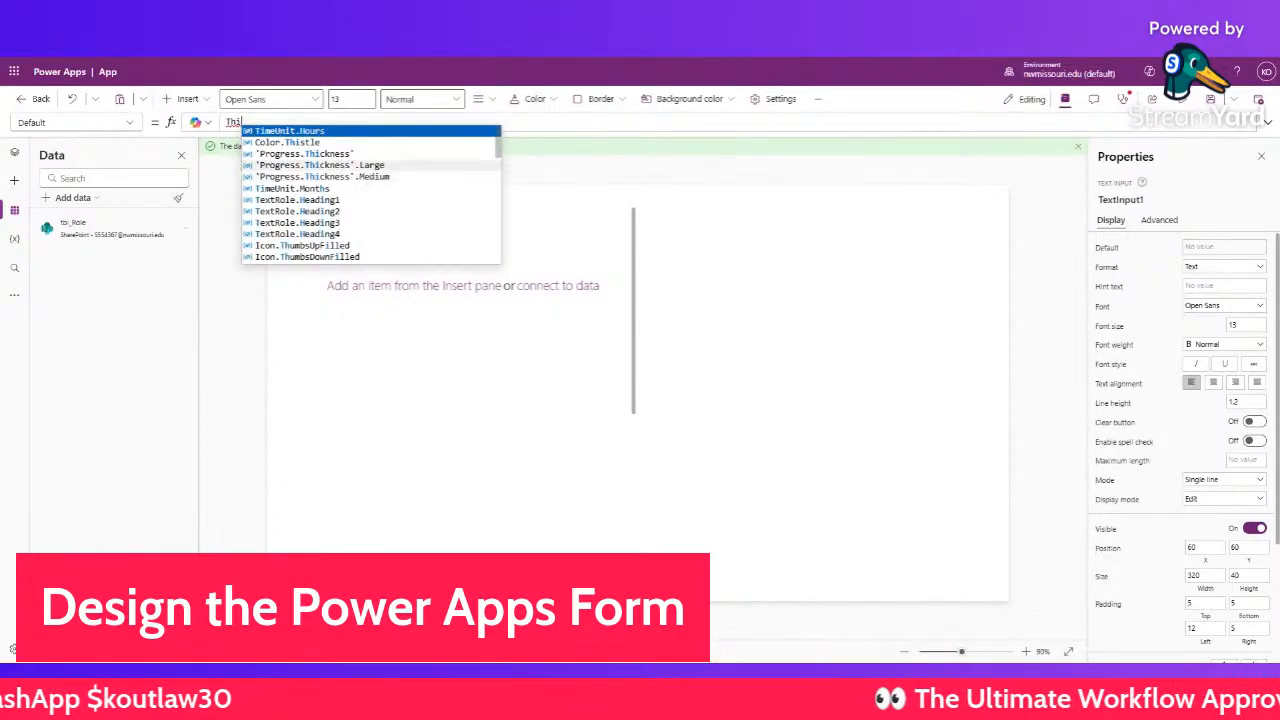
scroll(370, 178, down, 2)
key(BackSpace)
key(BackSpace)
key(BackSpace)
- Reselect the text input and look through its property list
click(274, 289)
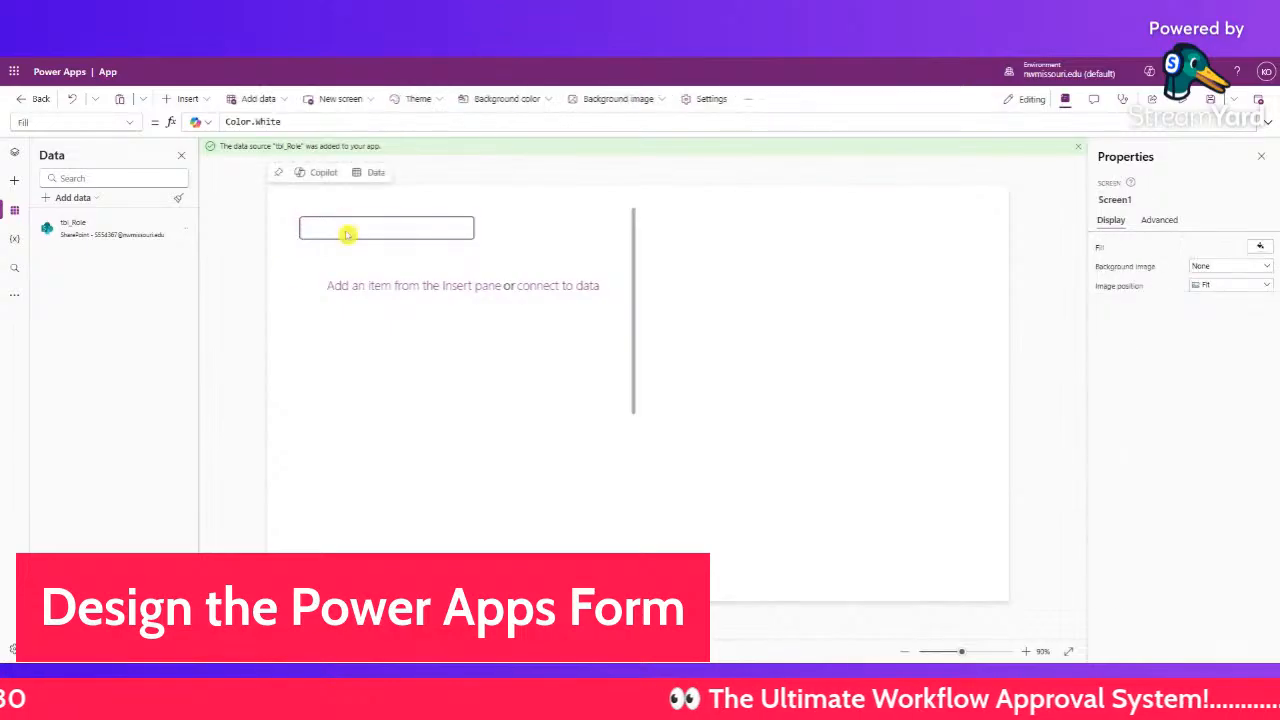
click(342, 229)
click(136, 122)
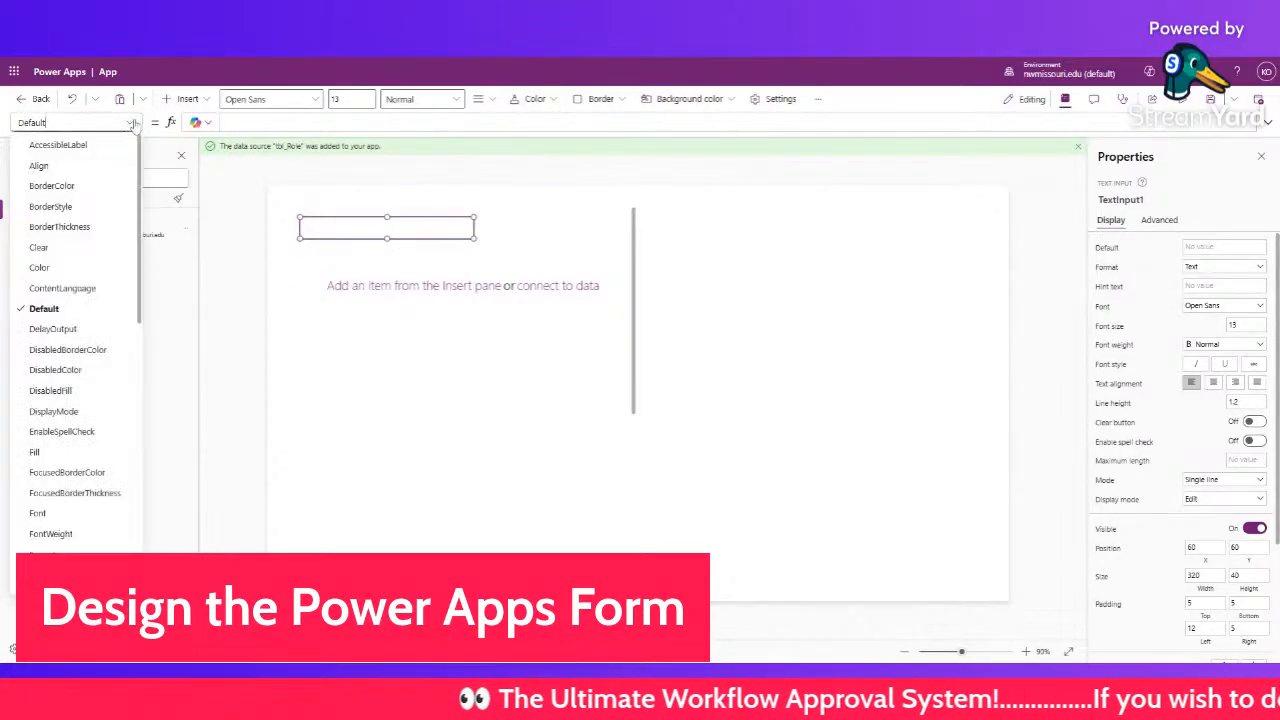
click(246, 211)
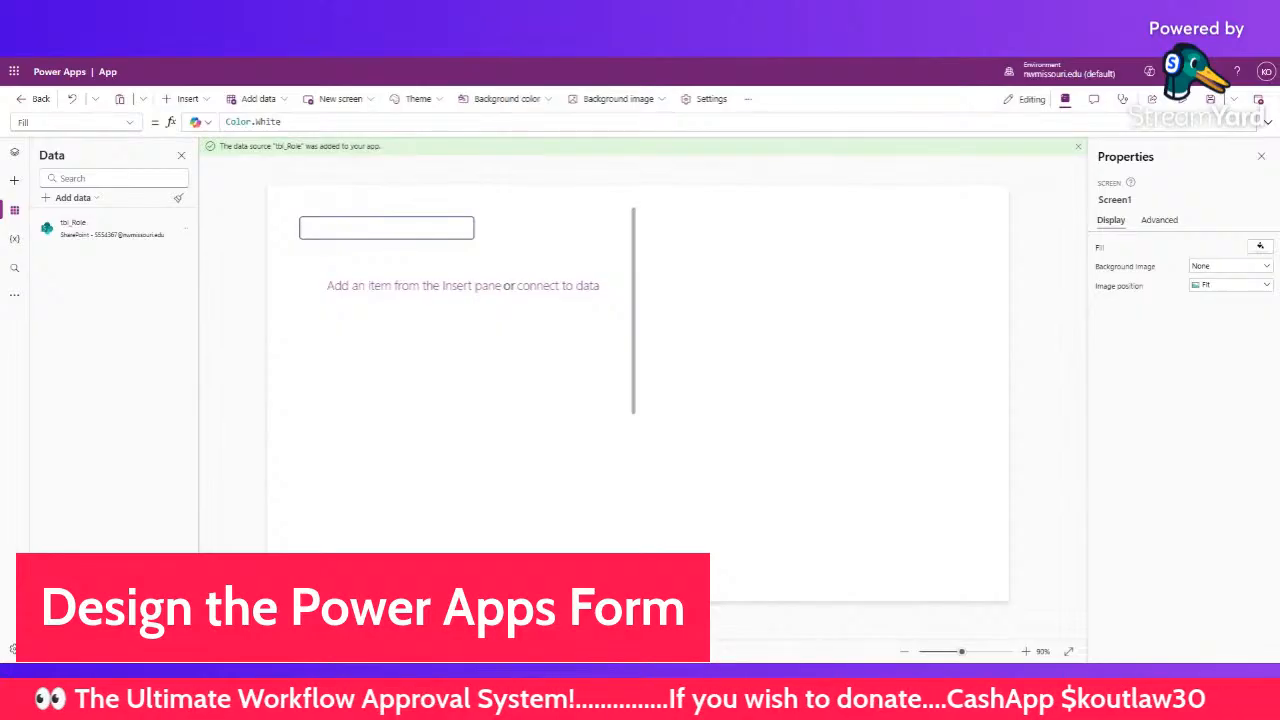
click(318, 229)
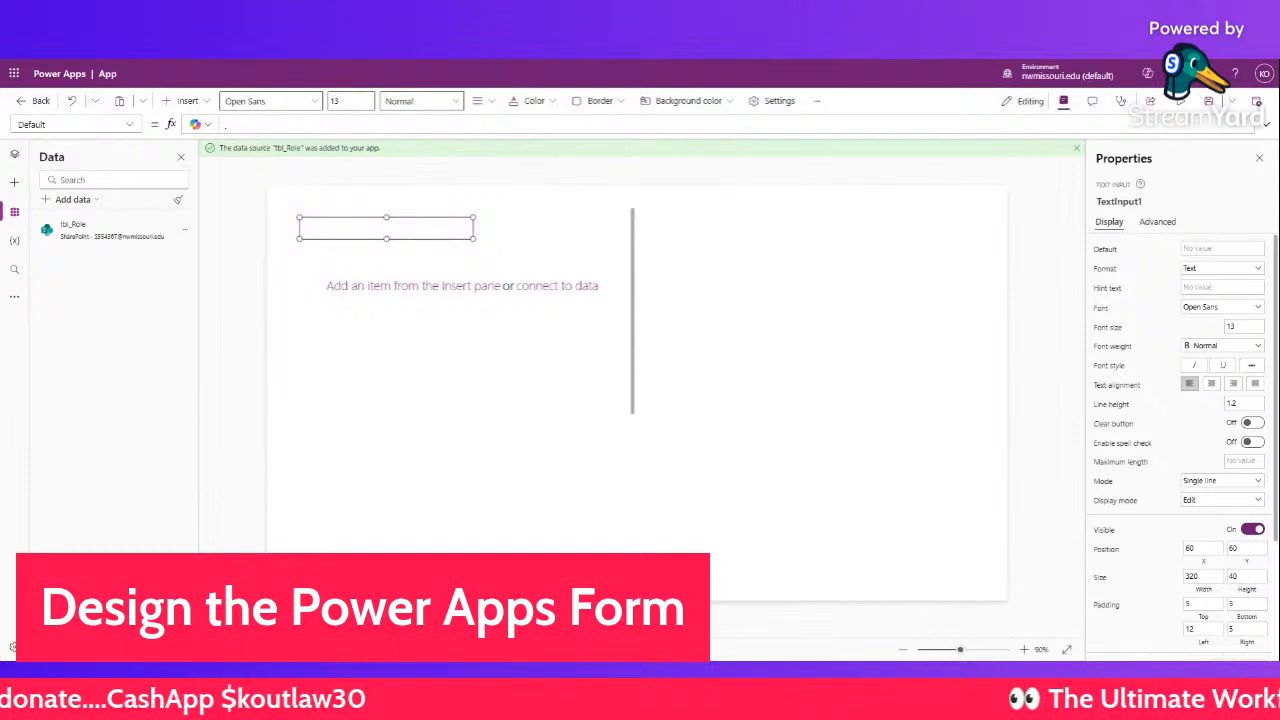
- Delete the blank gallery and the text input box
click(408, 259)
key(Delete)
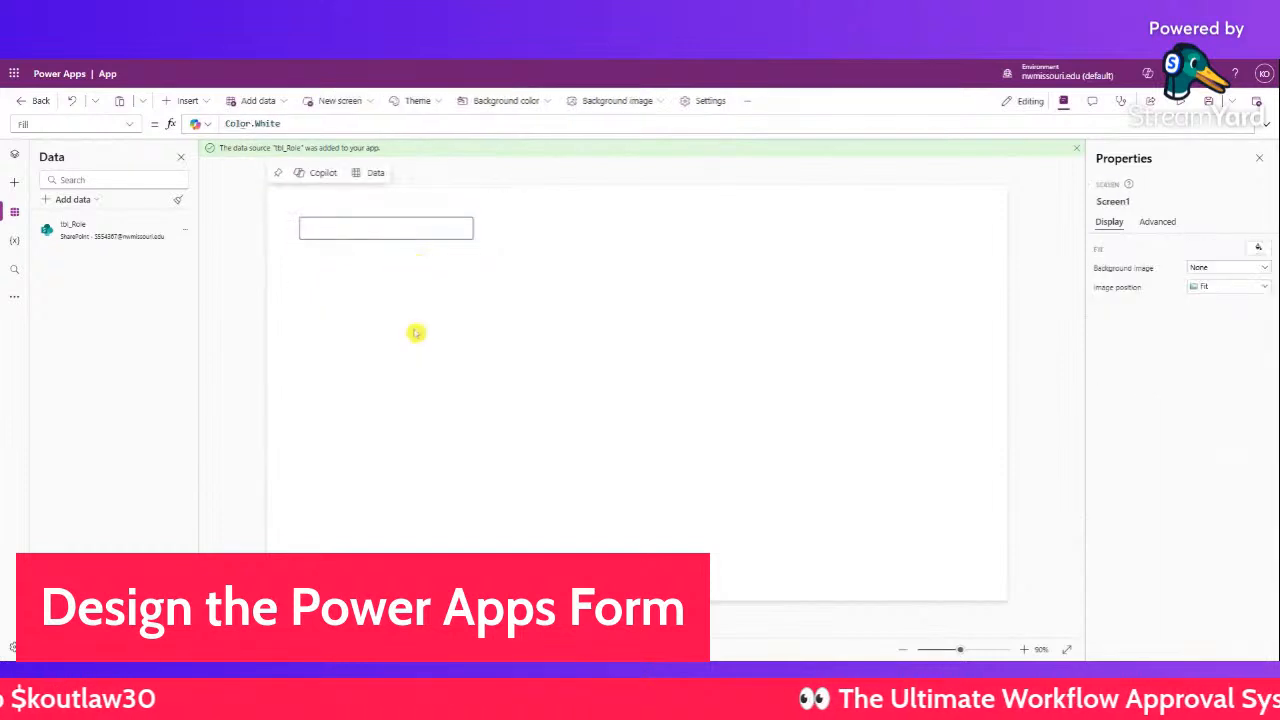
click(384, 244)
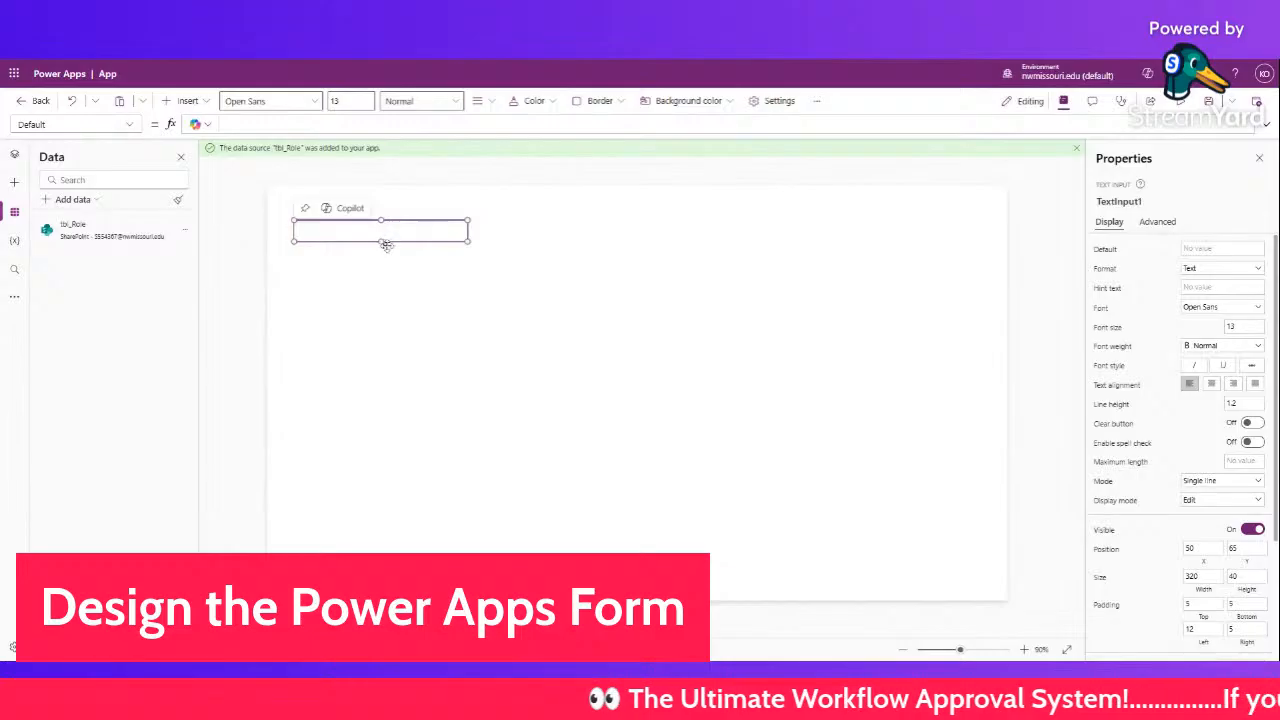
key(Delete)
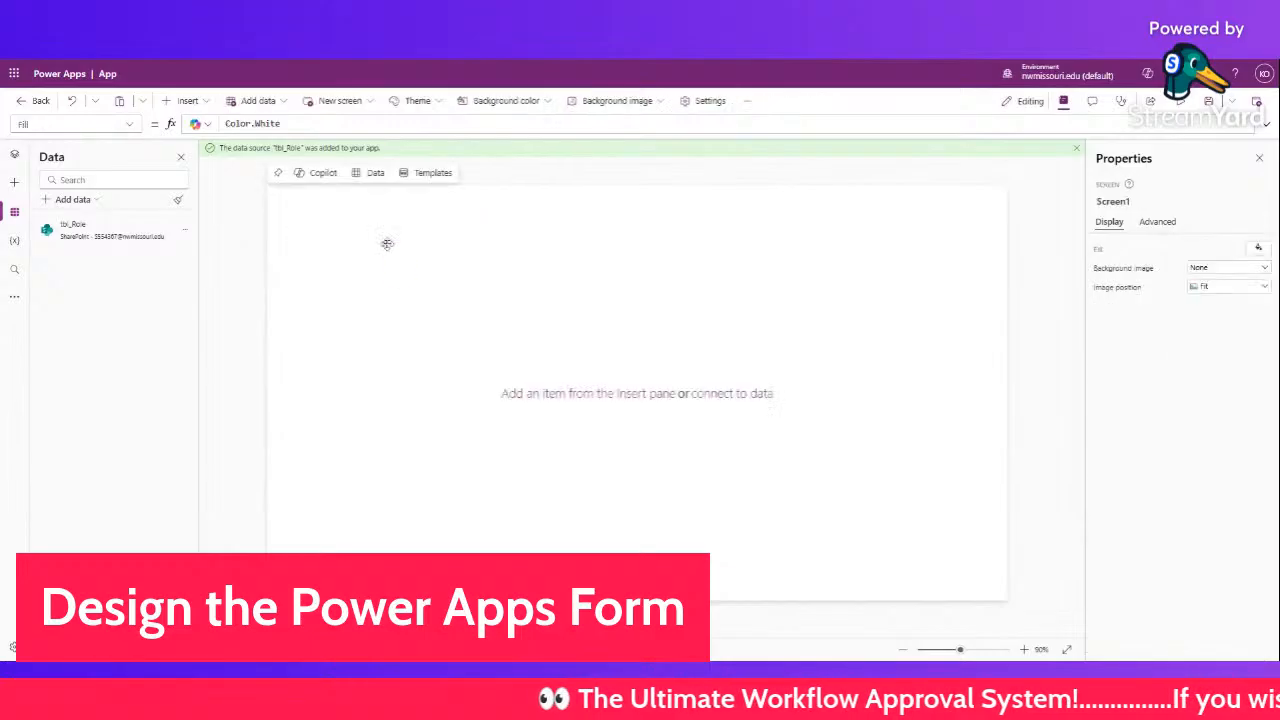
- Add a vertical gallery bound to tbl_Role, widen it to 882 and shorten it
click(207, 102)
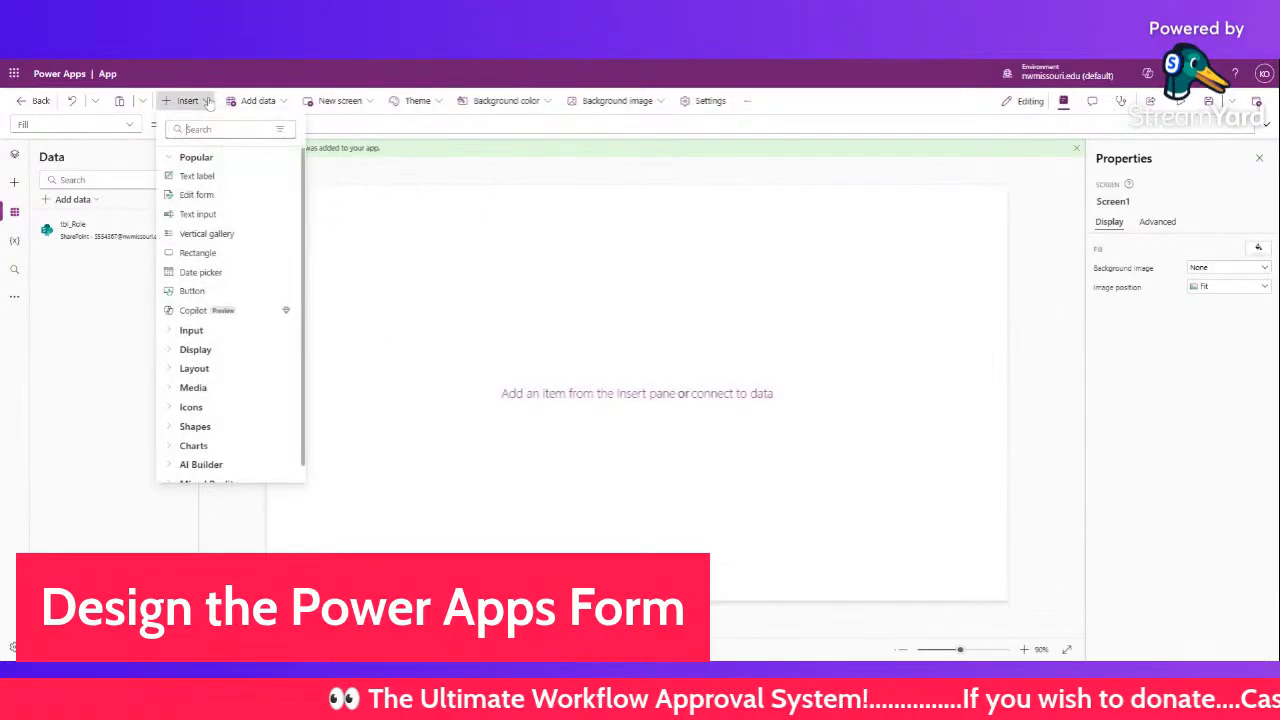
click(218, 240)
click(411, 276)
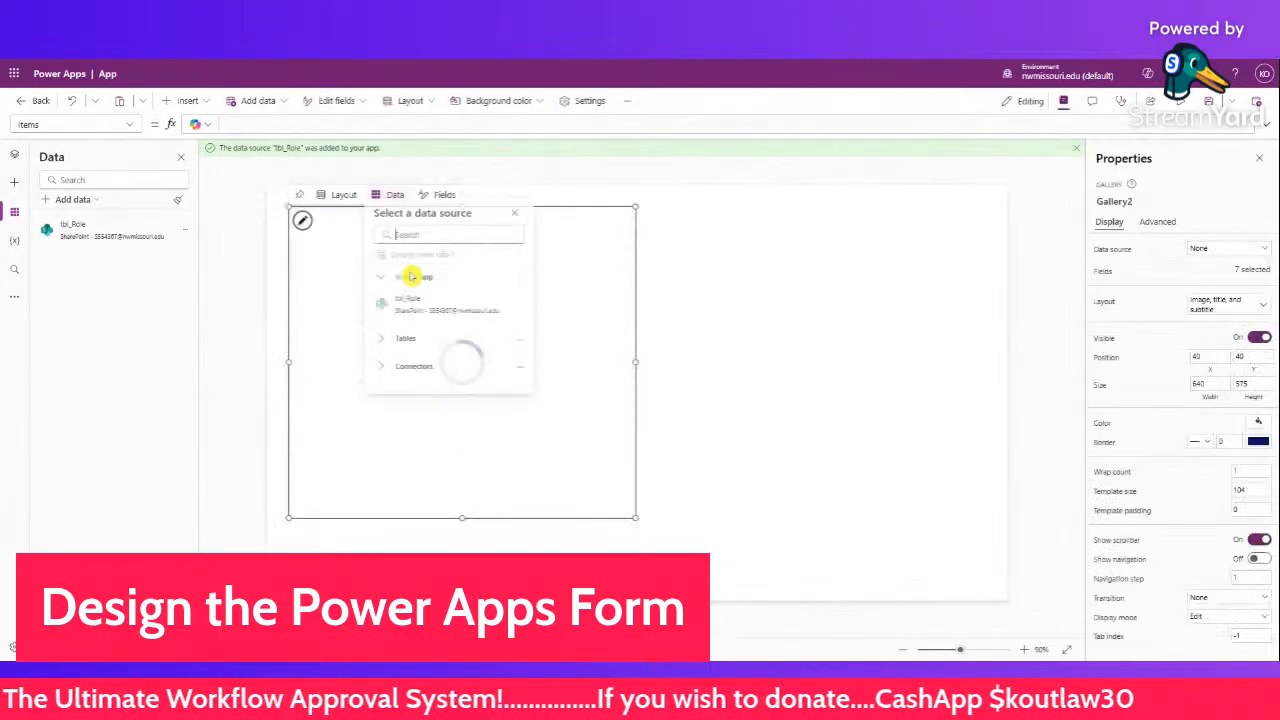
click(427, 309)
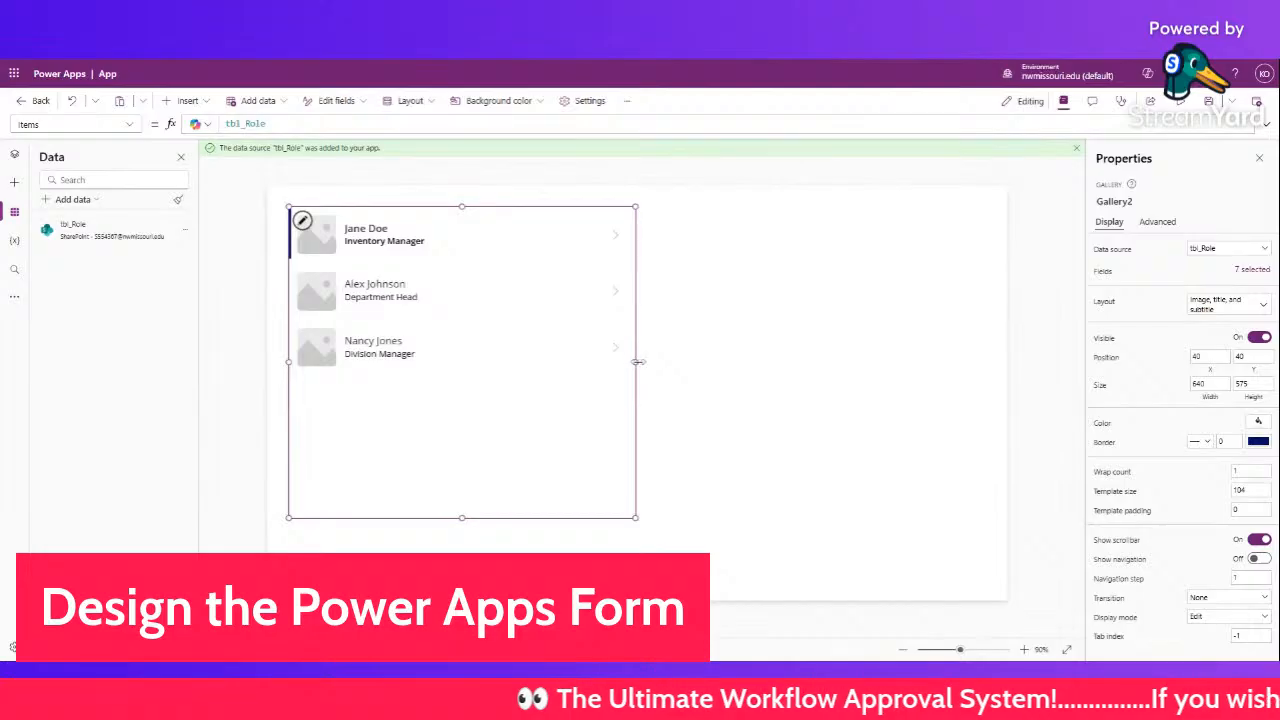
drag(637, 361, 767, 361)
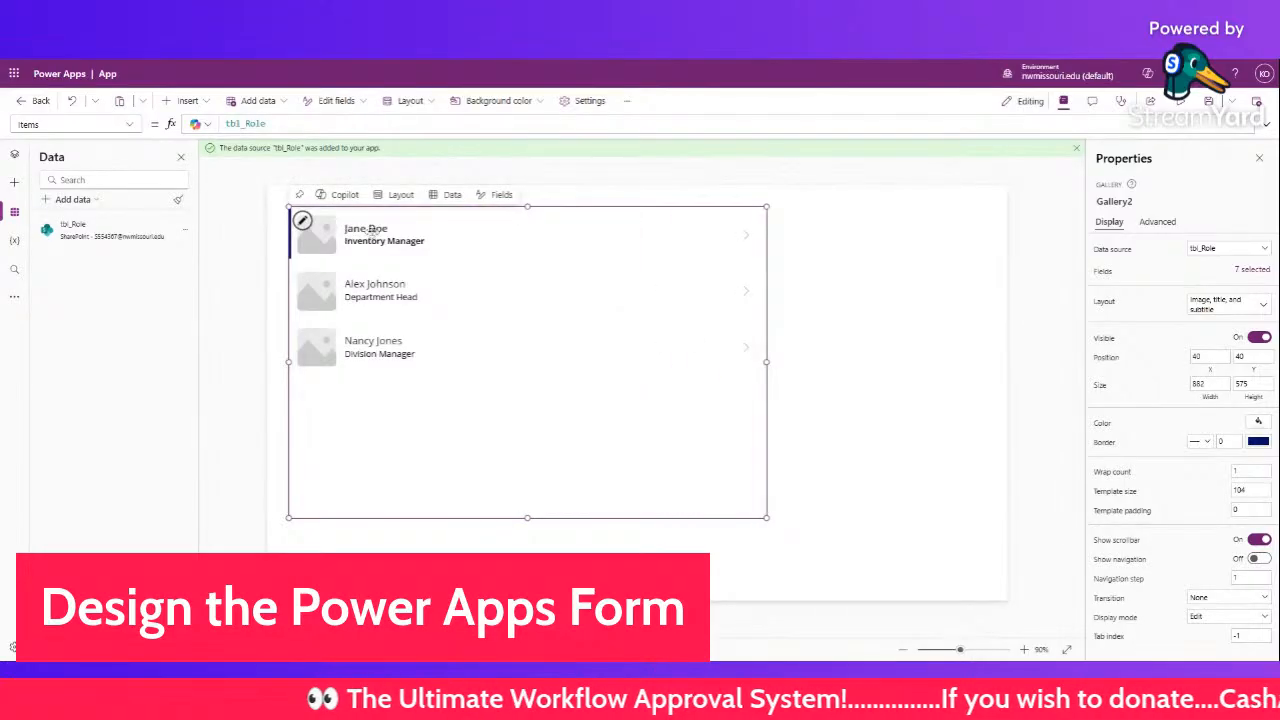
drag(527, 207, 526, 229)
- Confirm the gallery's Items property is tbl_Role and show the Tree view
click(524, 274)
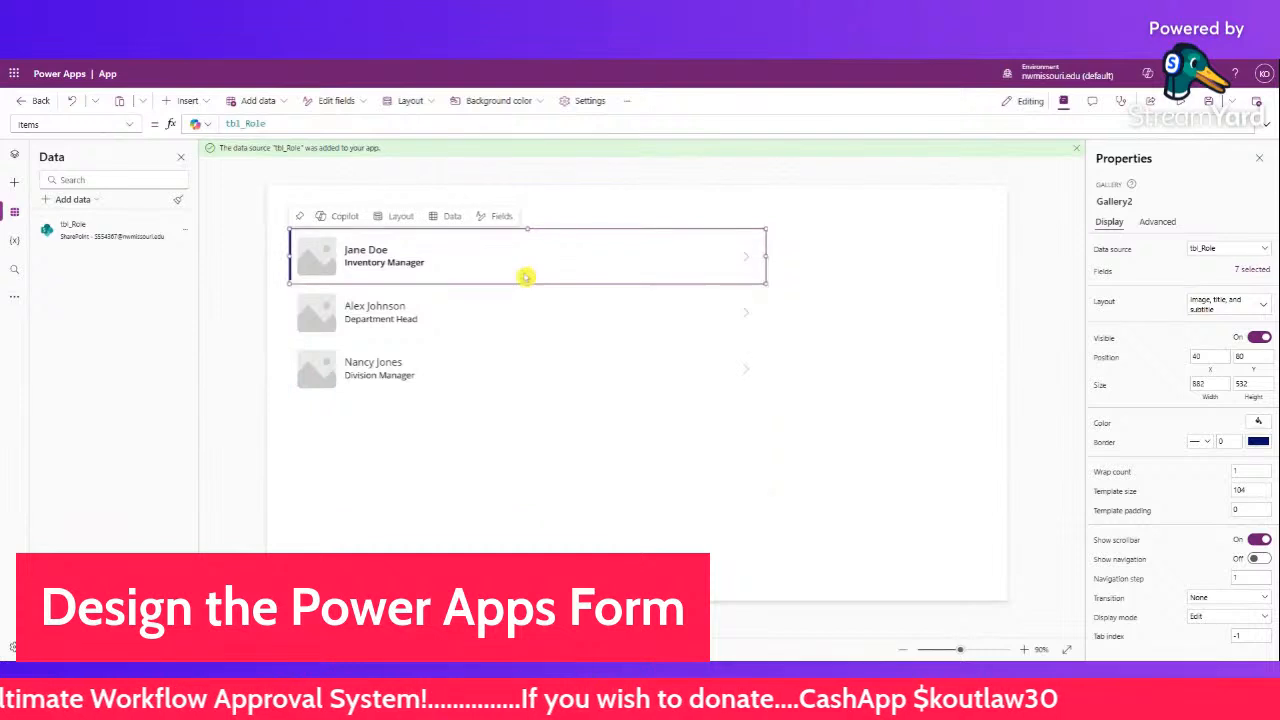
click(497, 321)
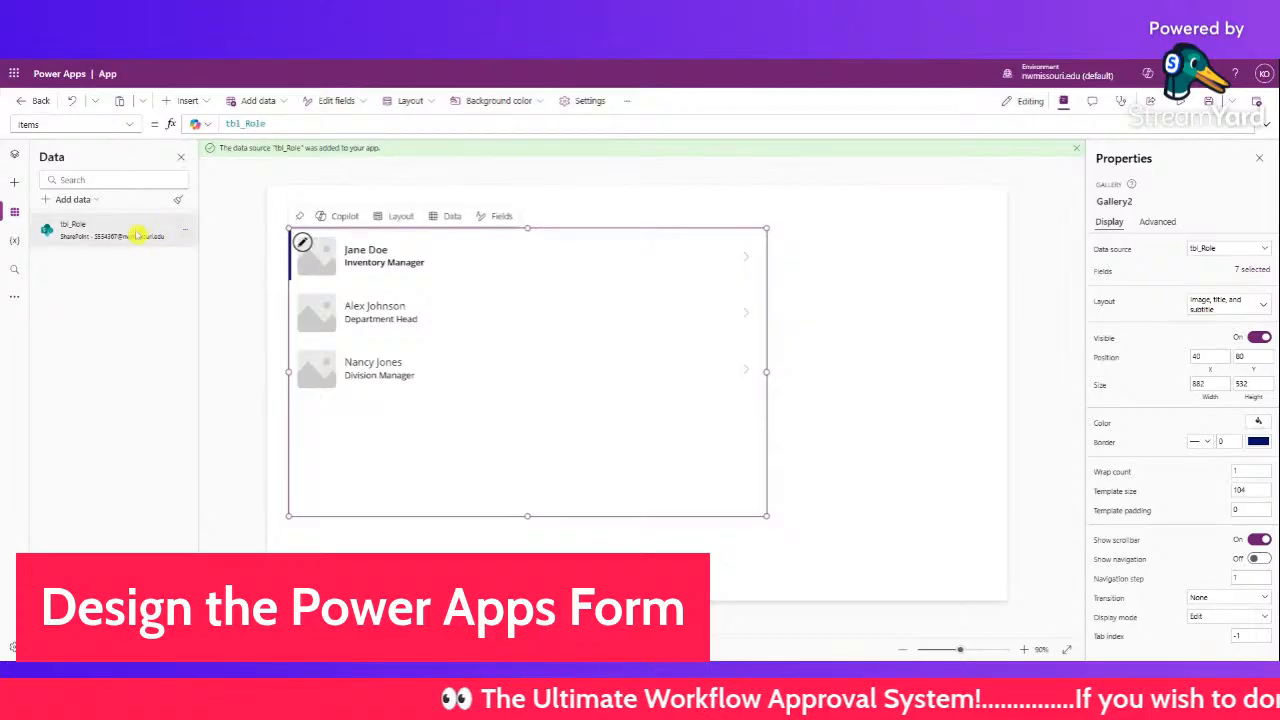
click(129, 124)
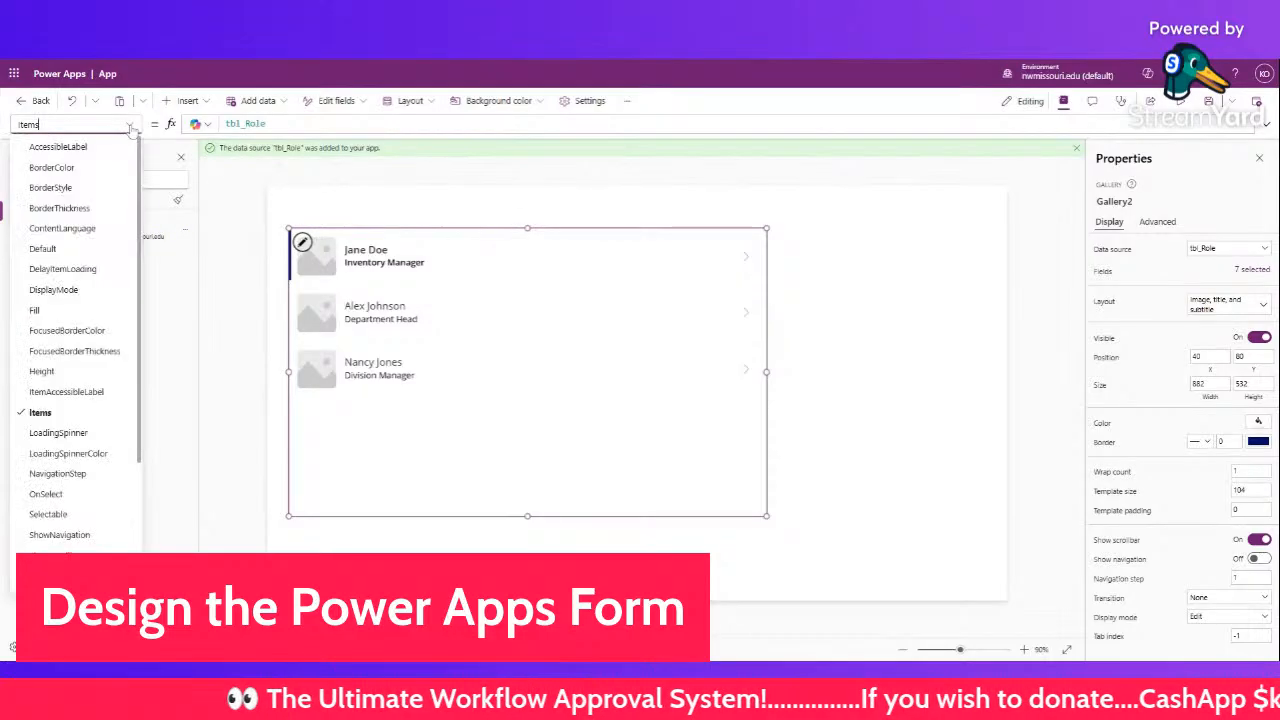
click(177, 283)
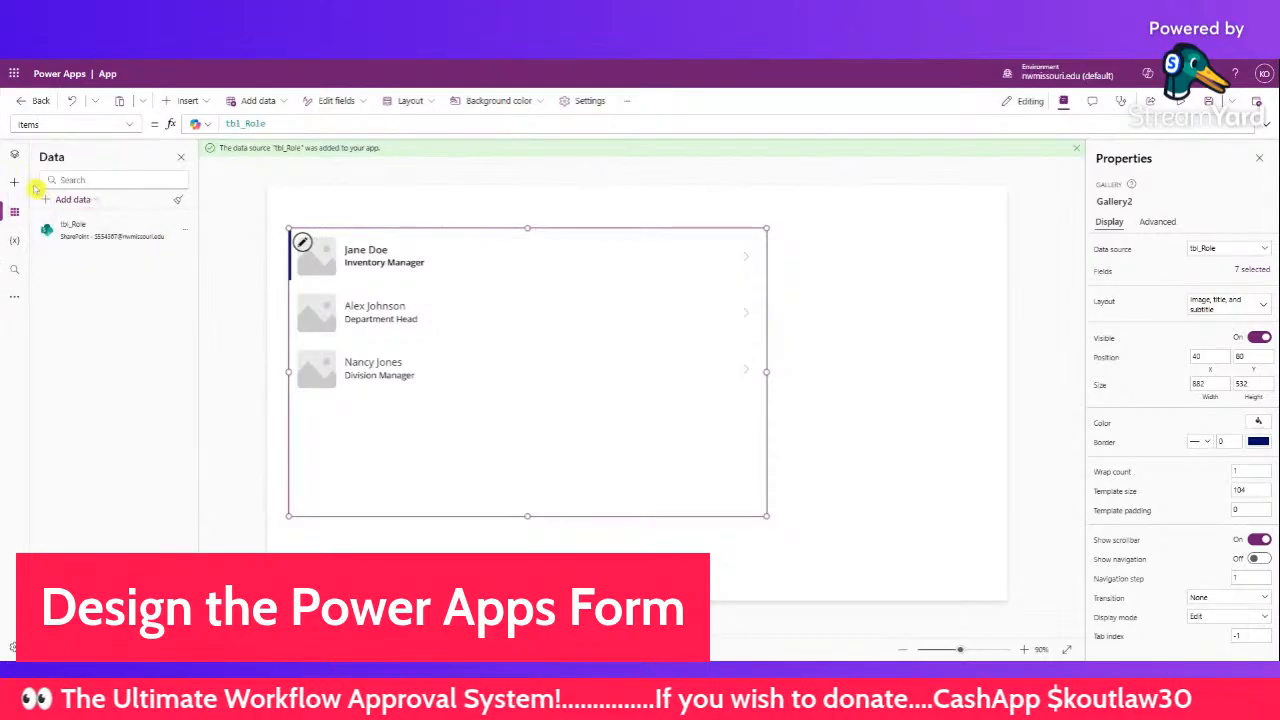
click(14, 155)
- Create blank Screen2 with a text input and a 'Text' label placed just above it
click(88, 220)
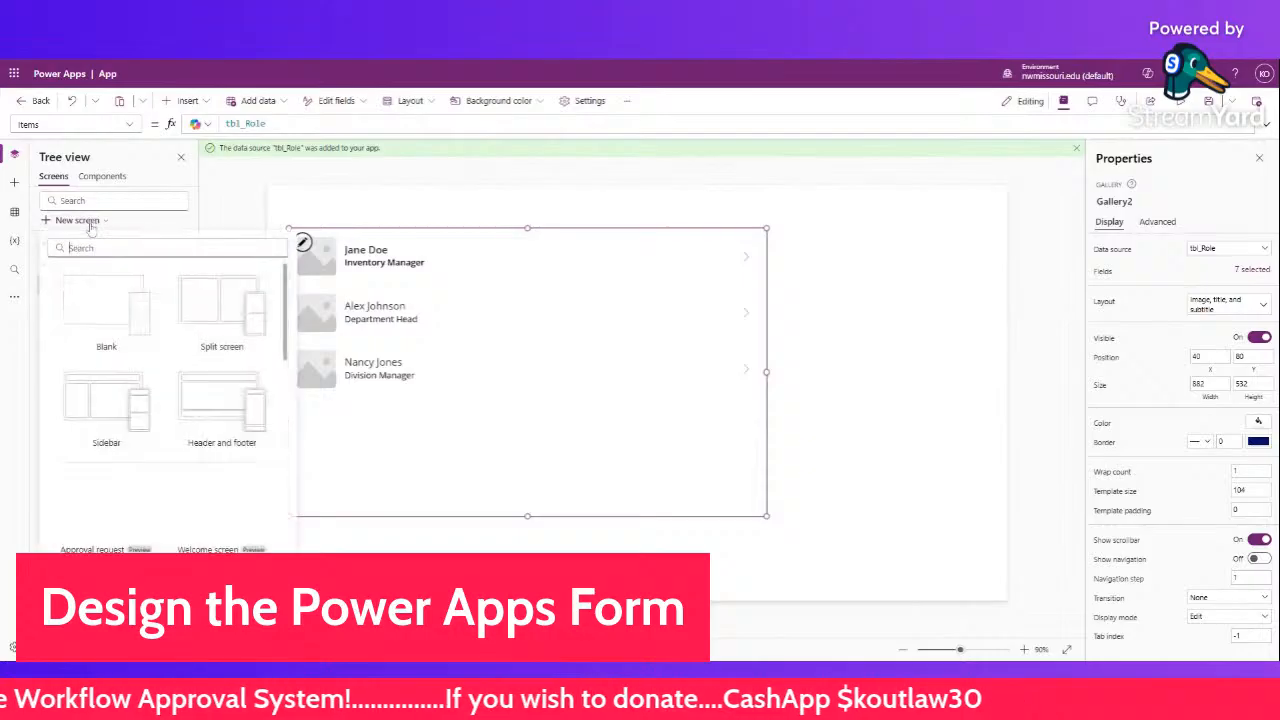
click(100, 292)
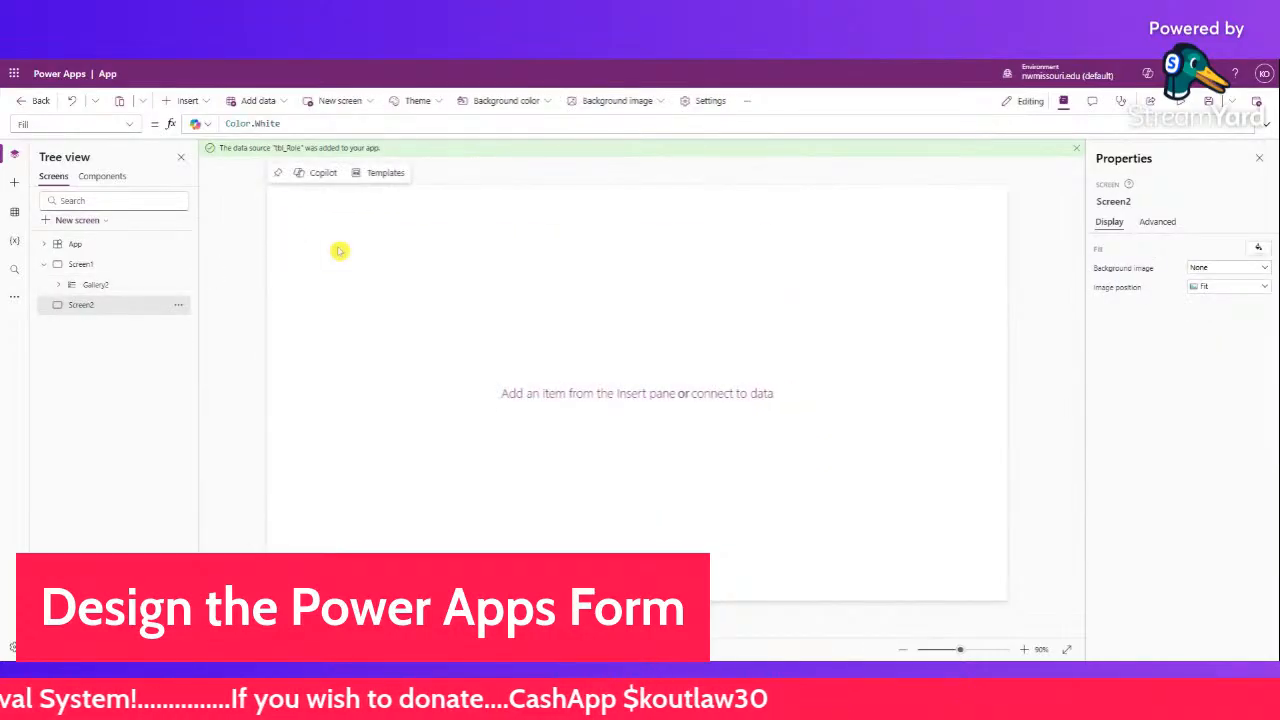
click(208, 103)
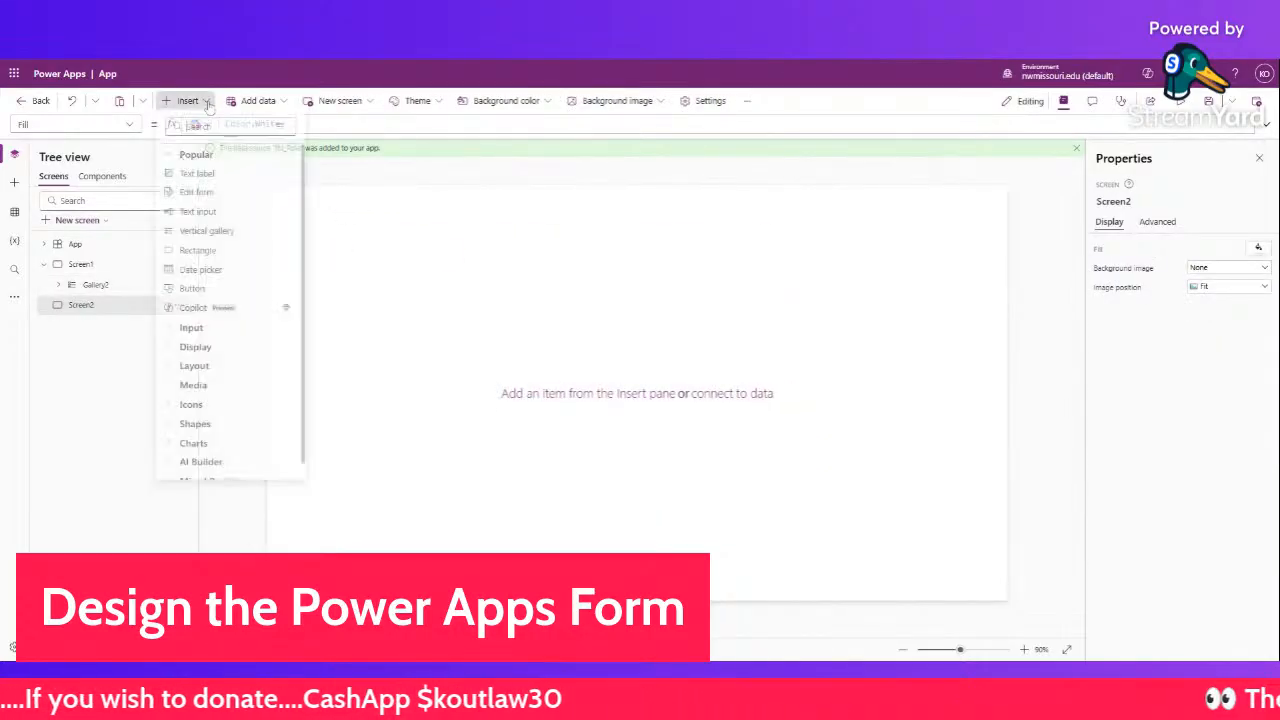
click(220, 214)
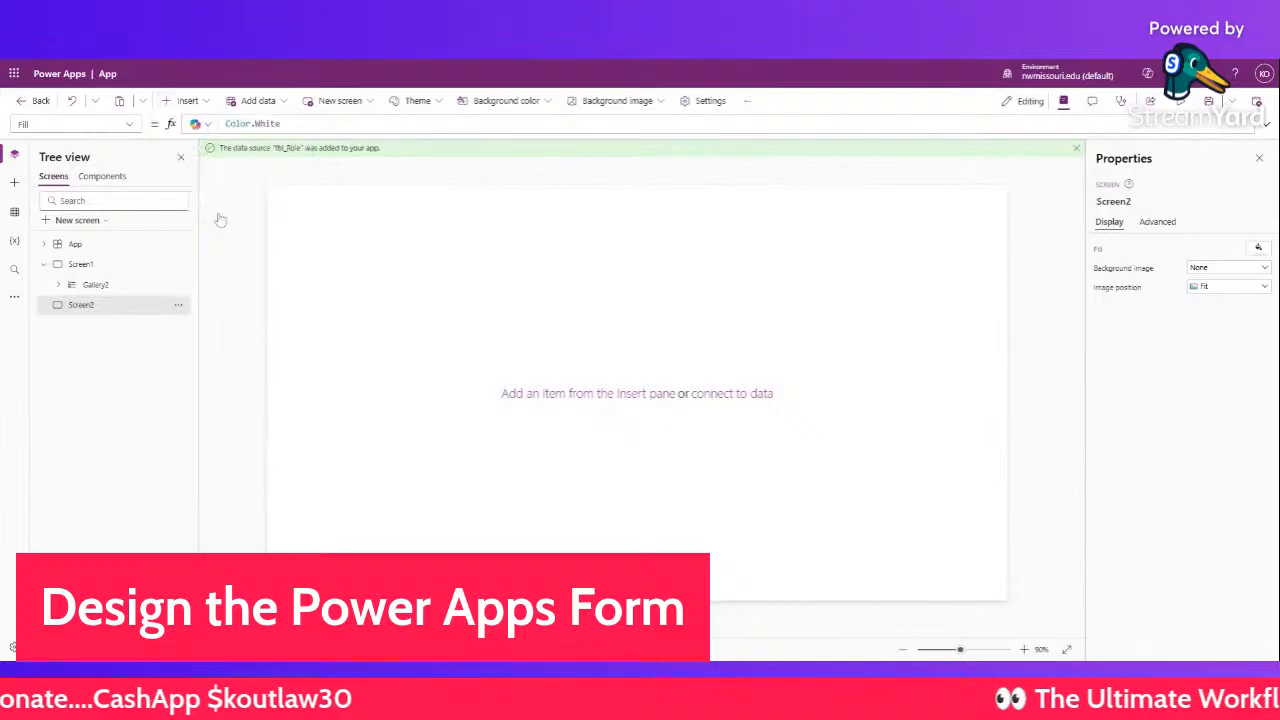
drag(326, 214, 337, 260)
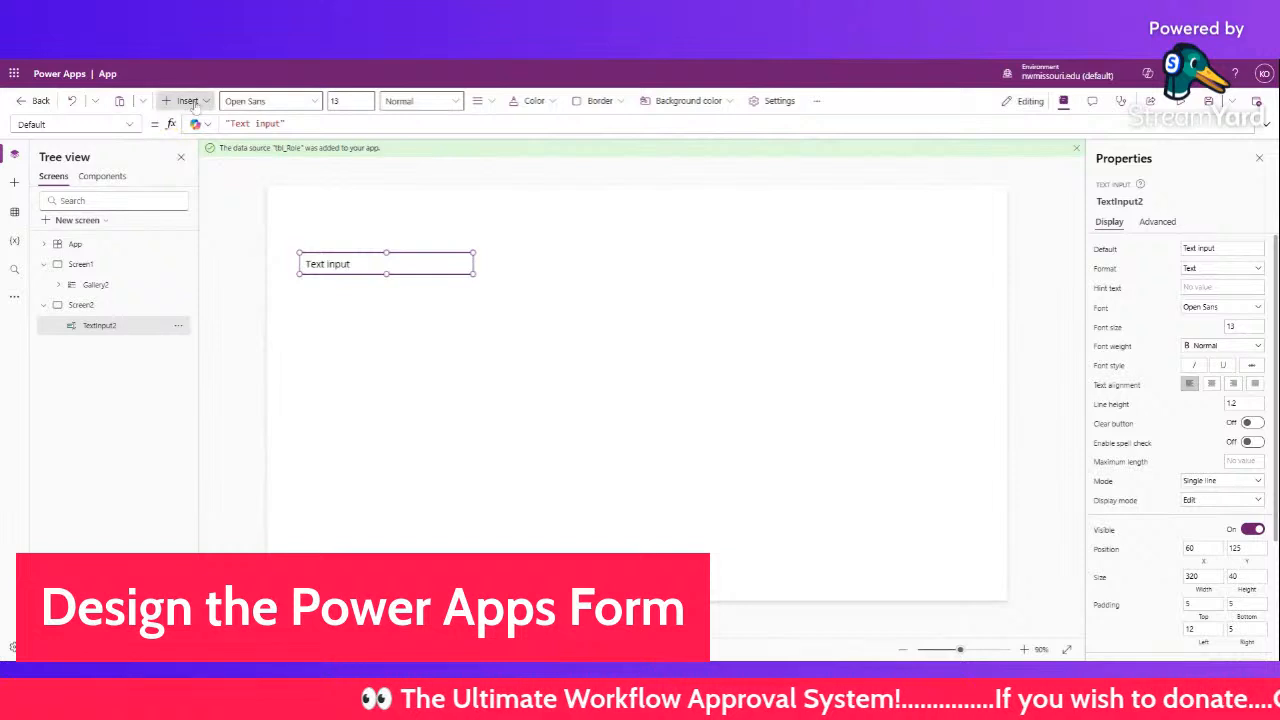
click(186, 102)
click(200, 175)
drag(329, 220, 328, 257)
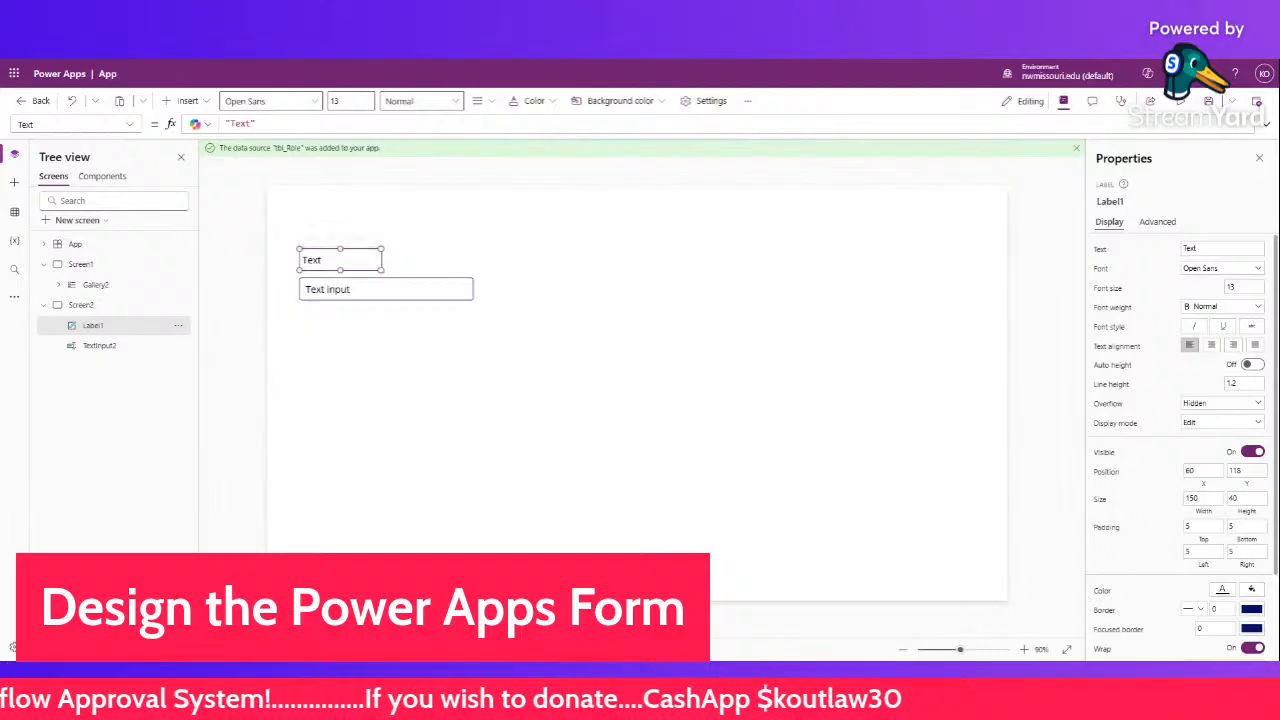
- Change the label's Text to 'Enter Your Employye No'
double_click(248, 123)
key(ctrl+a)
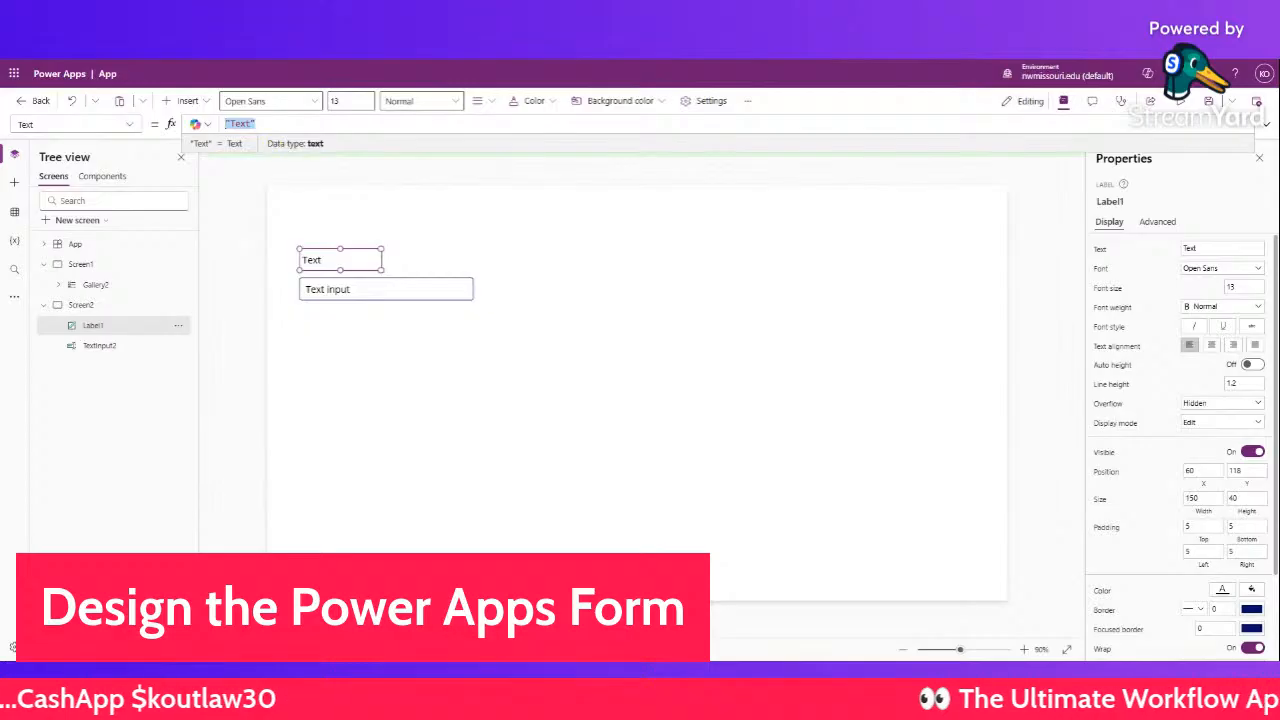
click(251, 124)
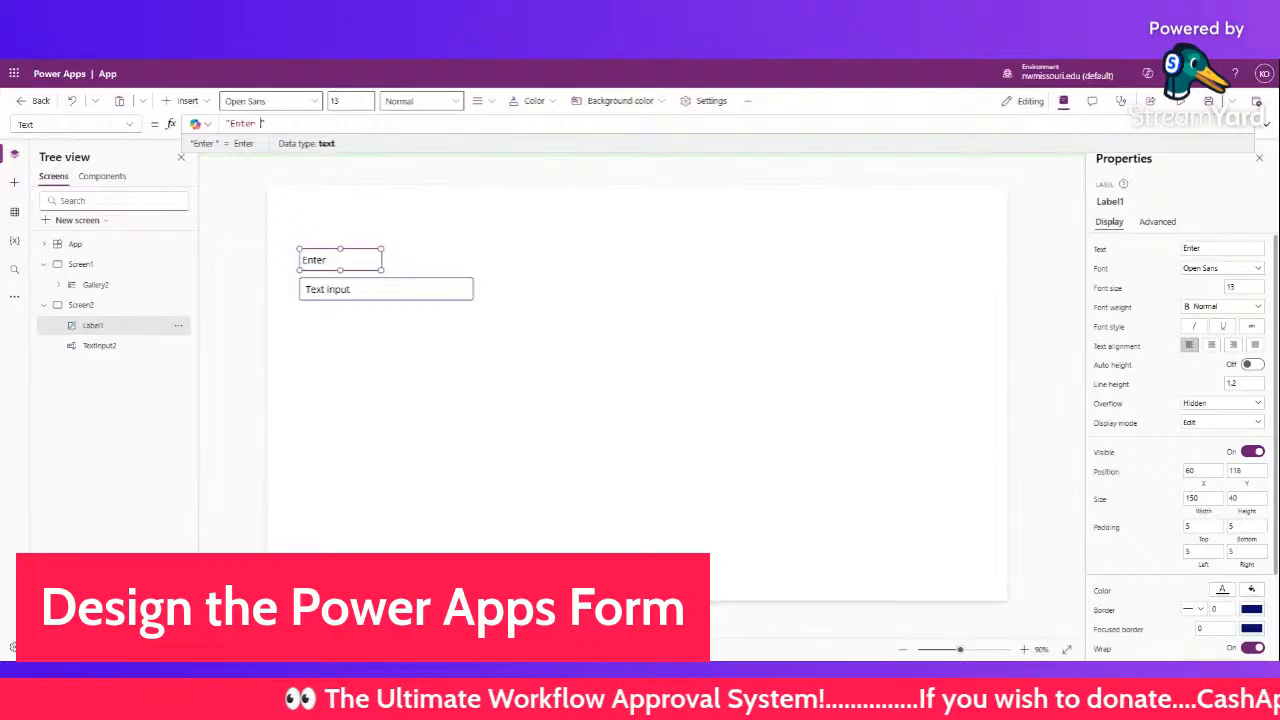
text(Enter Your Emp)
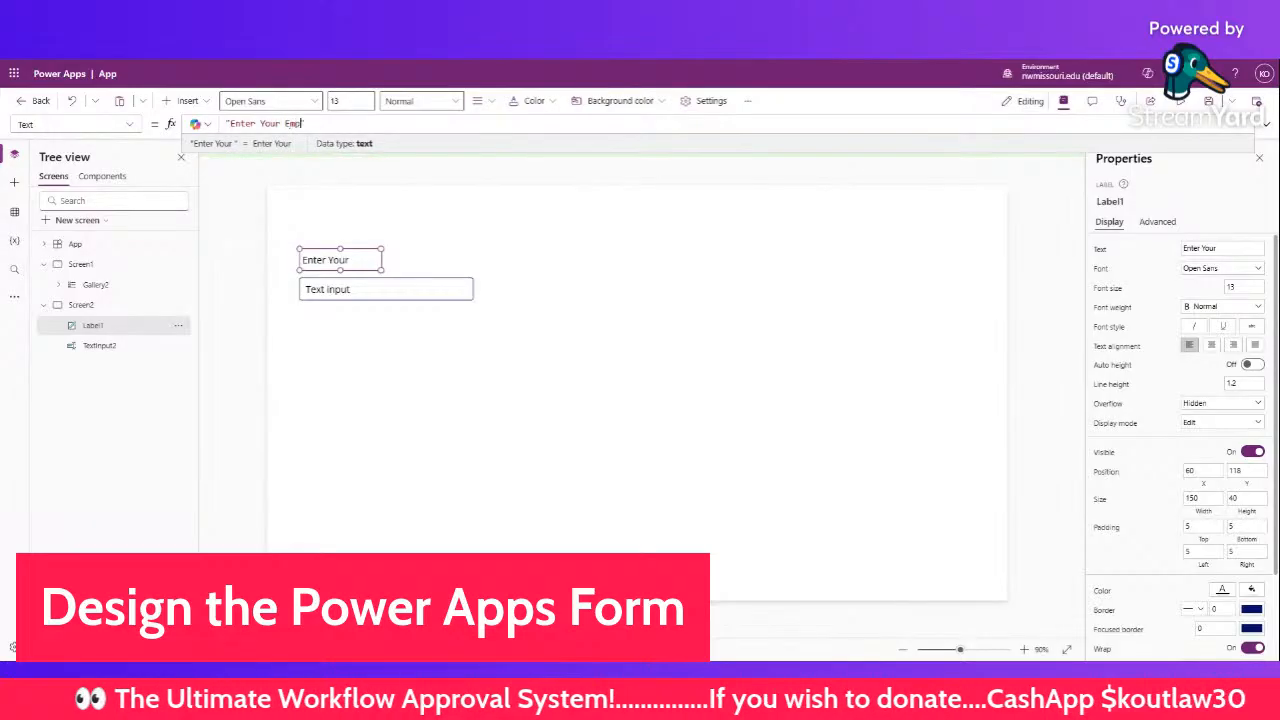
text(louee)
key(BackSpace)
key(BackSpace)
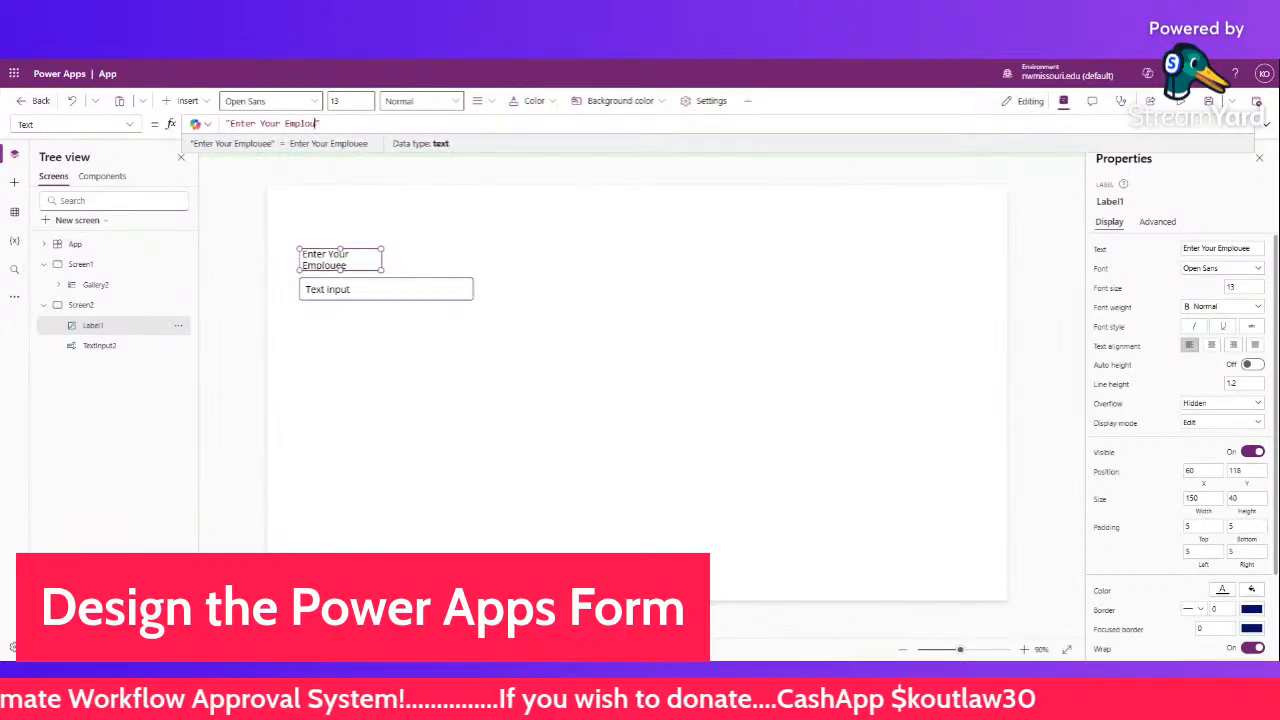
text(yye)
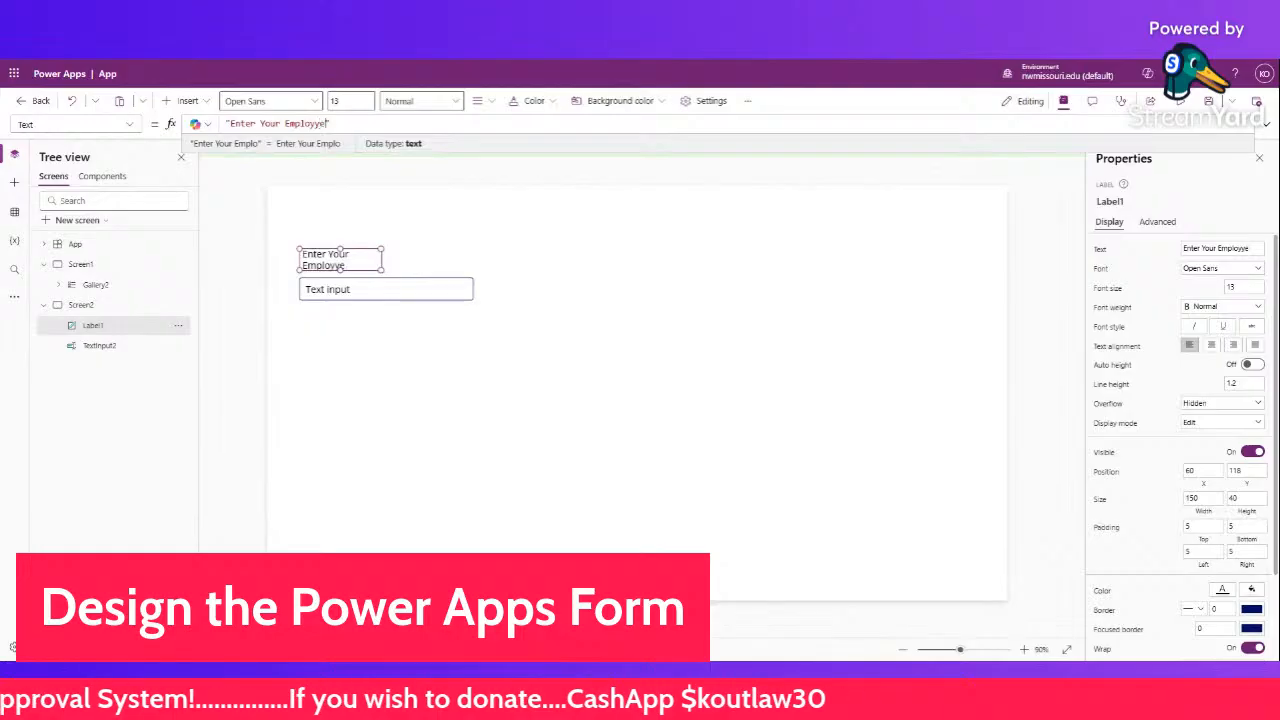
text( No)
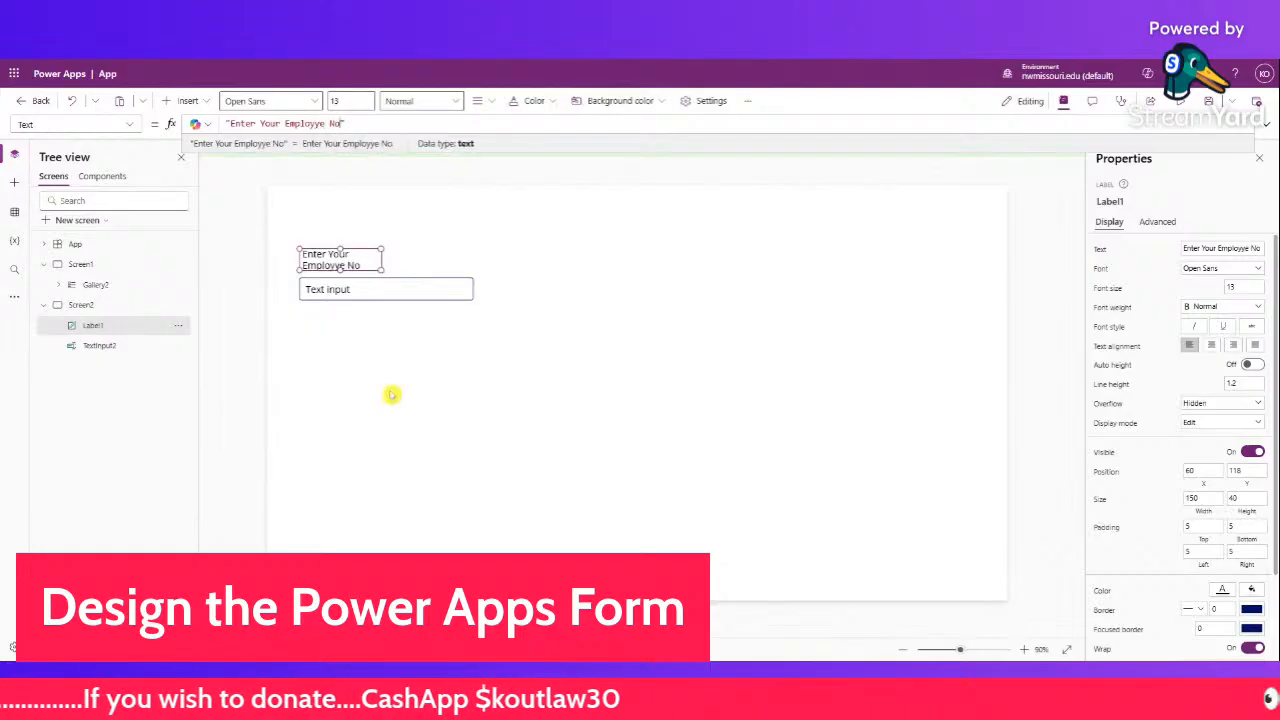
click(391, 394)
- Widen the label to 257 so it fits one line, and start fixing the Employye typo
click(361, 265)
drag(371, 263, 443, 277)
click(316, 123)
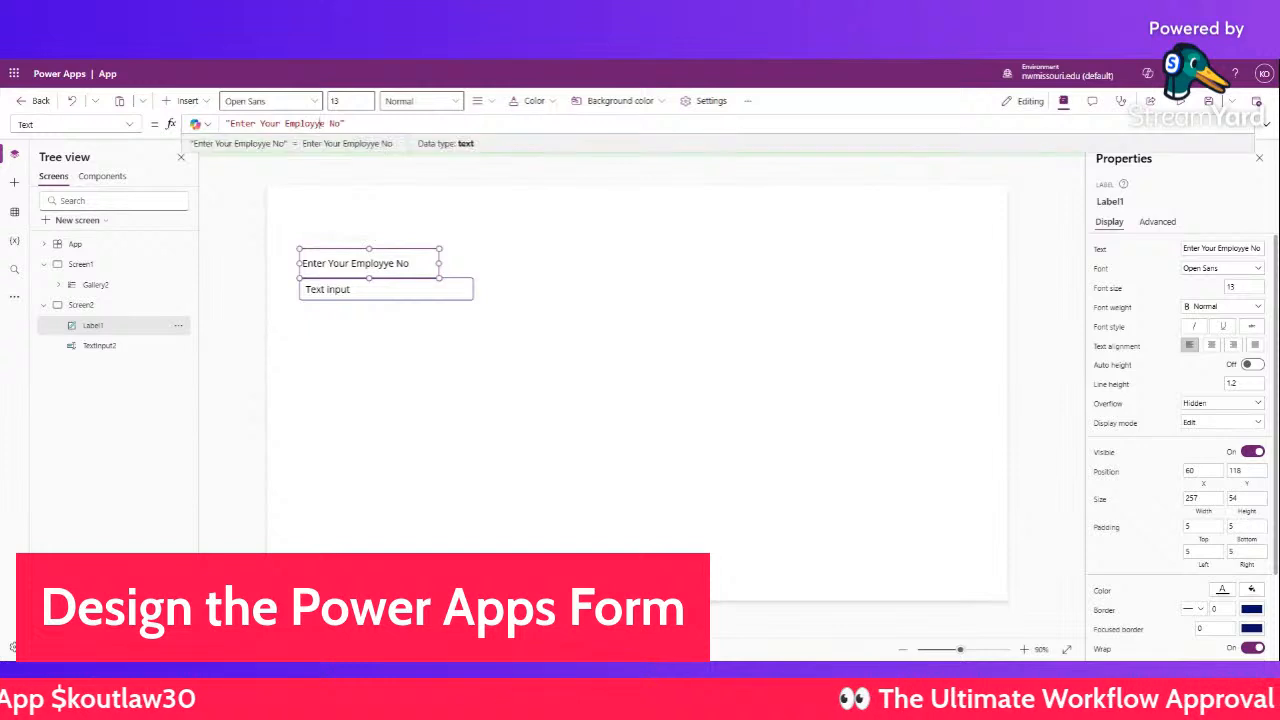
key(BackSpace)
- Finish correcting 'Employee' and clear the text input's Default to empty
text(e)
click(371, 330)
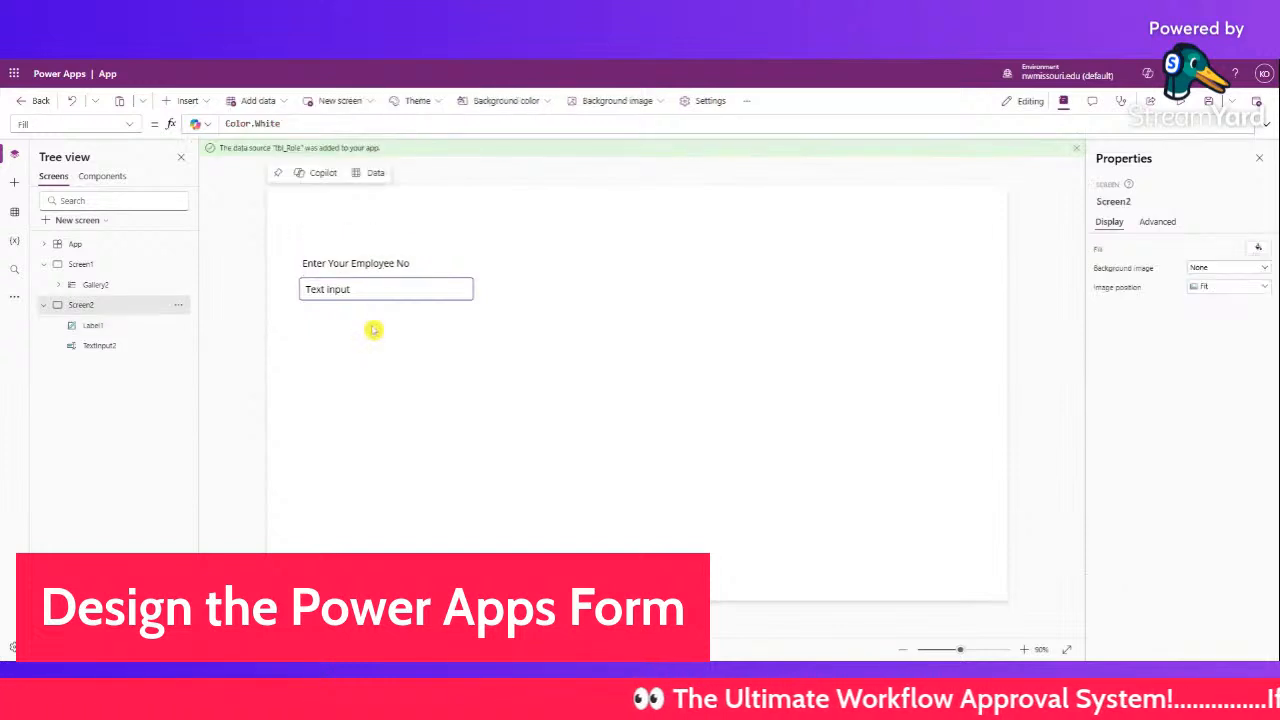
click(385, 262)
click(378, 293)
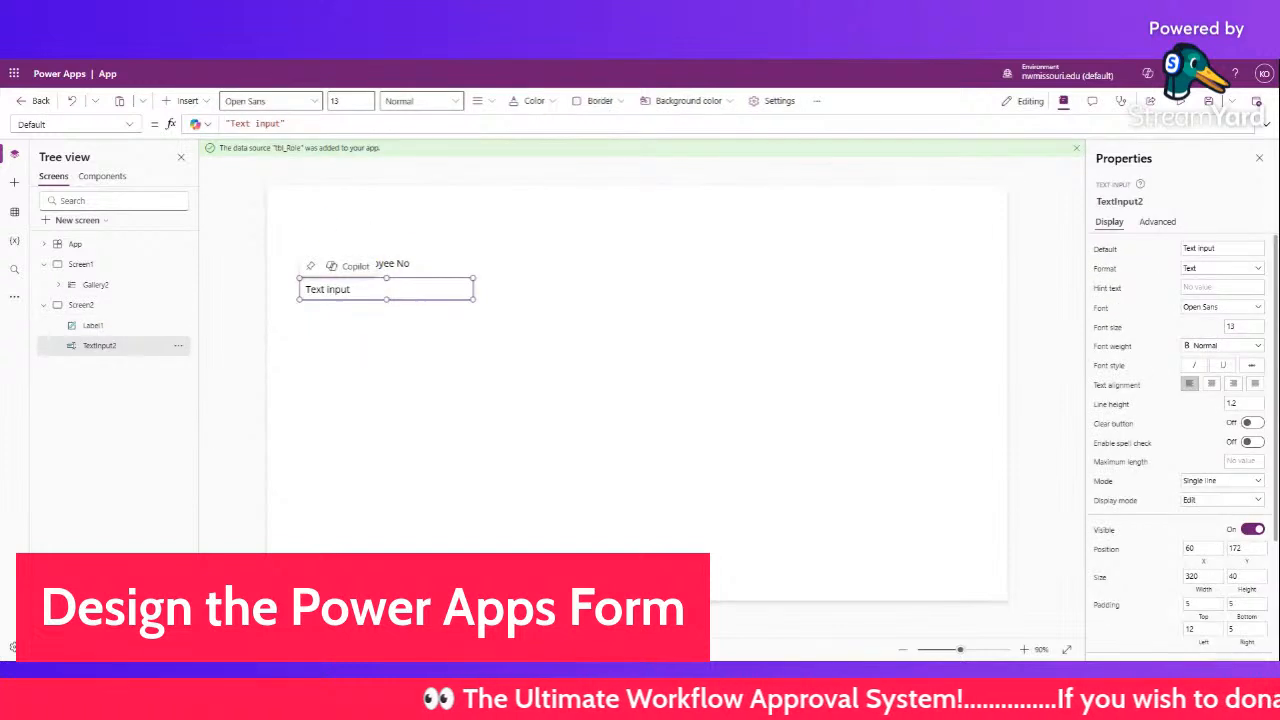
click(283, 123)
drag(281, 123, 229, 123)
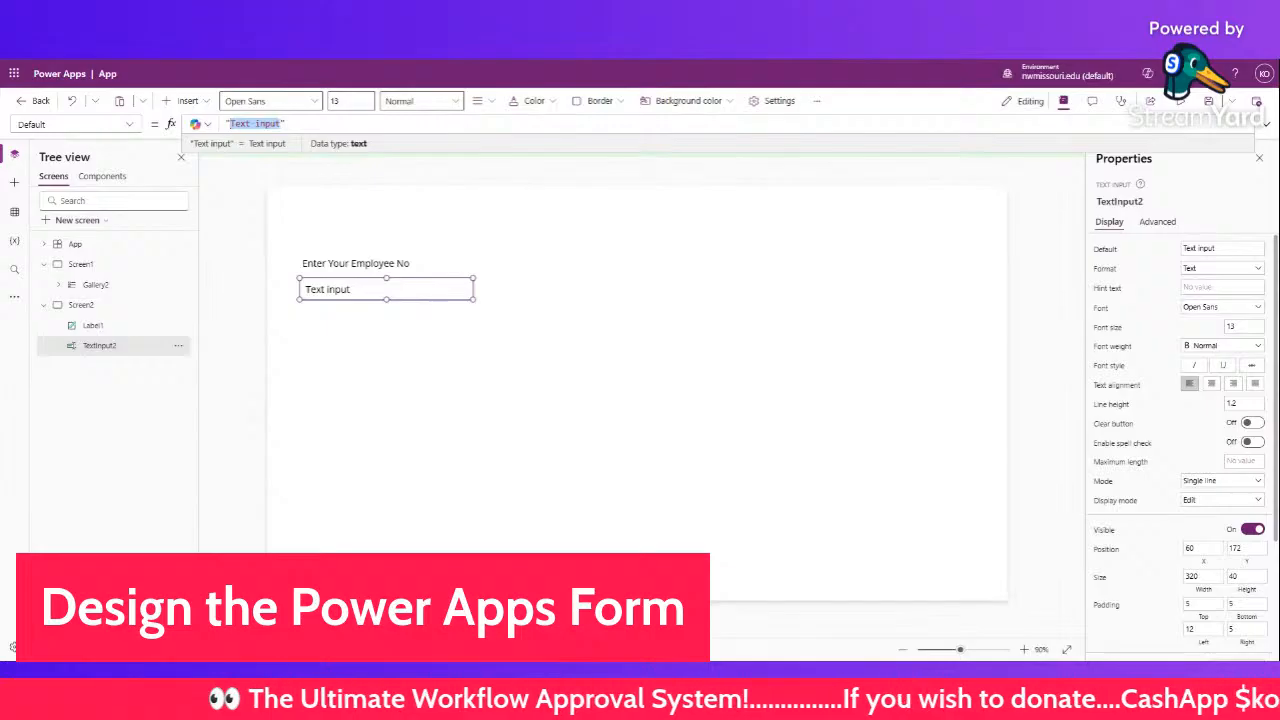
key(BackSpace)
click(386, 350)
- Copy the label and text input pair and paste the copy below the original
click(390, 290)
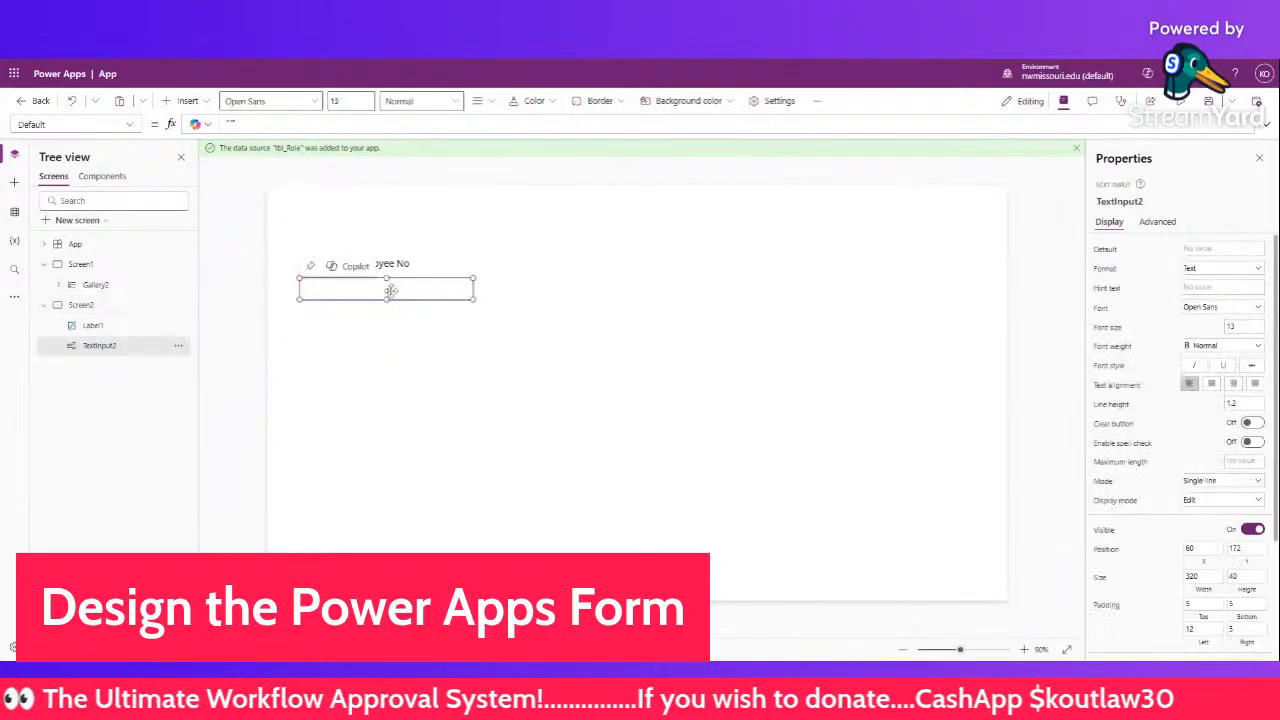
drag(494, 326, 268, 245)
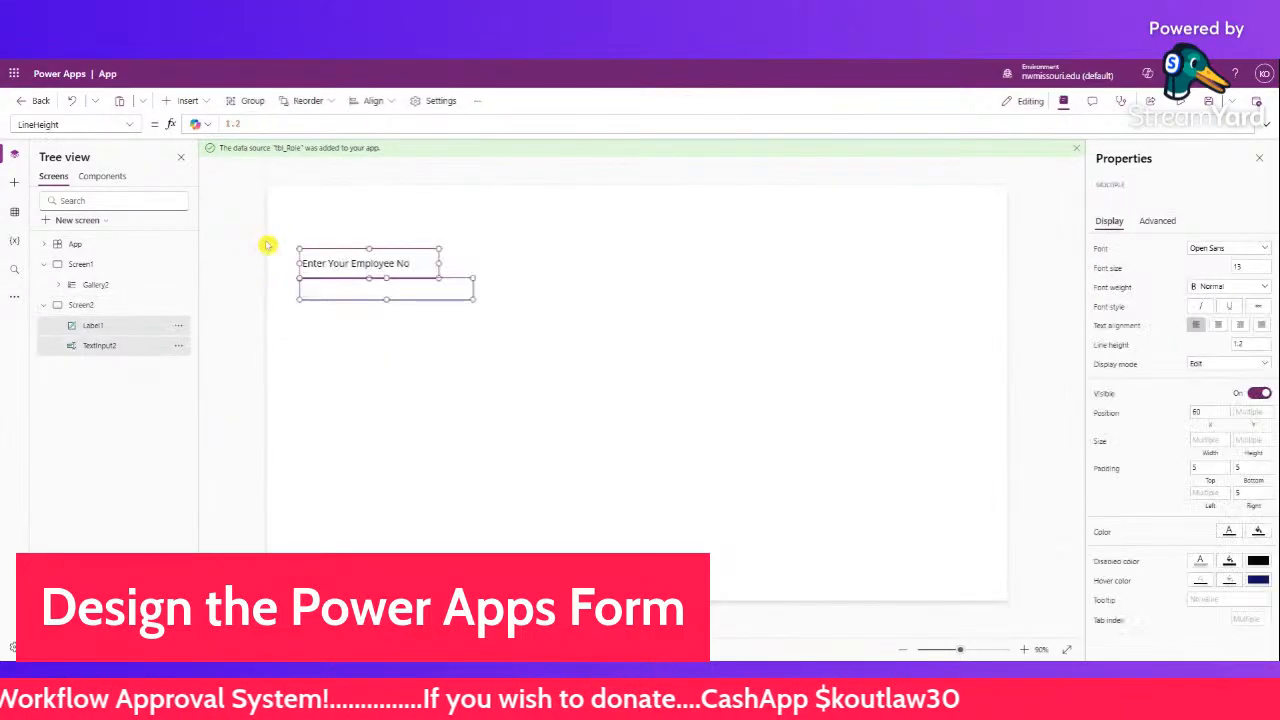
click(415, 362)
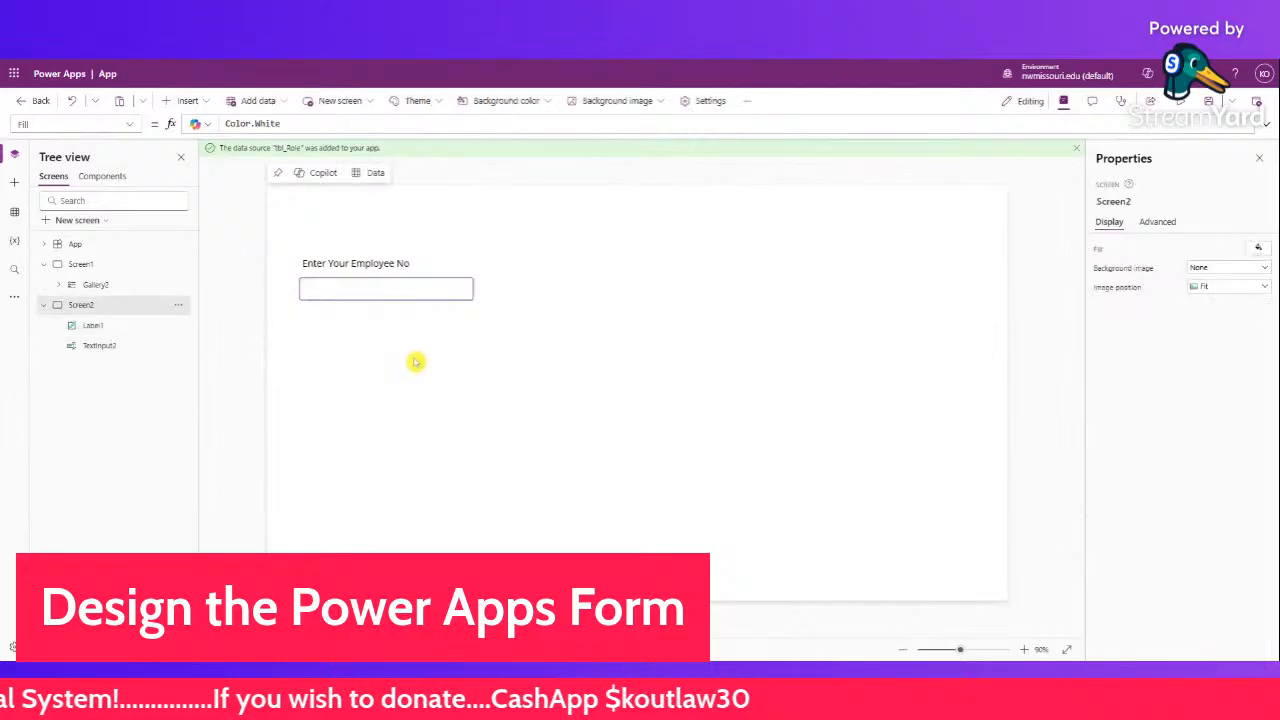
key(ctrl+v)
drag(420, 291, 413, 354)
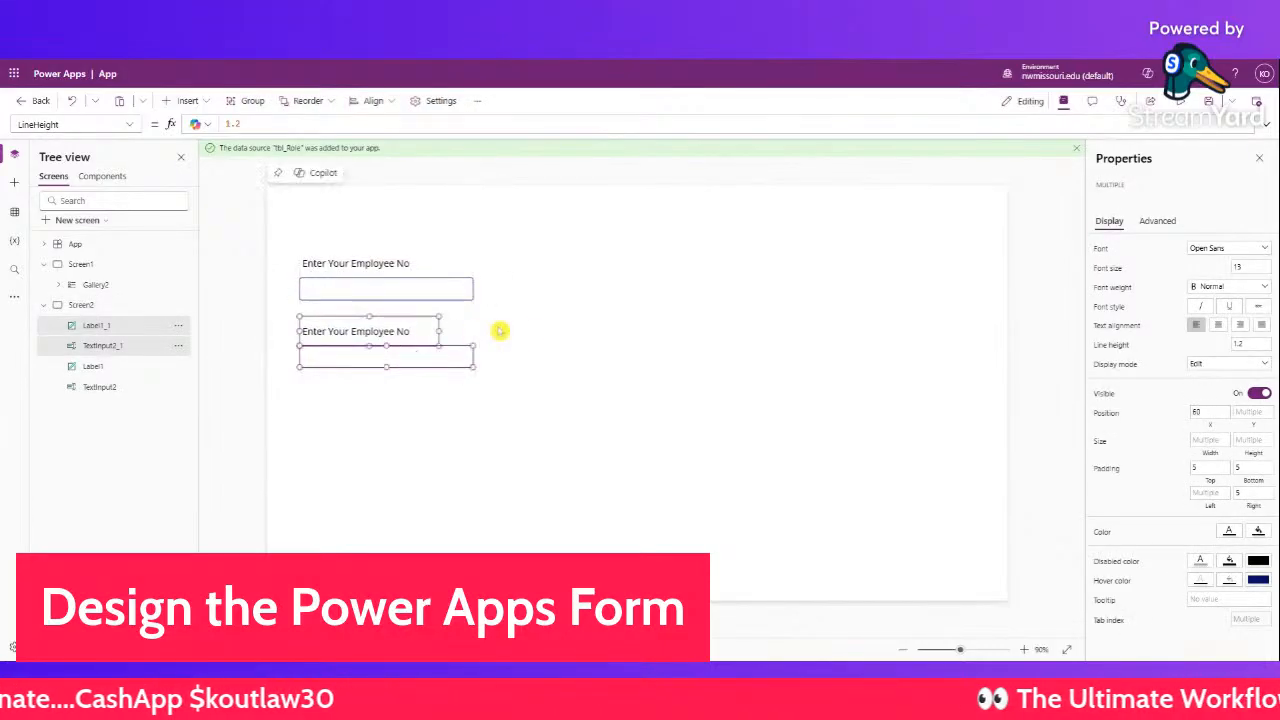
click(522, 329)
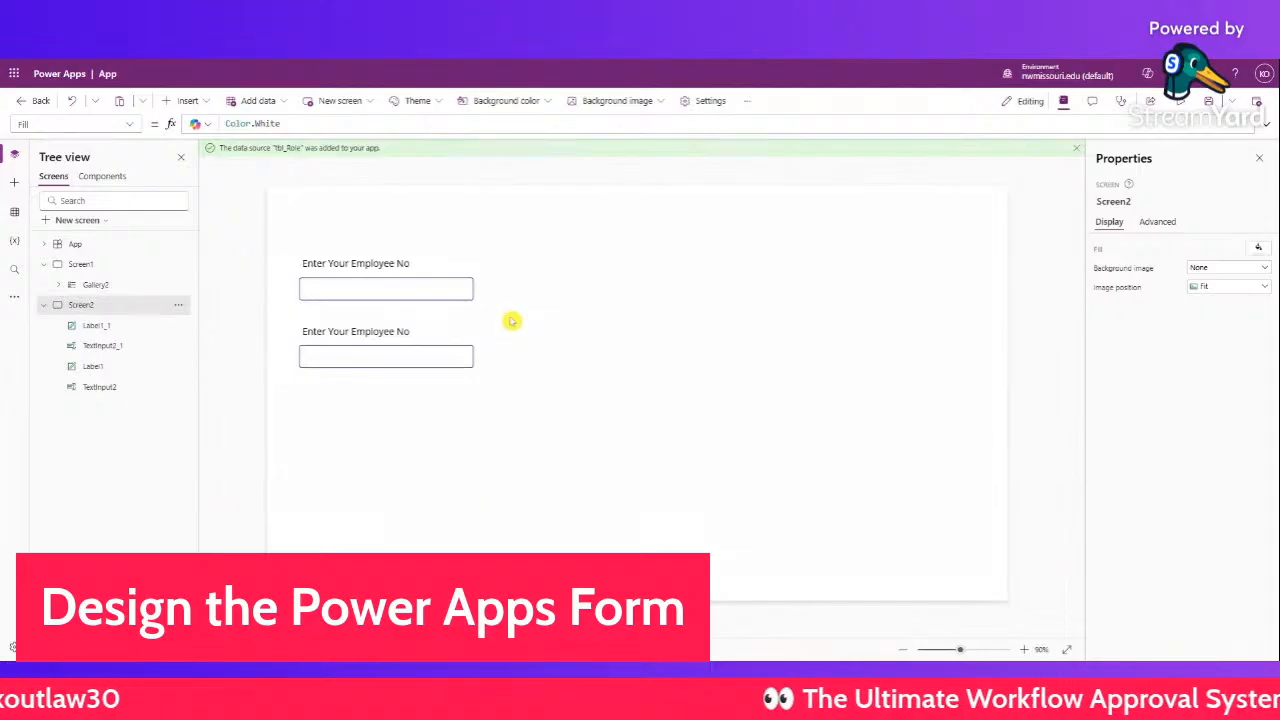
- Set the copied label's Text to 'Enter the Part No'
click(403, 331)
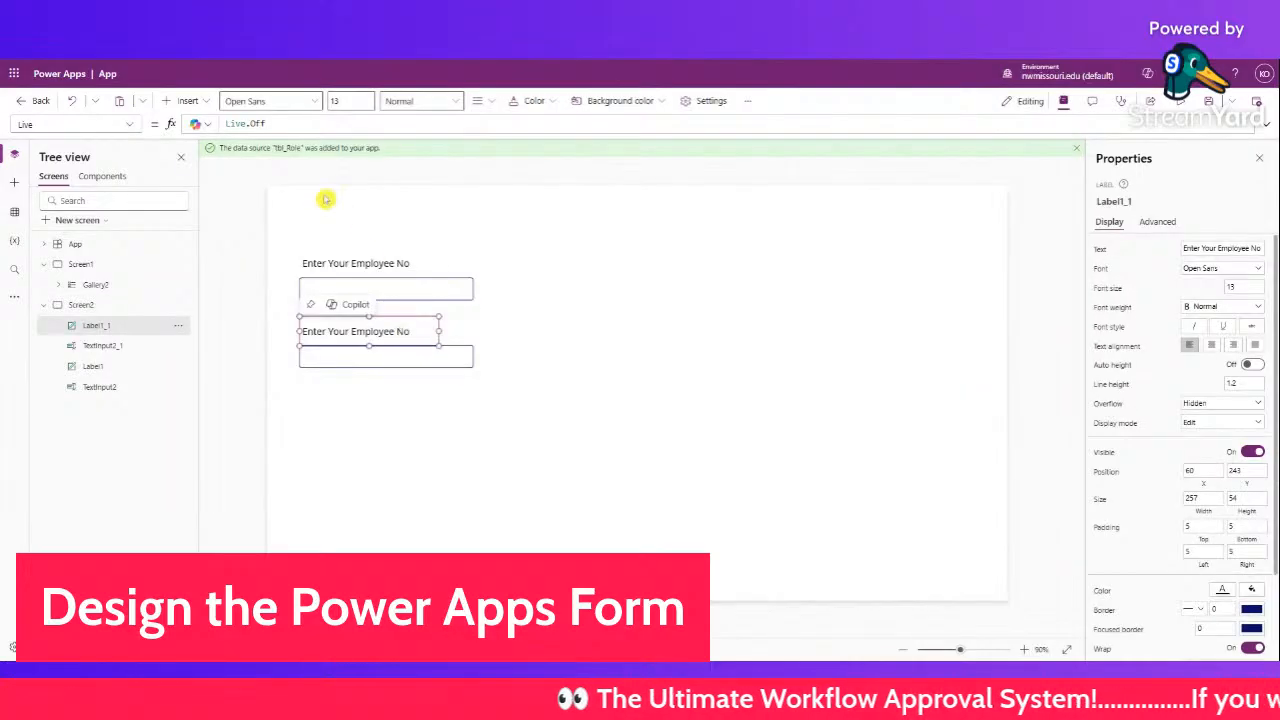
click(391, 392)
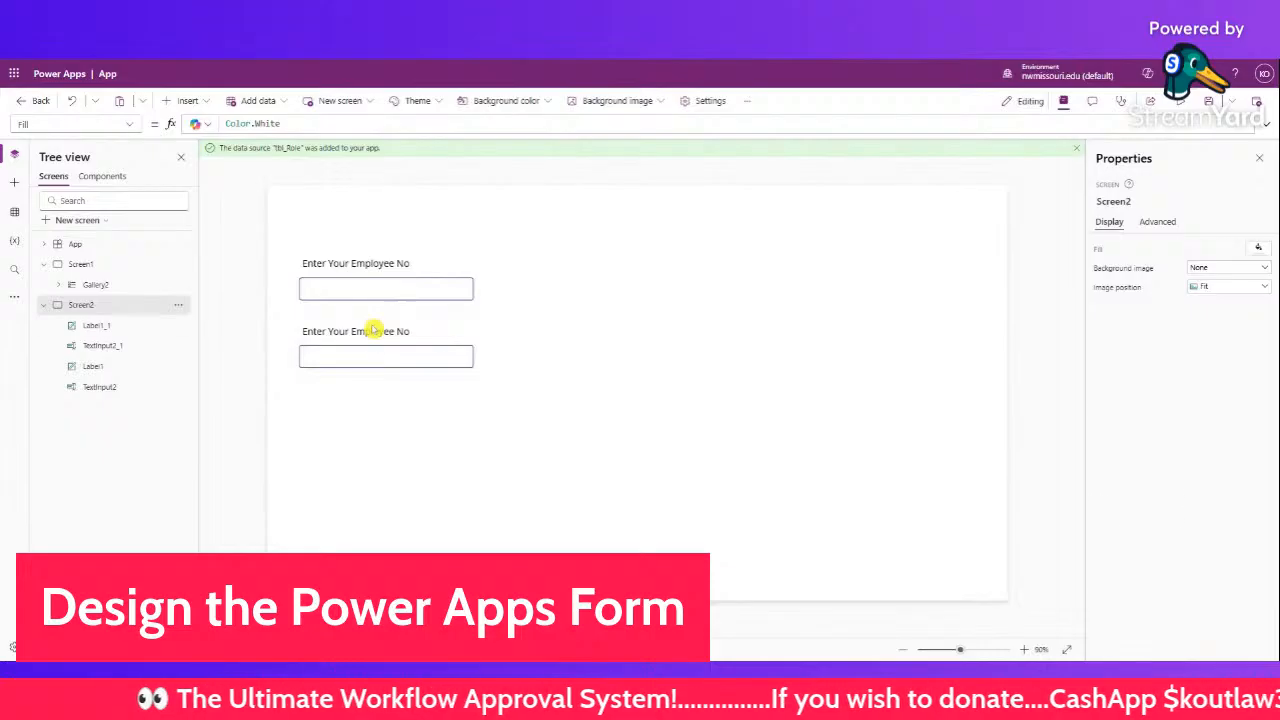
click(372, 330)
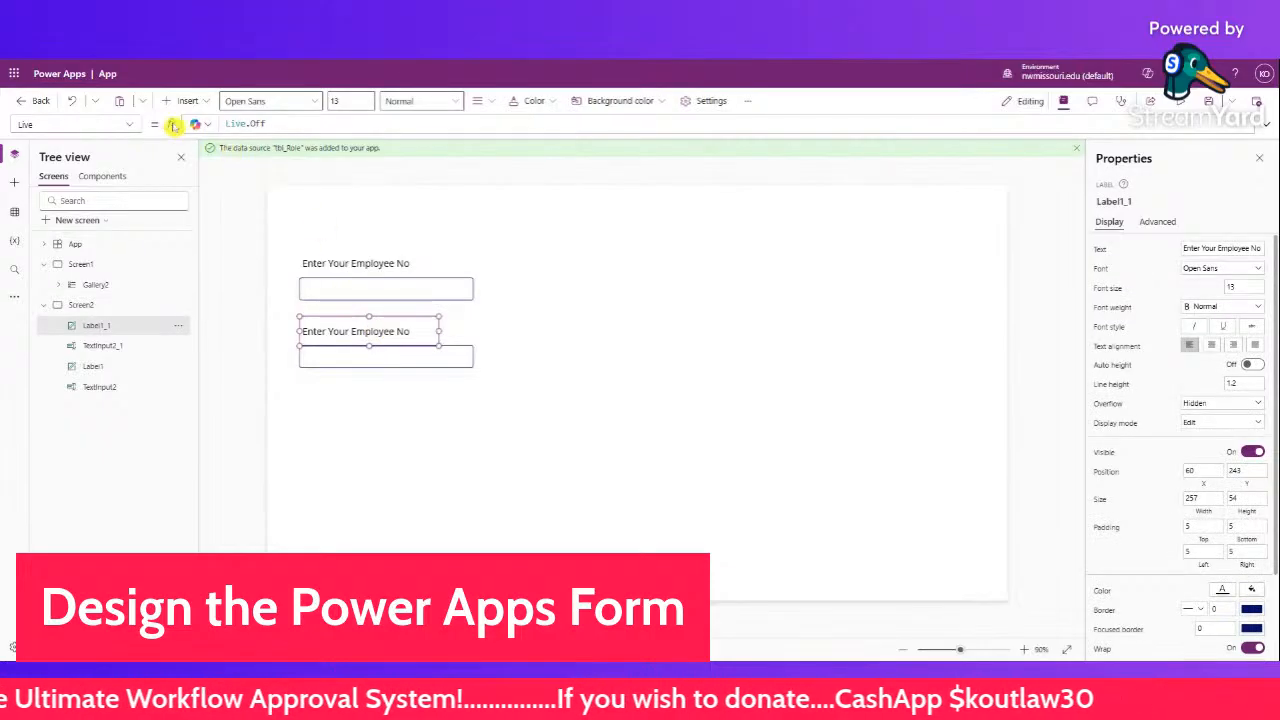
click(132, 124)
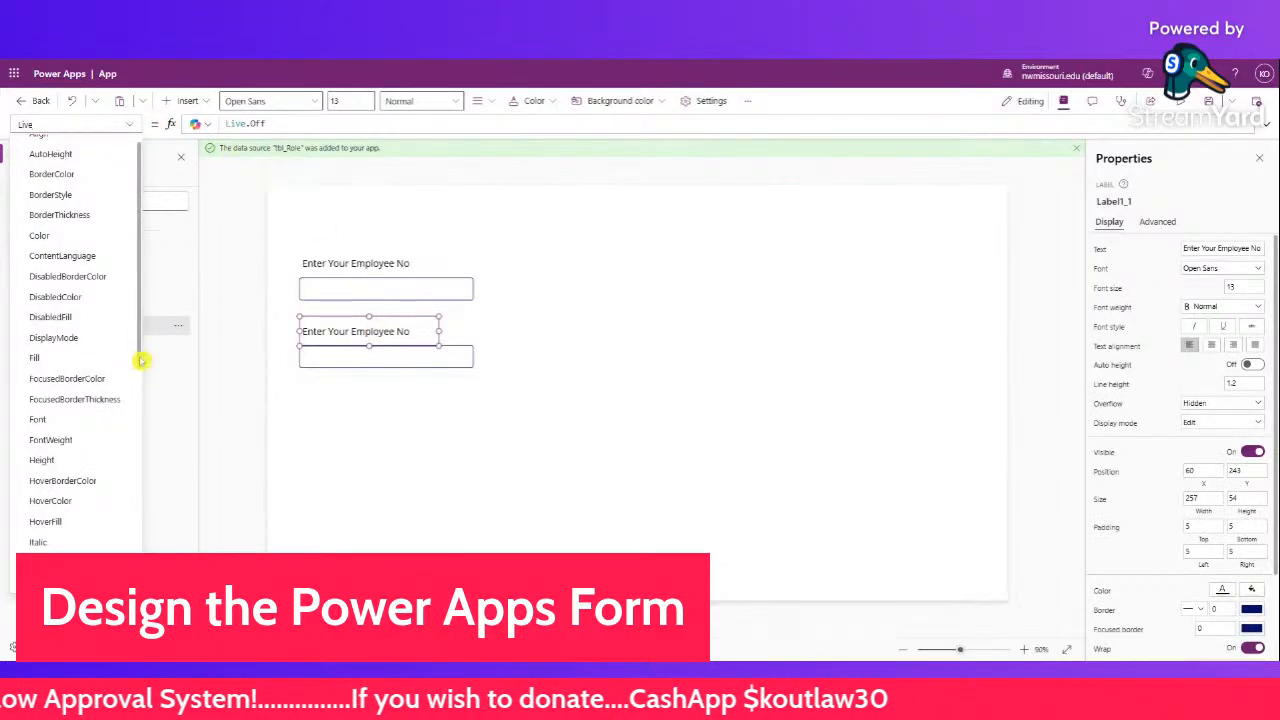
scroll(106, 489, down, 10)
click(86, 414)
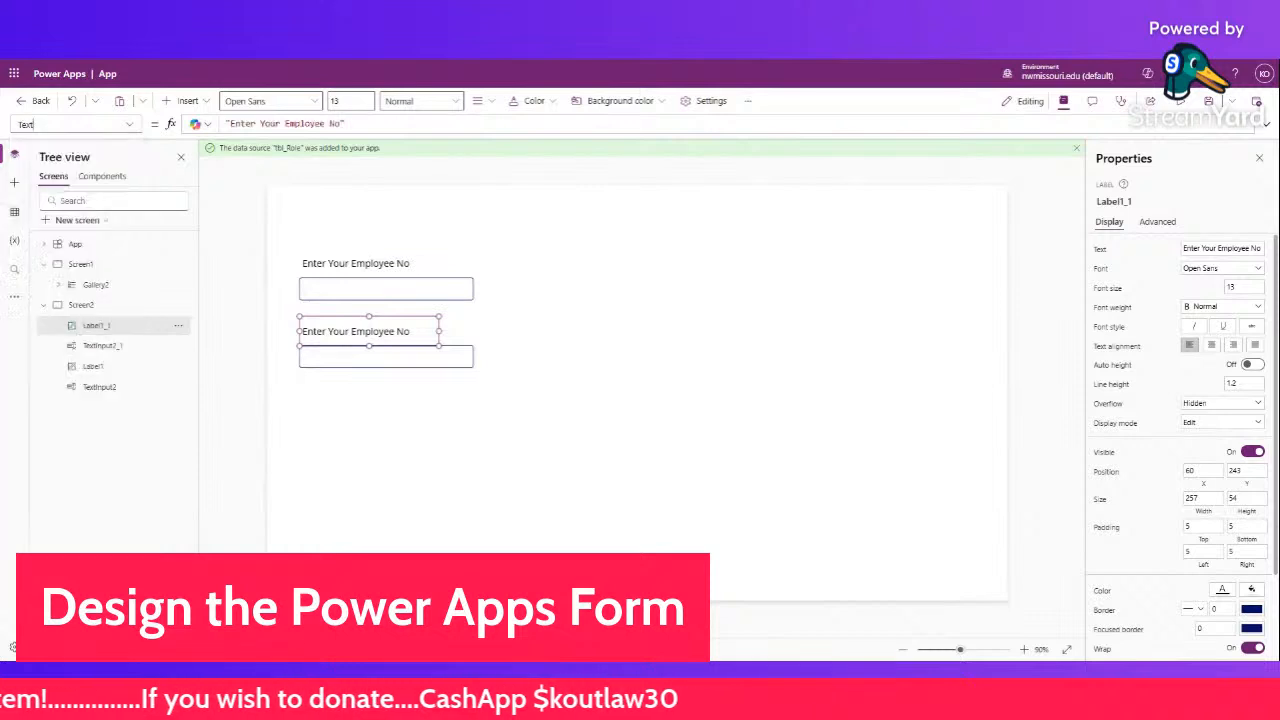
click(343, 123)
drag(325, 124, 261, 124)
text(thw)
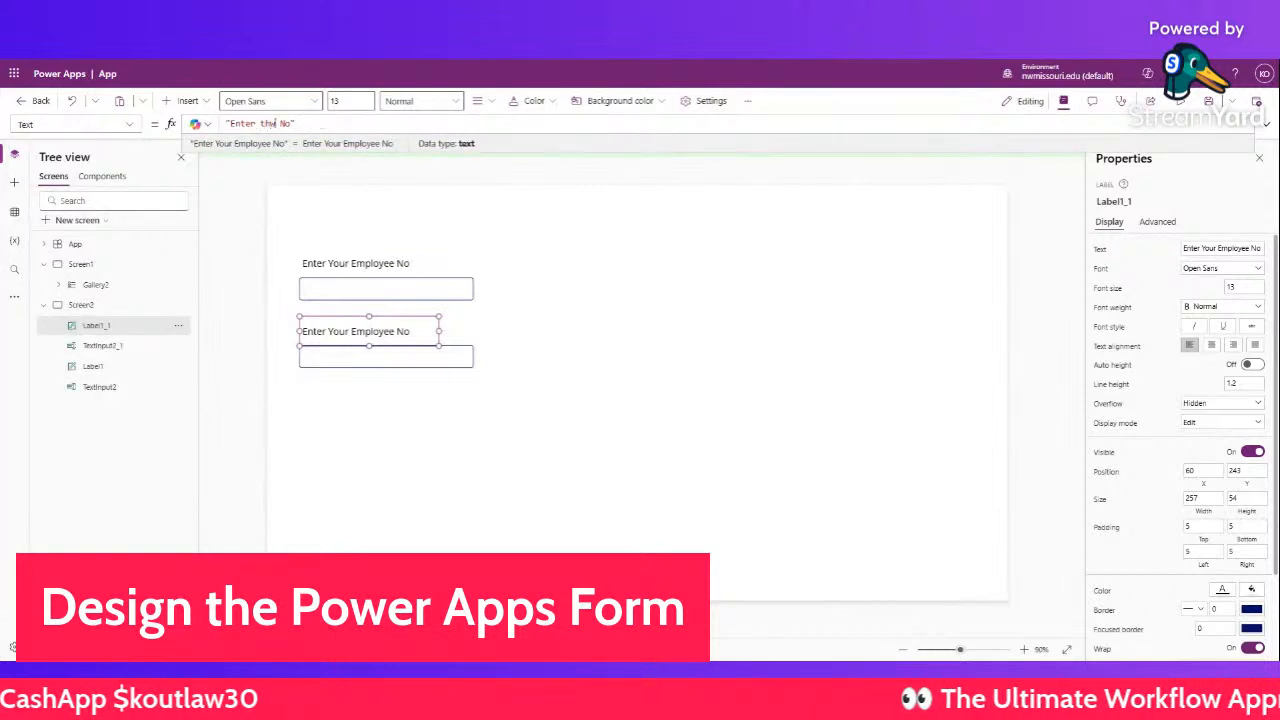
key(BackSpace)
text(e Part)
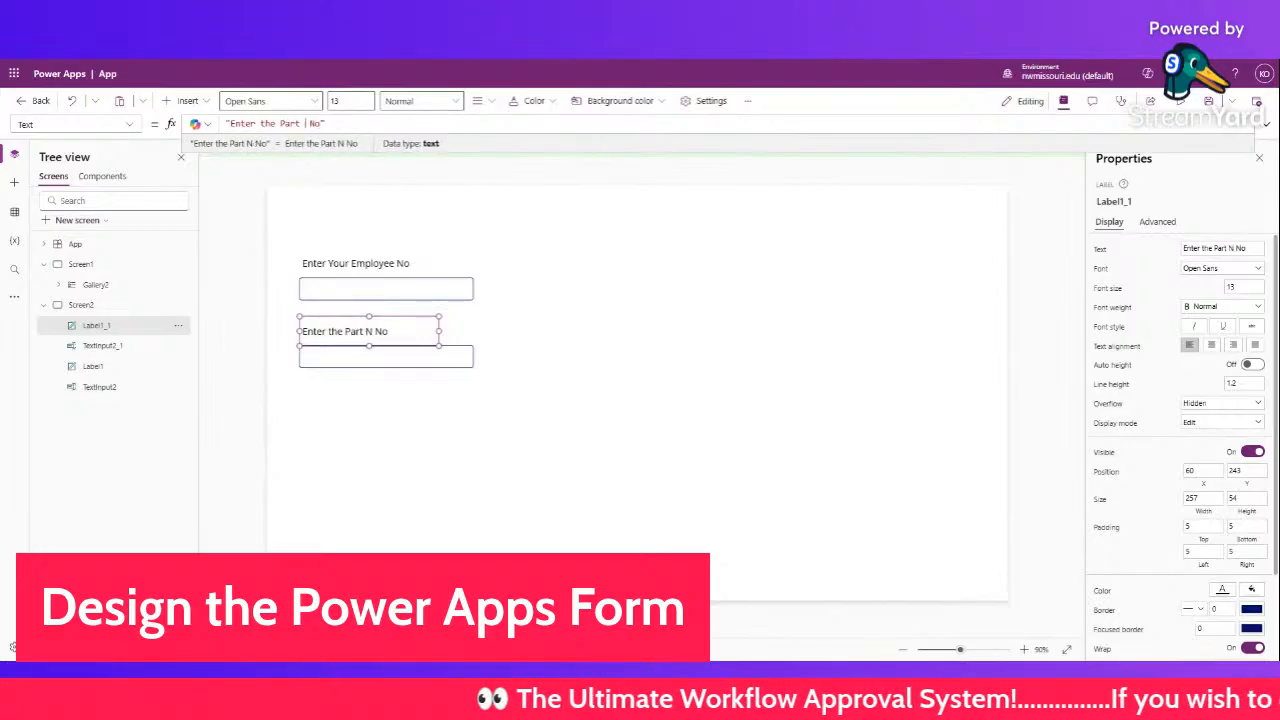
- Paste a copy of the Part No label and input below the Part No field
click(449, 409)
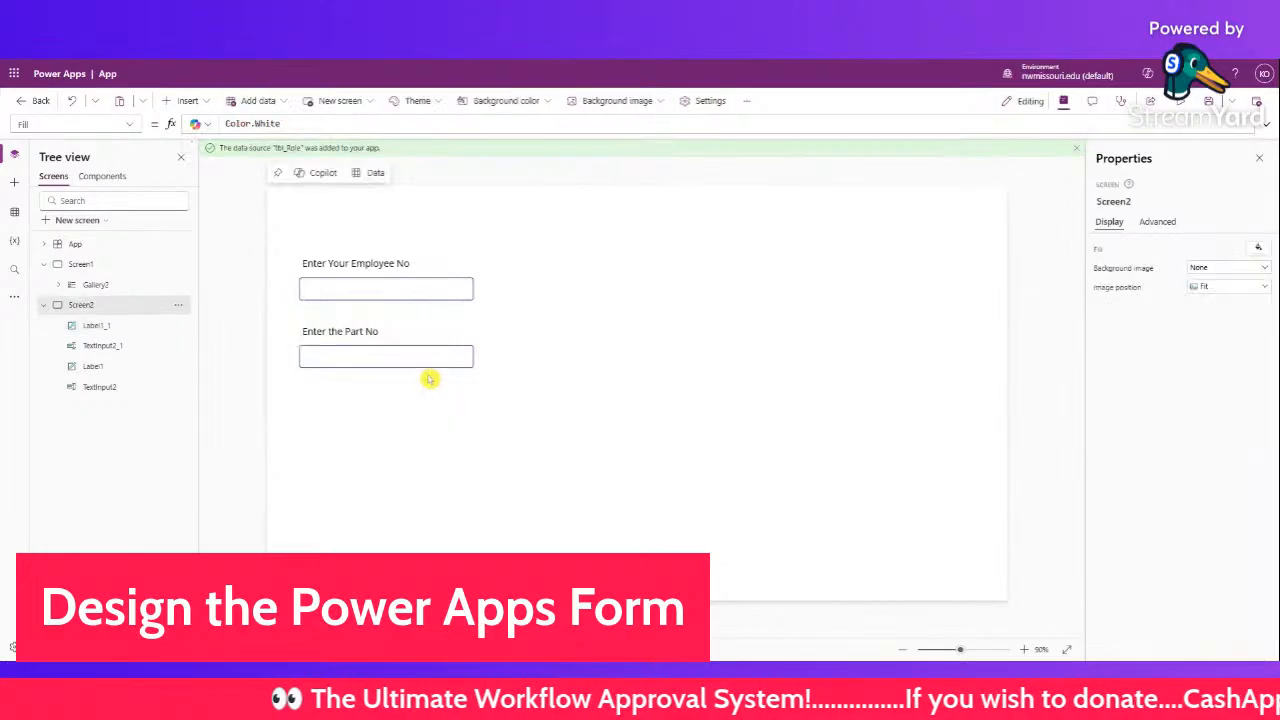
drag(486, 389, 262, 323)
click(317, 409)
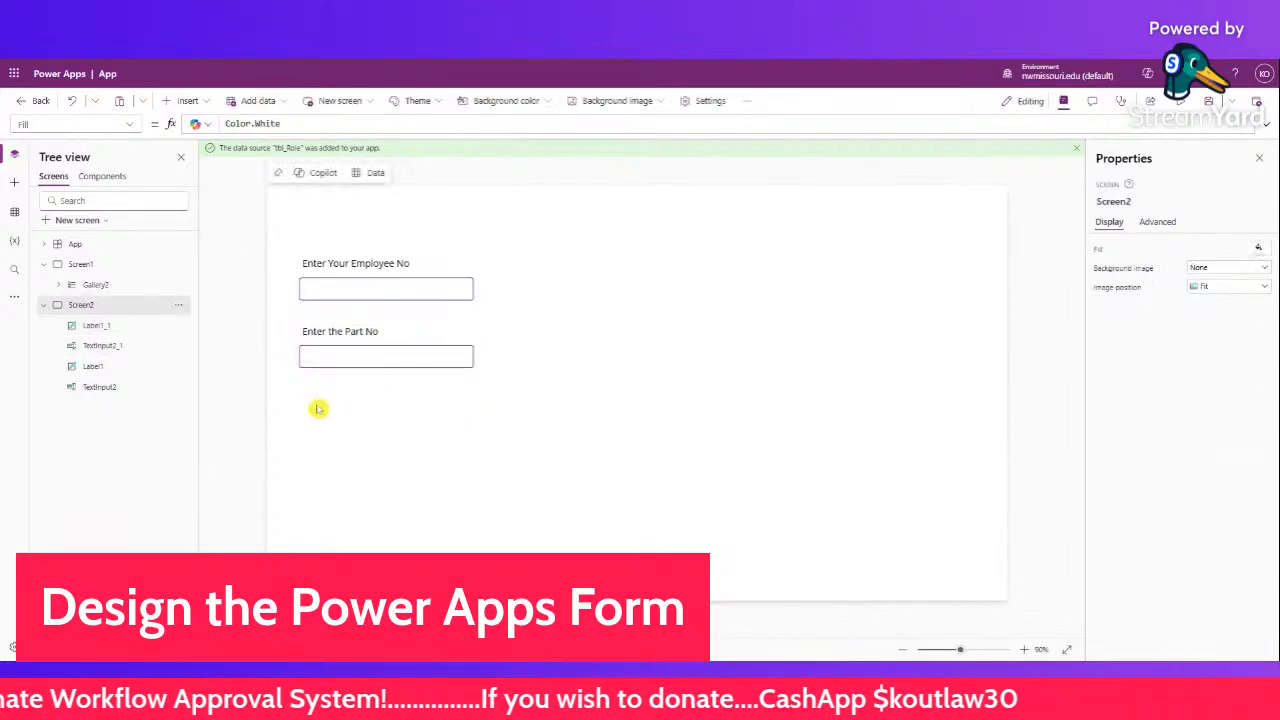
key(ctrl+v)
drag(391, 368, 383, 432)
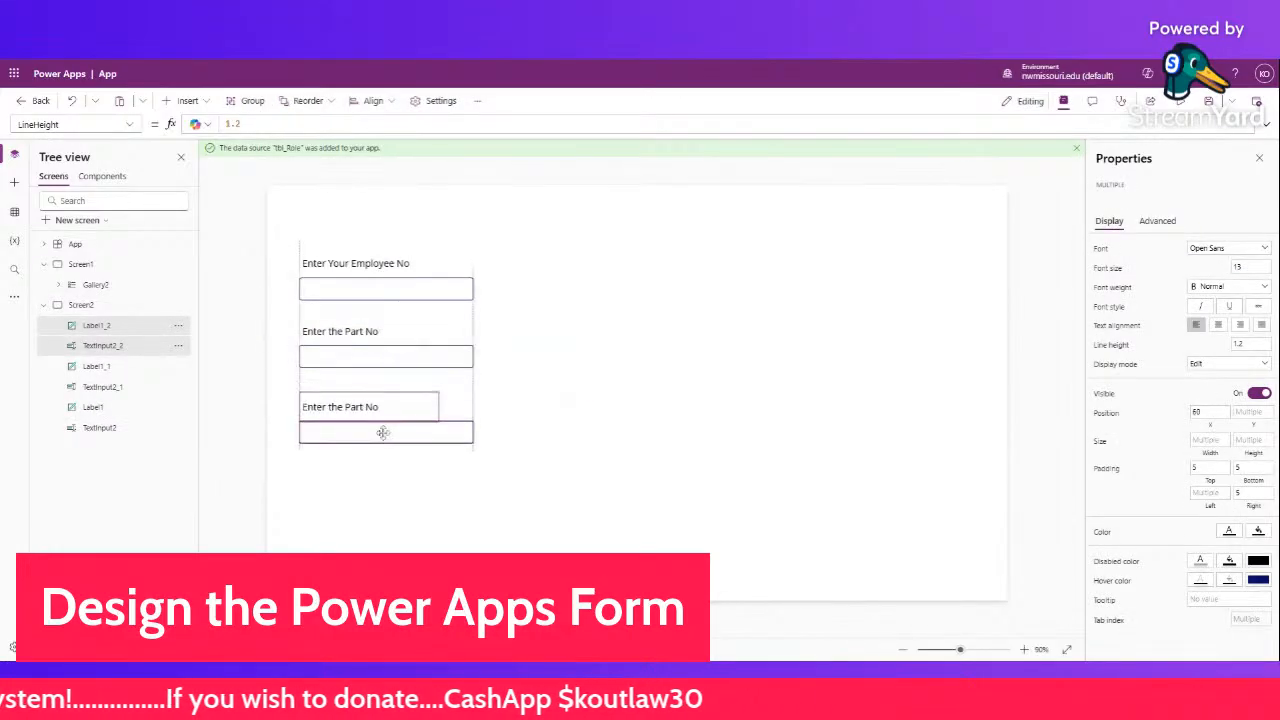
- Change the copied label's Text to 'Enter the Part Description'
click(323, 366)
click(334, 406)
click(128, 124)
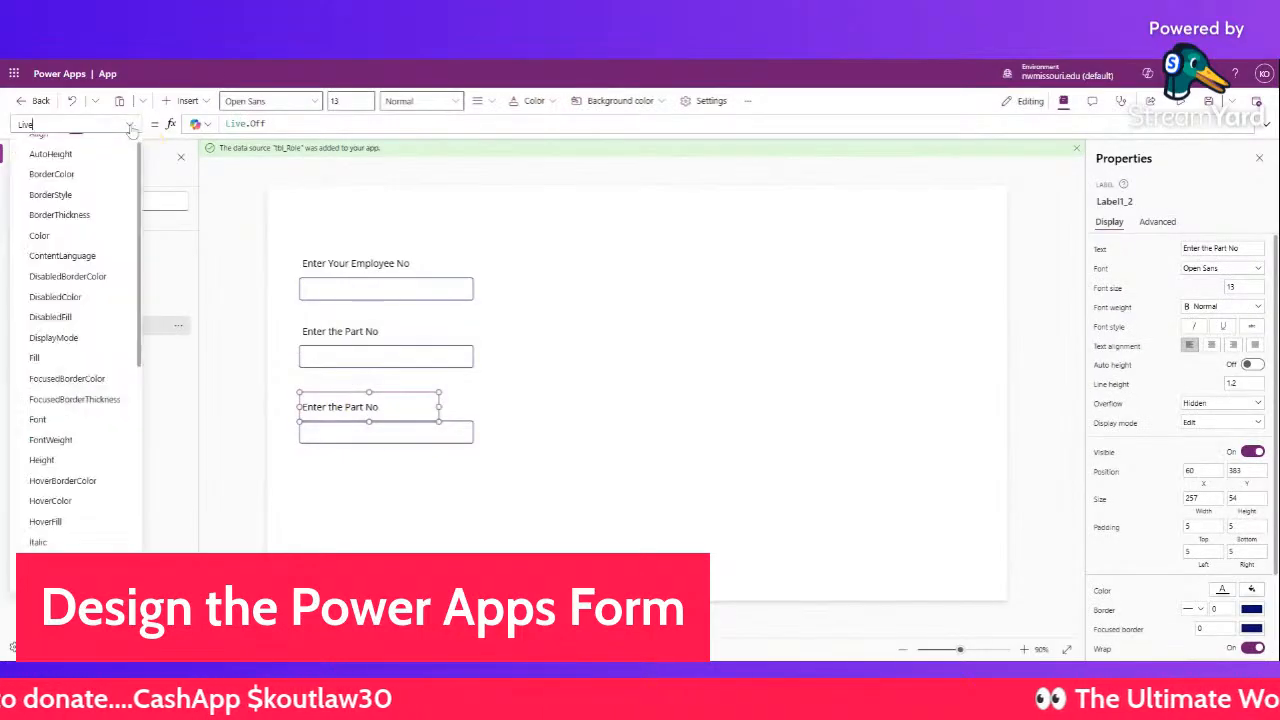
scroll(95, 400, down, 6)
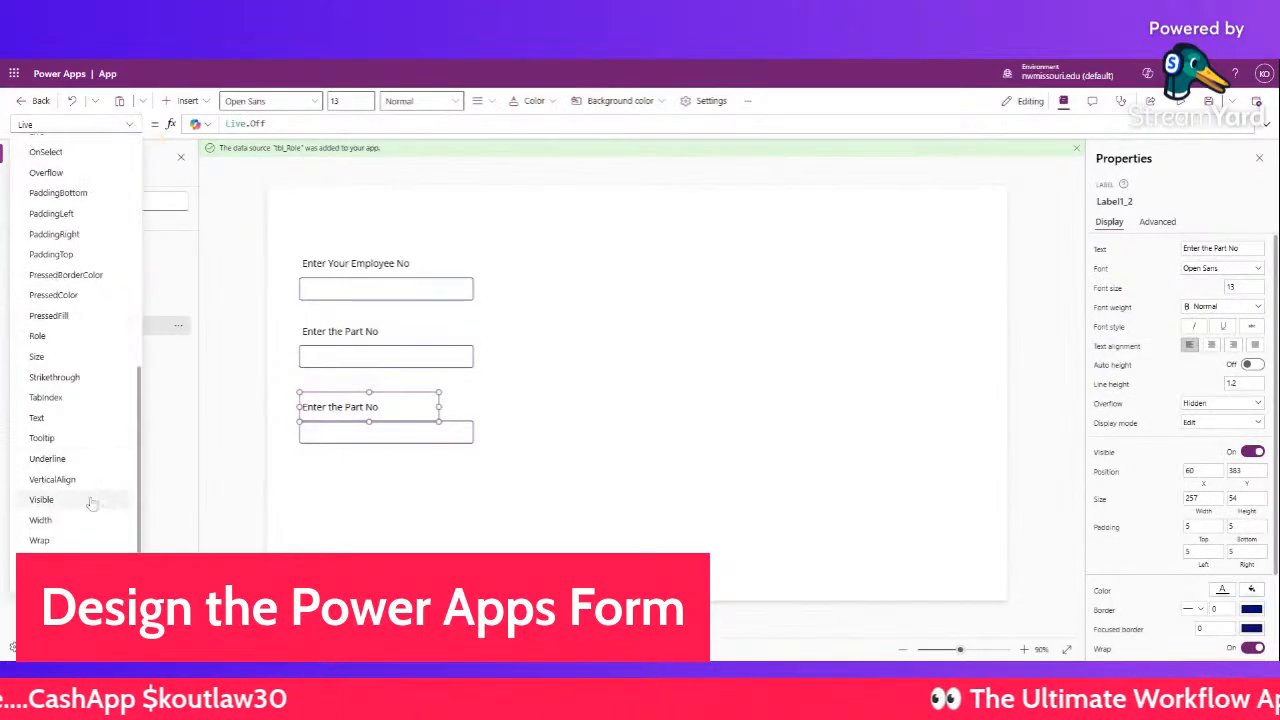
click(70, 418)
click(311, 123)
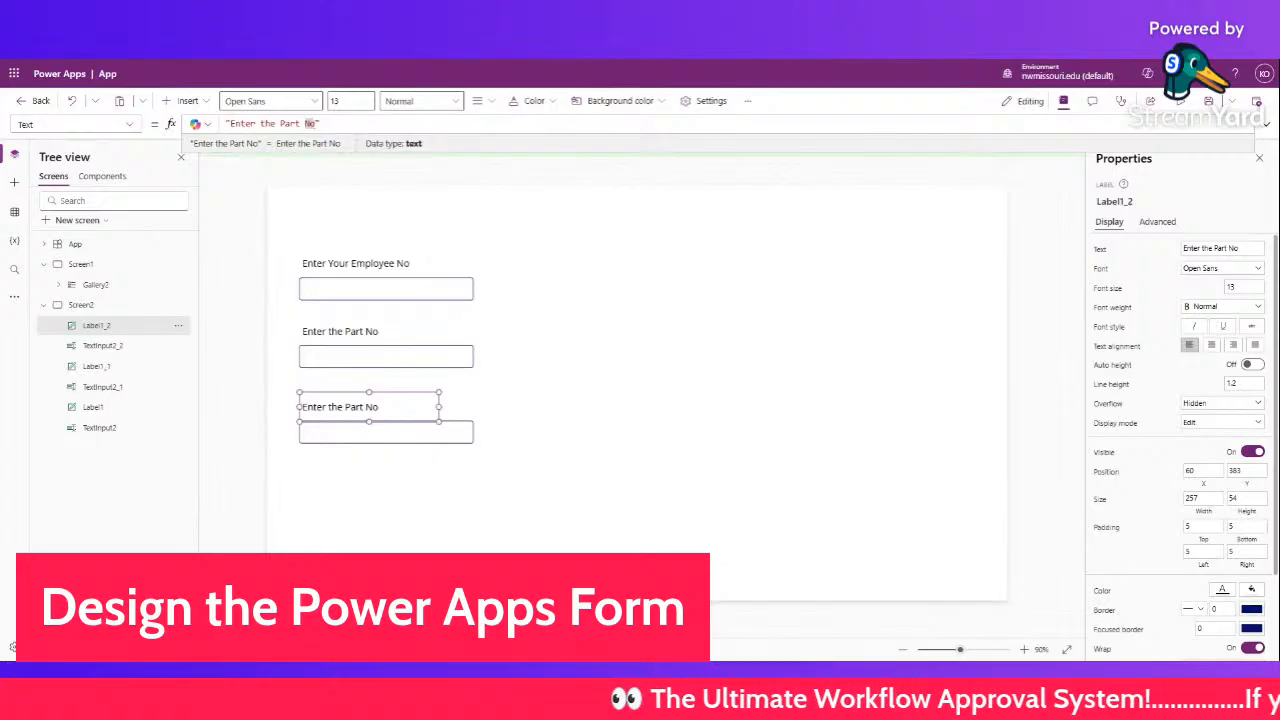
text(Des)
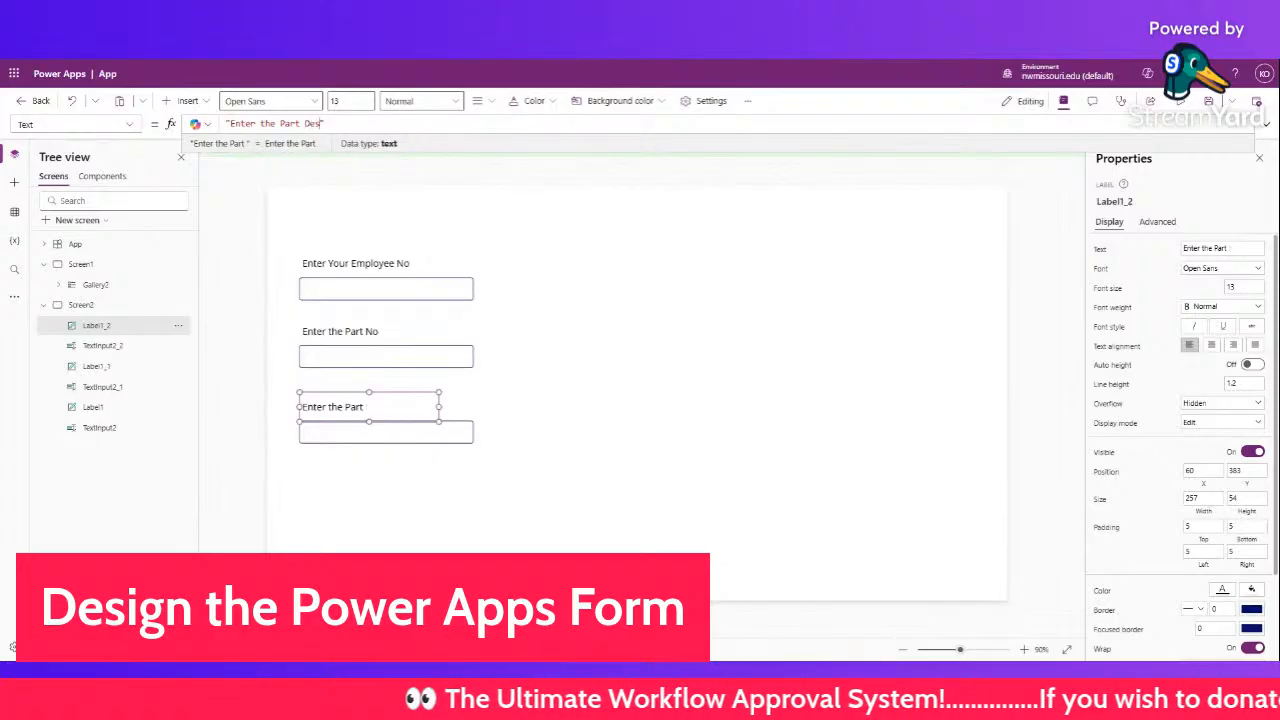
text(cription)
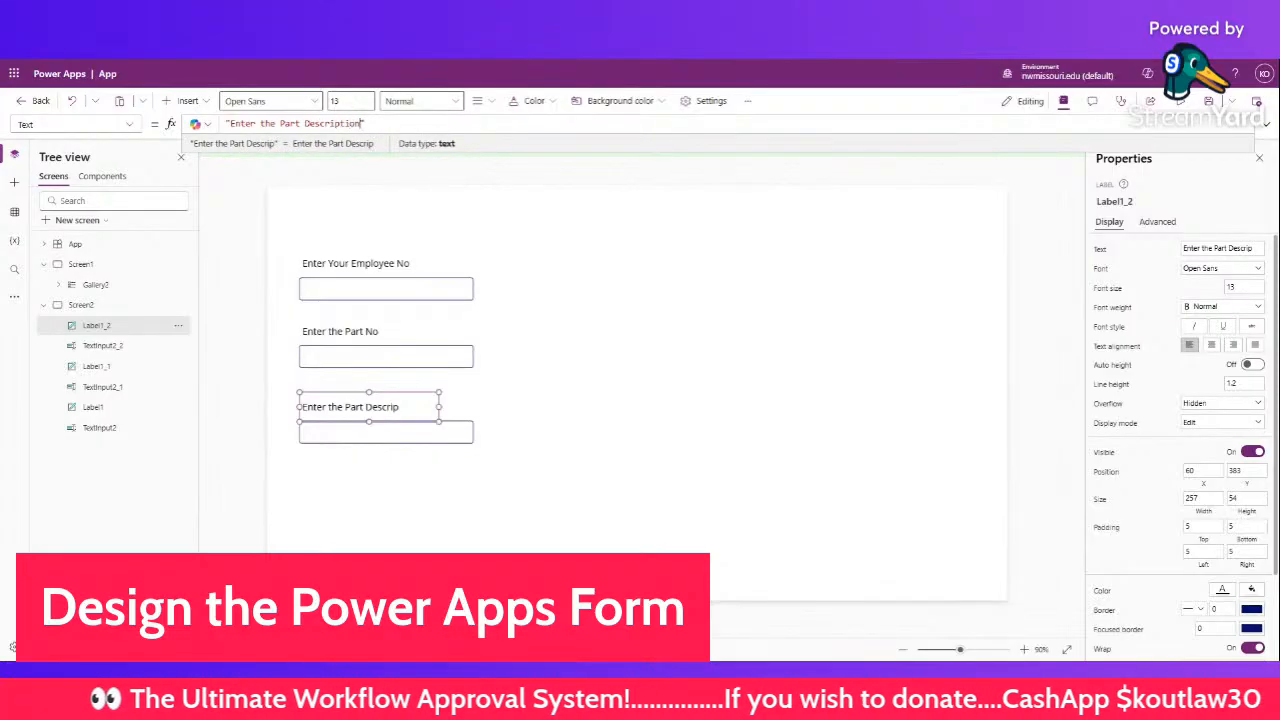
click(655, 349)
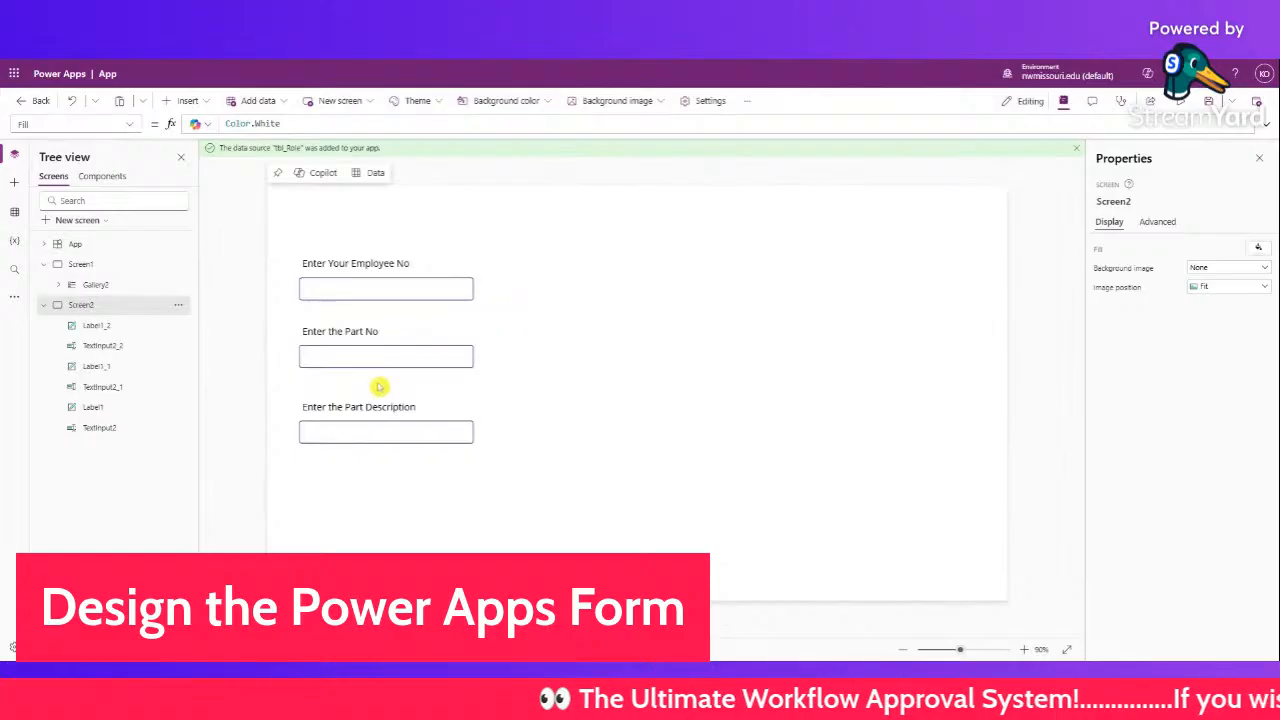
- Paste a copy of the Part Description pair beside the Part No field
drag(497, 470, 283, 397)
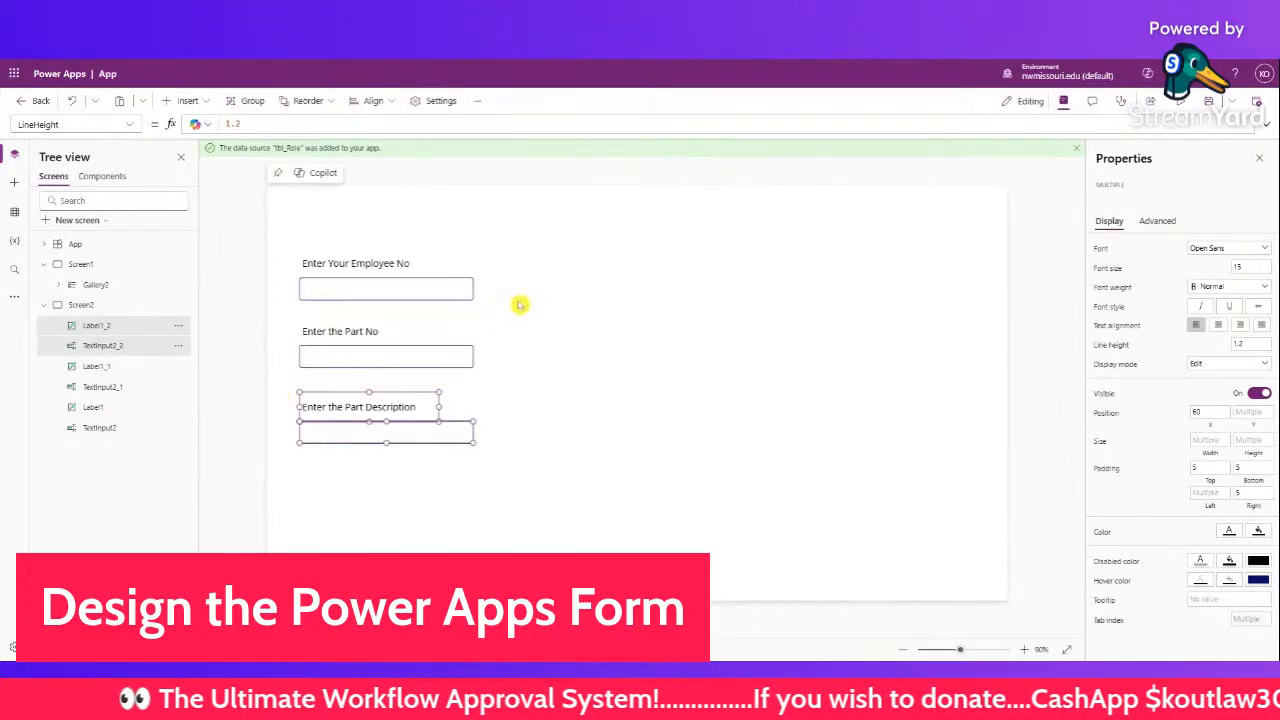
click(548, 282)
key(ctrl+v)
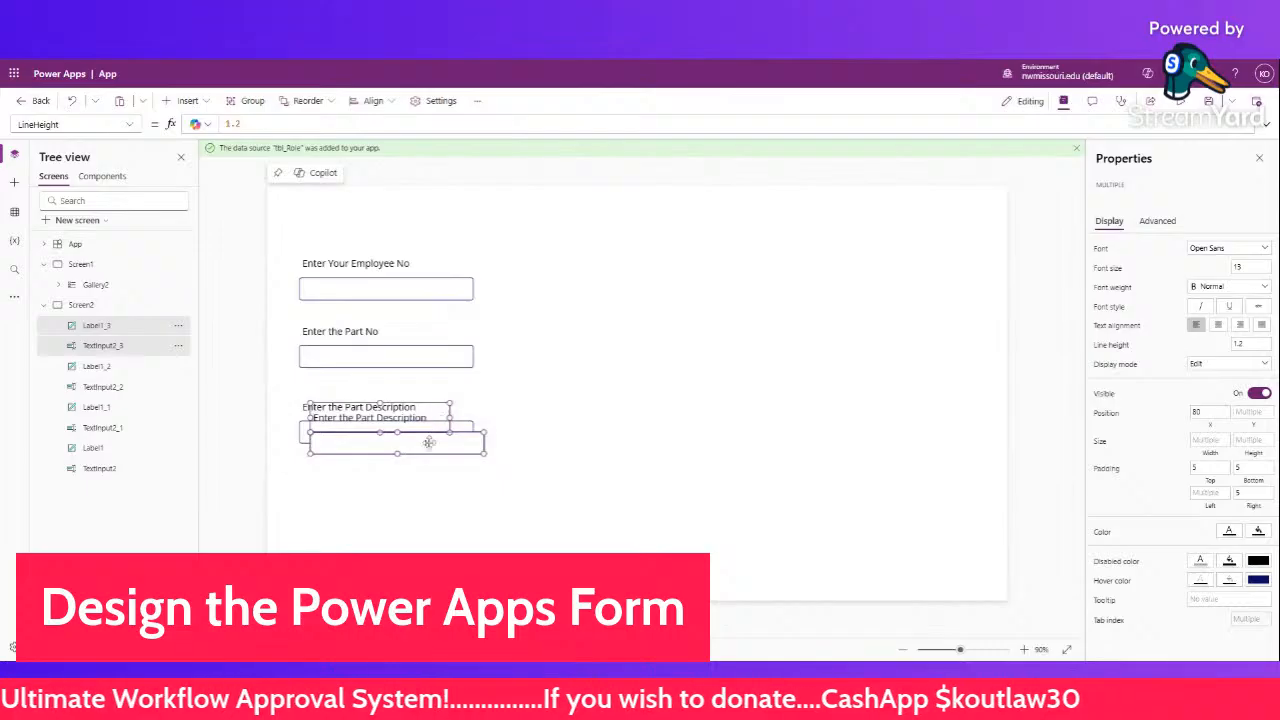
drag(429, 443, 634, 357)
- Shift the whole form right and down, and relabel the new copy 'Enter the Quantity'
drag(803, 480, 241, 239)
drag(346, 287, 447, 303)
click(655, 345)
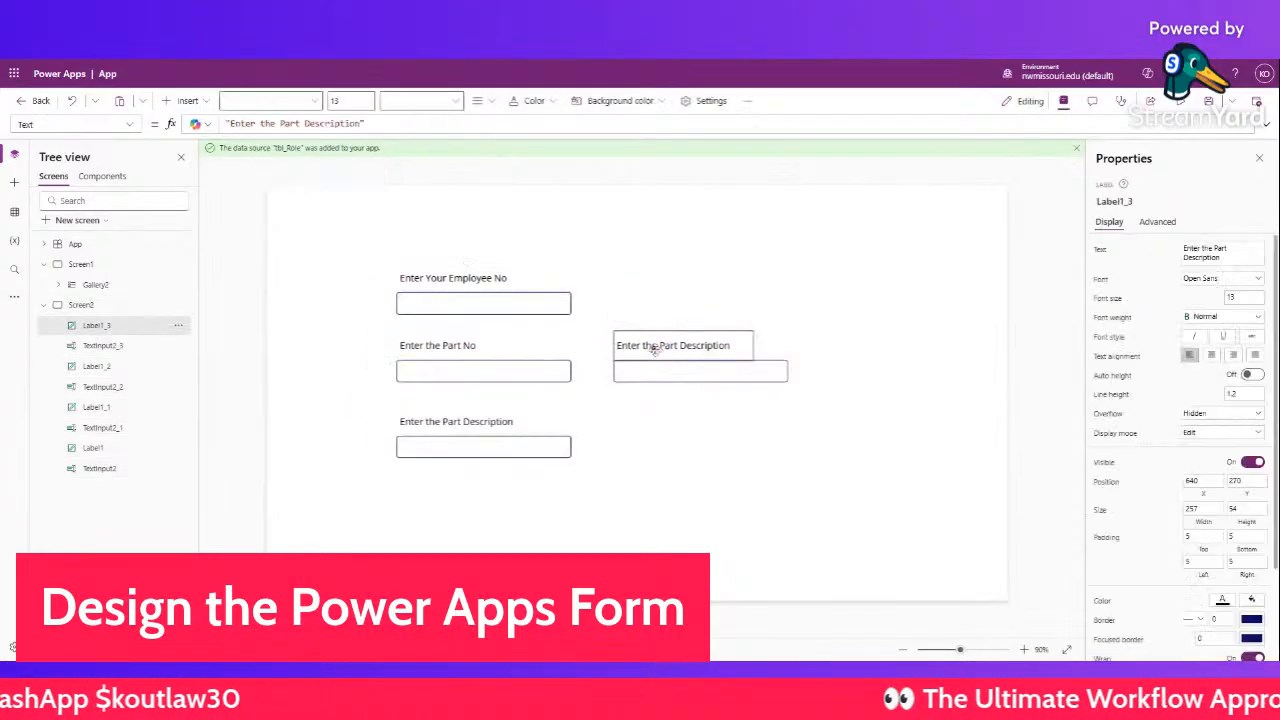
drag(361, 123, 280, 123)
text(Quantity)
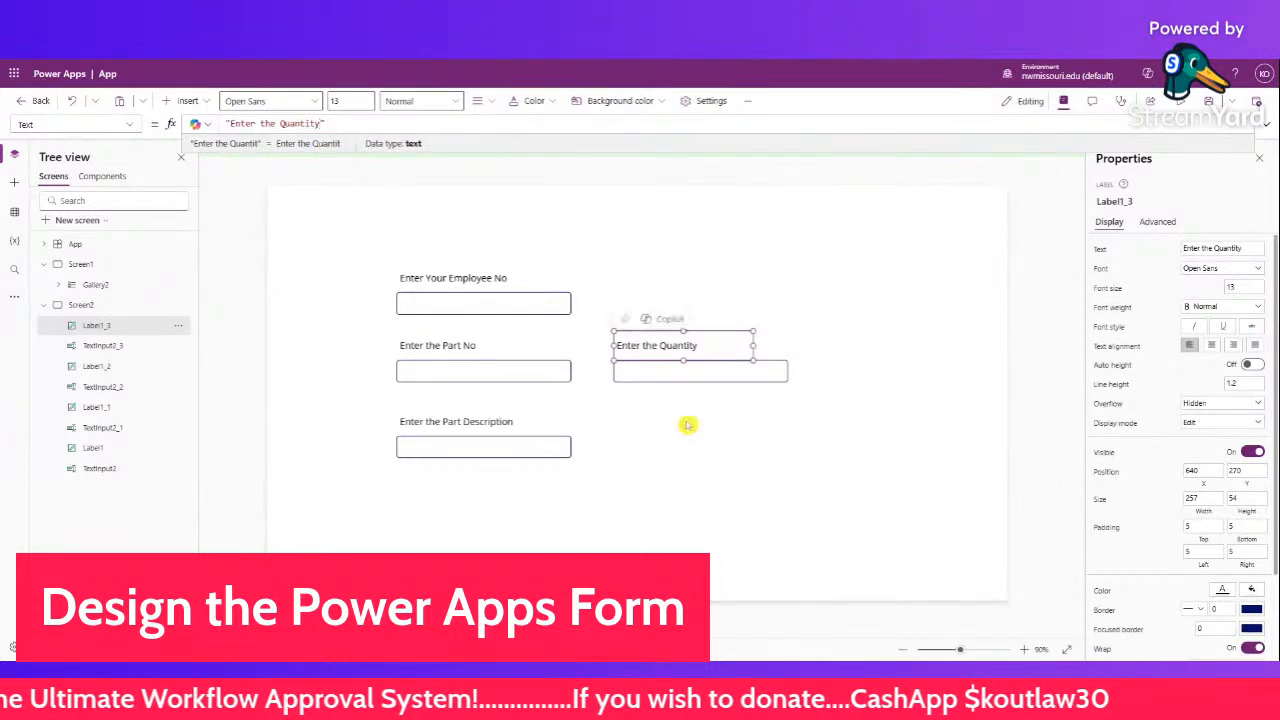
click(694, 427)
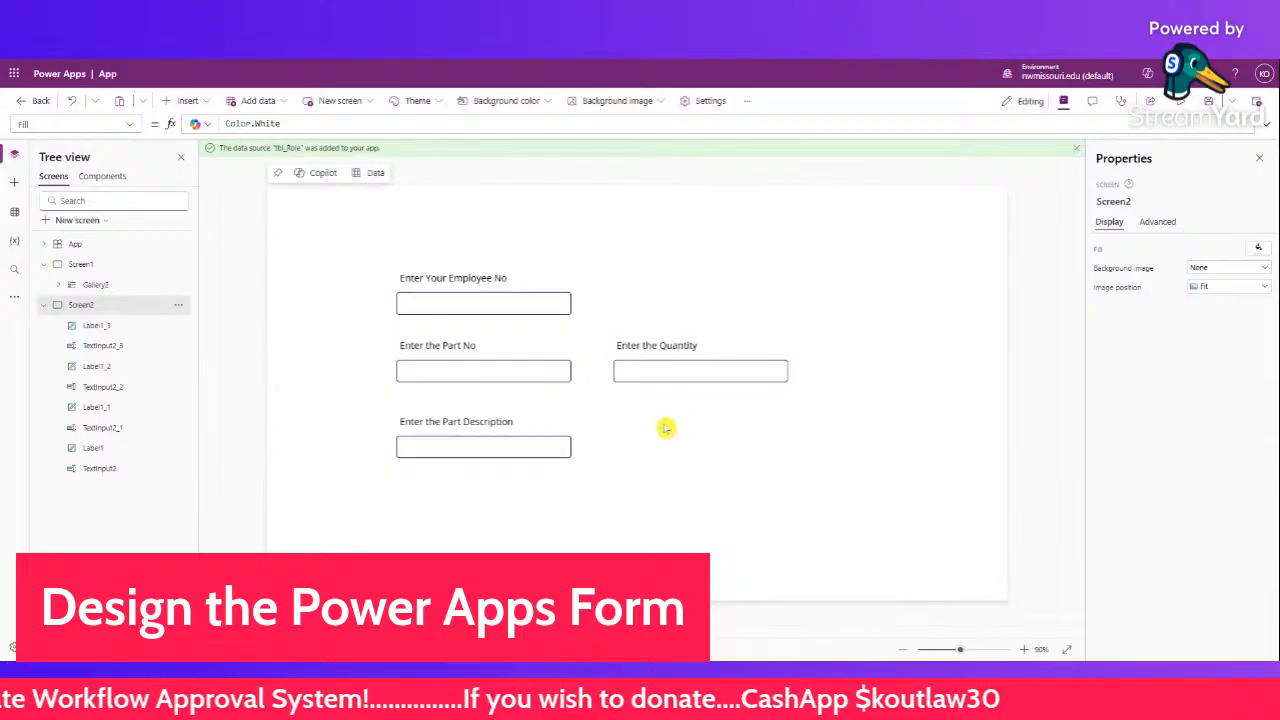
- Insert a button beside the Part Description field and set its text to 'Submit'
click(212, 106)
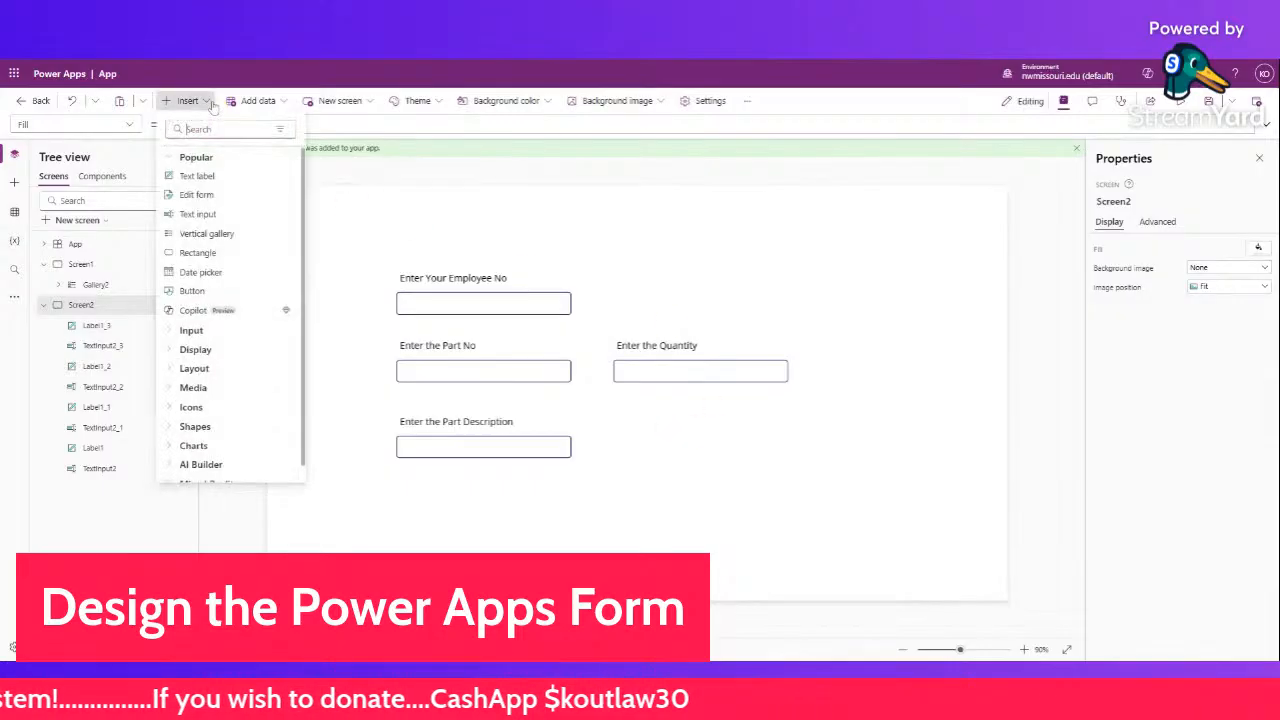
click(217, 289)
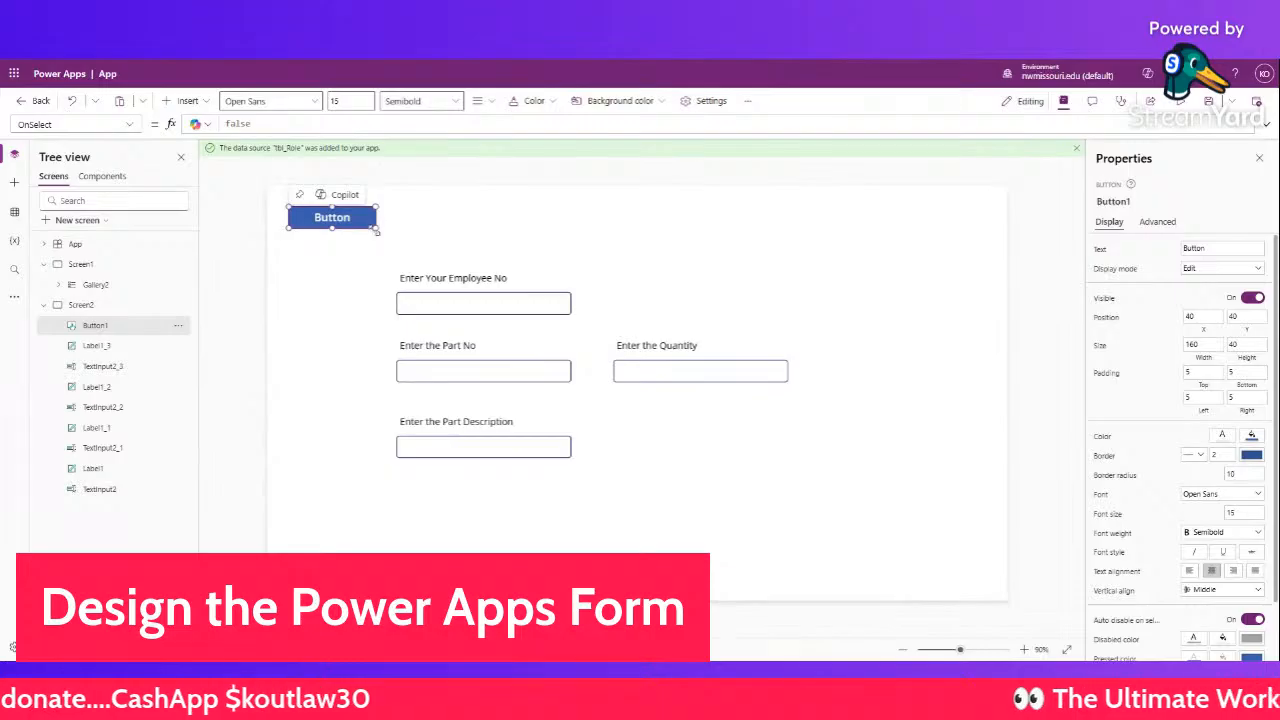
drag(378, 227, 728, 446)
click(1190, 248)
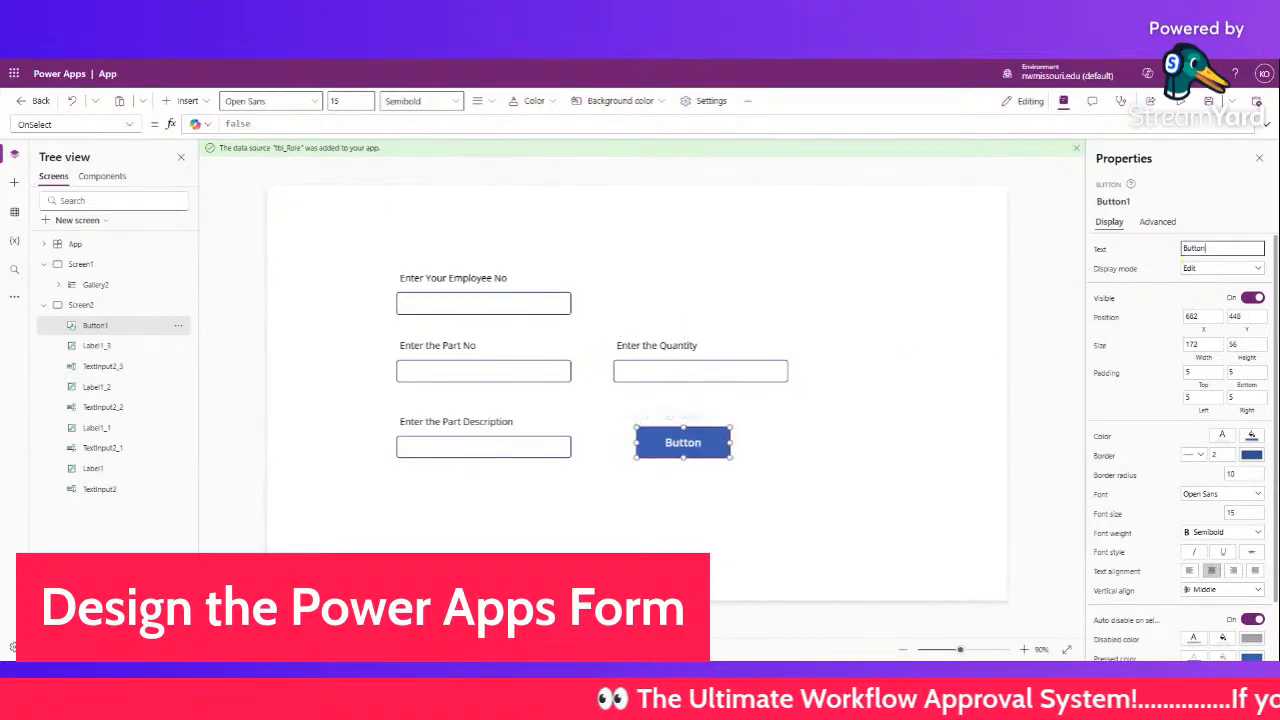
text(Su)
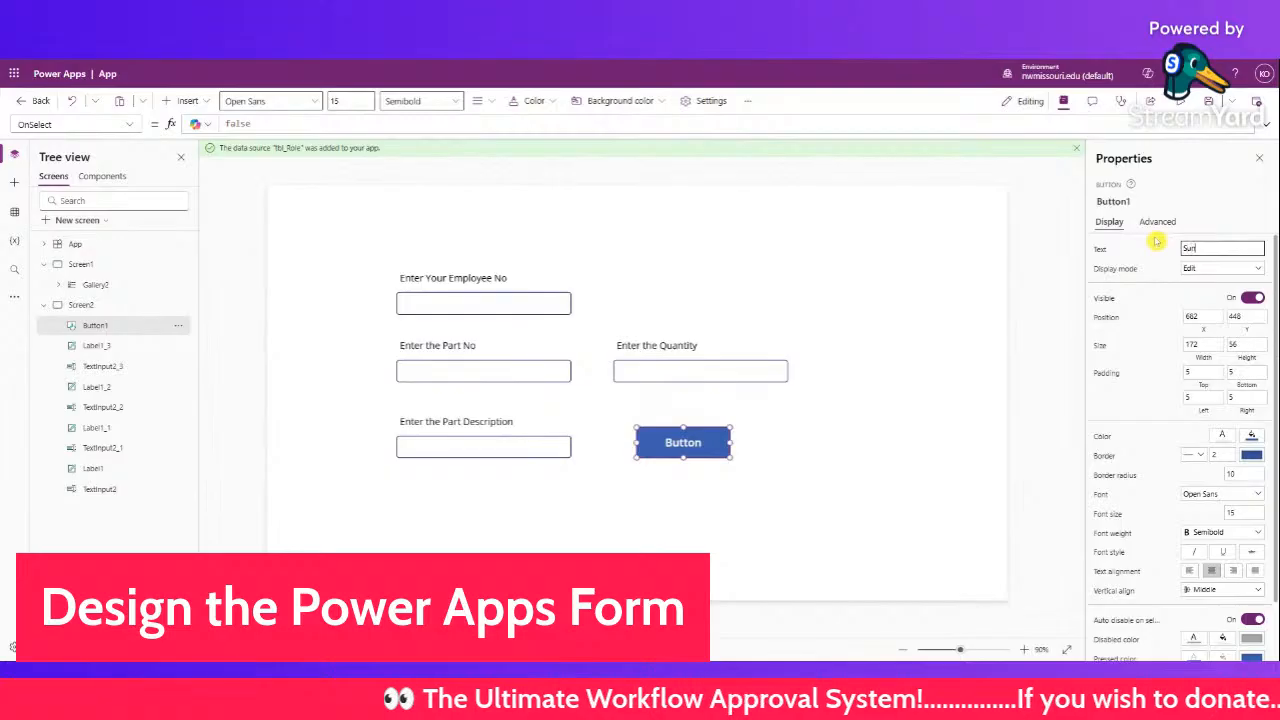
text(bmit)
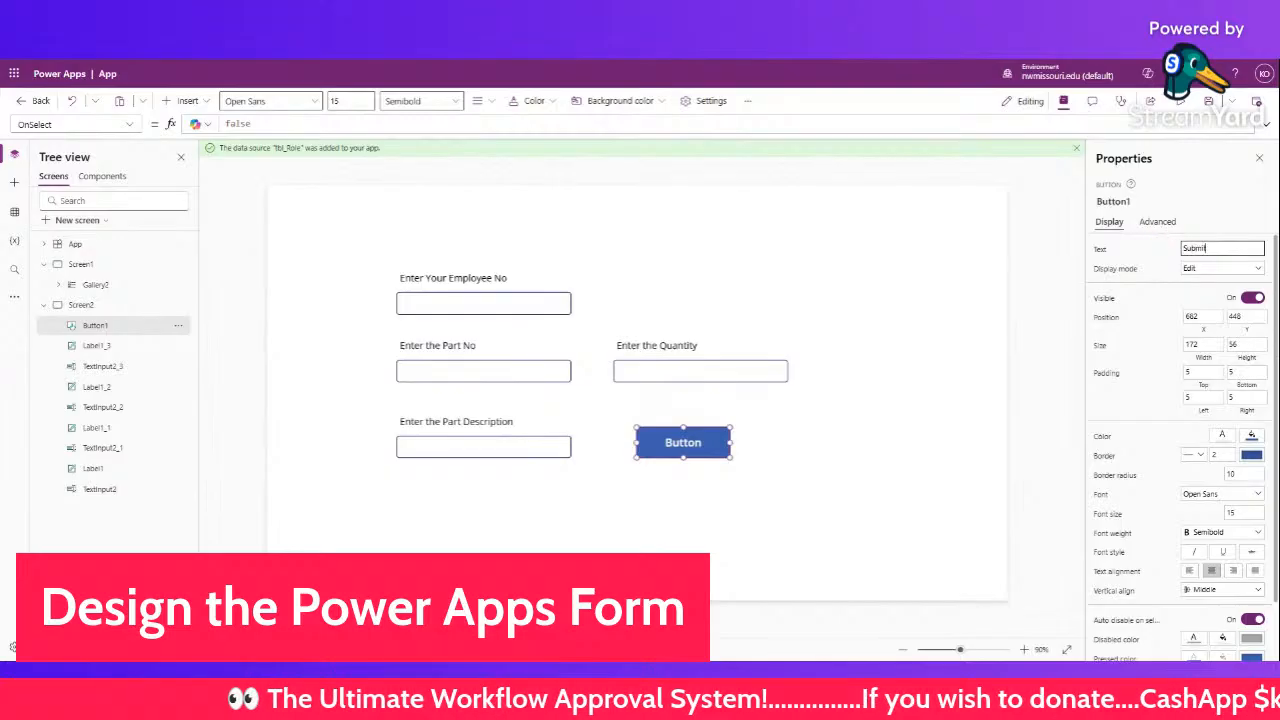
click(915, 282)
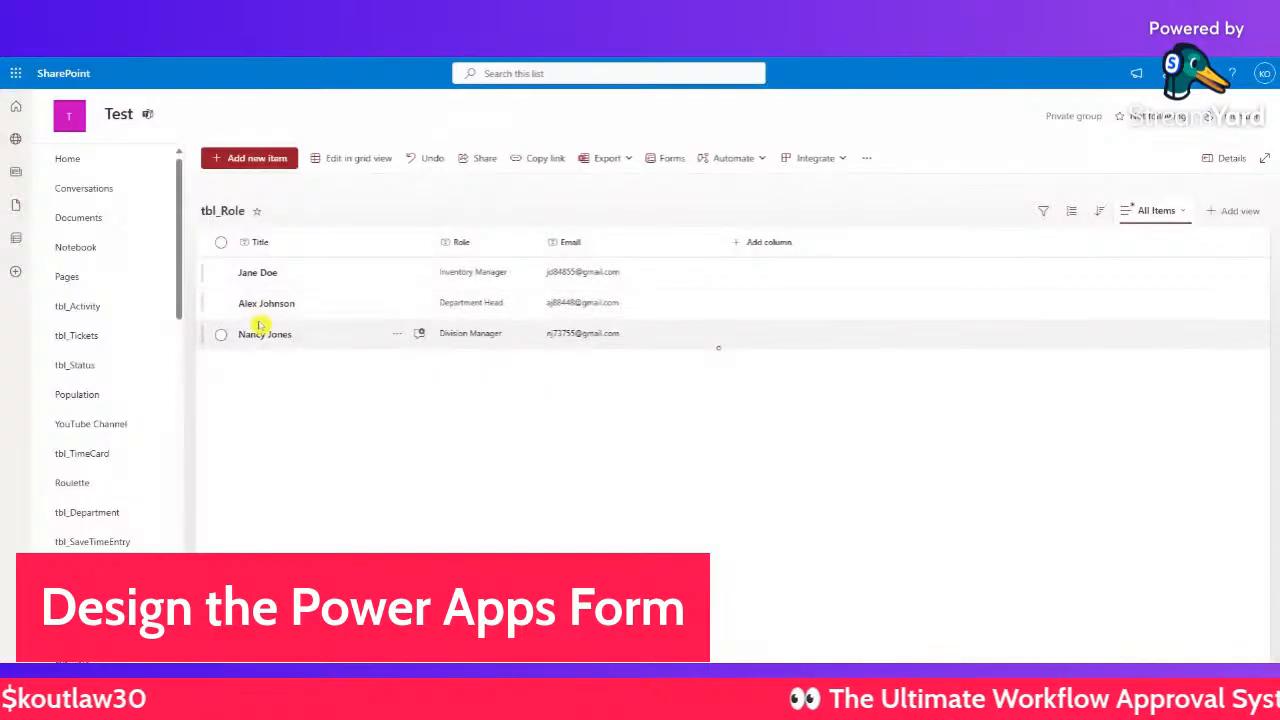
- From the site's home page, create a new blank SharePoint list named tbl_Order
click(110, 159)
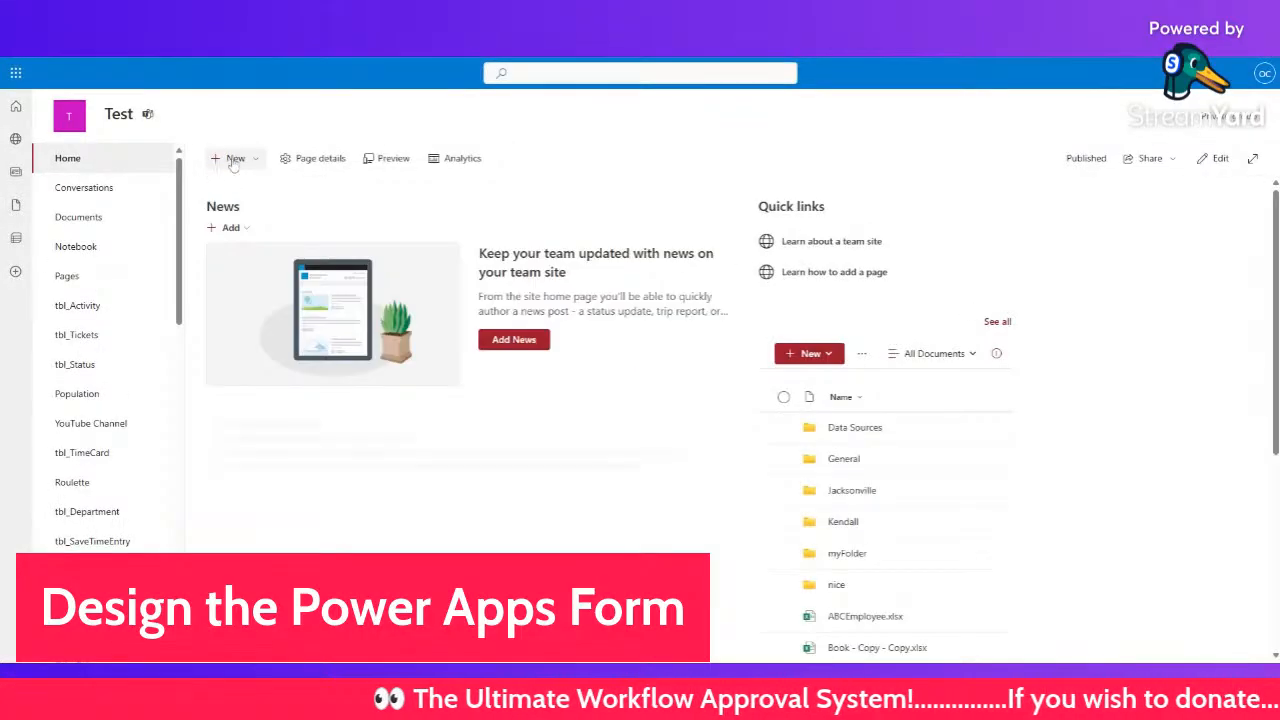
click(240, 160)
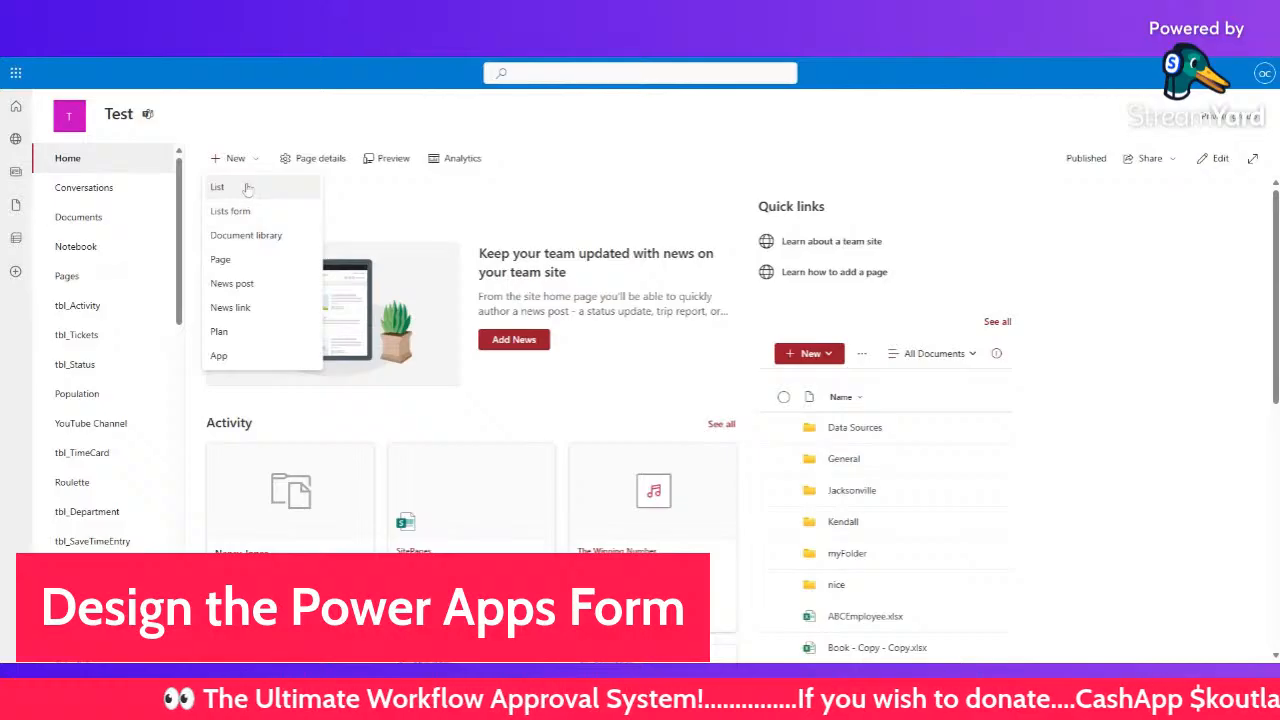
click(246, 187)
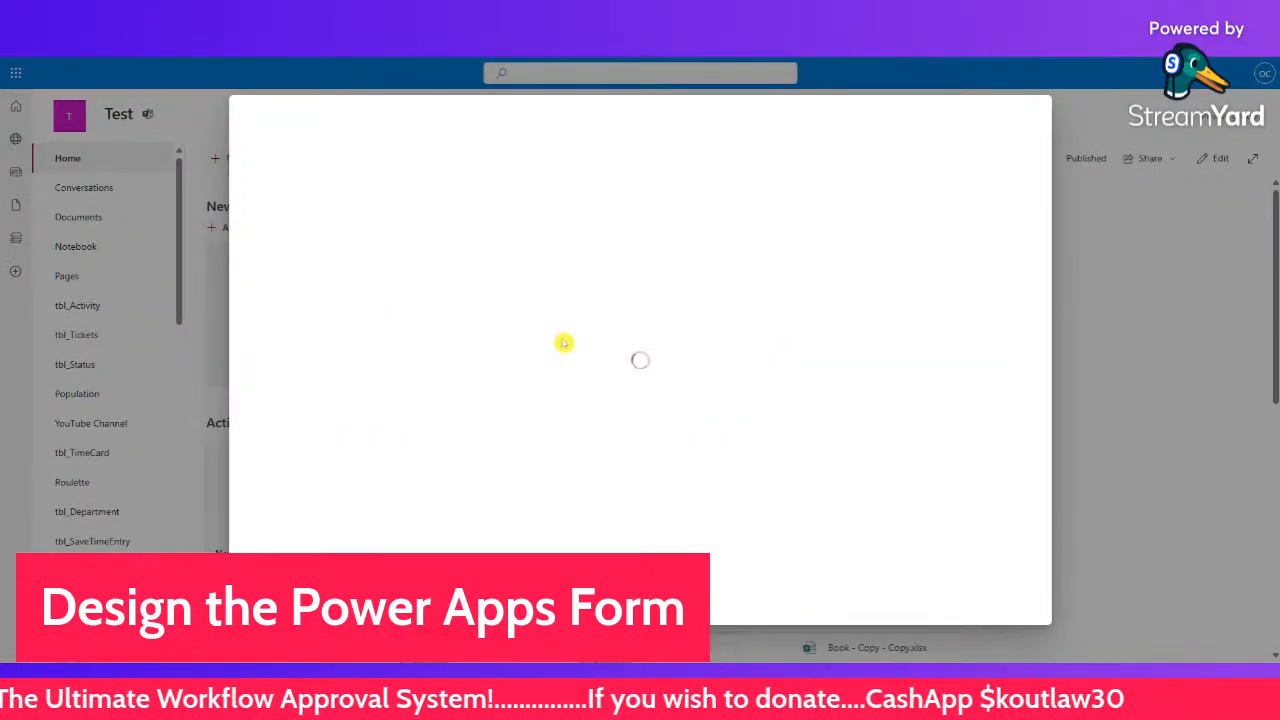
click(300, 268)
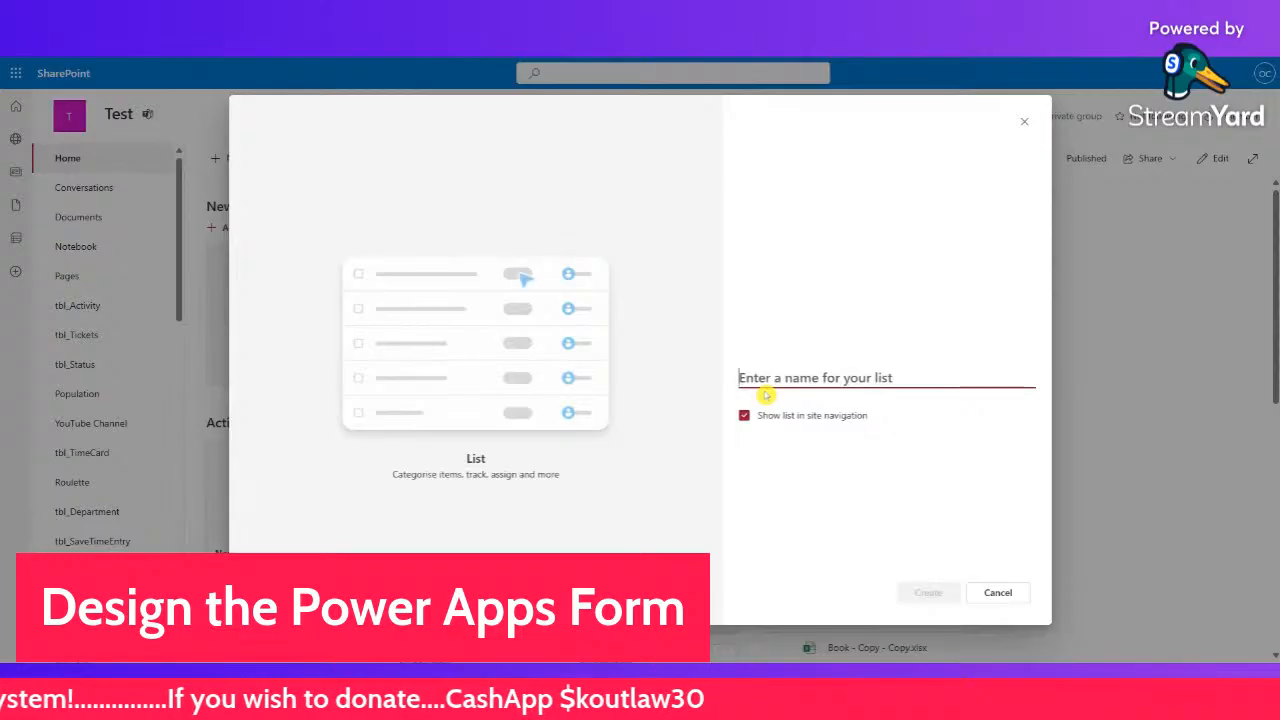
text(tbl_)
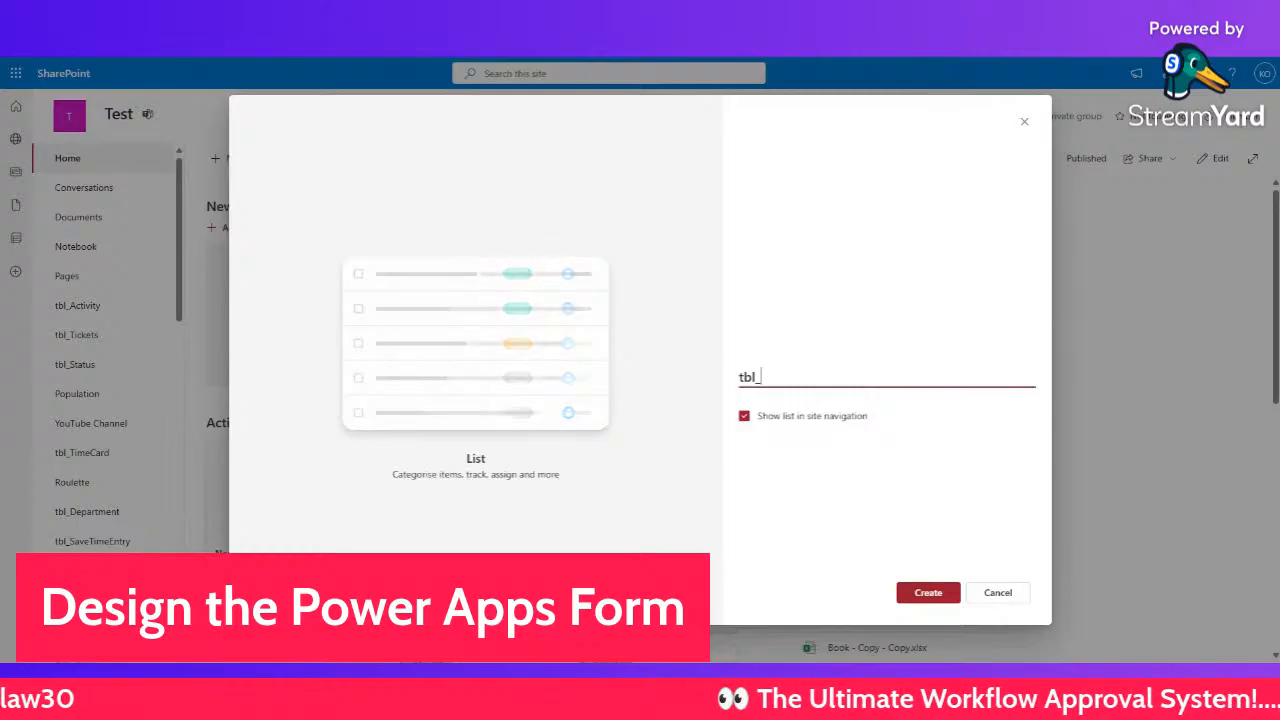
text(Order)
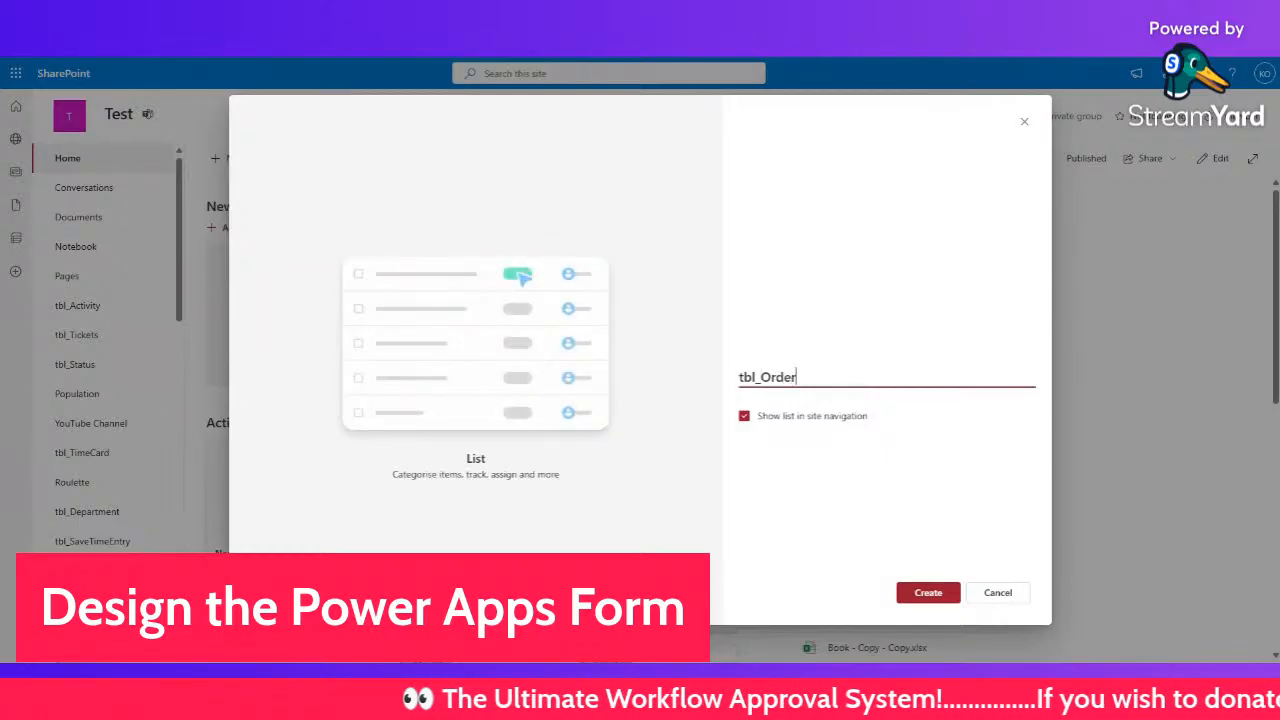
click(924, 591)
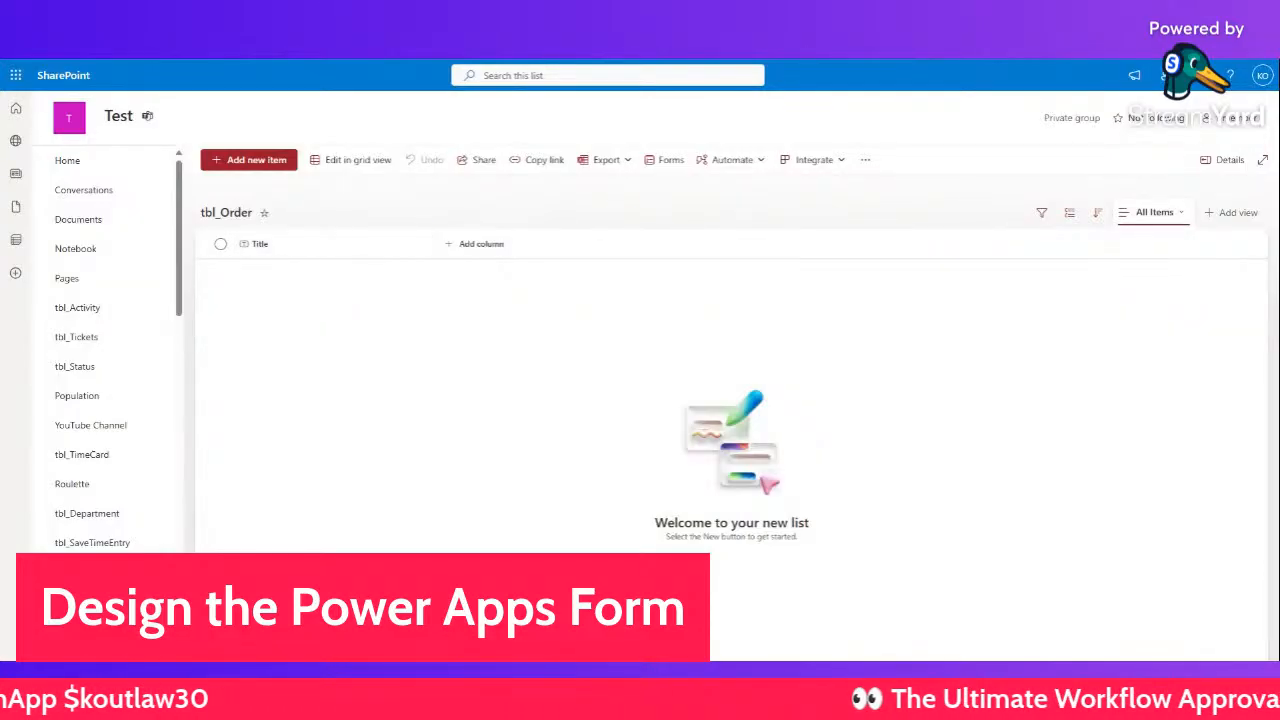
- Add single-line text columns PartNo and Description to tbl_Order
click(480, 246)
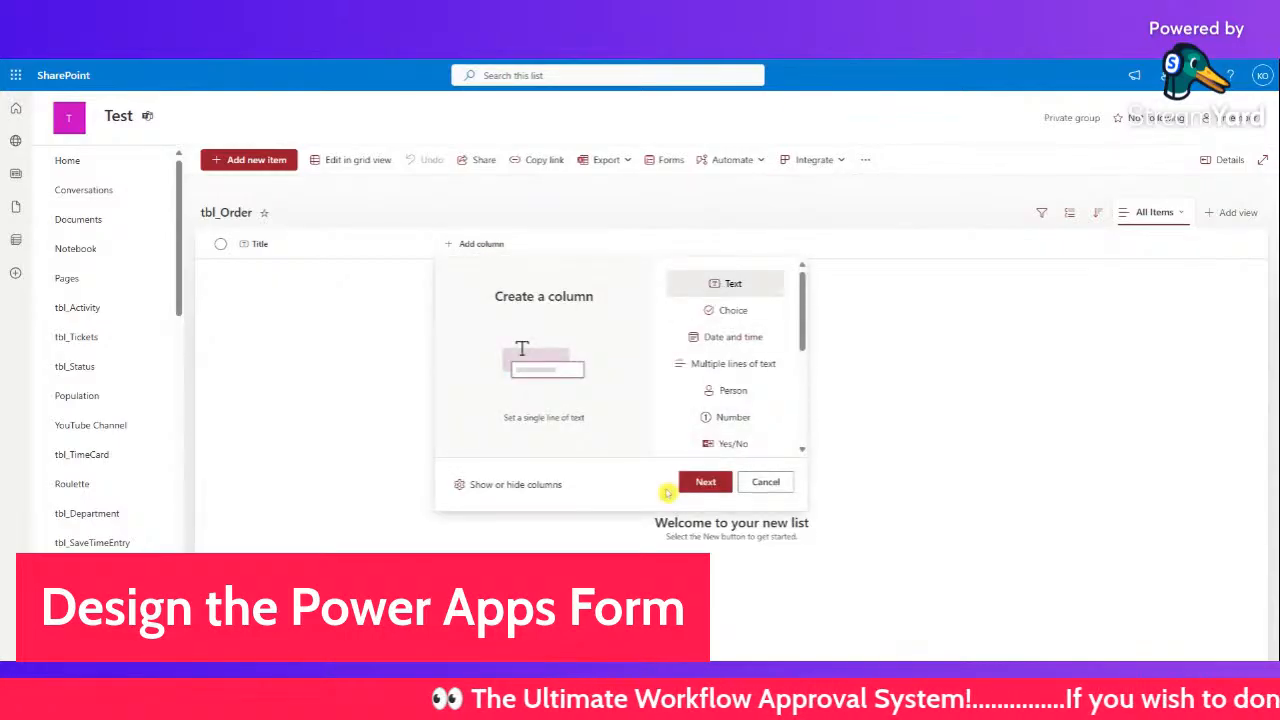
click(705, 482)
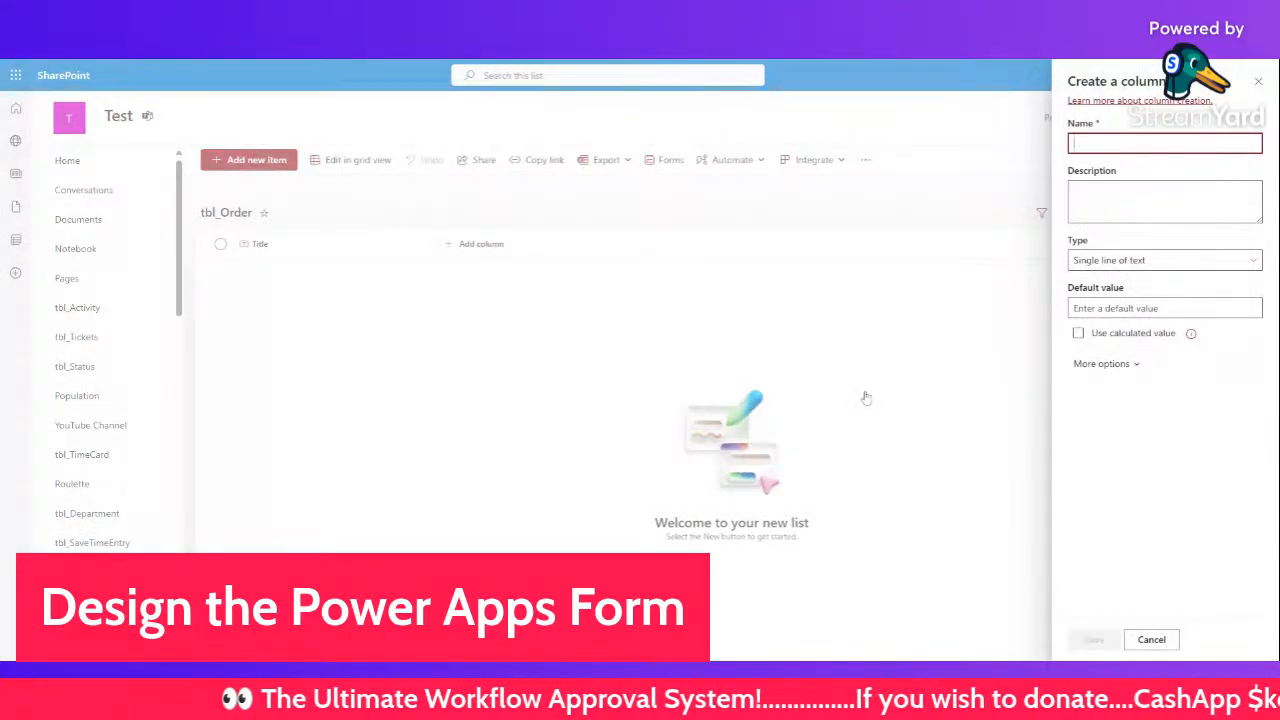
text(PartNo)
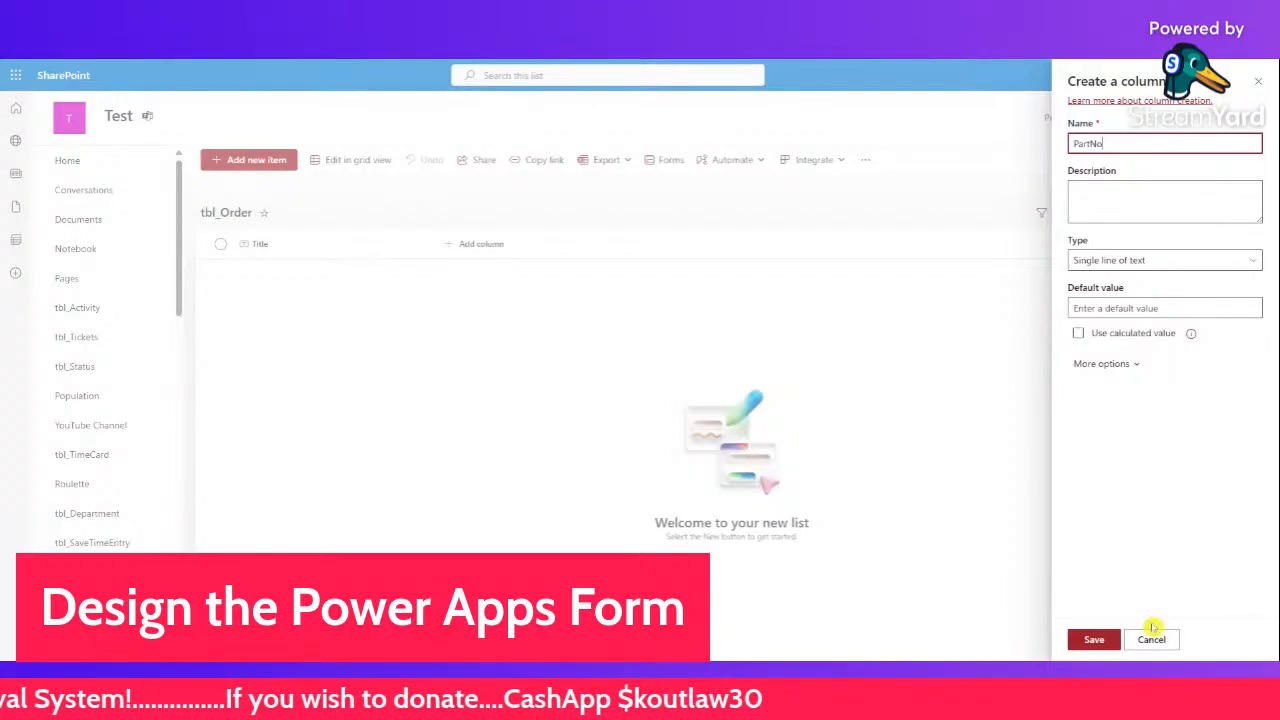
click(1094, 639)
click(568, 246)
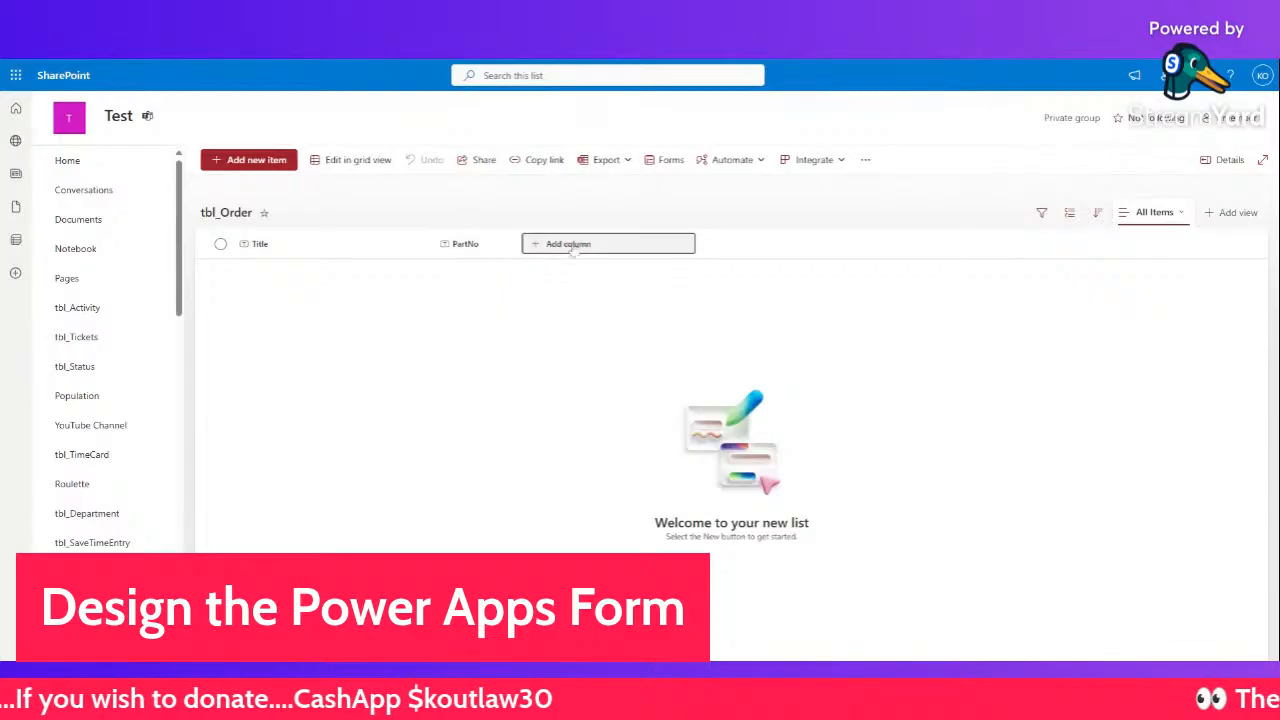
key(Escape)
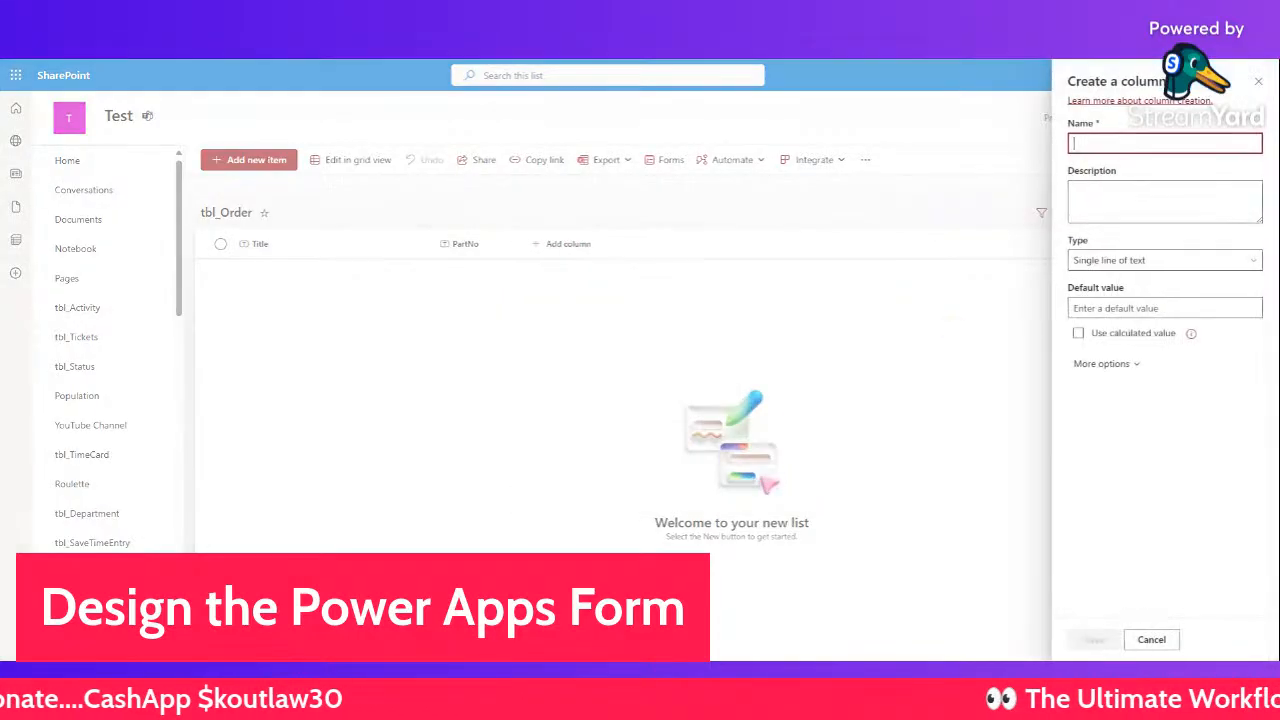
text(Description)
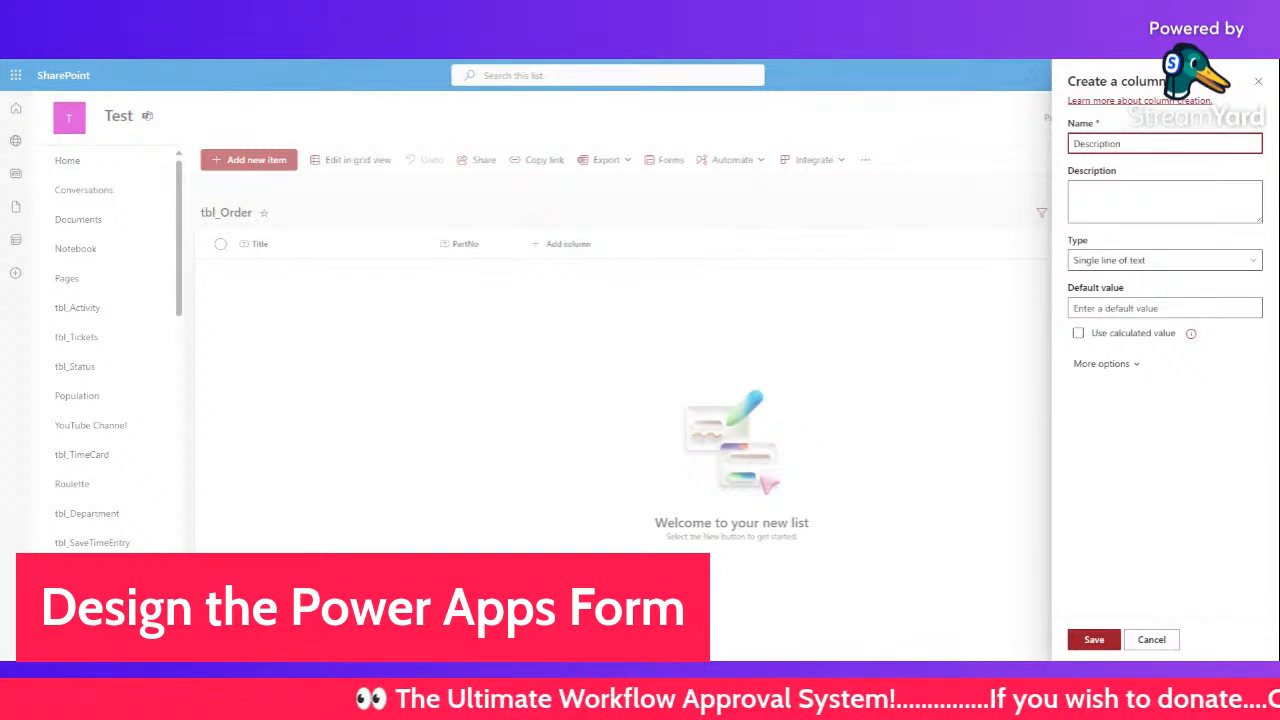
click(1094, 639)
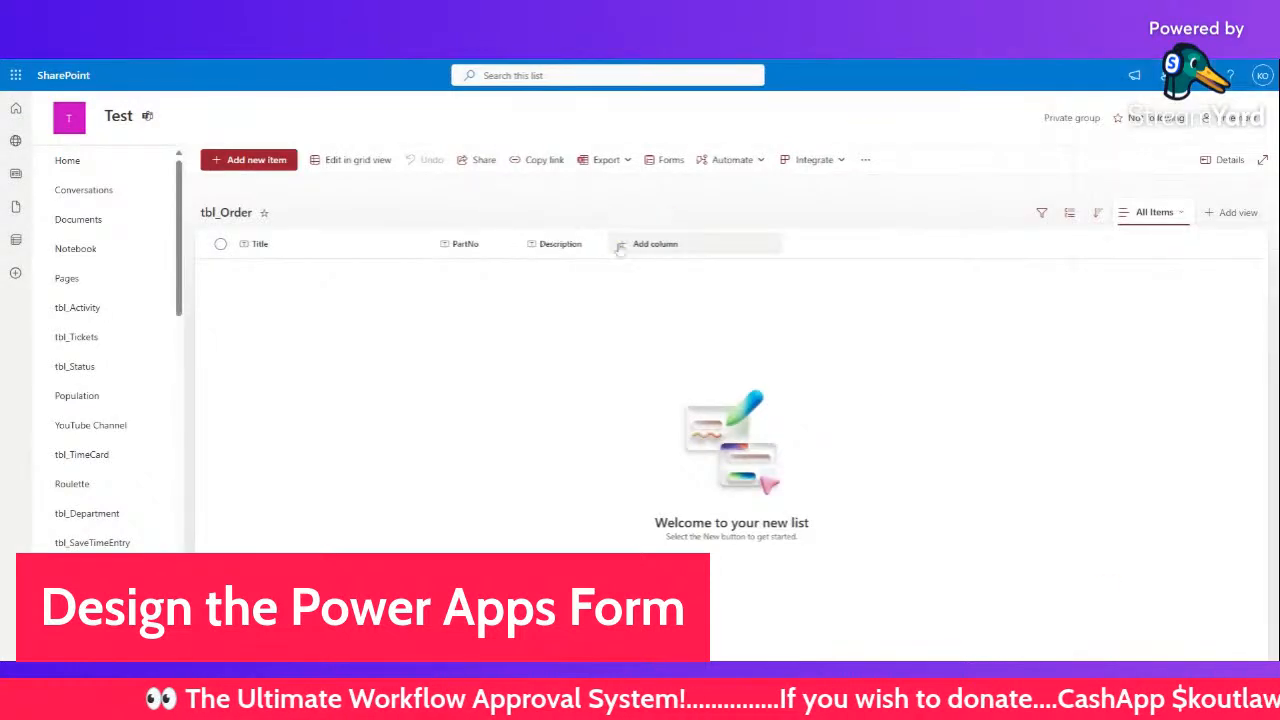
- Add a Number column named Quantity to tbl_Order
click(622, 246)
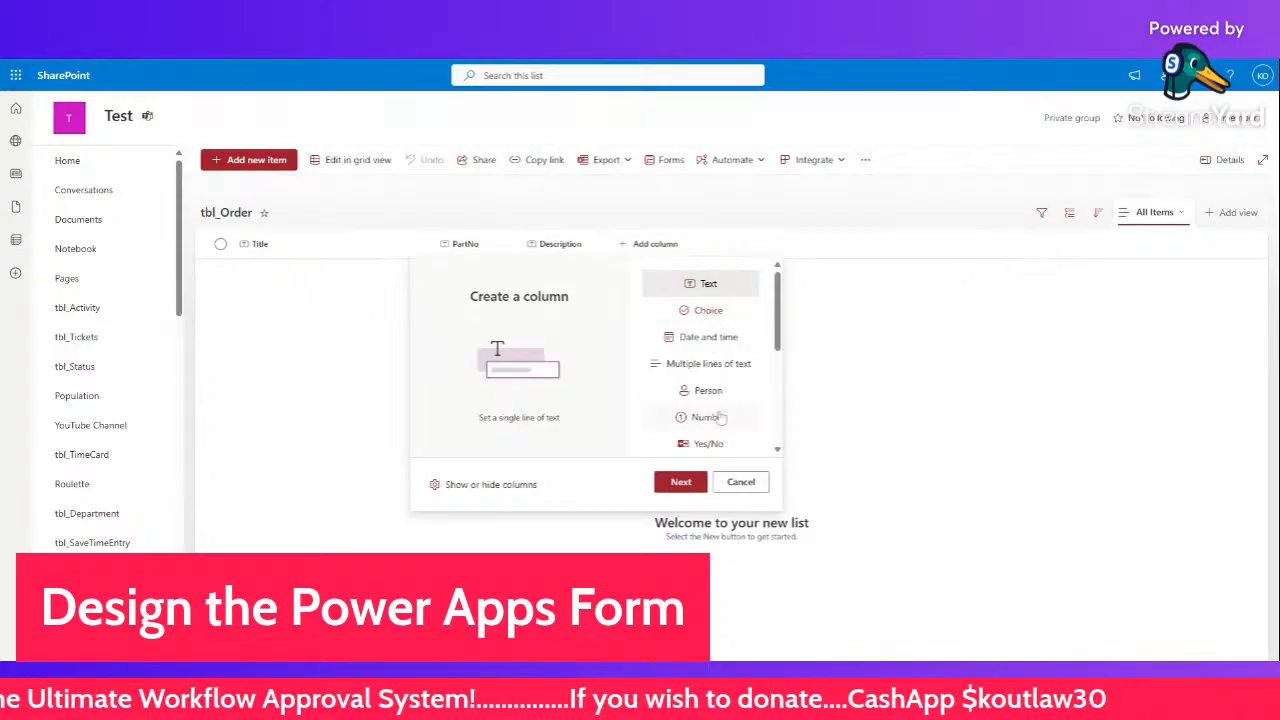
click(712, 417)
click(682, 482)
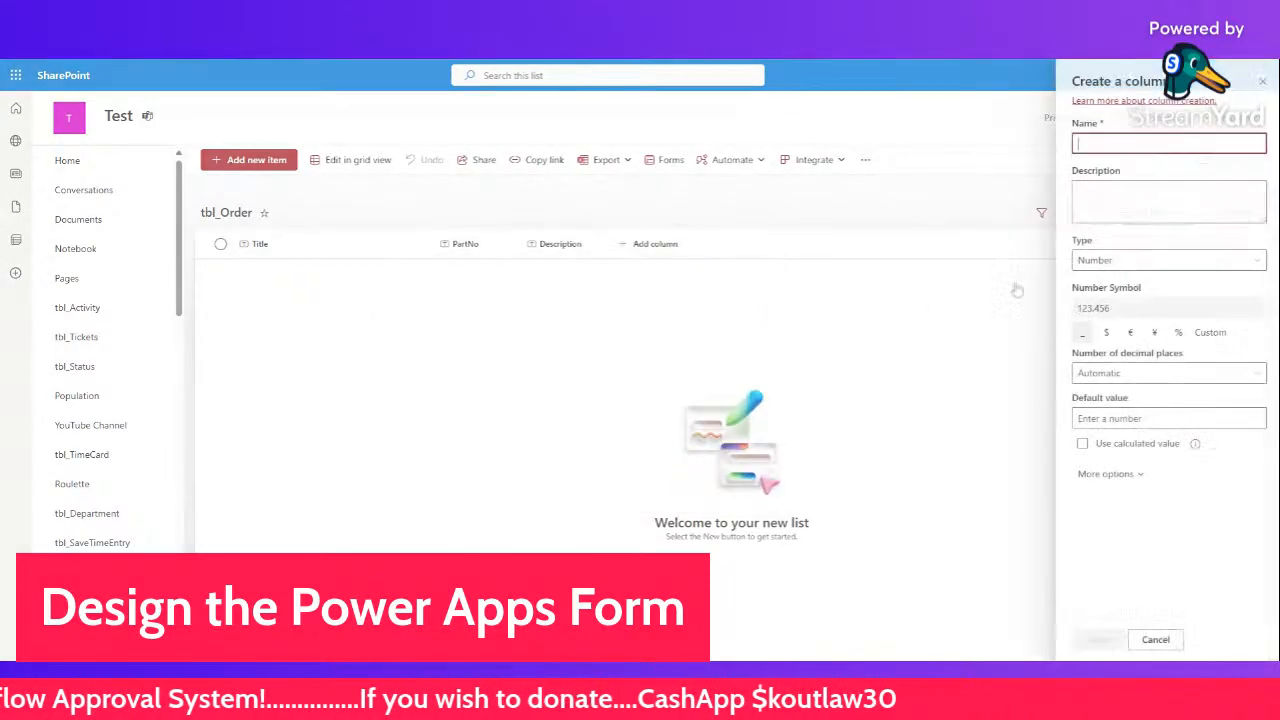
text(Quantity)
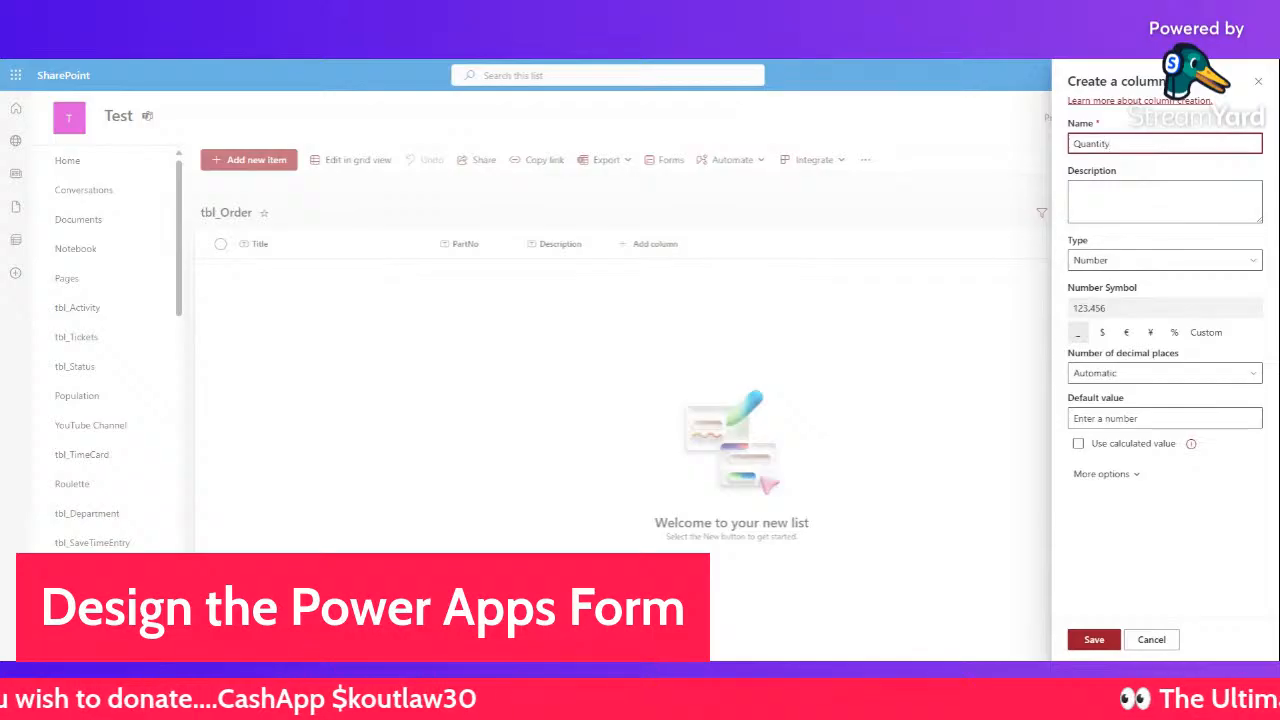
click(1094, 639)
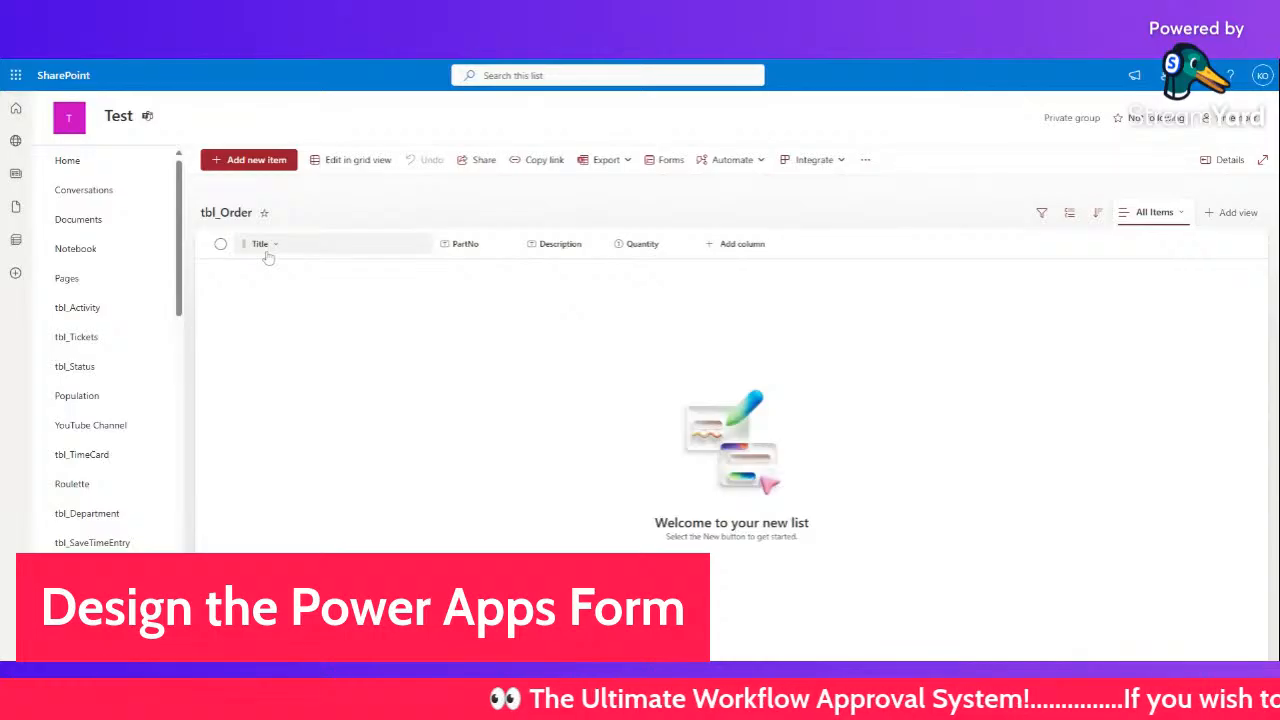
- Add a date and time column named CurrentDate to tbl_Order
click(748, 248)
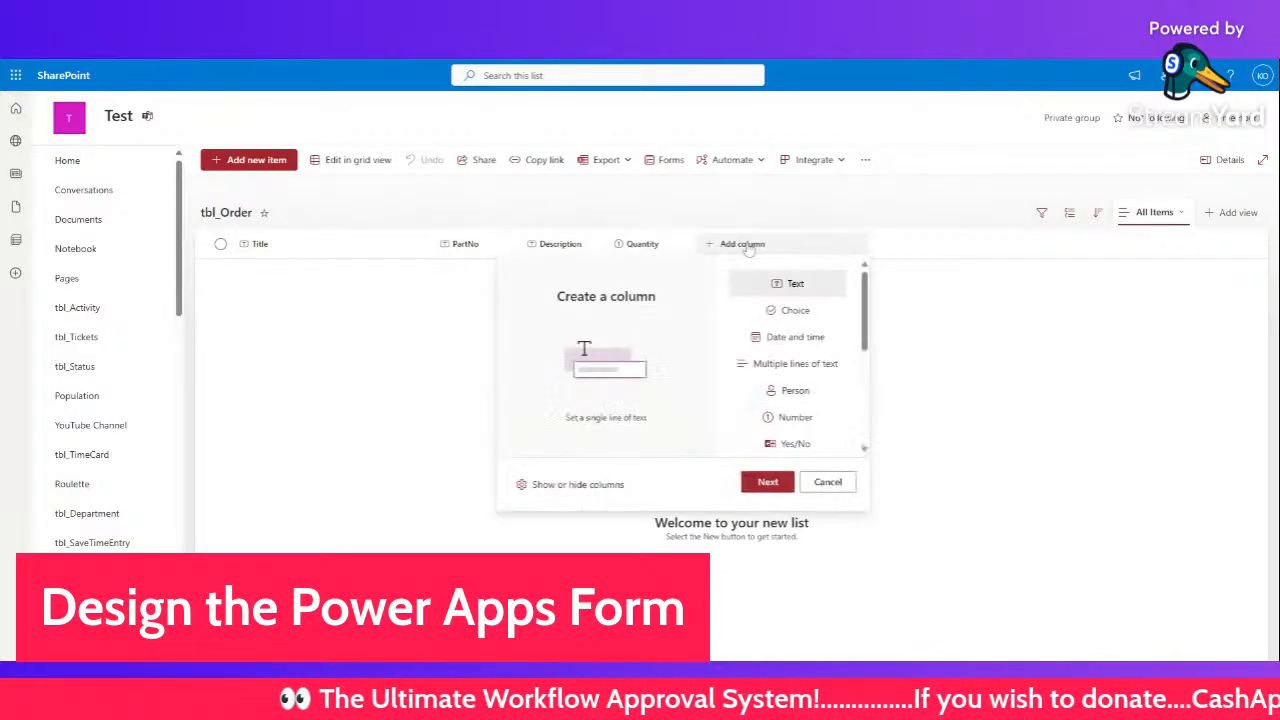
click(812, 337)
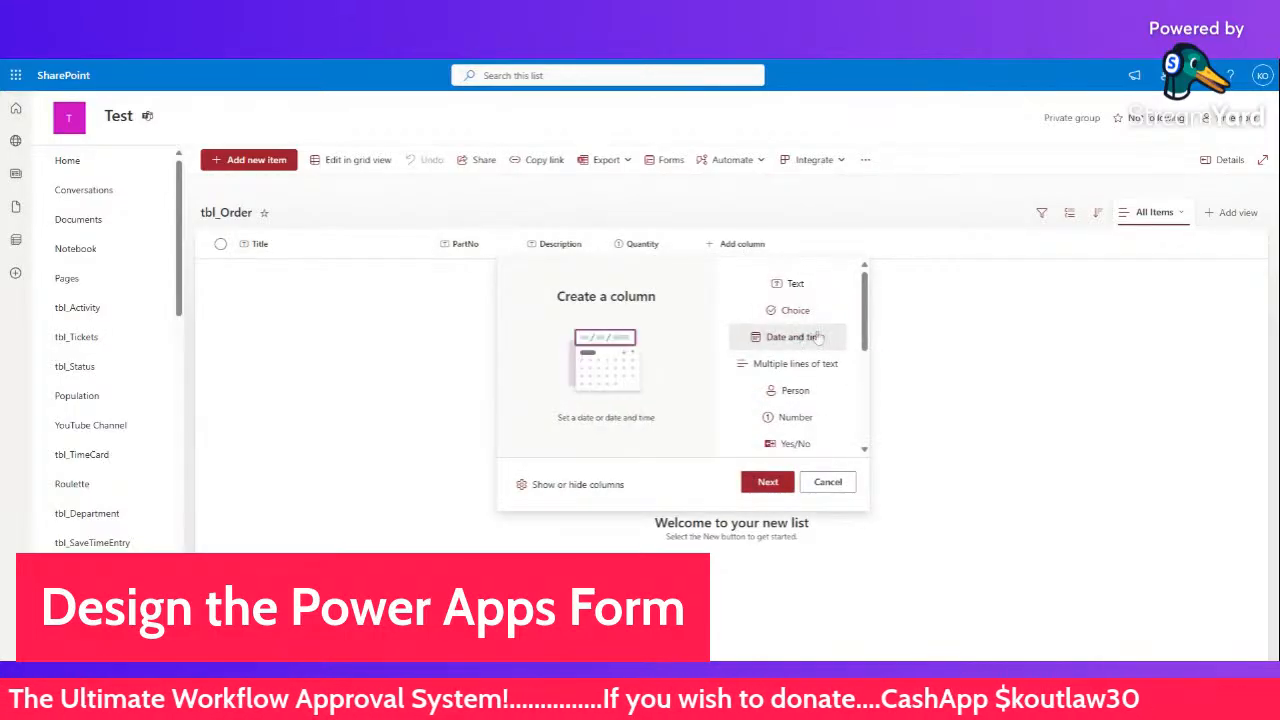
click(767, 482)
click(1155, 262)
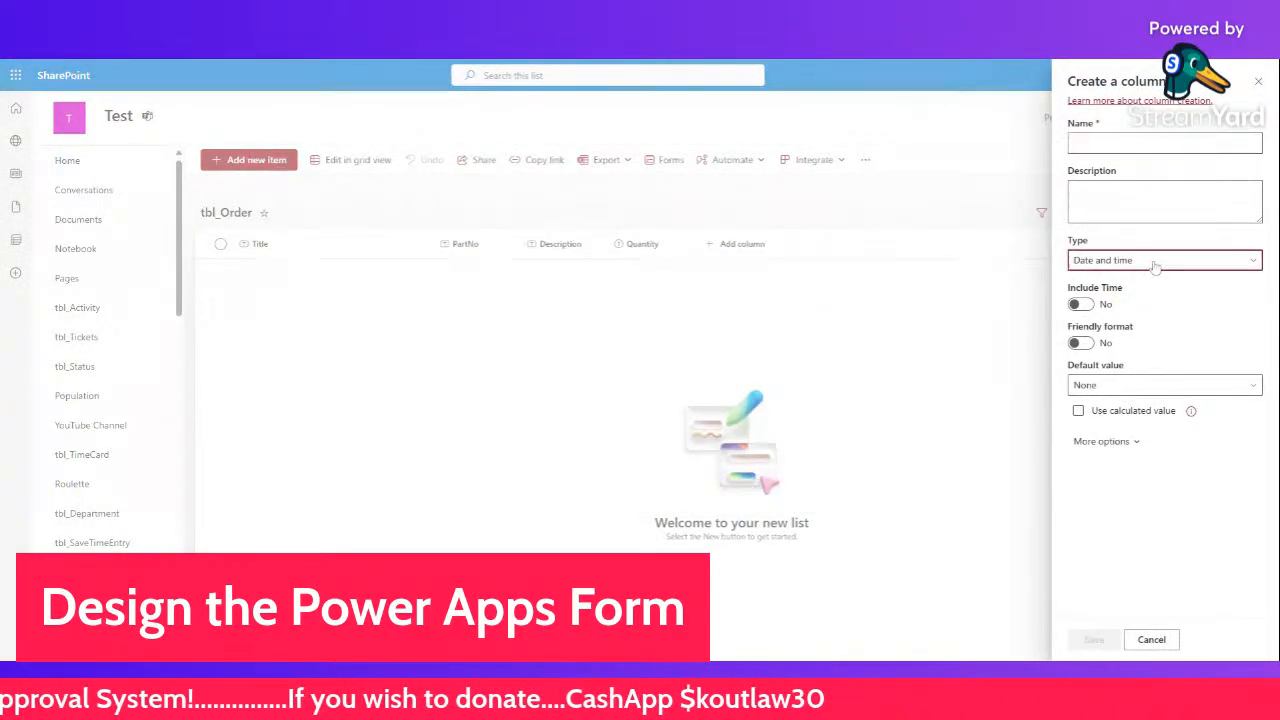
click(1155, 265)
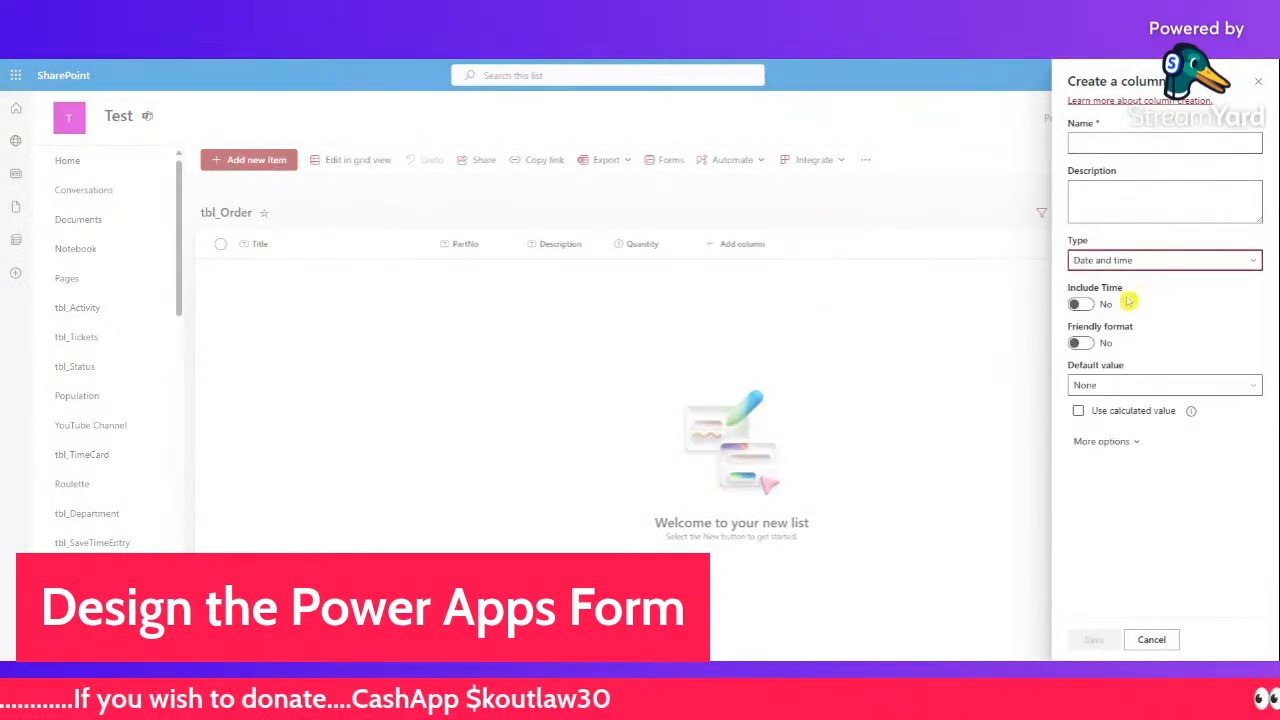
click(1130, 145)
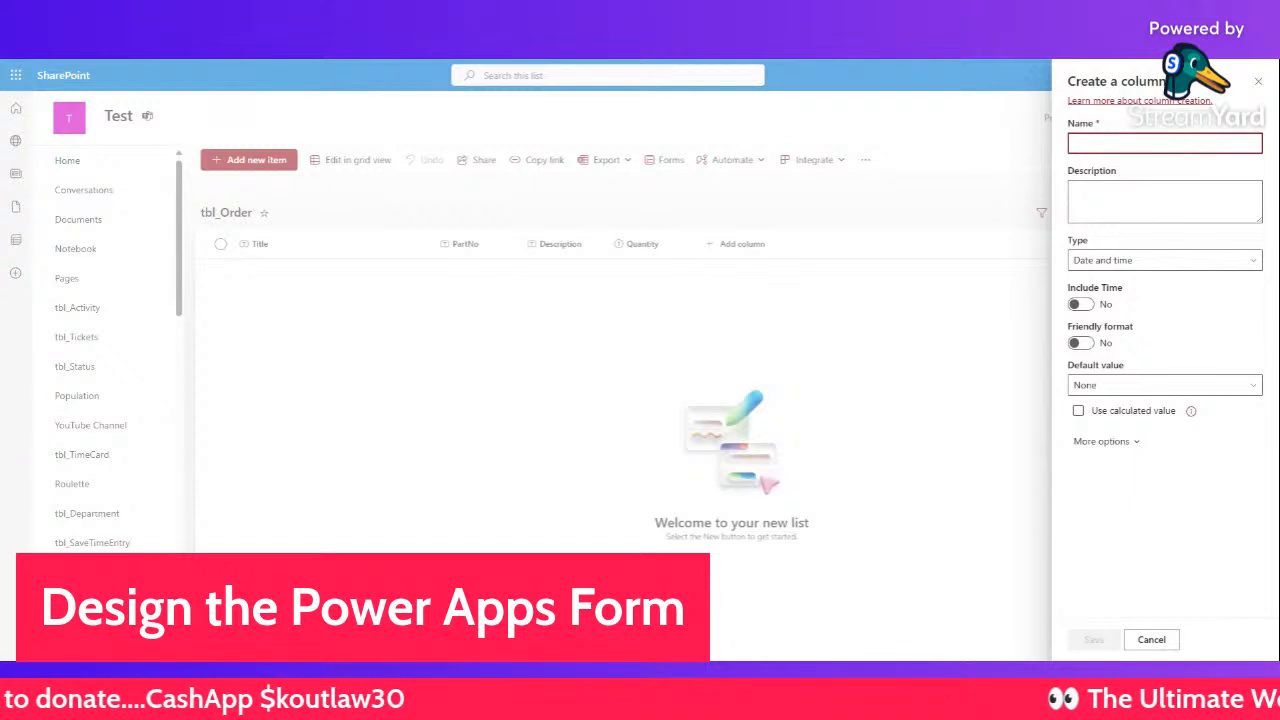
text(O)
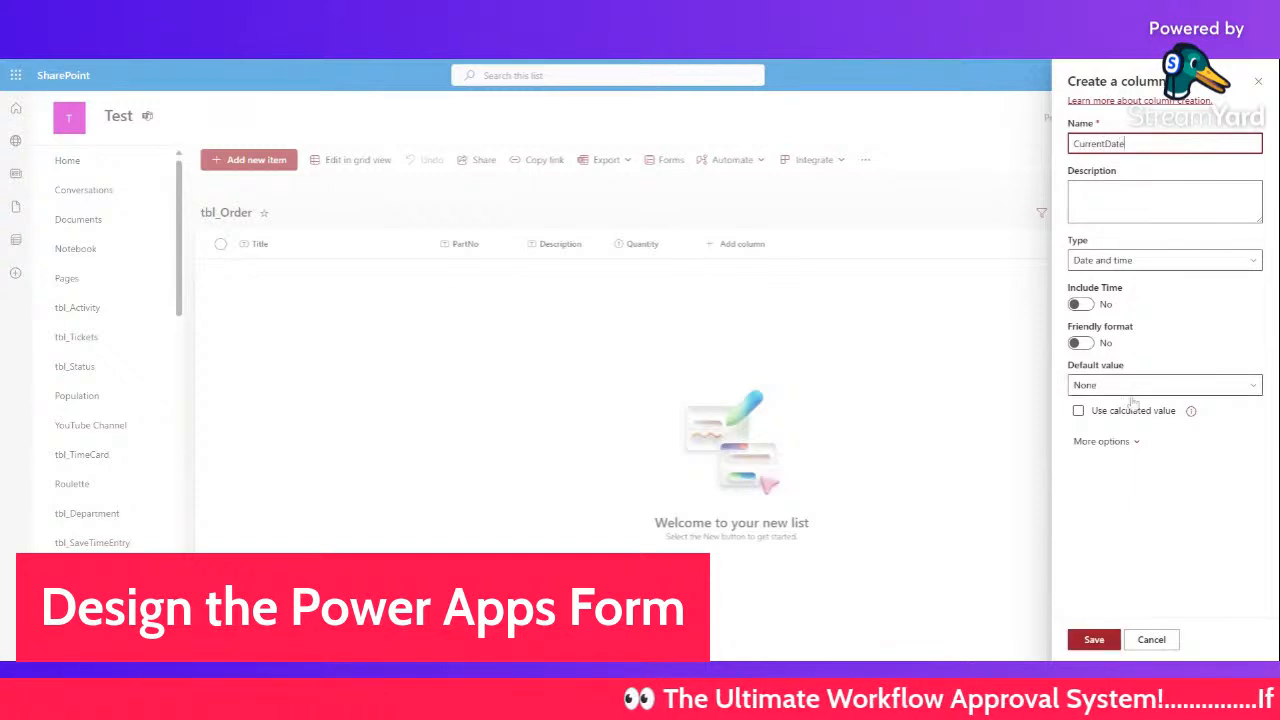
click(1092, 639)
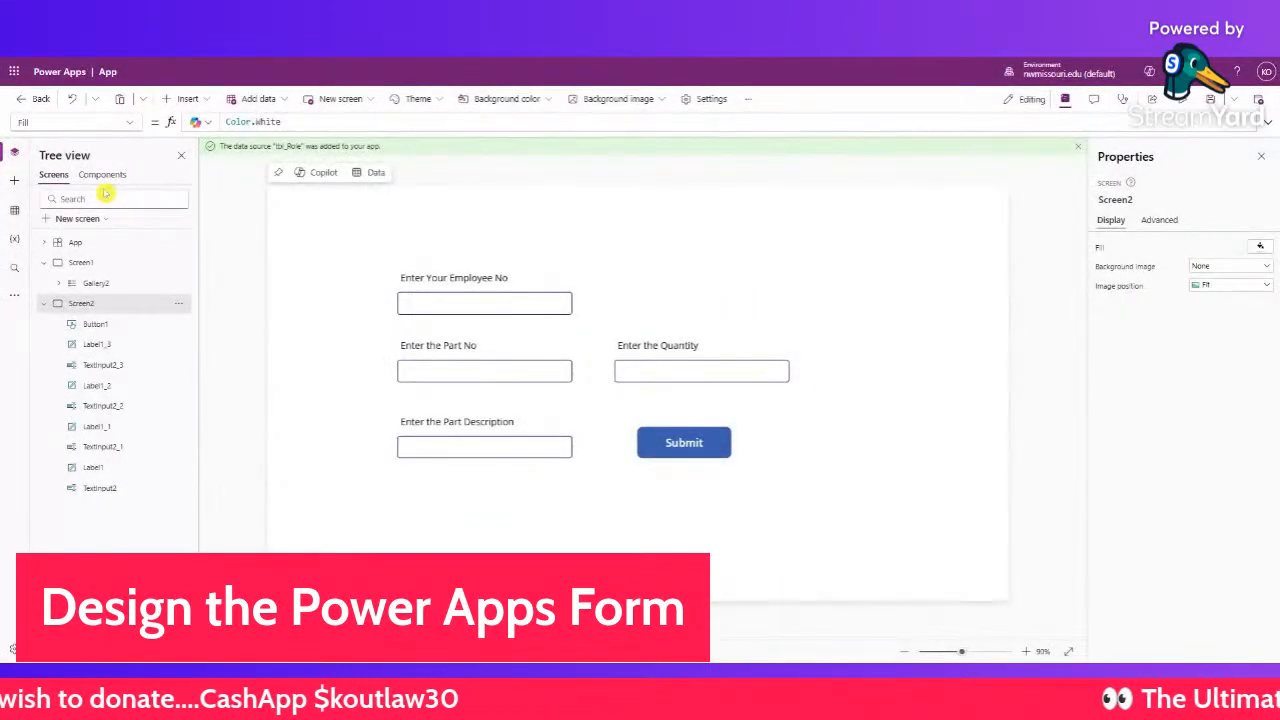
- Add a data source by searching 'sharepoint' and choosing the existing SharePoint connection
click(14, 211)
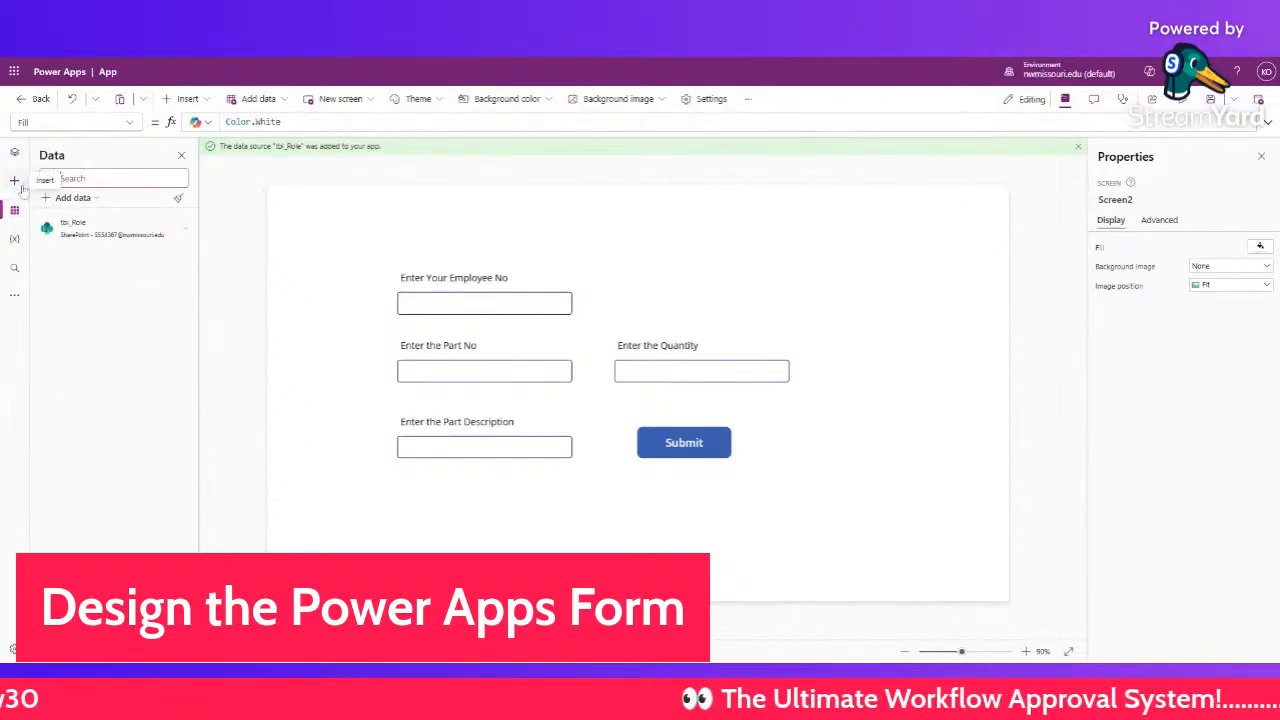
click(68, 198)
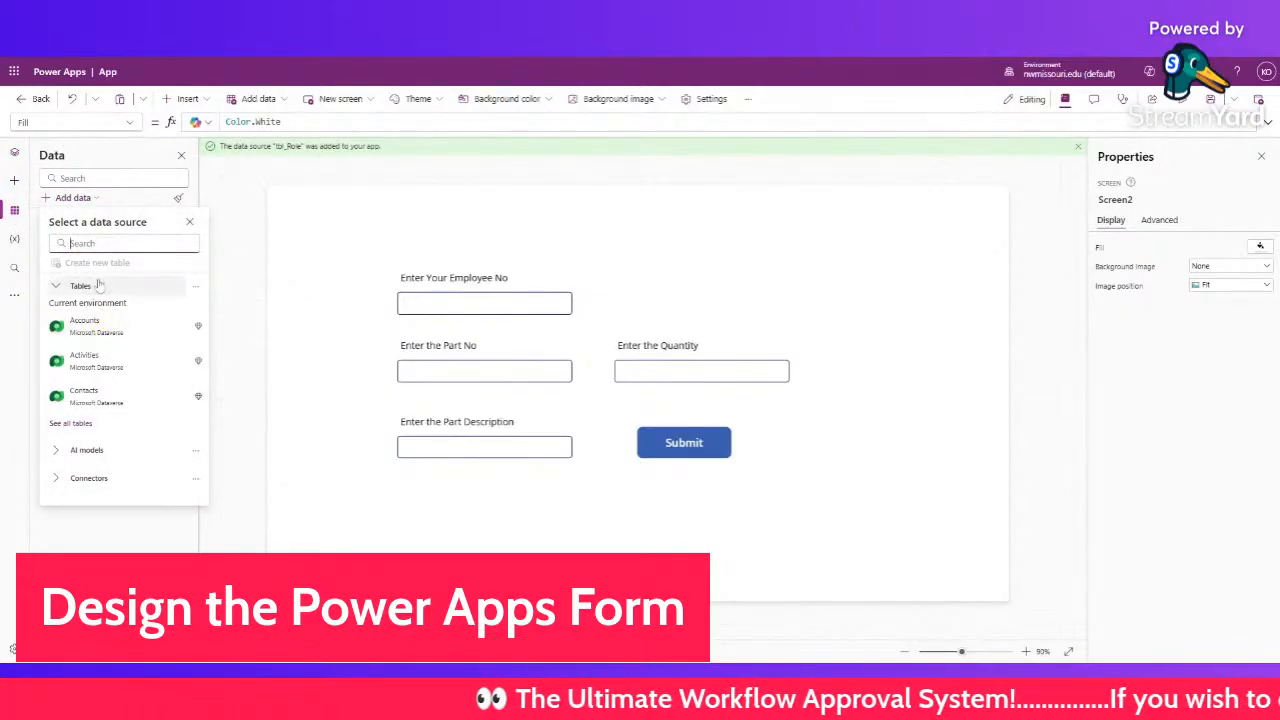
text(shar)
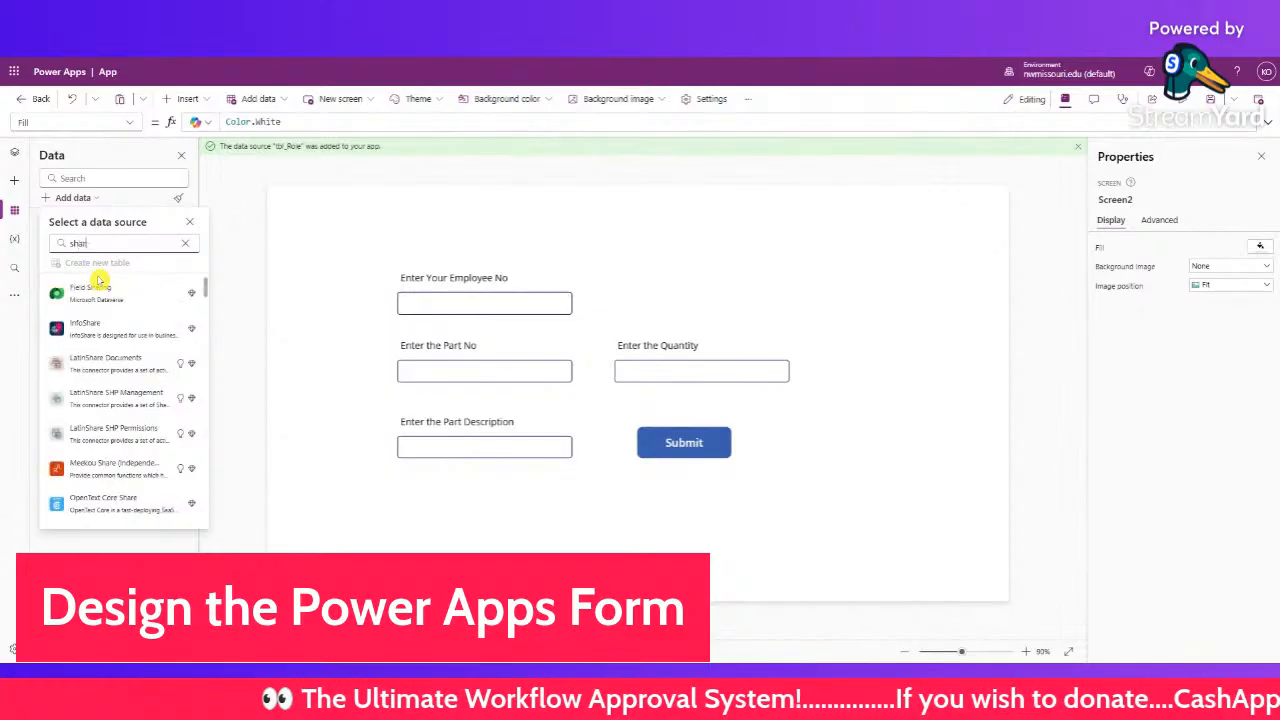
text(epoin)
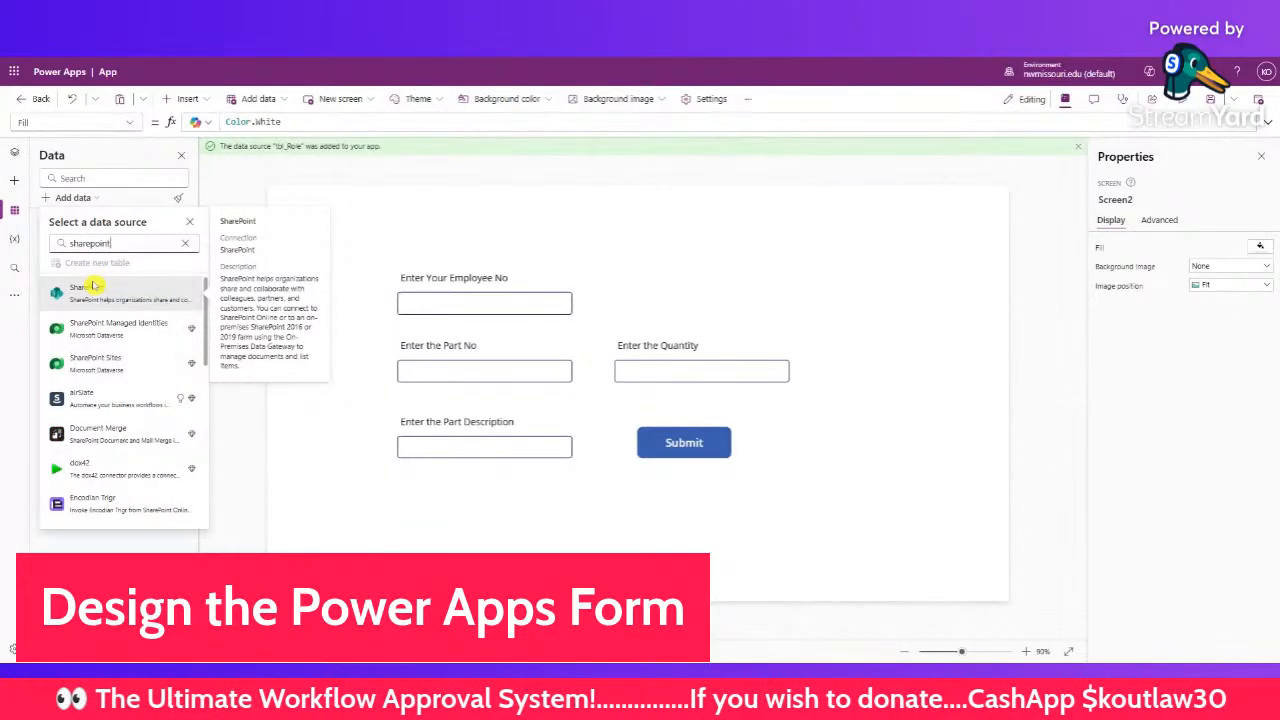
text(t)
click(90, 288)
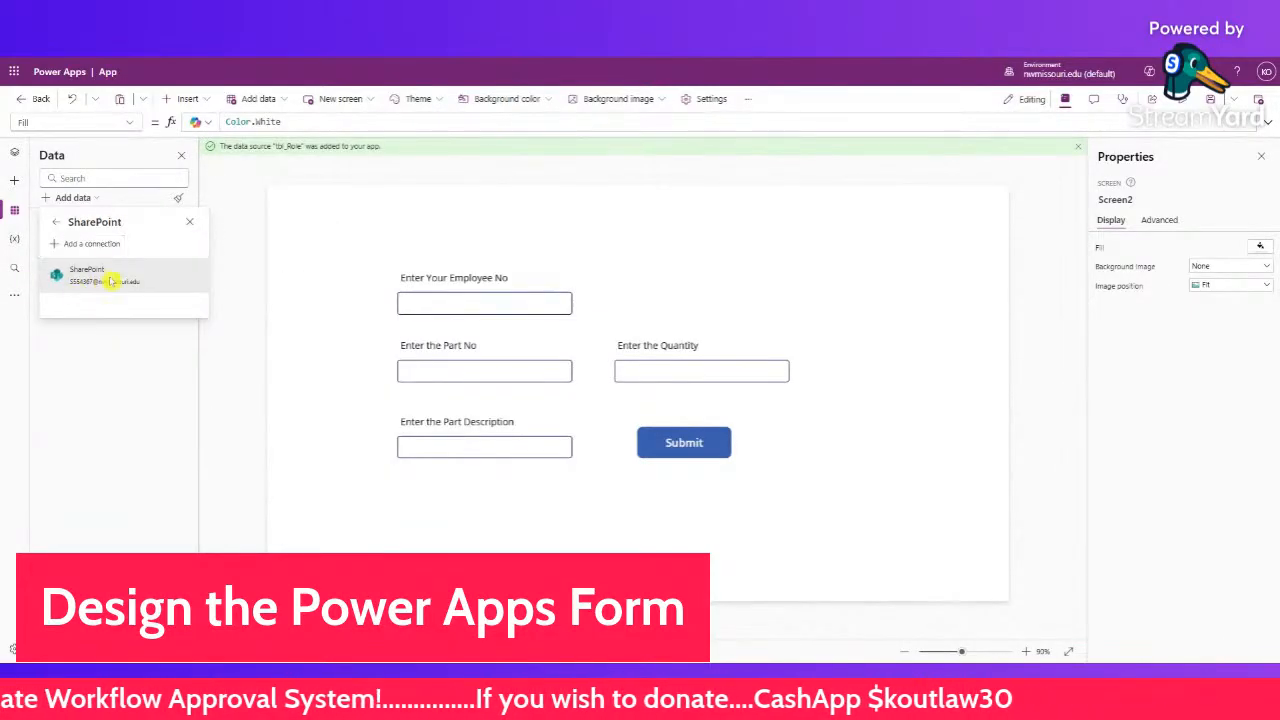
click(110, 281)
- Pick the recent SharePoint site, tick tbl_Order and connect it to the app
click(1158, 288)
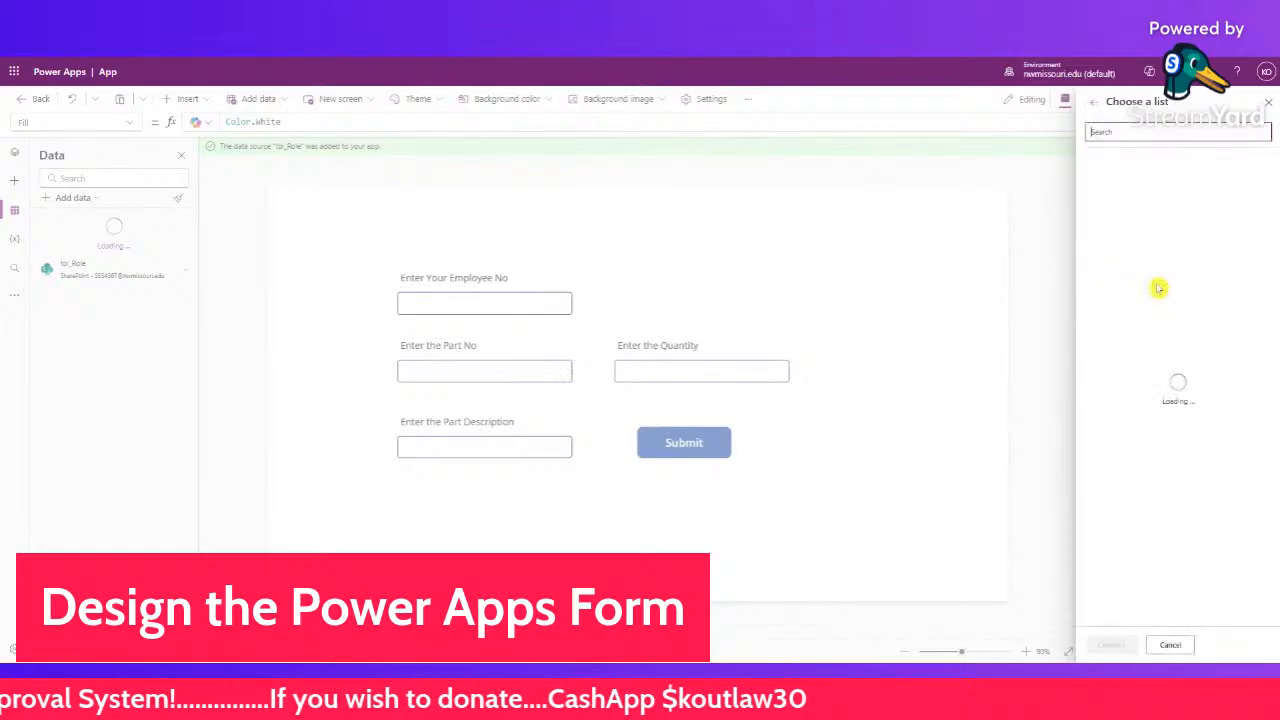
scroll(1185, 370, down, 5)
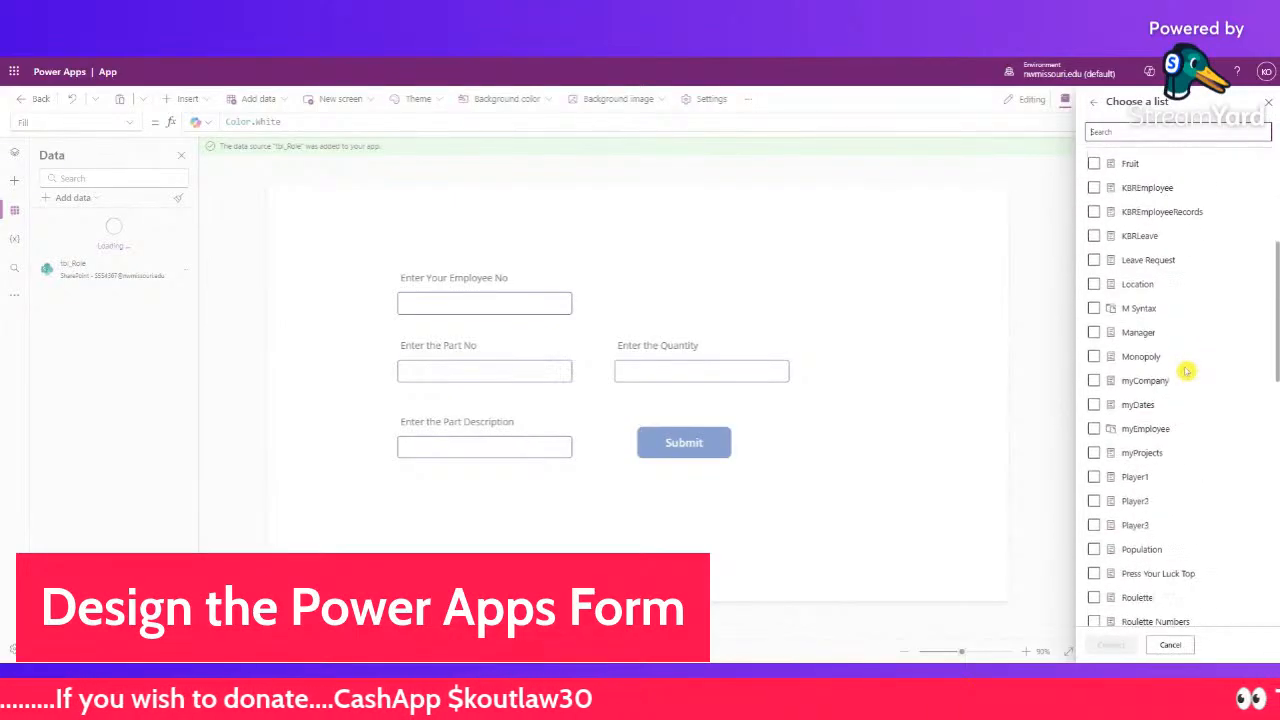
scroll(1187, 371, down, 8)
click(1187, 371)
scroll(1187, 371, down, 1)
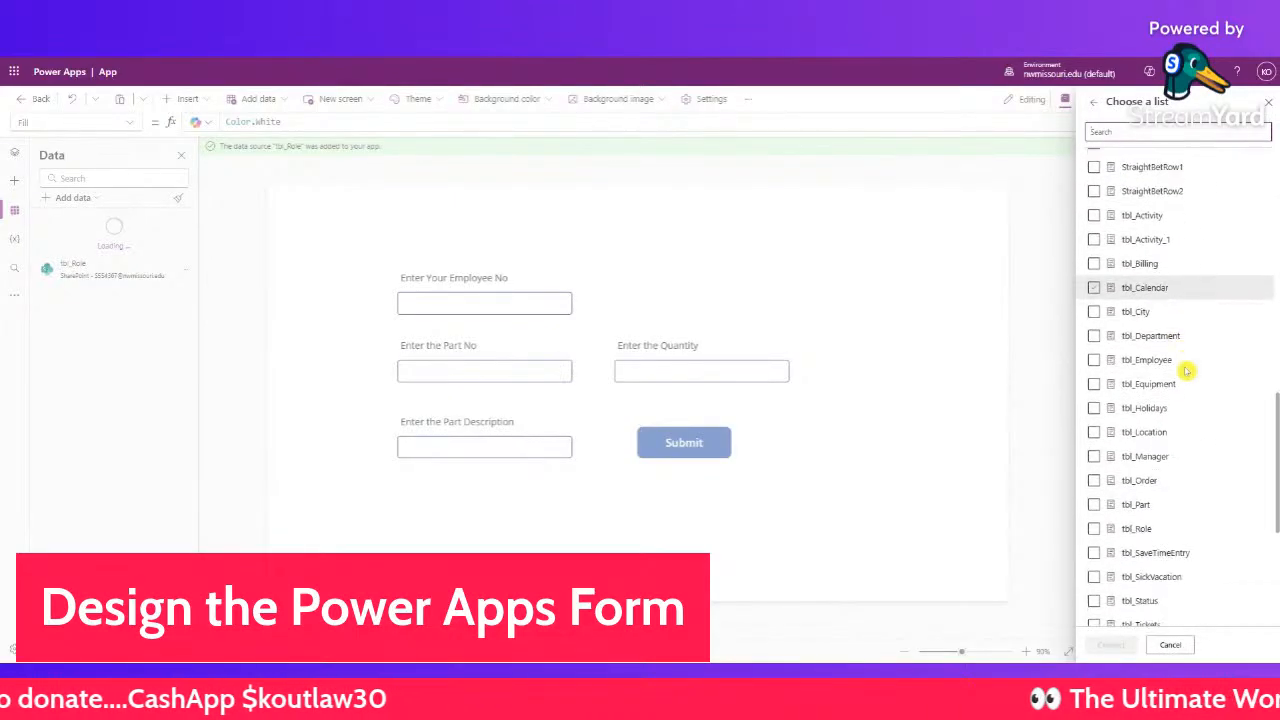
scroll(1187, 371, down, 1)
click(1094, 424)
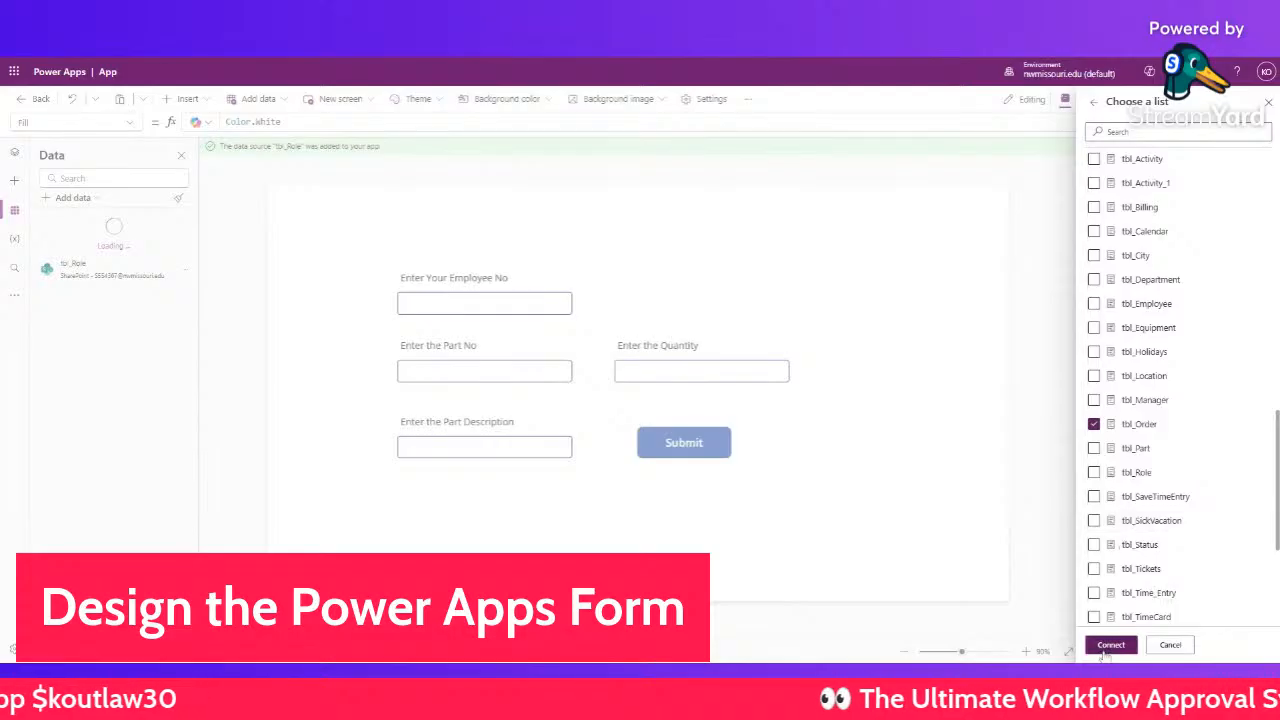
click(1108, 645)
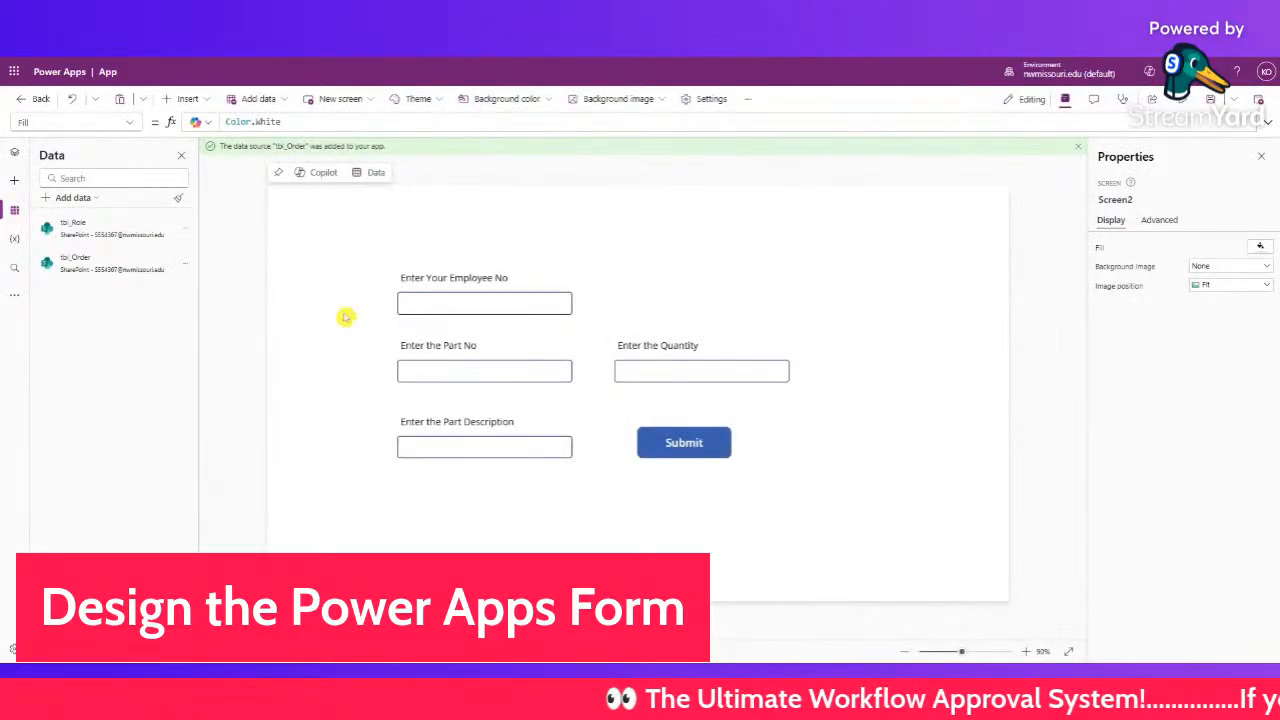
- Replace the Submit button's false OnSelect with Patch(tbl_Order,Title:
click(698, 442)
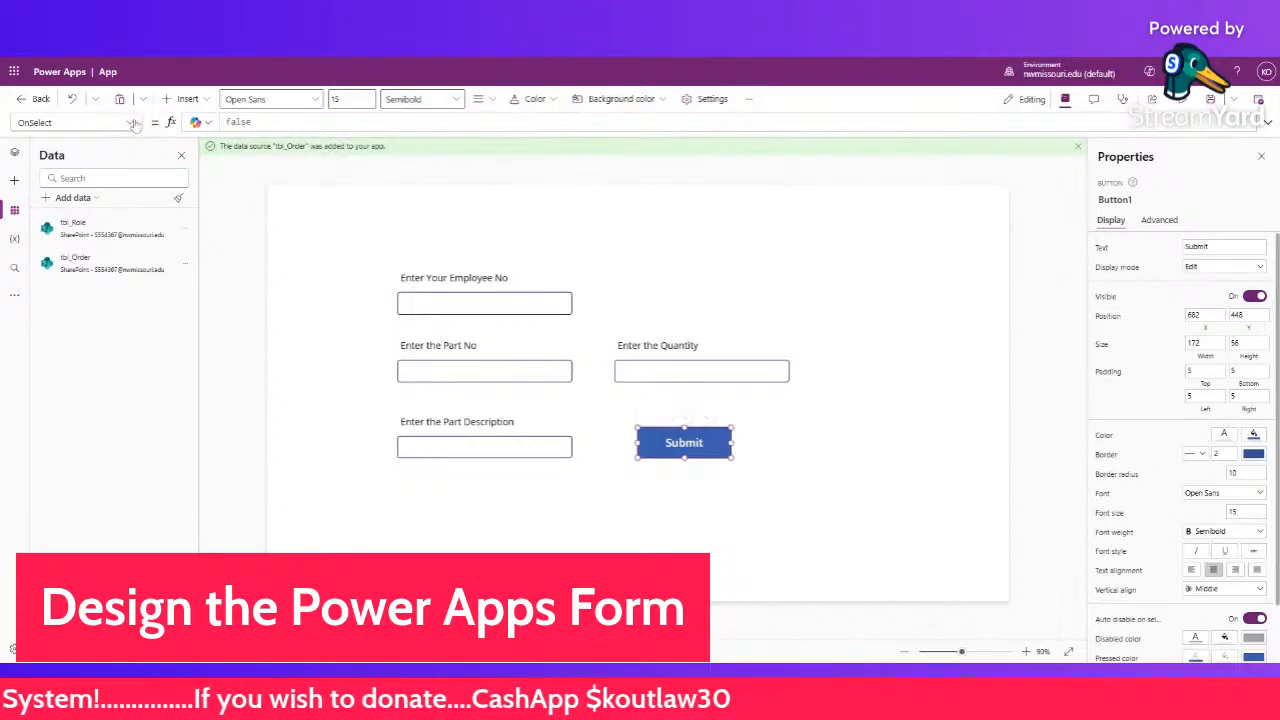
click(270, 122)
drag(252, 122, 222, 122)
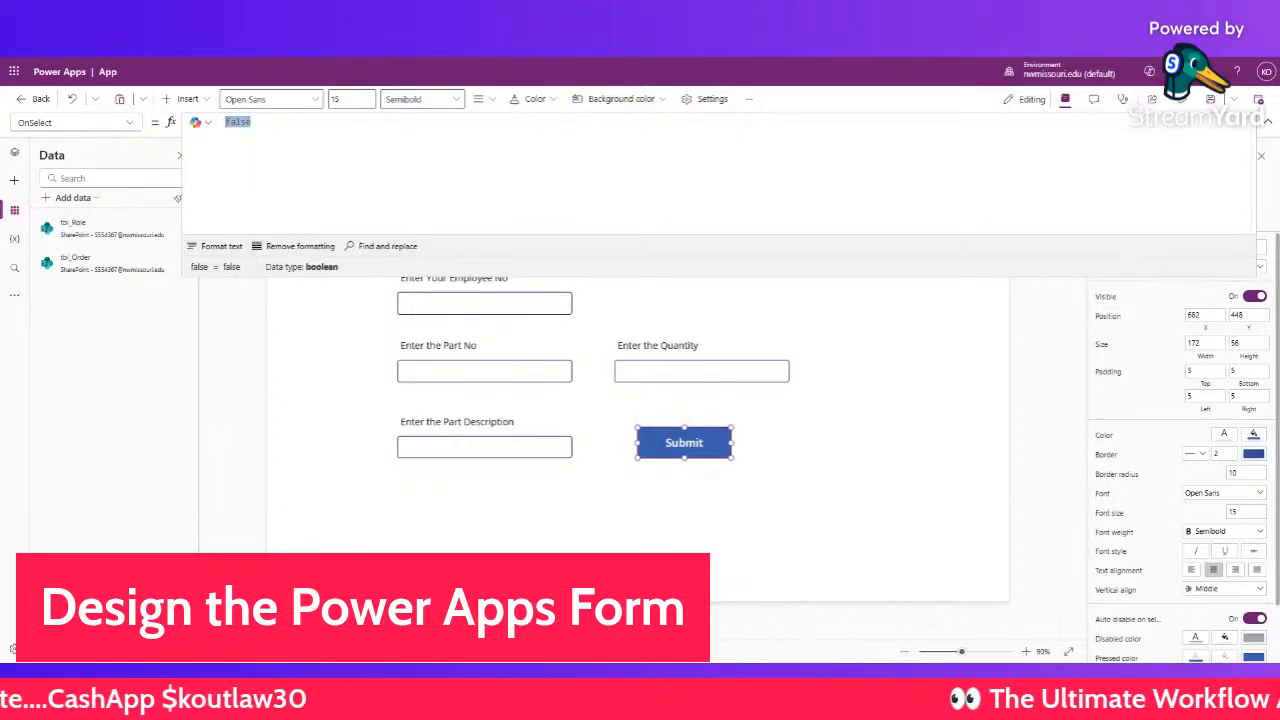
text(Pa)
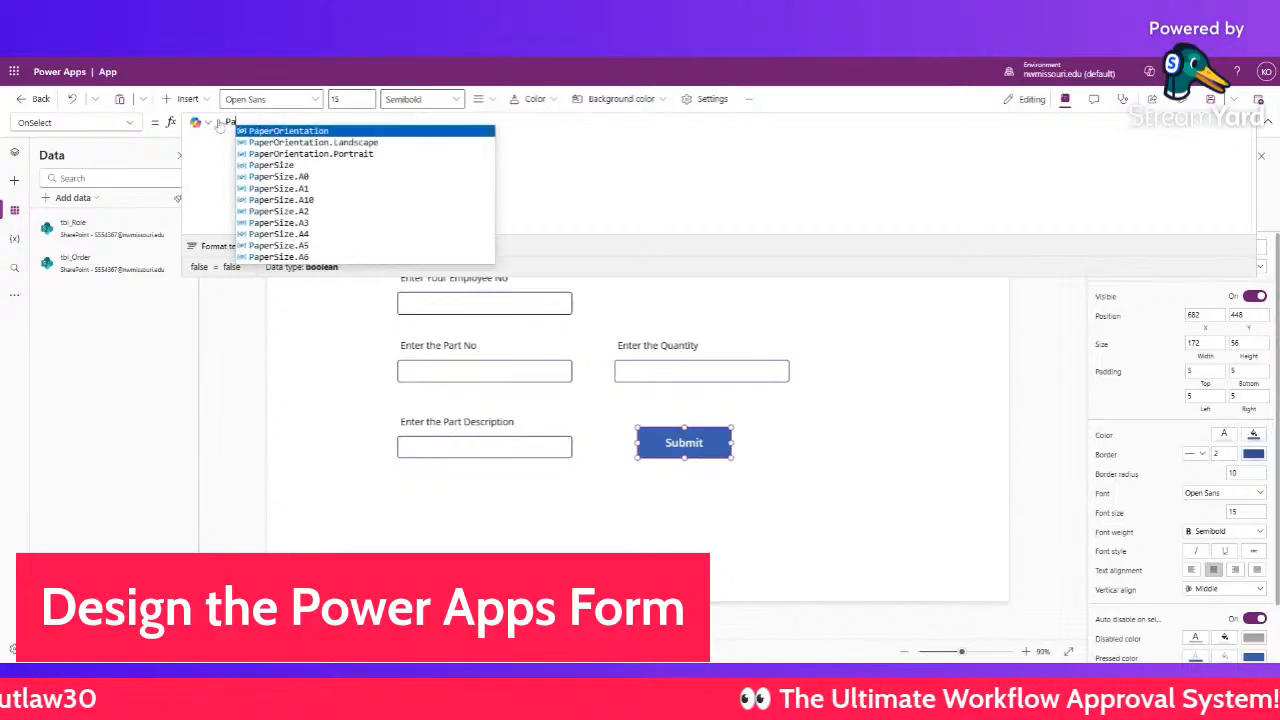
text(tch()
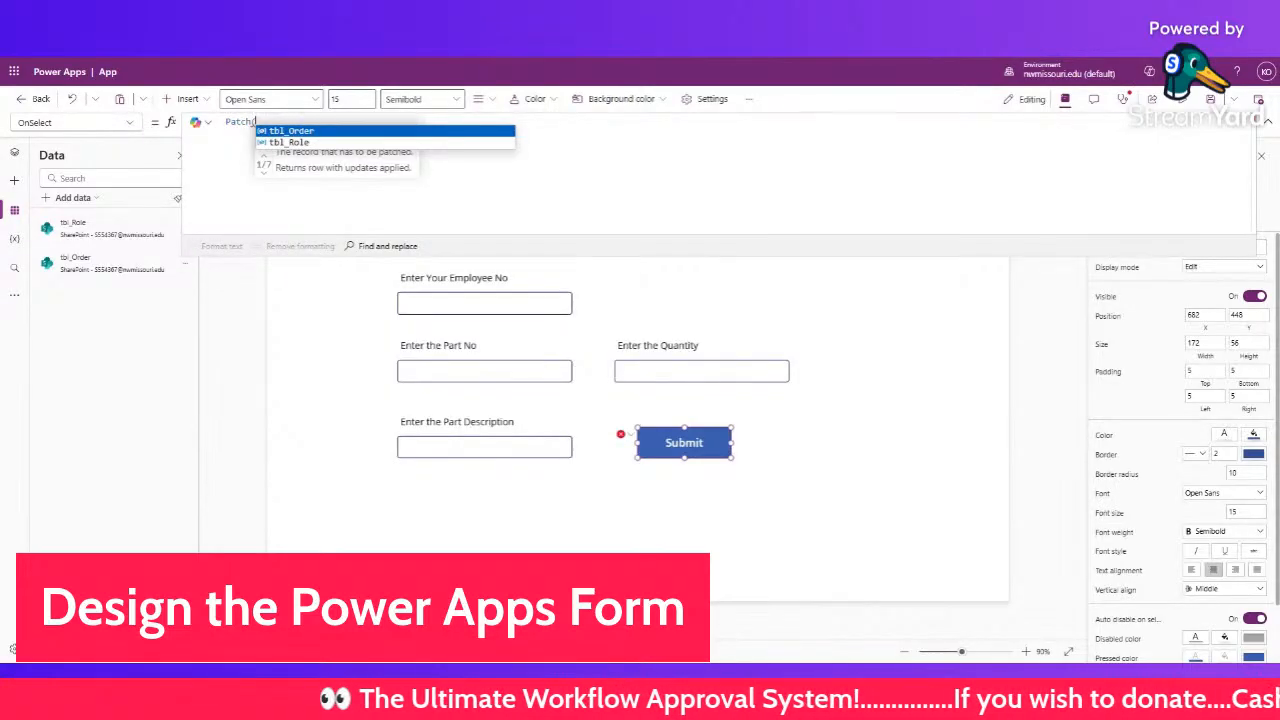
key(Tab)
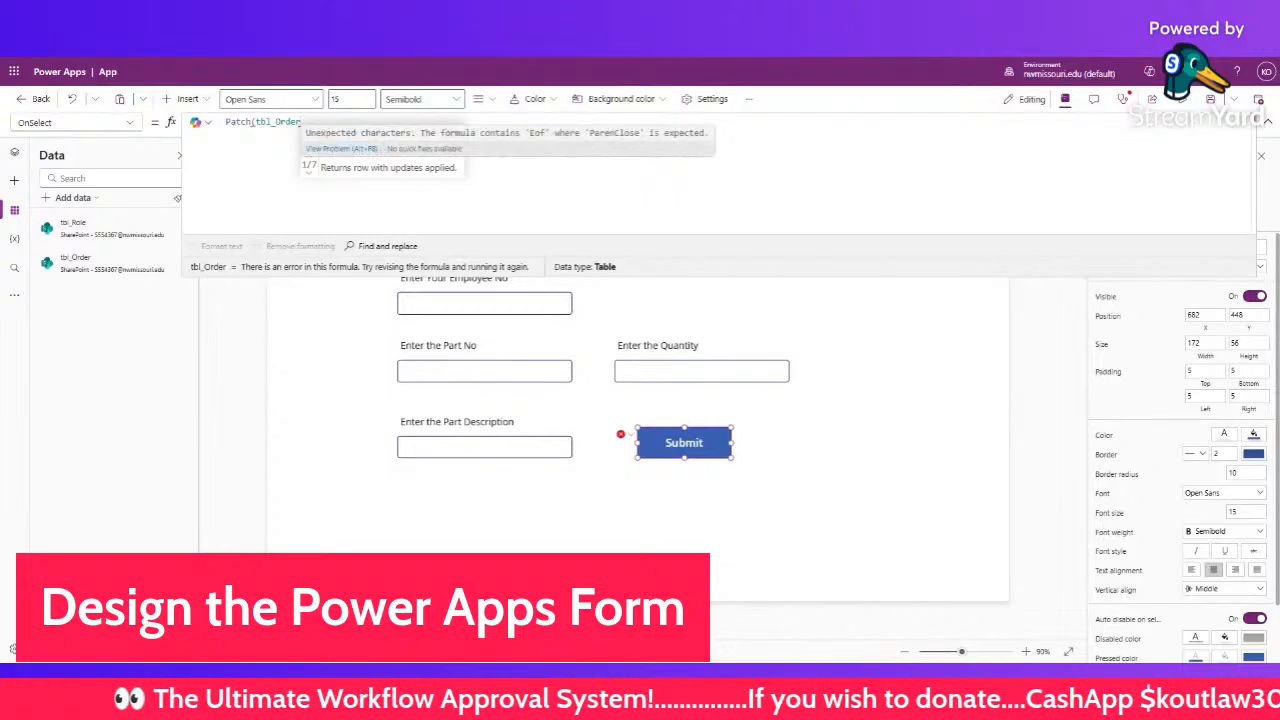
text(,)
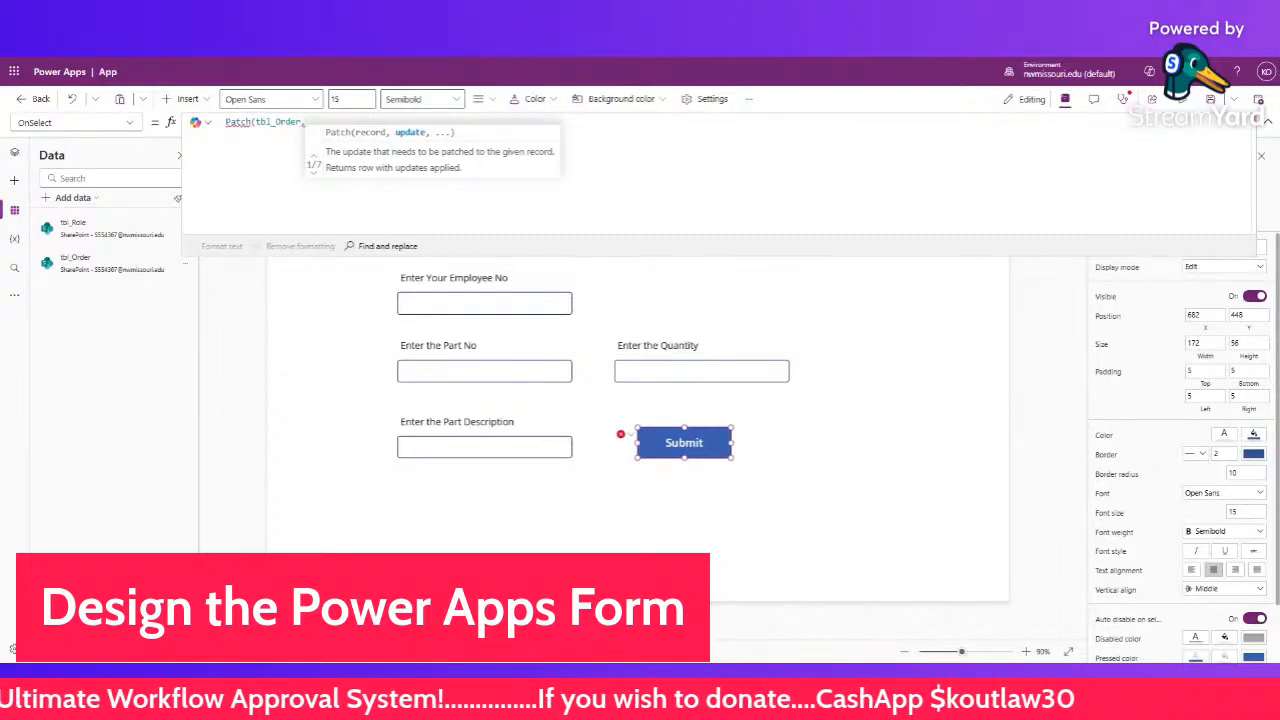
text(Title)
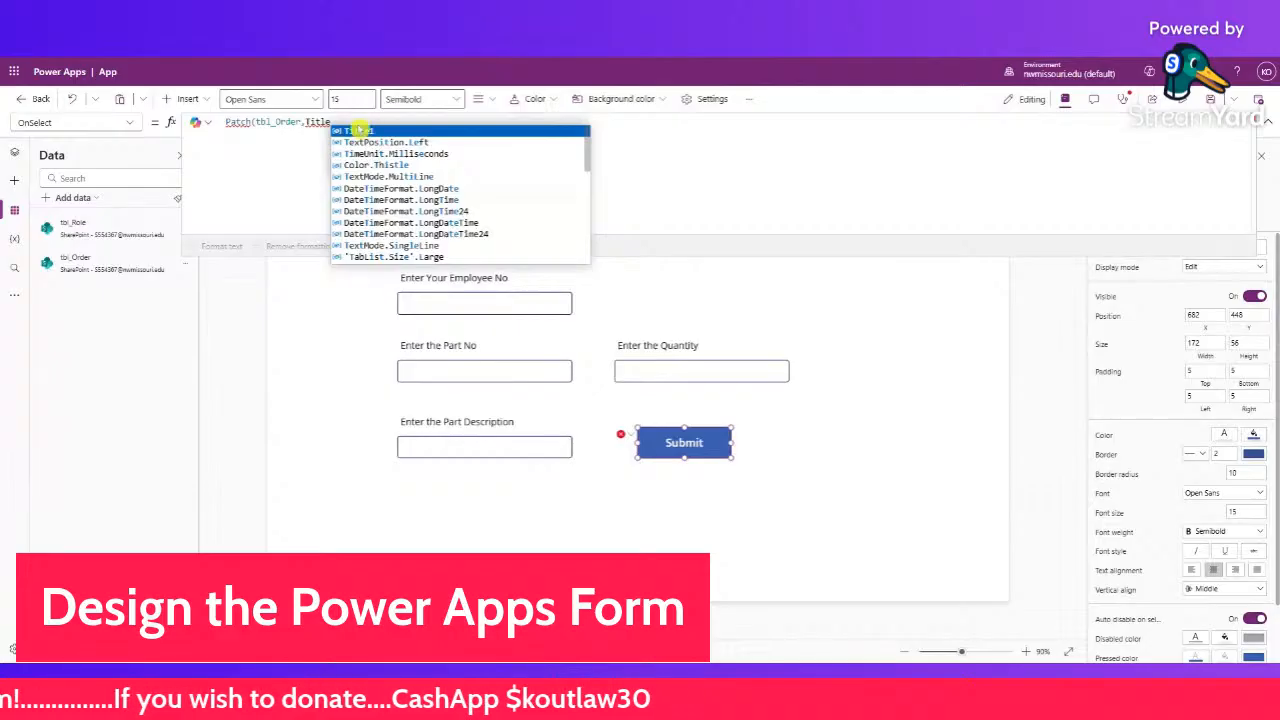
text(:)
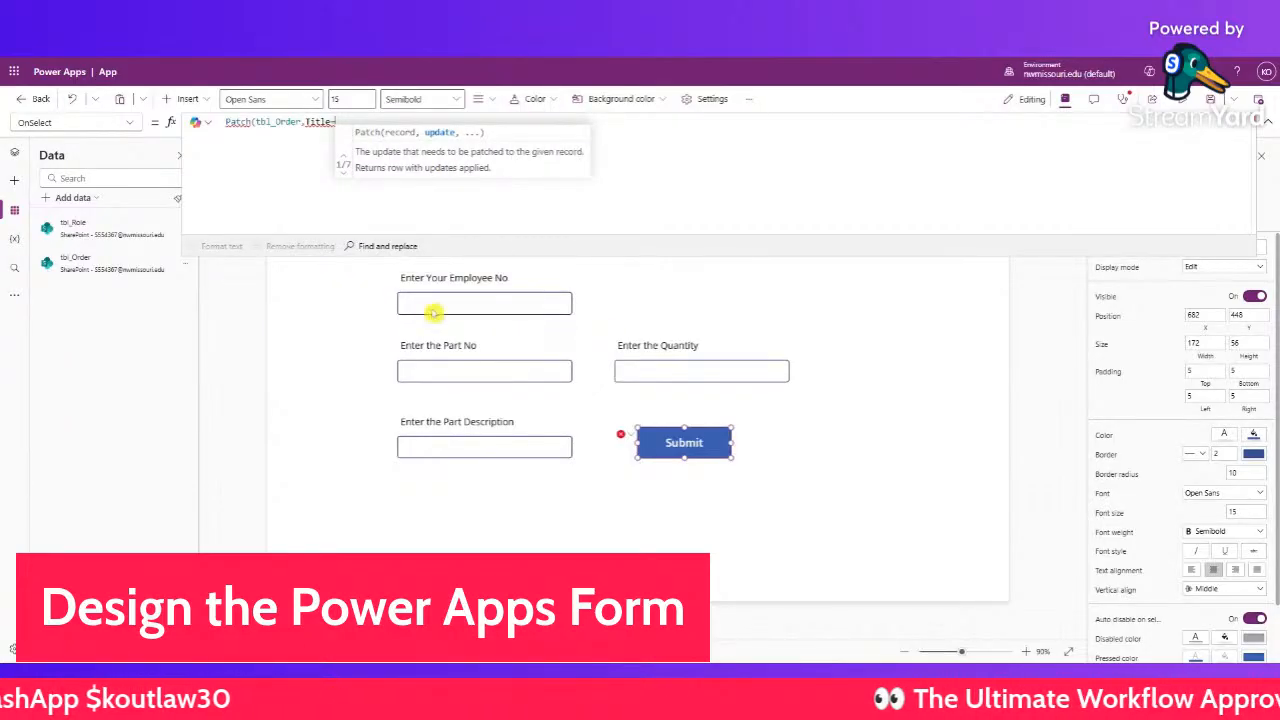
- Add the opening brace so the formula reads Patch(tbl_Order,{Title:, then select the Employee No input
click(431, 306)
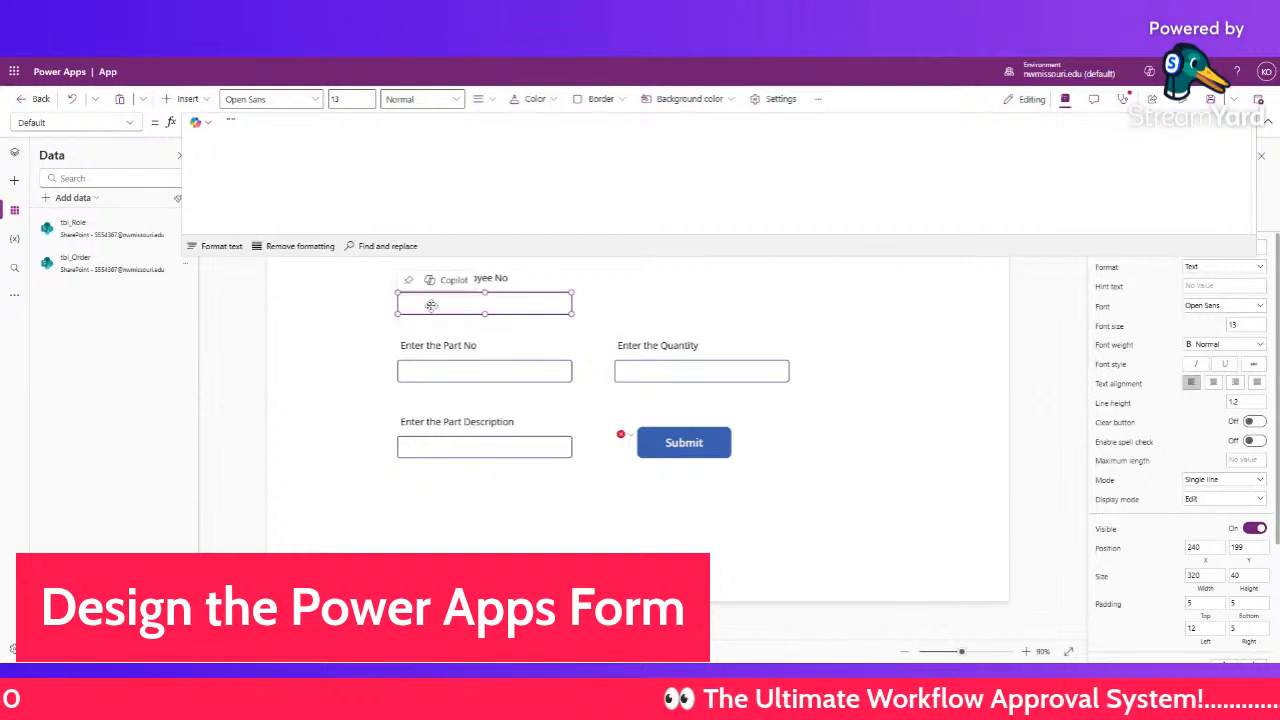
click(666, 440)
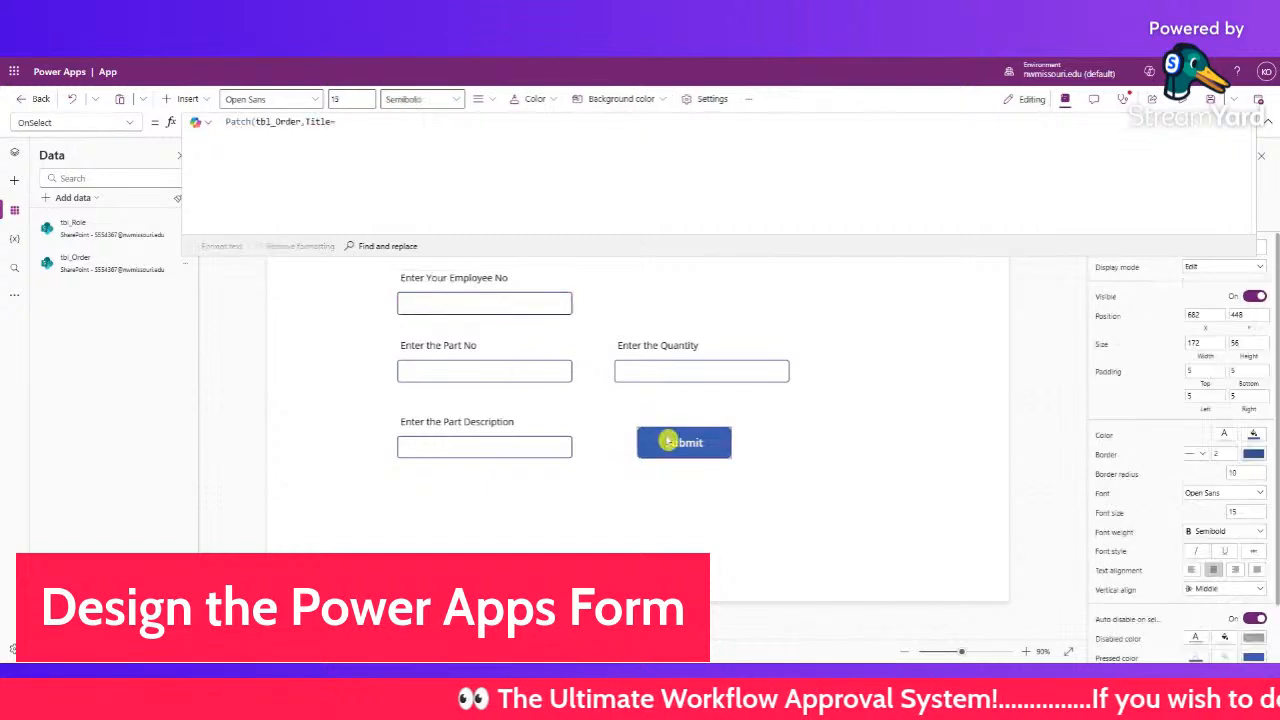
double_click(310, 121)
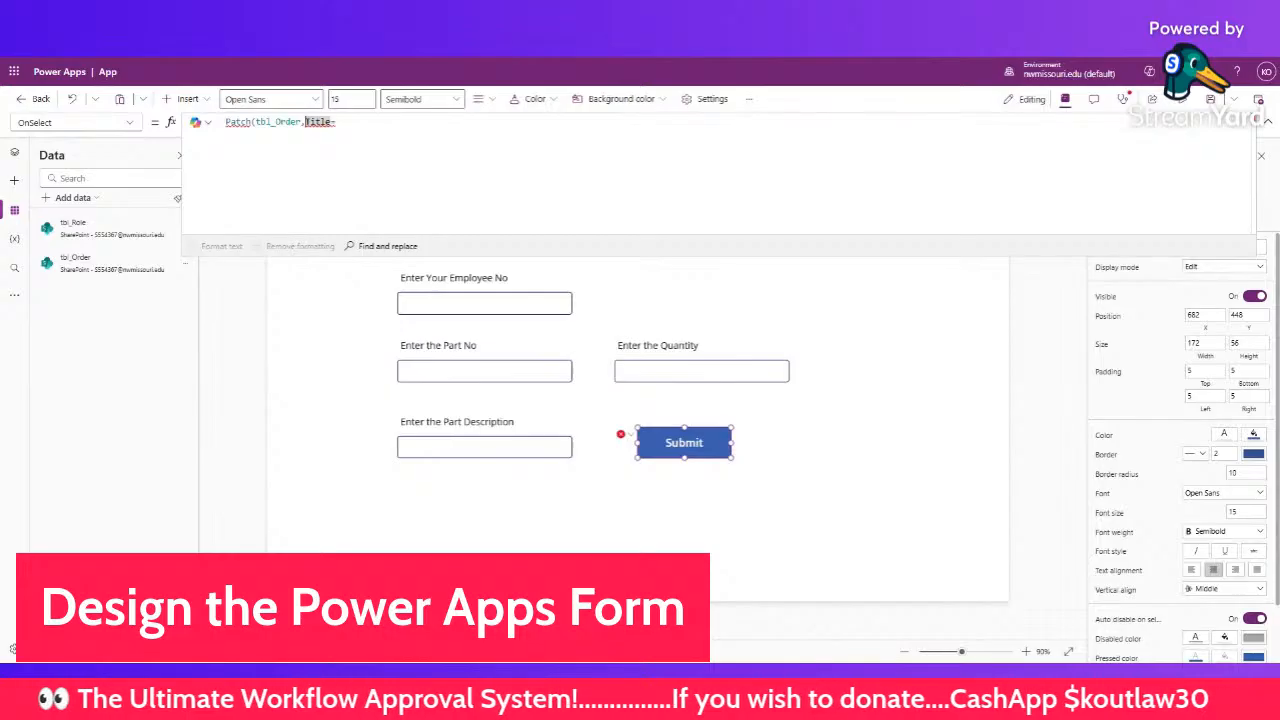
text({)
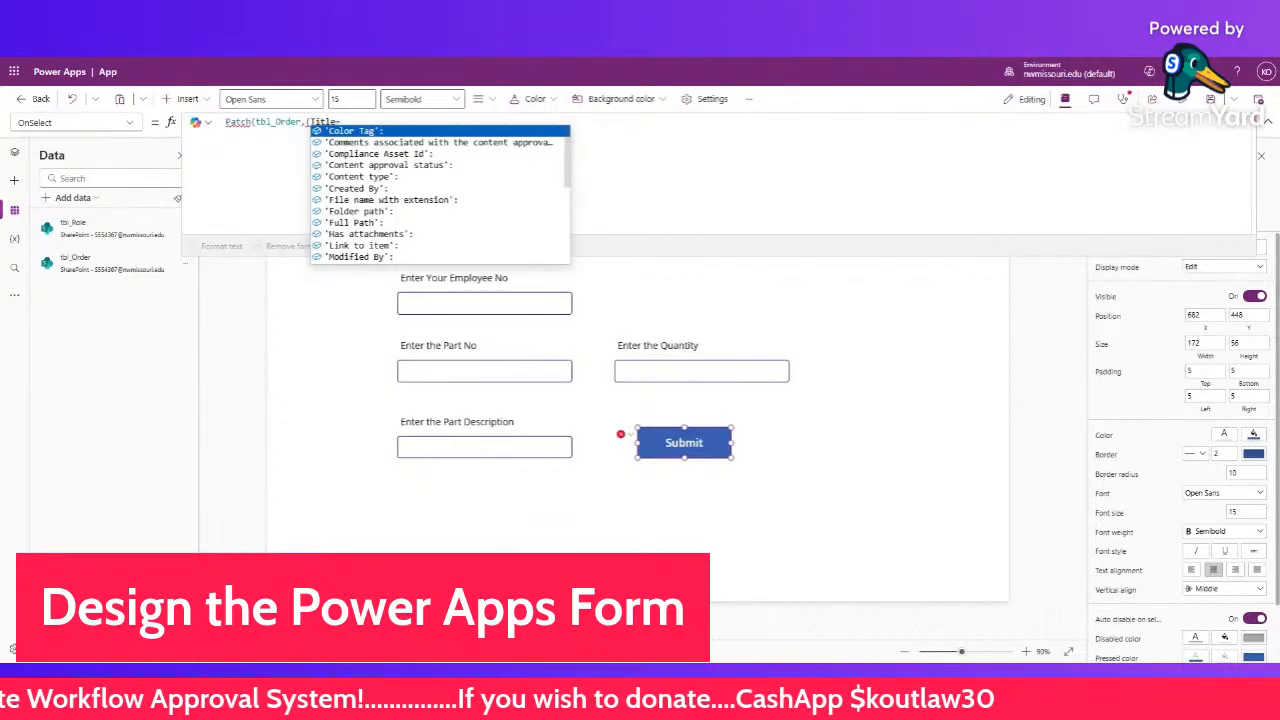
key(Escape)
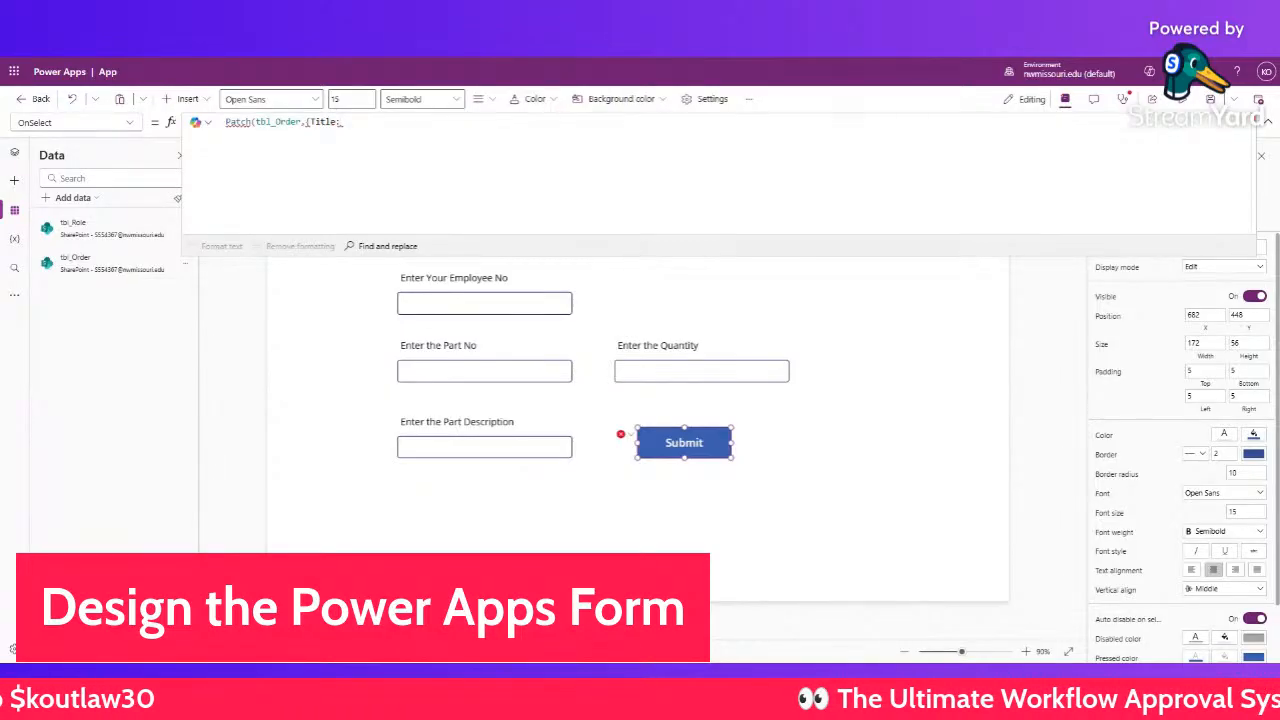
click(449, 303)
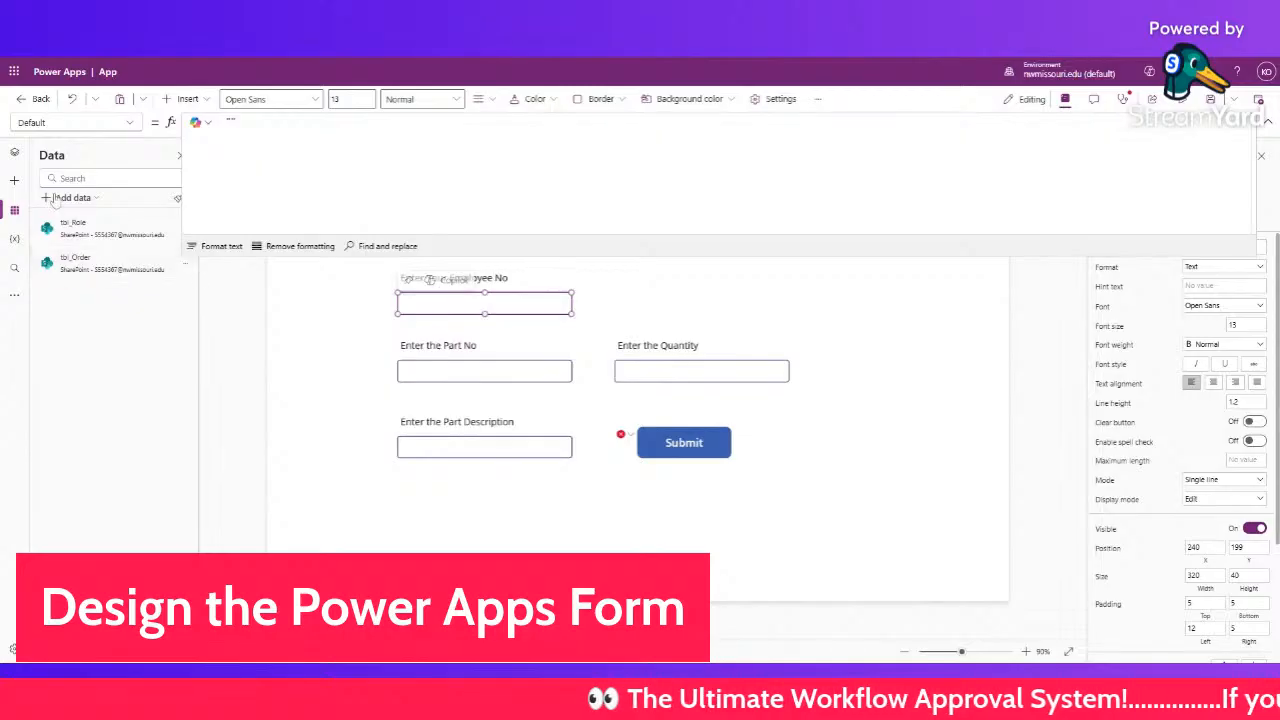
click(14, 182)
- Map Title to TextInput2.Text and PartNo to TextInput2_1.Text in the Patch formula
click(14, 152)
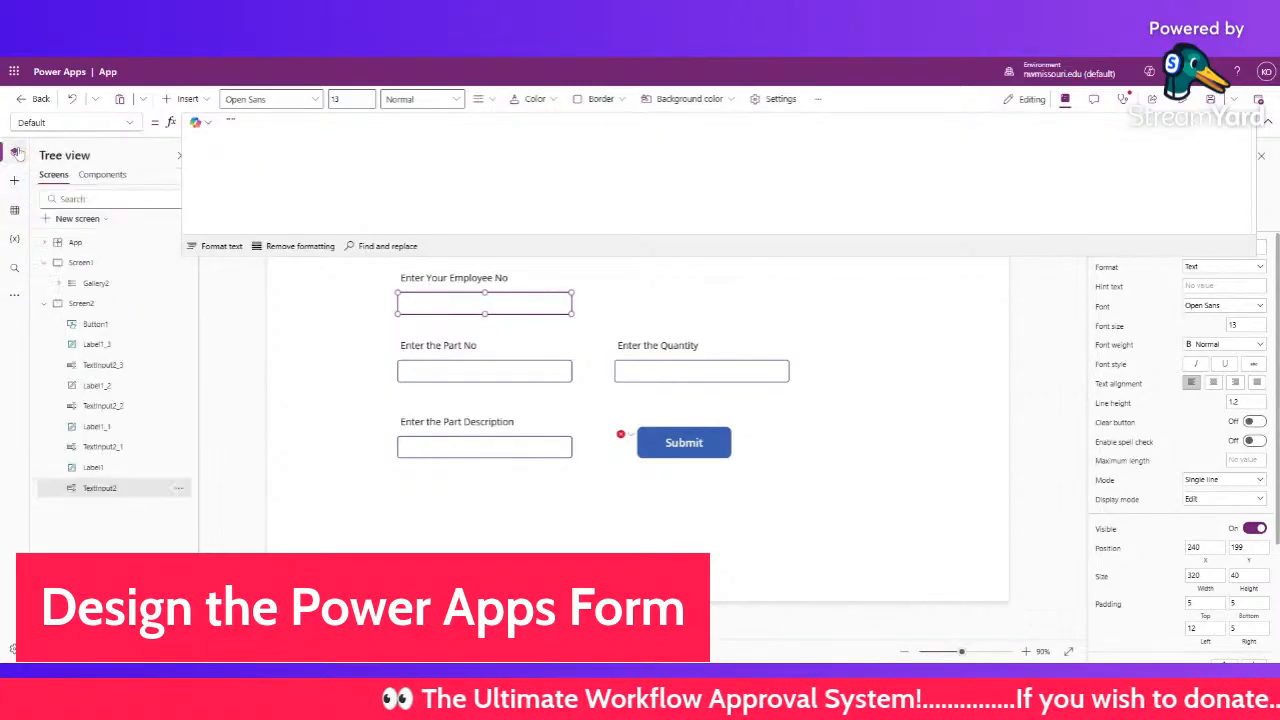
double_click(116, 492)
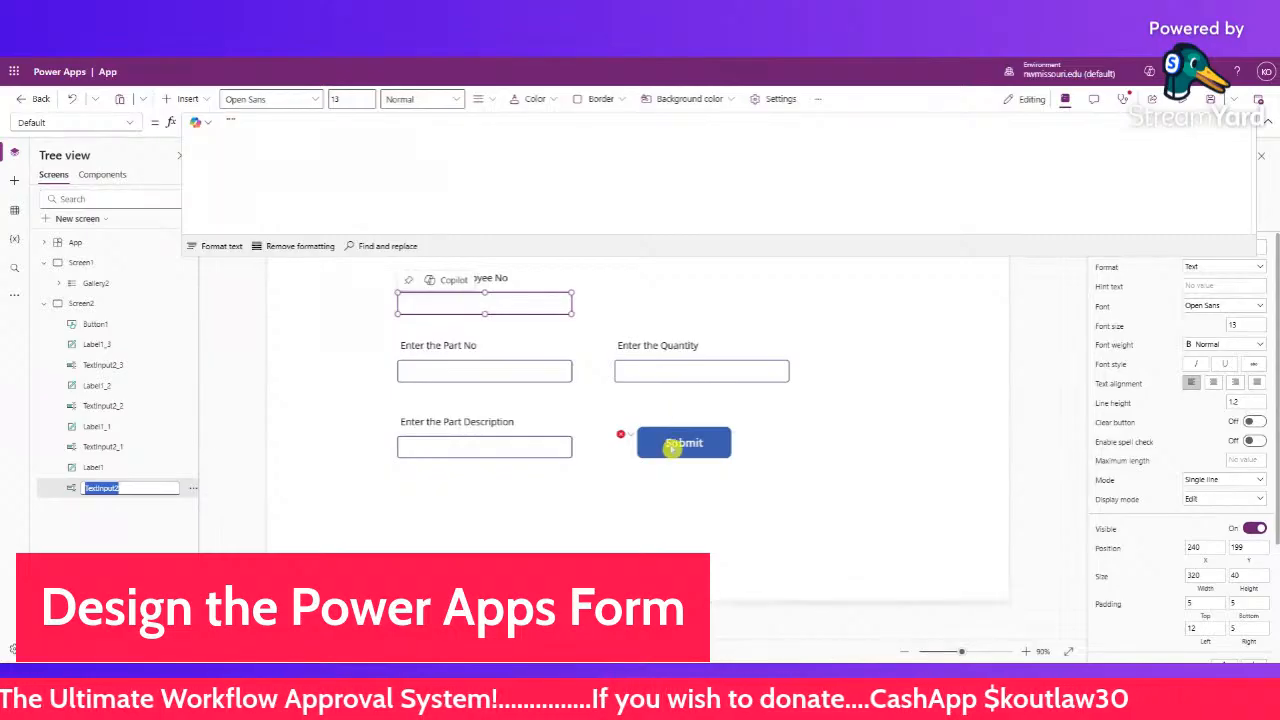
click(674, 442)
text(TextInput2)
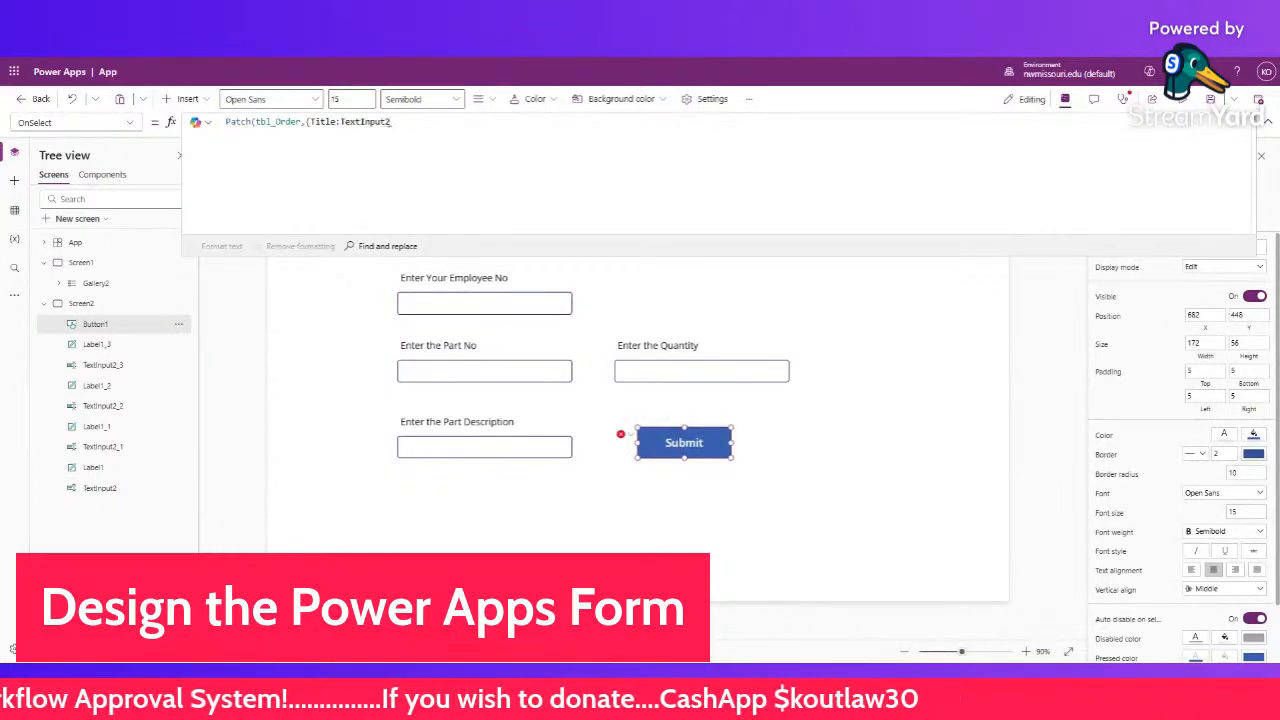
text(.)
key(Tab)
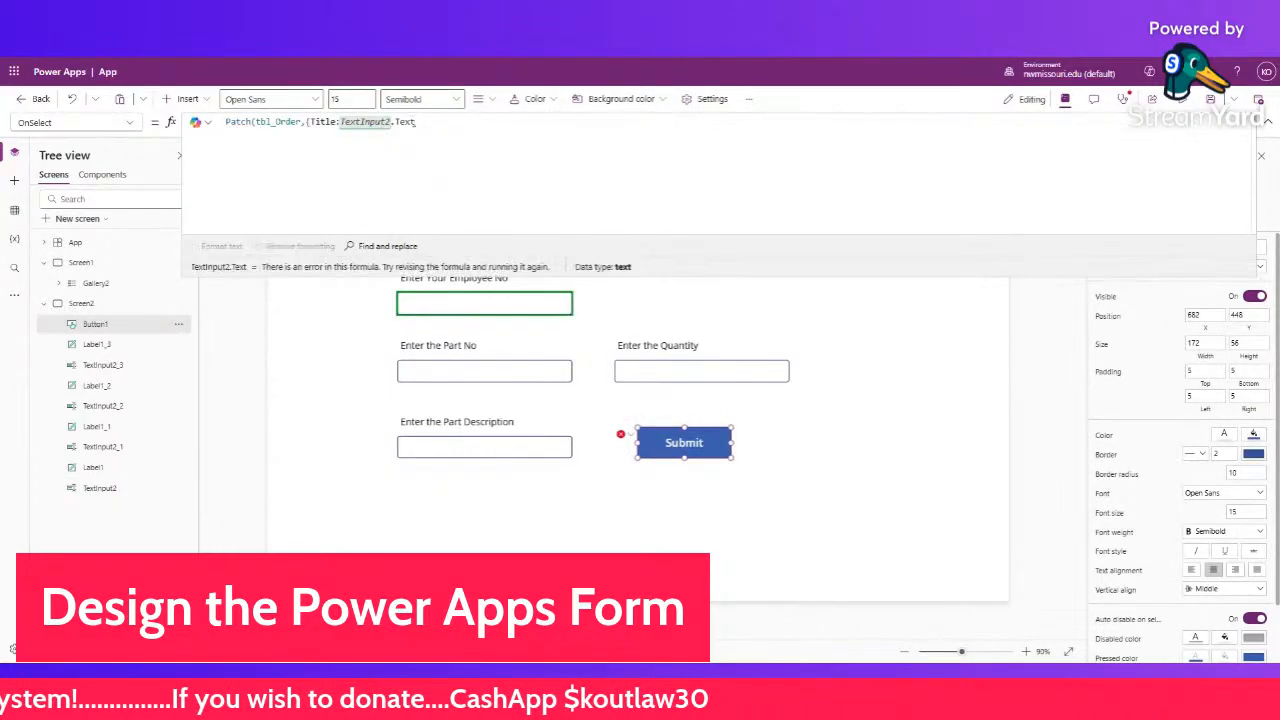
click(429, 367)
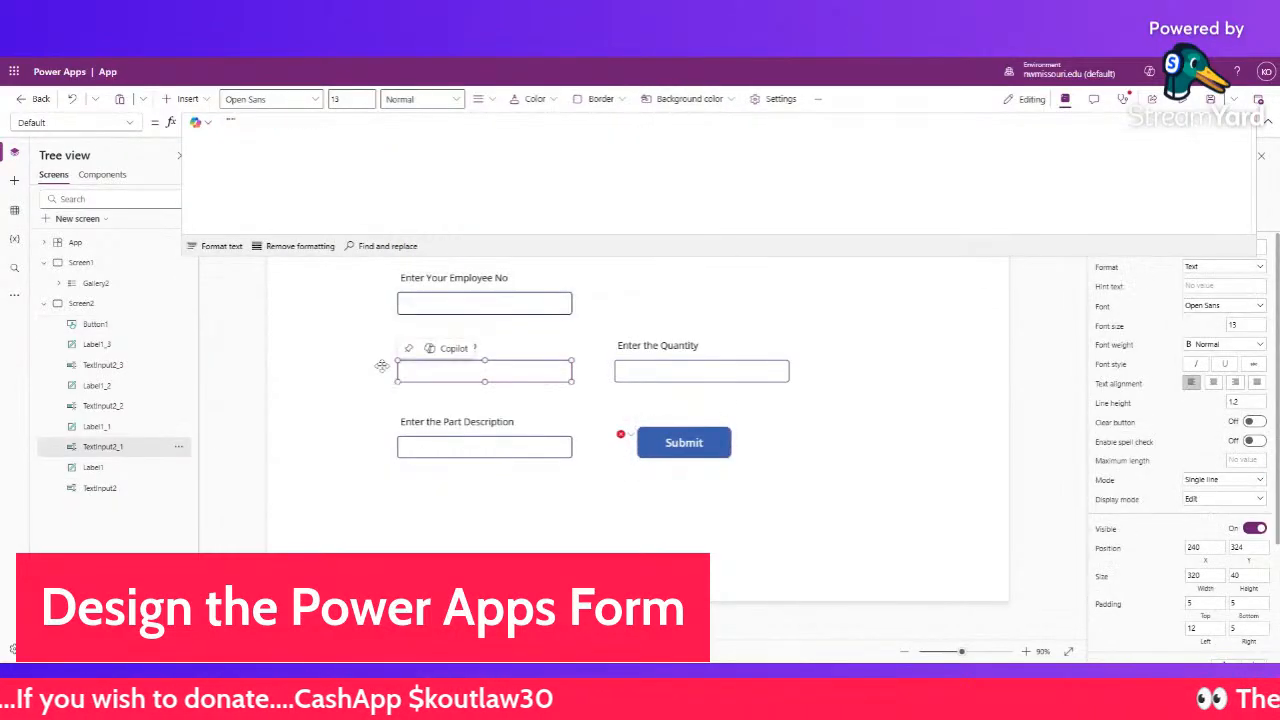
double_click(127, 452)
click(670, 444)
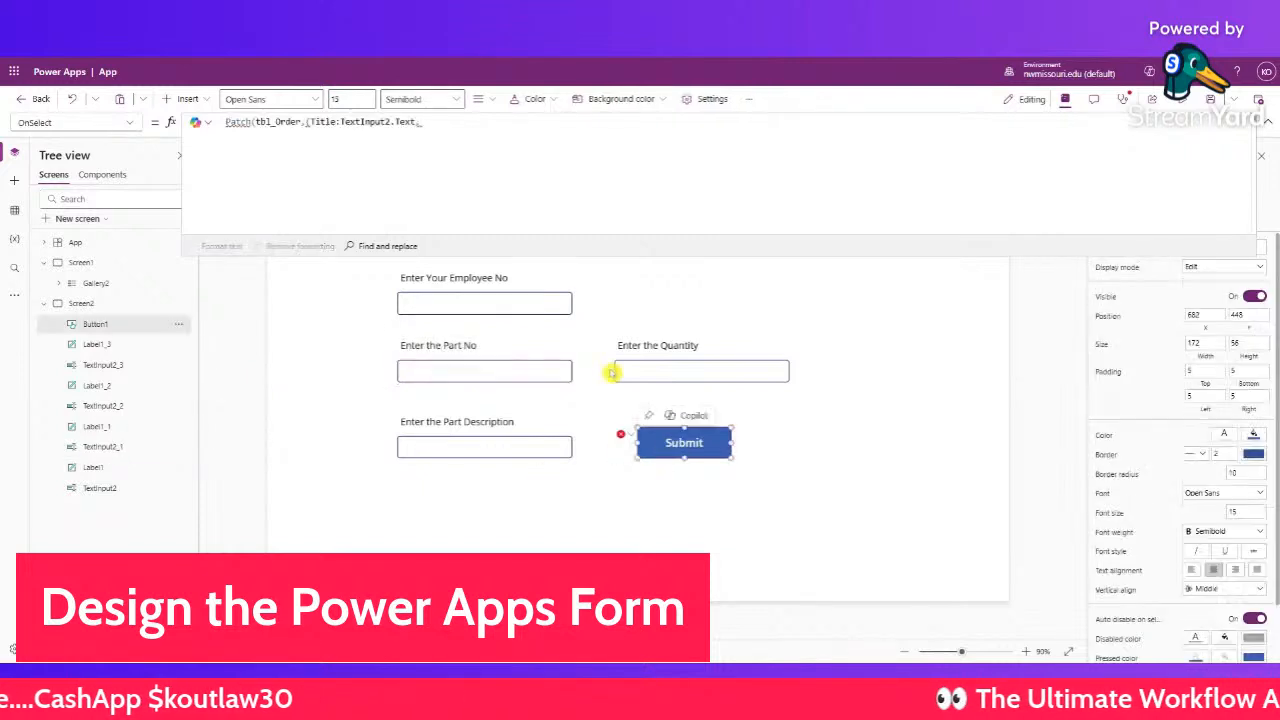
text(P)
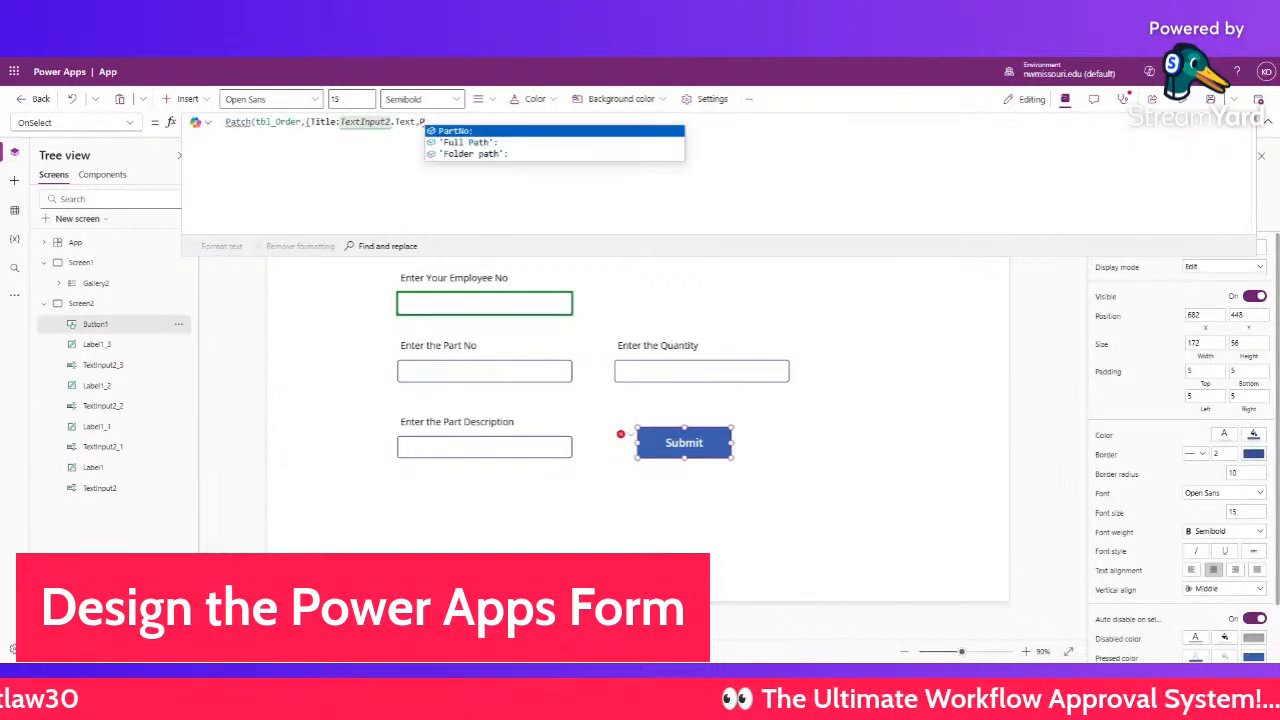
text(artNo:TextInput2_1.)
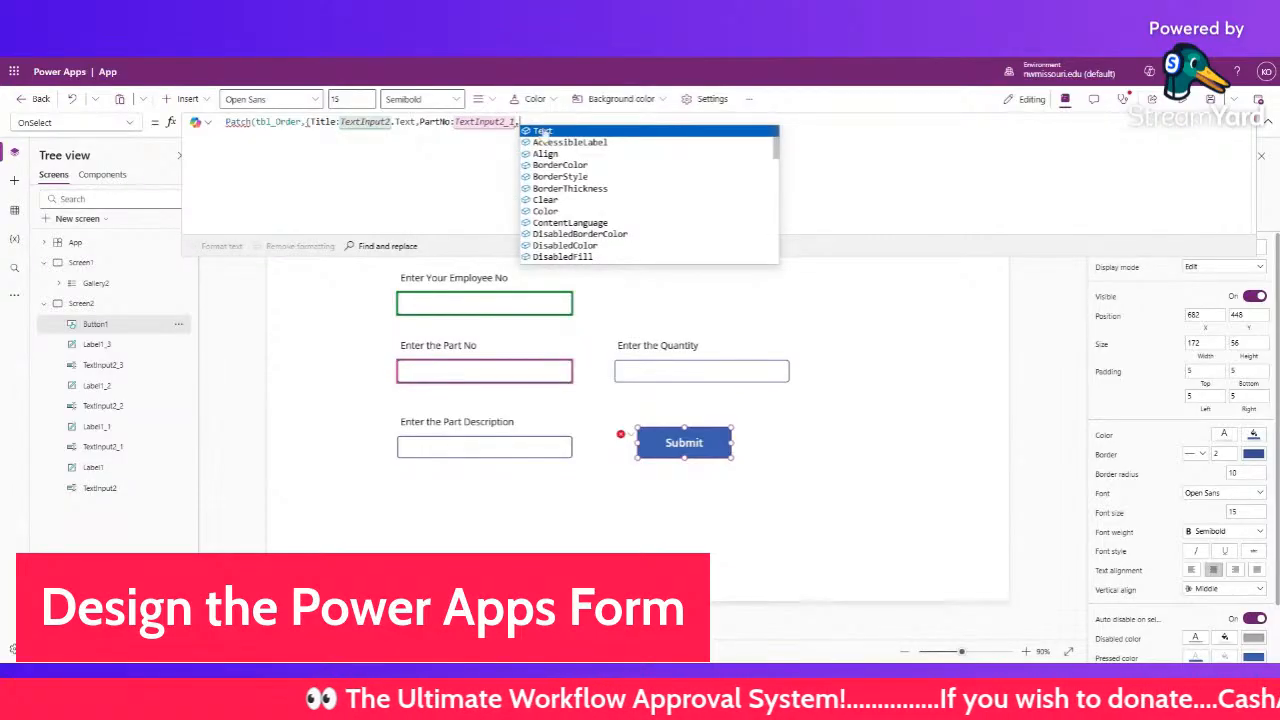
click(544, 132)
- Map Description to TextInput2_2.Text in the Patch formula
click(445, 446)
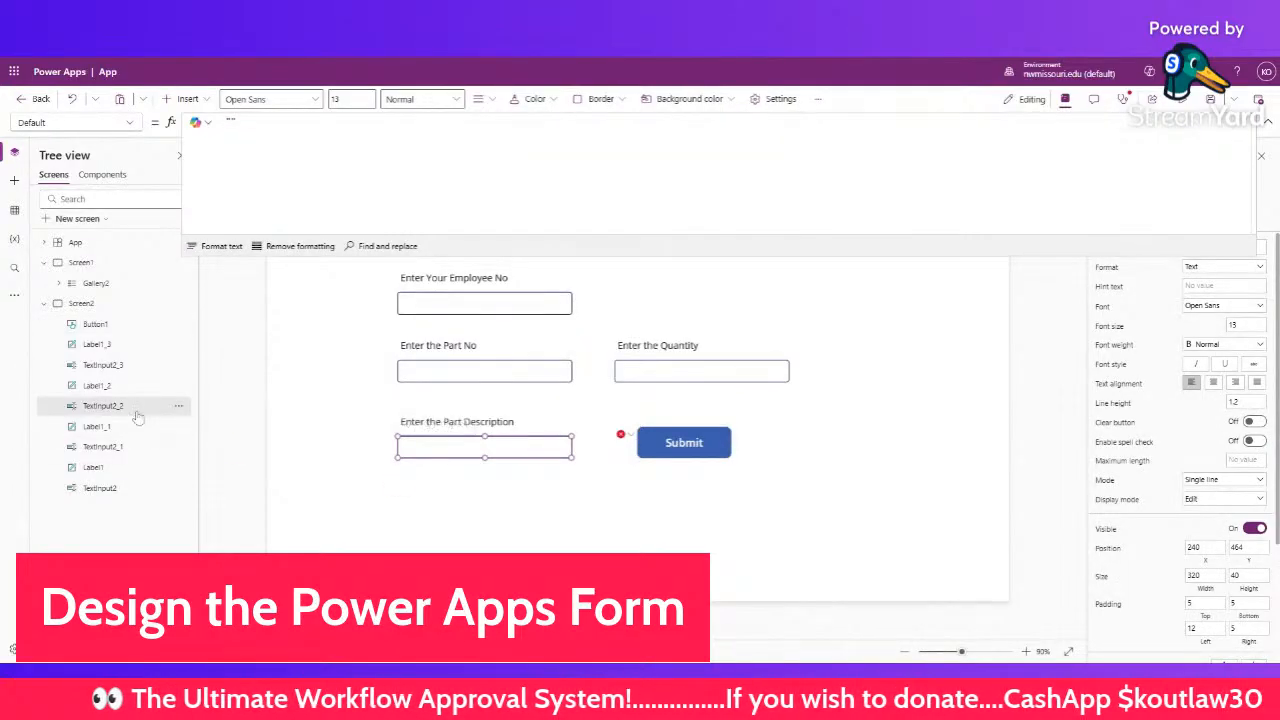
double_click(140, 406)
click(660, 432)
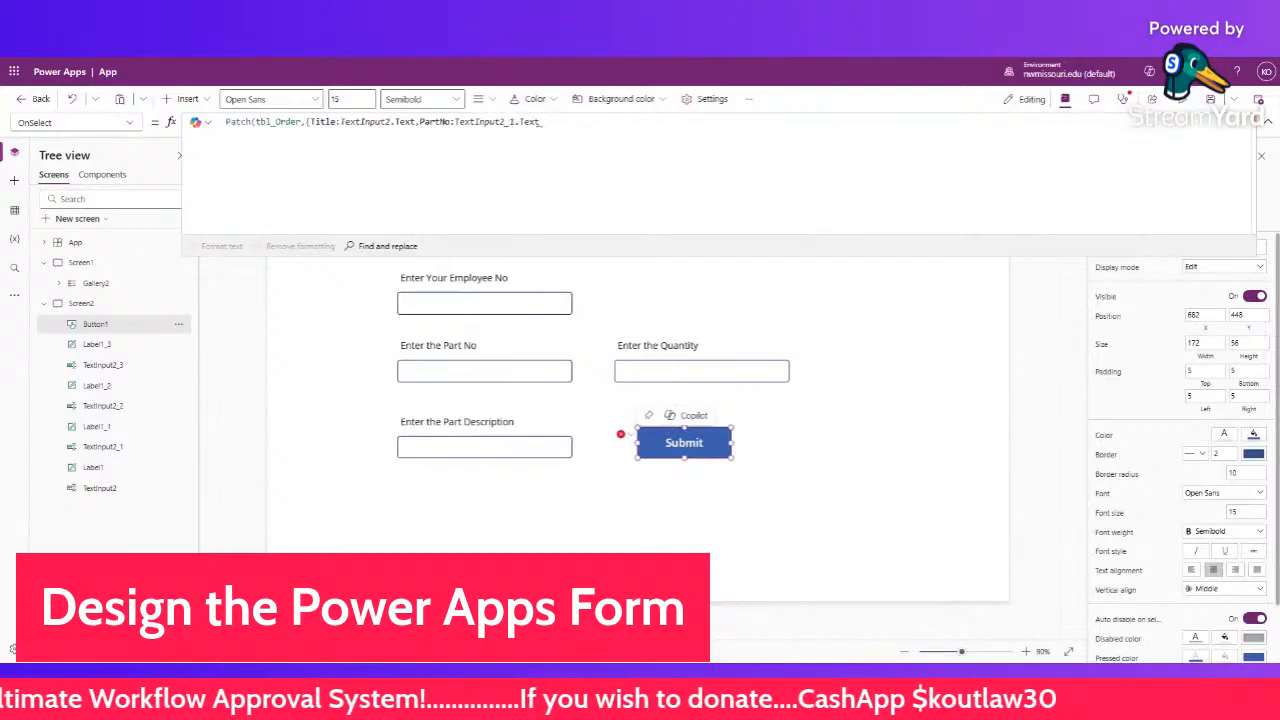
text(,)
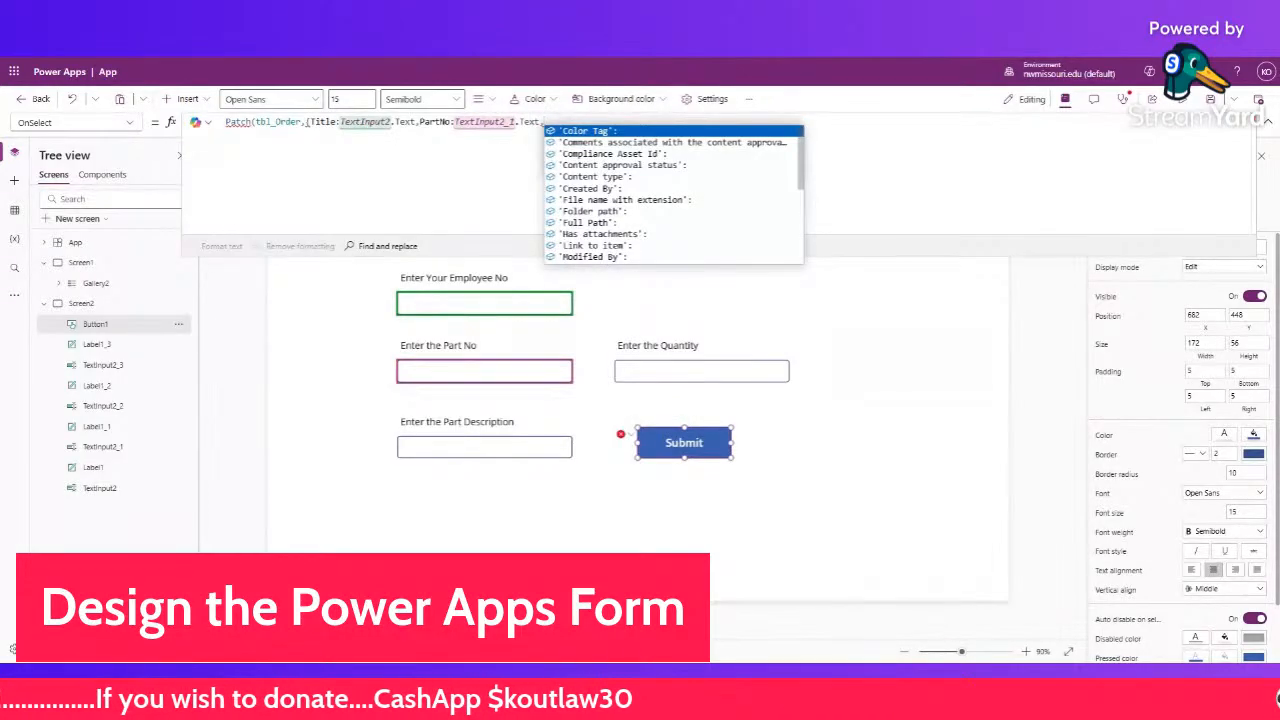
text(Description:)
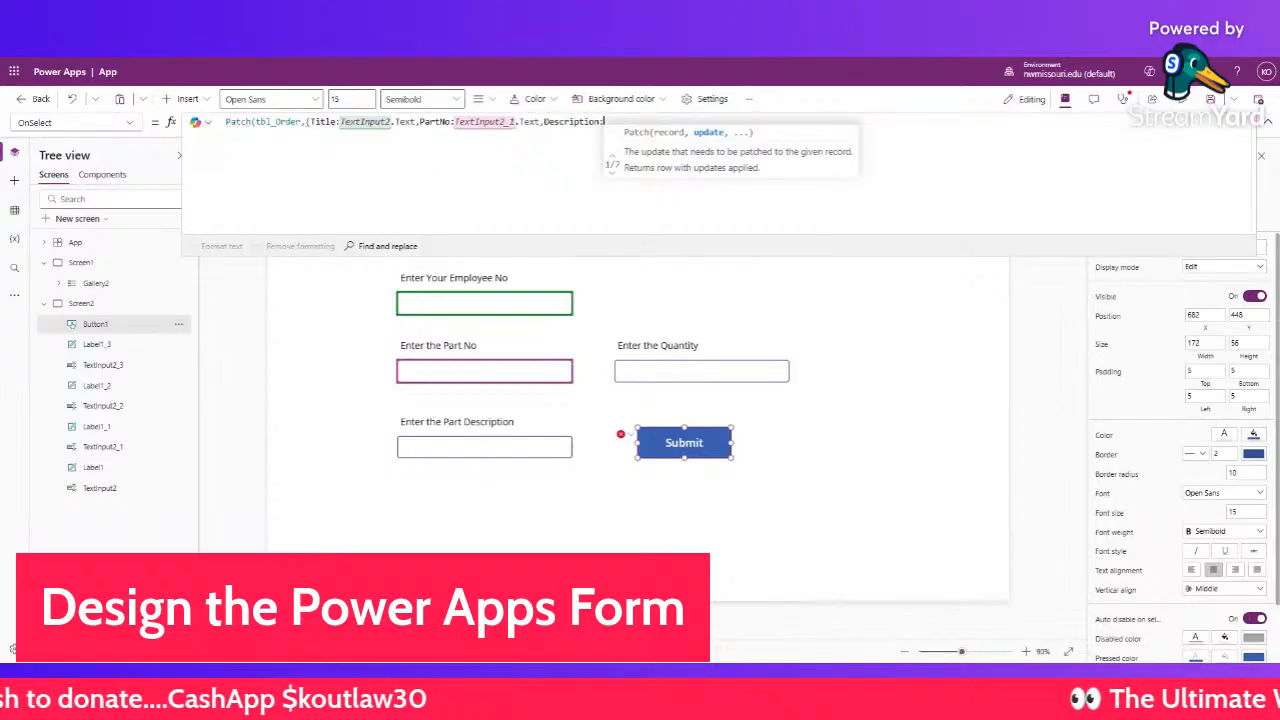
text(TextInput2_2.T)
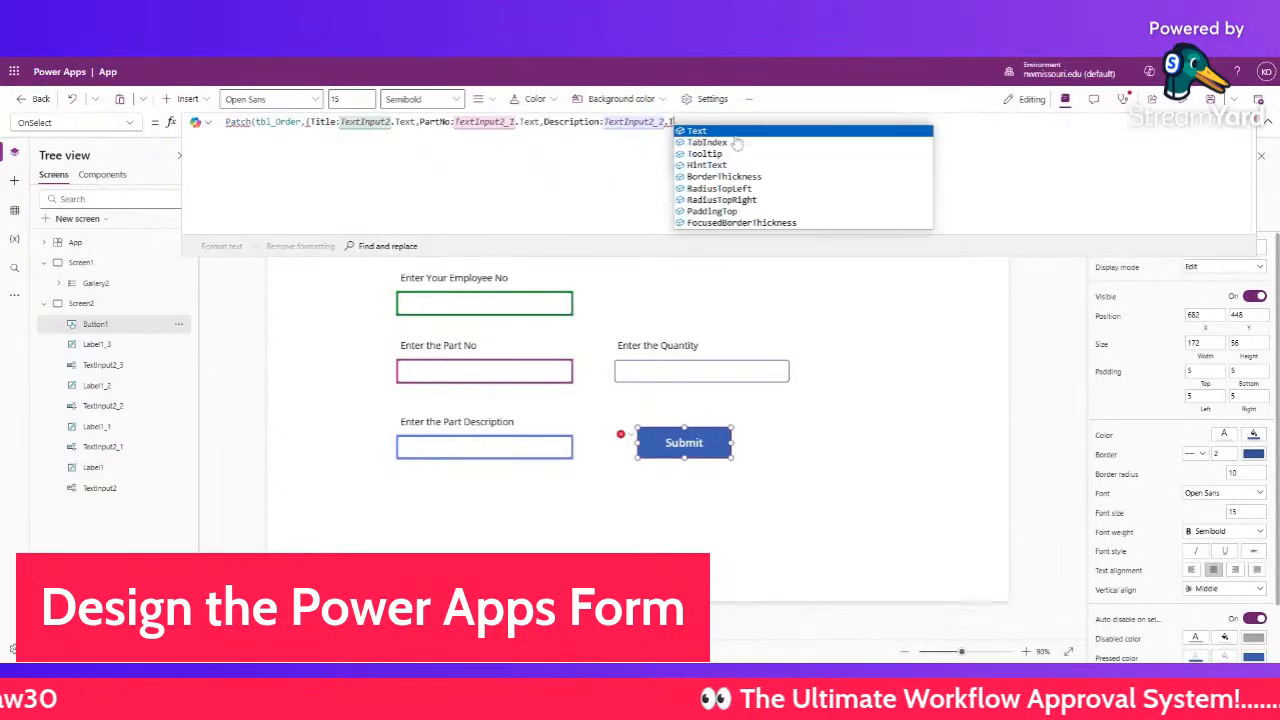
click(692, 131)
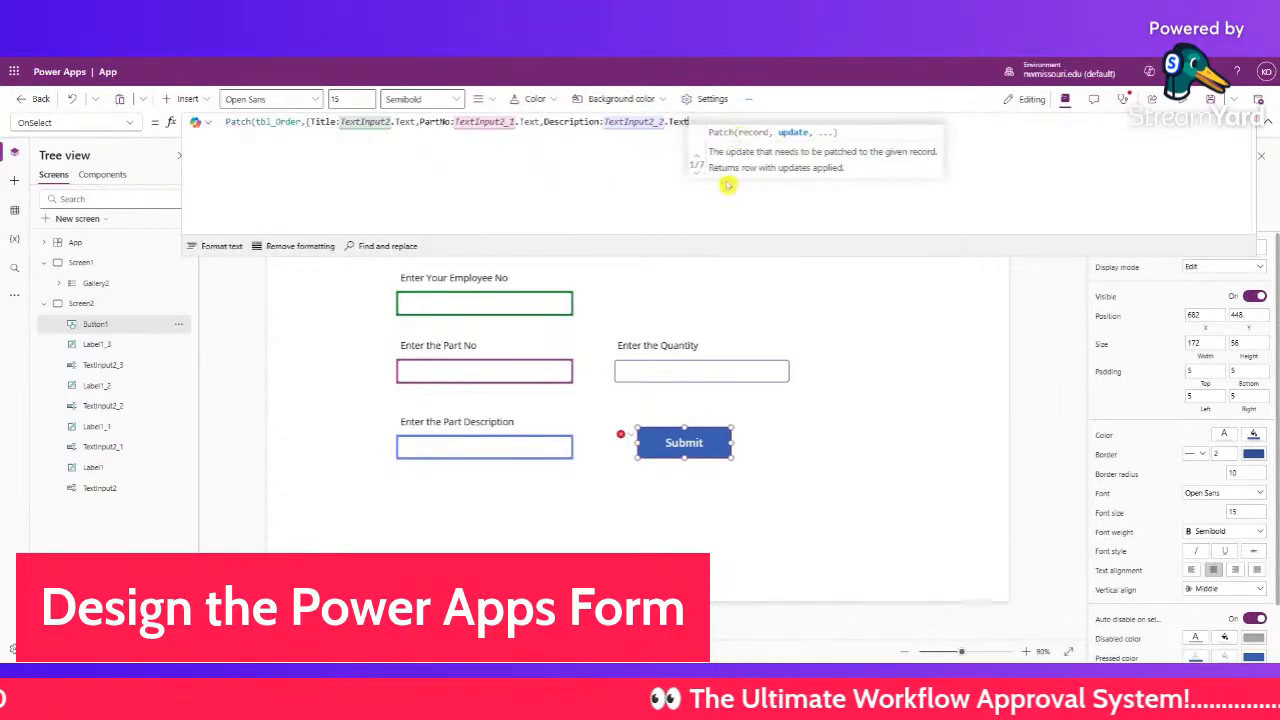
text(,)
- Map Quantity to Value(TextInput2_3.Text), close the formula, and run the app in preview
click(650, 370)
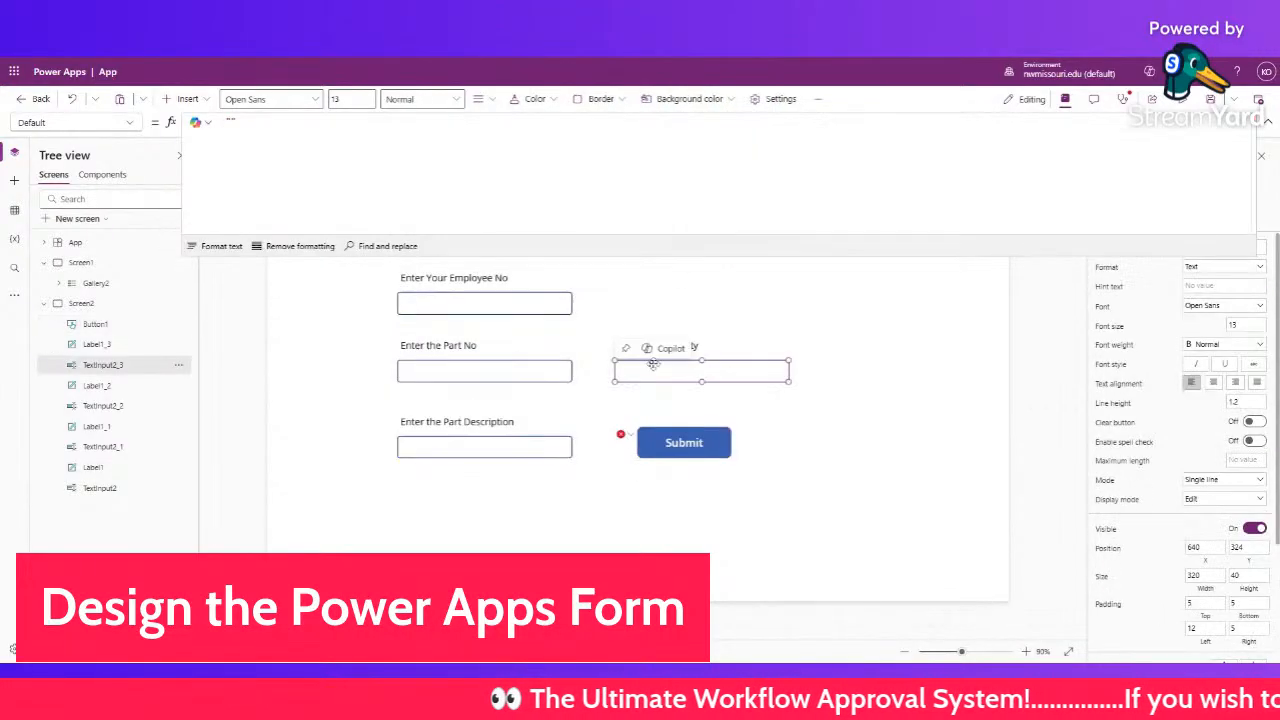
double_click(114, 366)
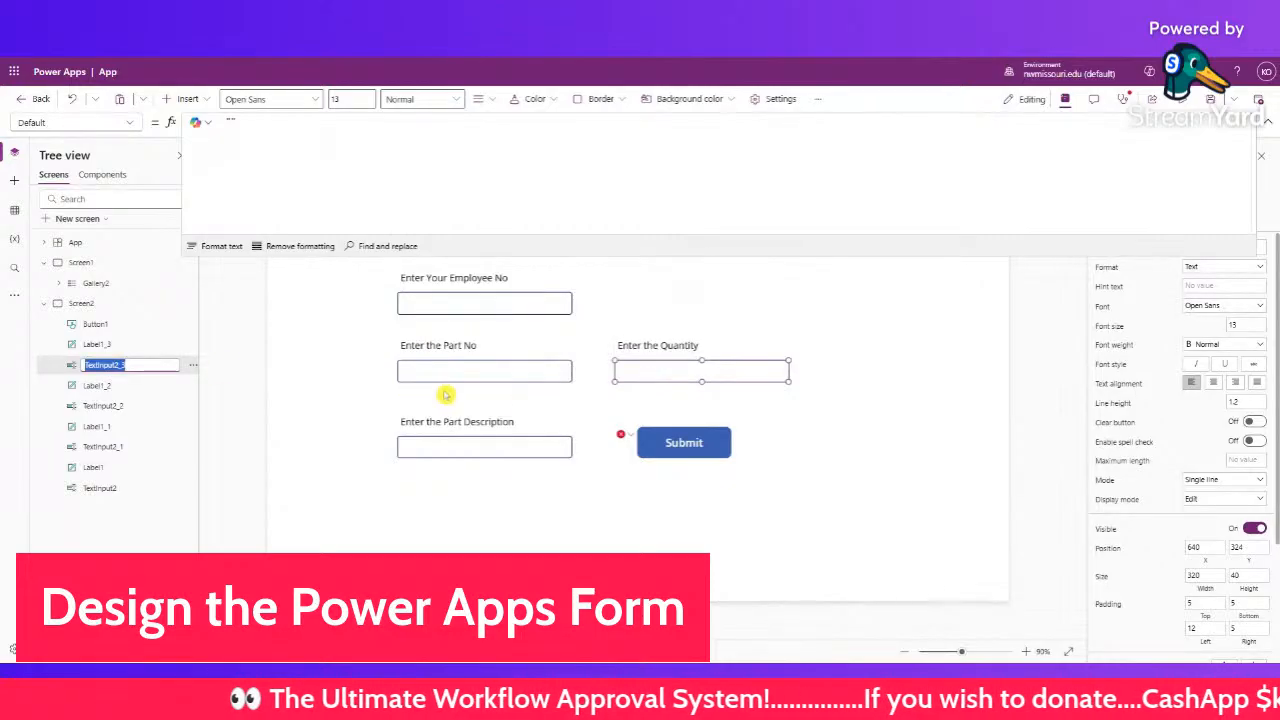
click(673, 436)
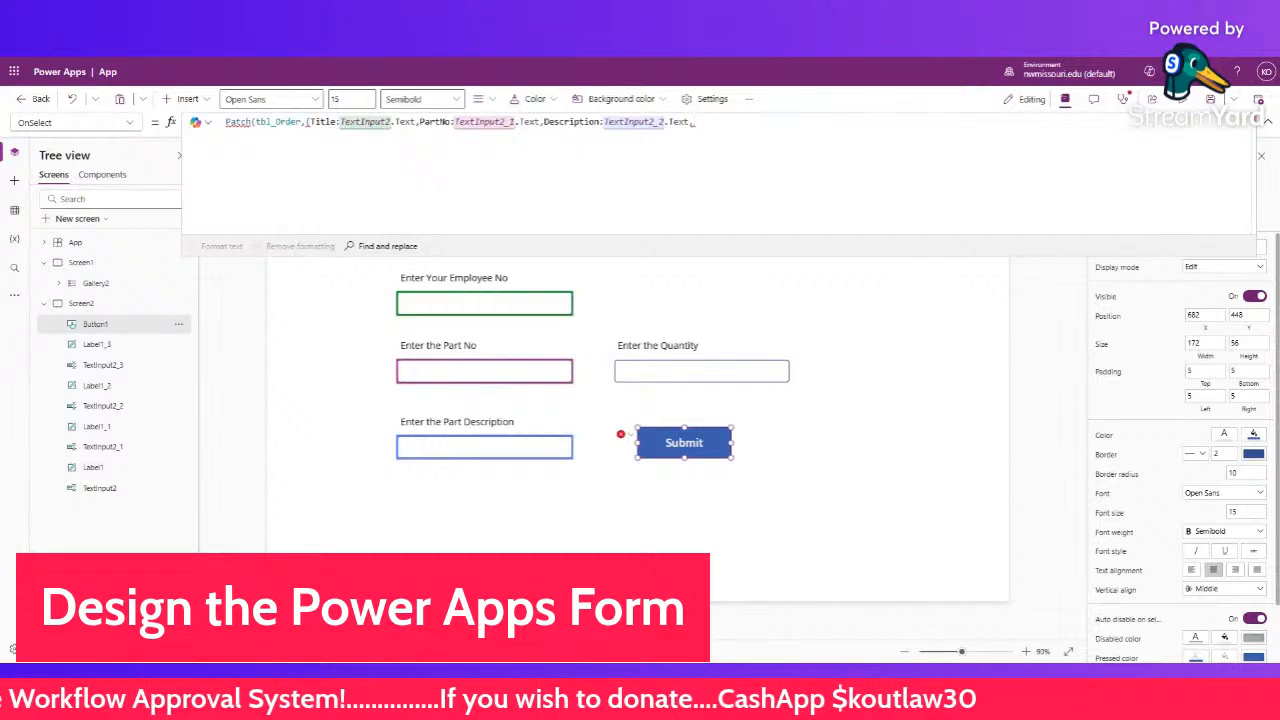
text(Quantity:)
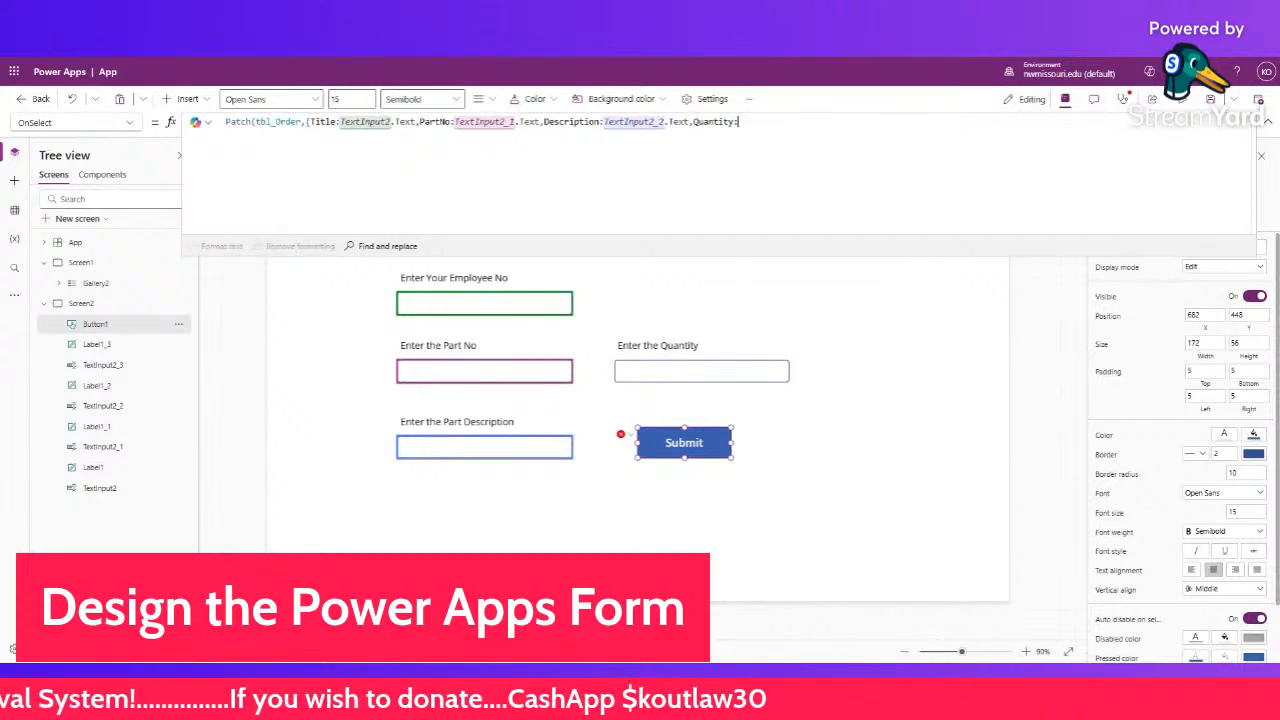
text(V)
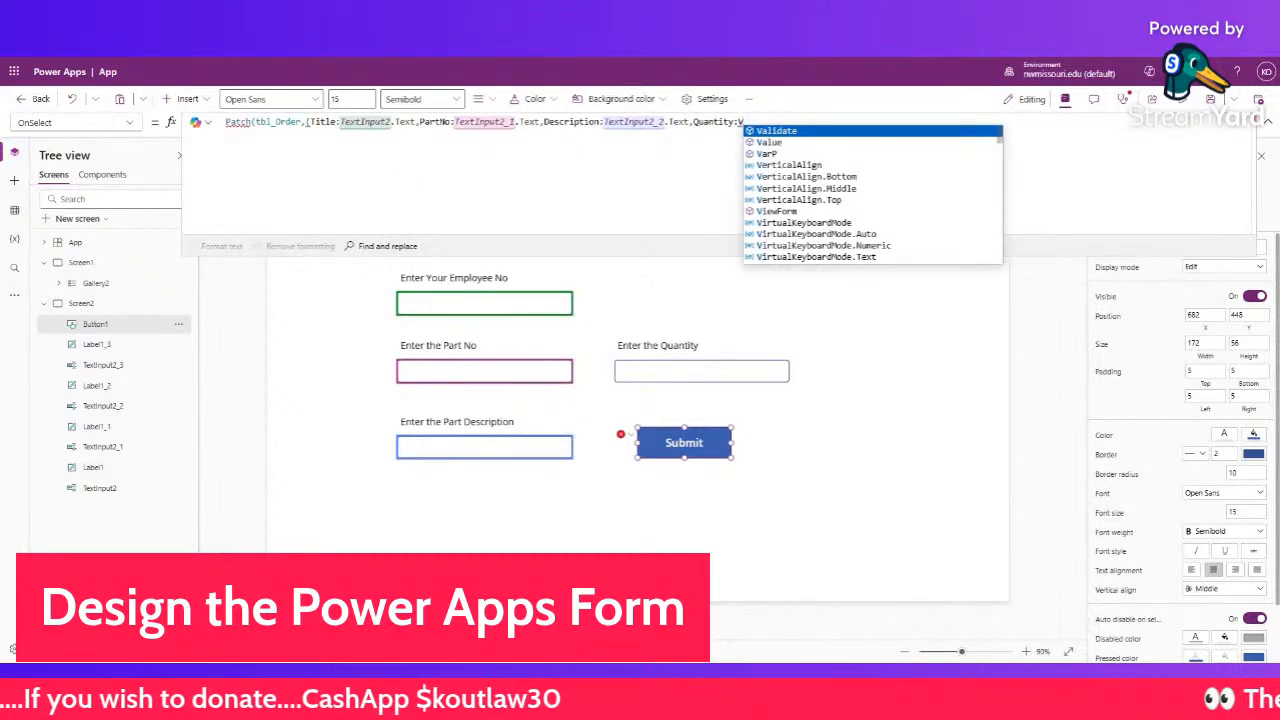
text(alue(TextInput2_3.)
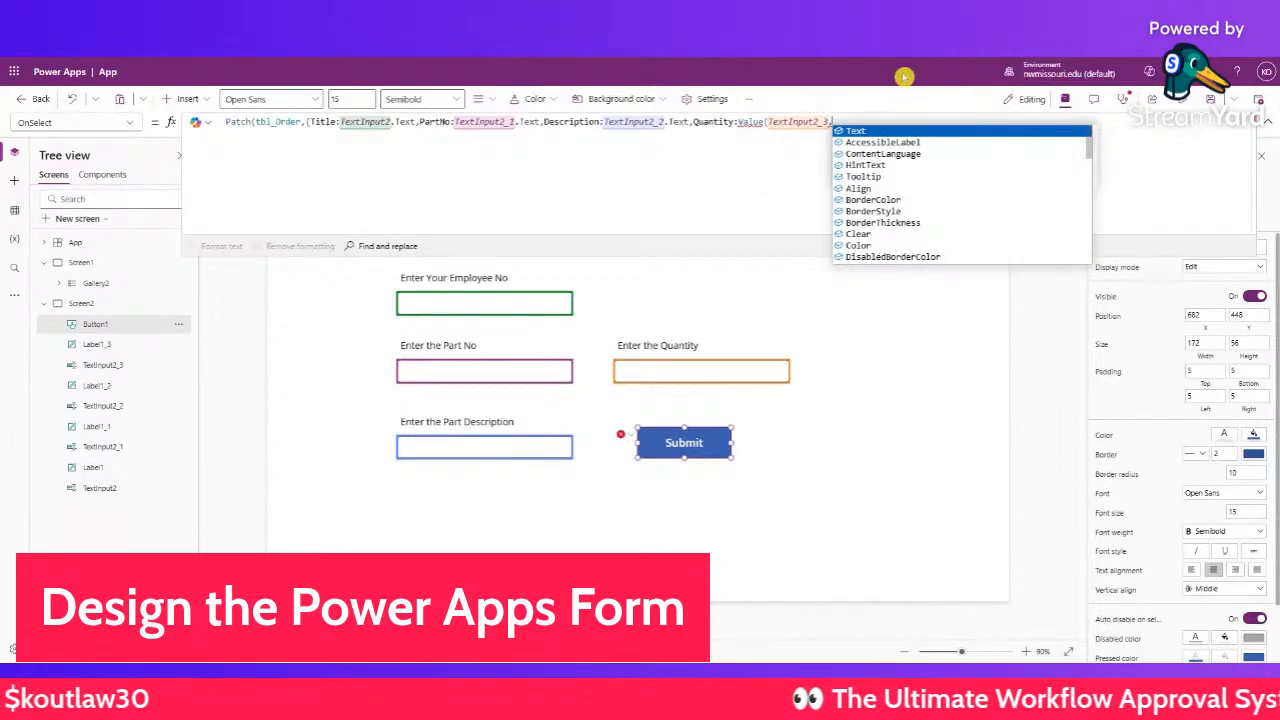
click(869, 133)
text())
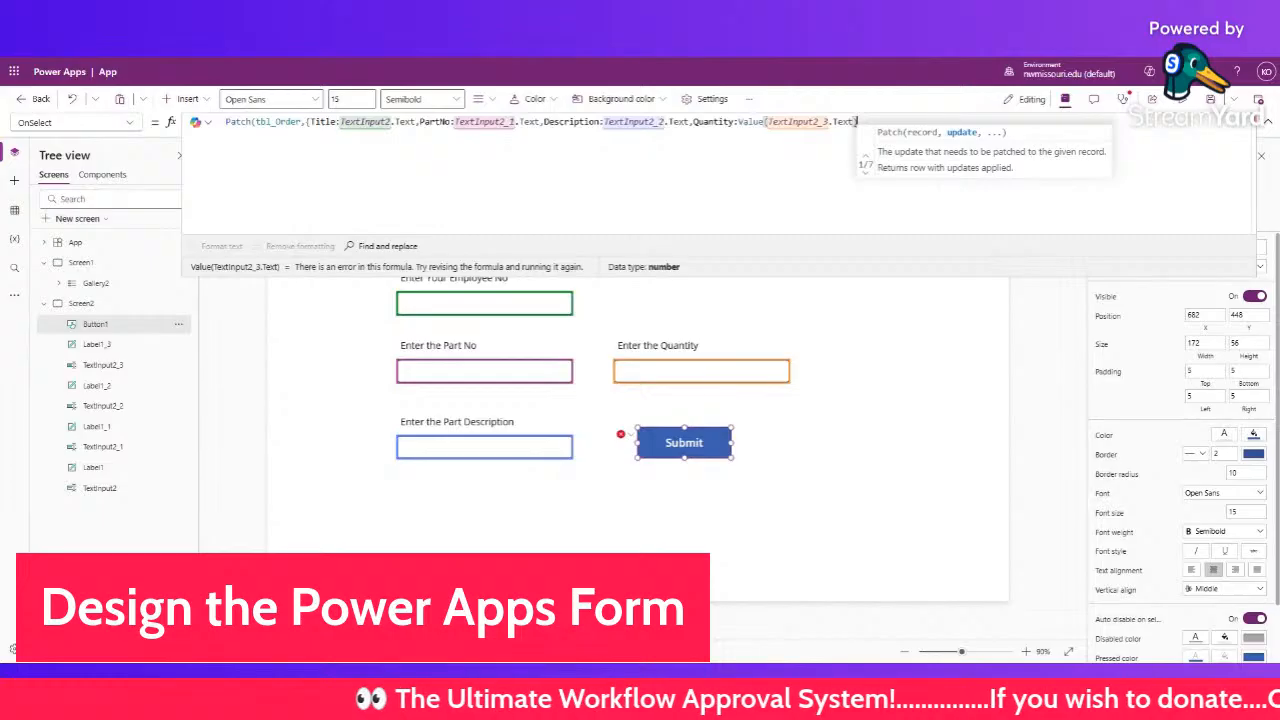
text(})
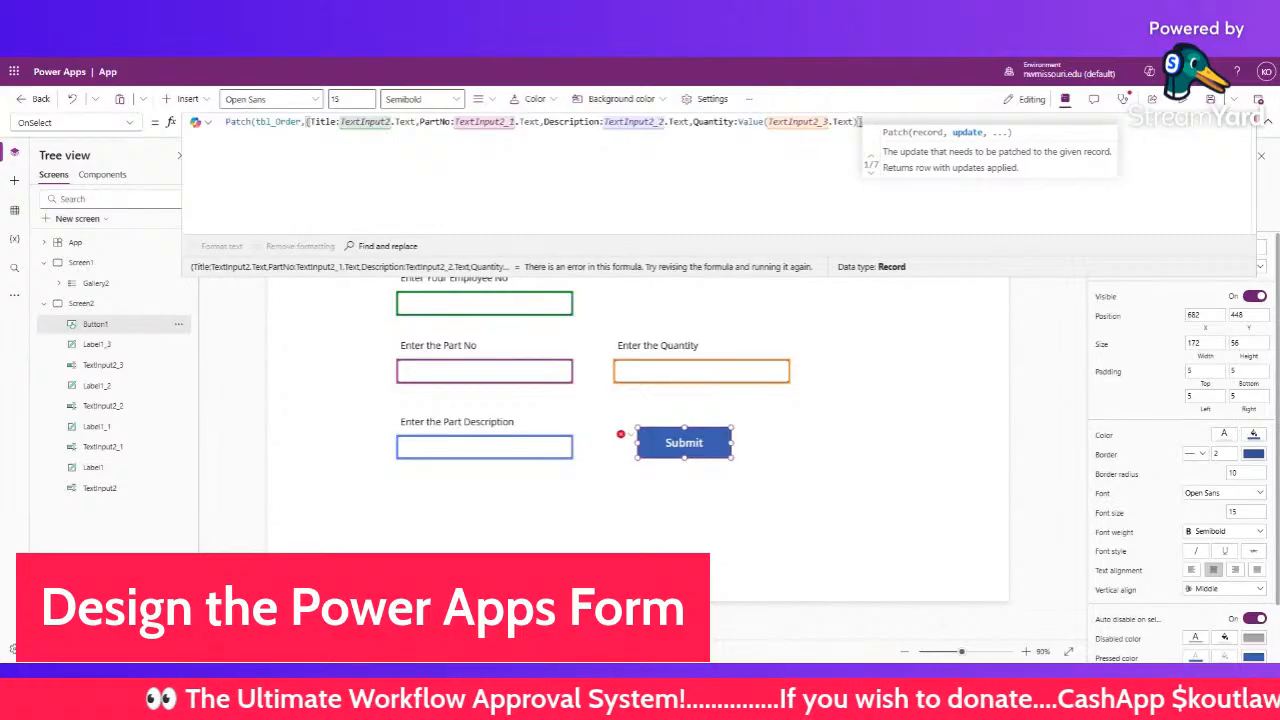
text())
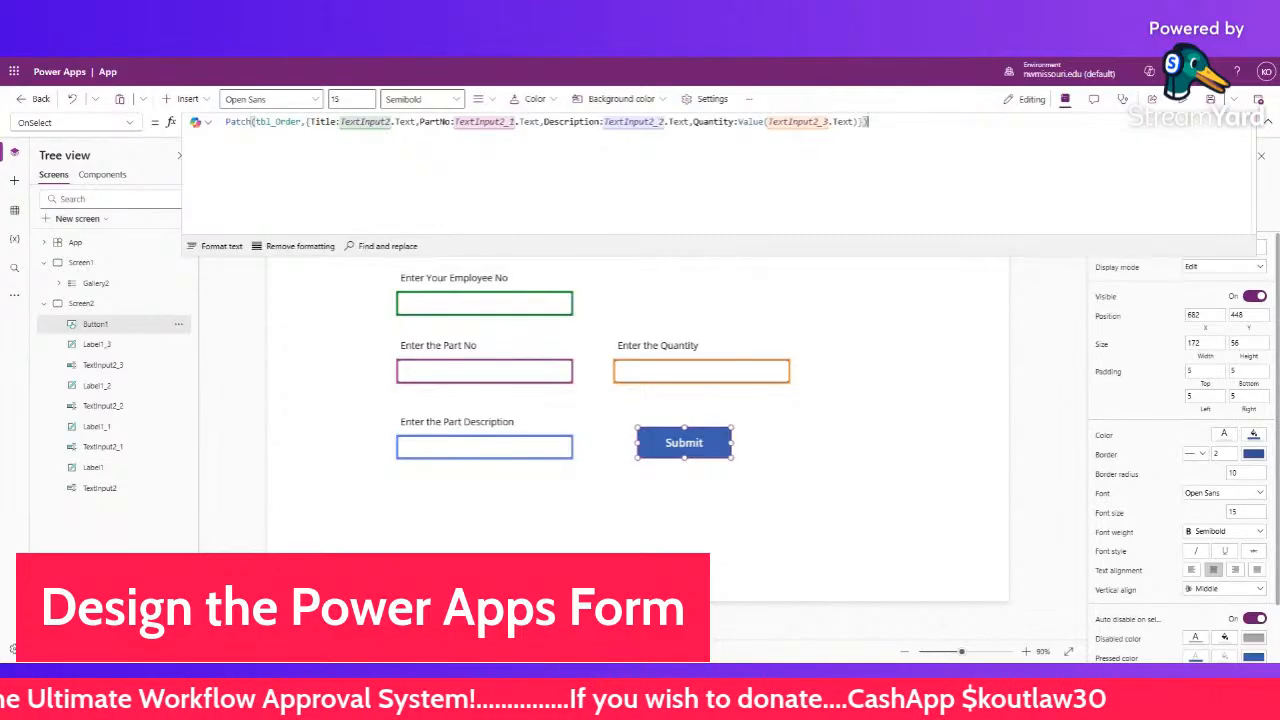
click(1181, 100)
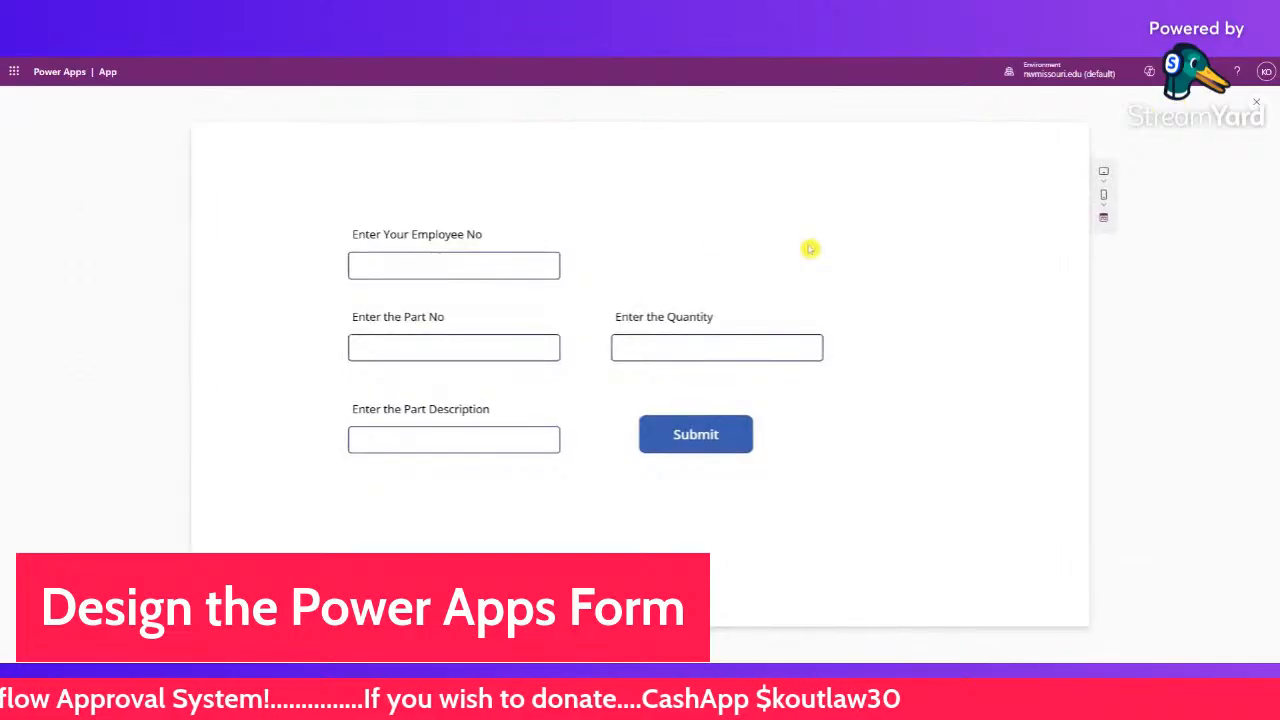
- Enter an employee number and part number TX-5723 in the previewed form
click(472, 263)
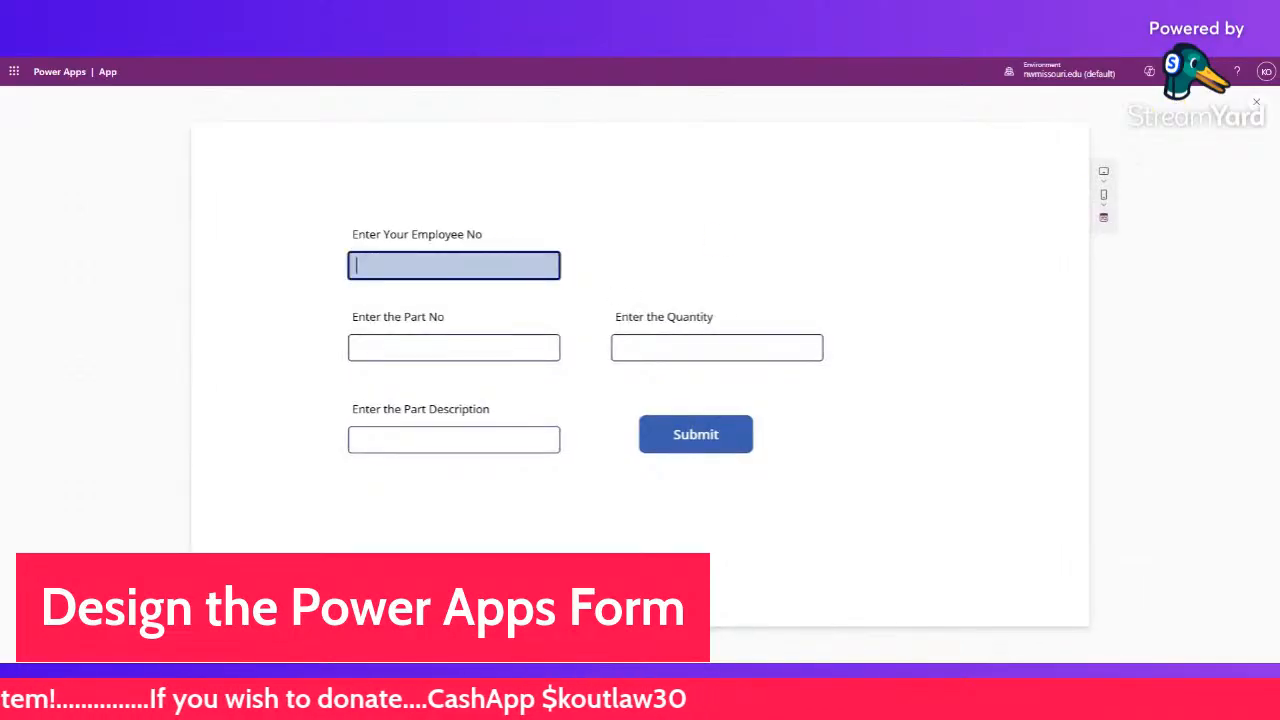
text(4758833)
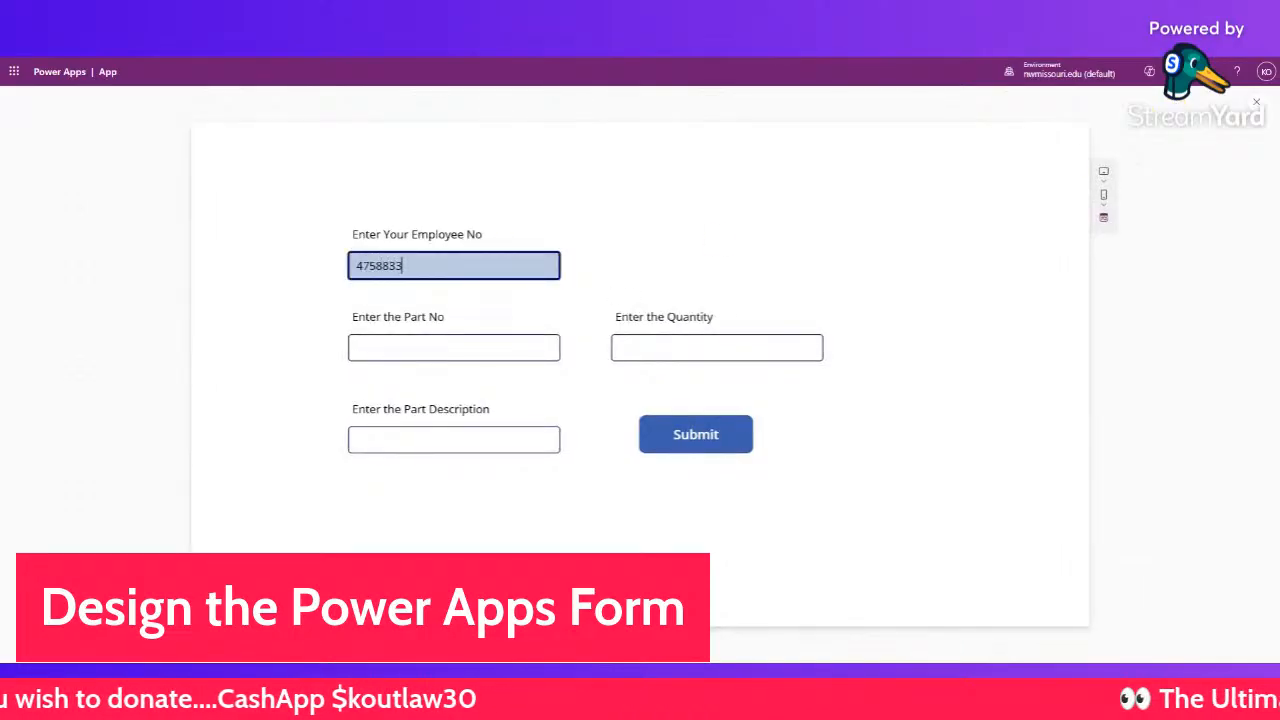
click(454, 347)
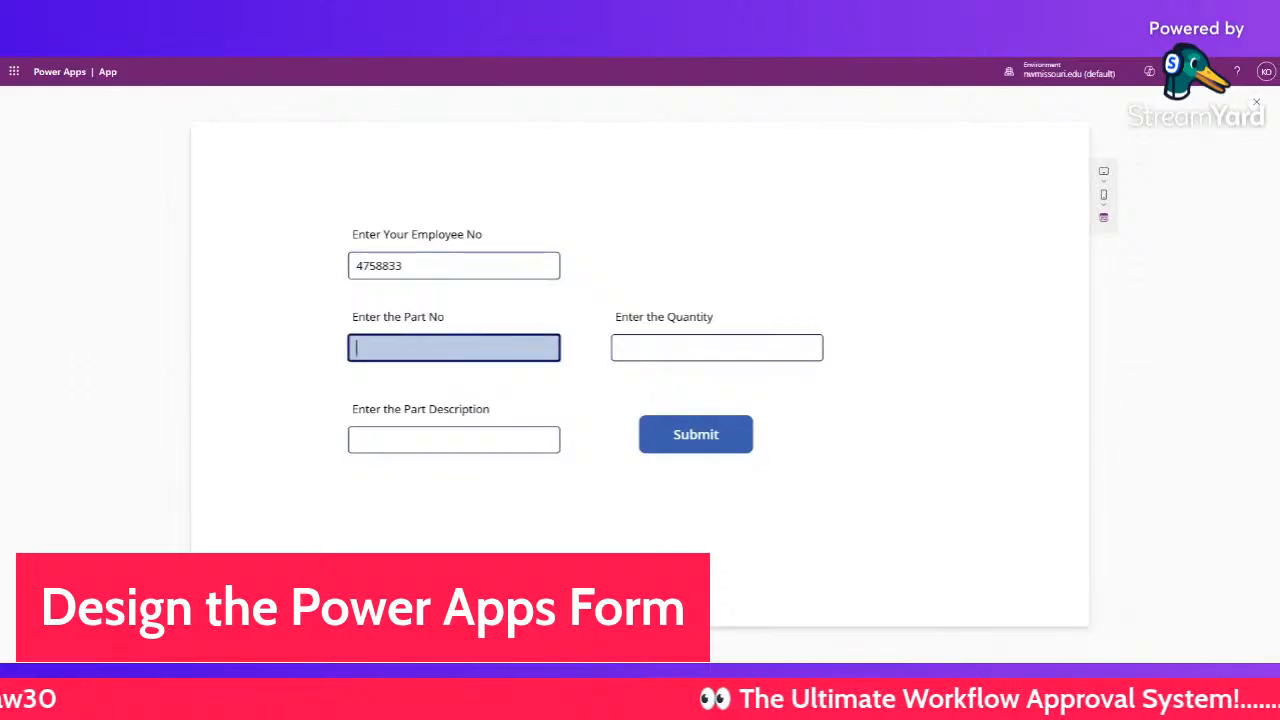
text(Ter)
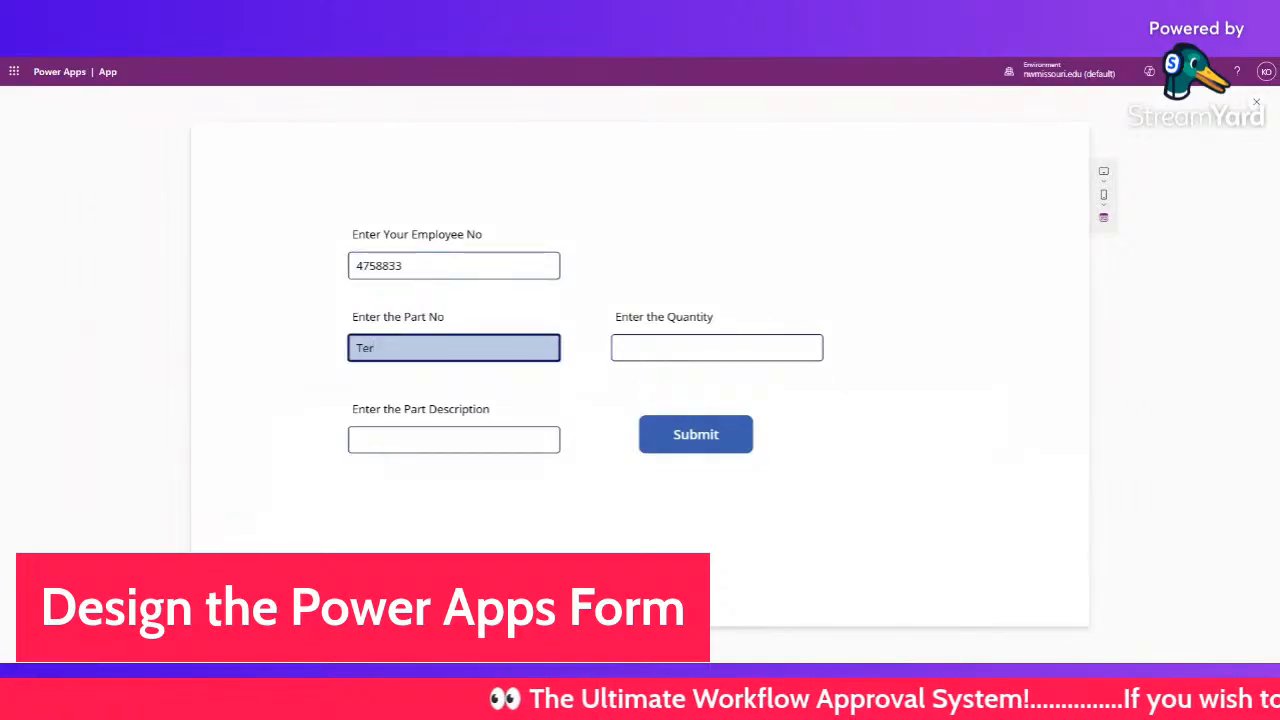
key(BackSpace)
text(X)
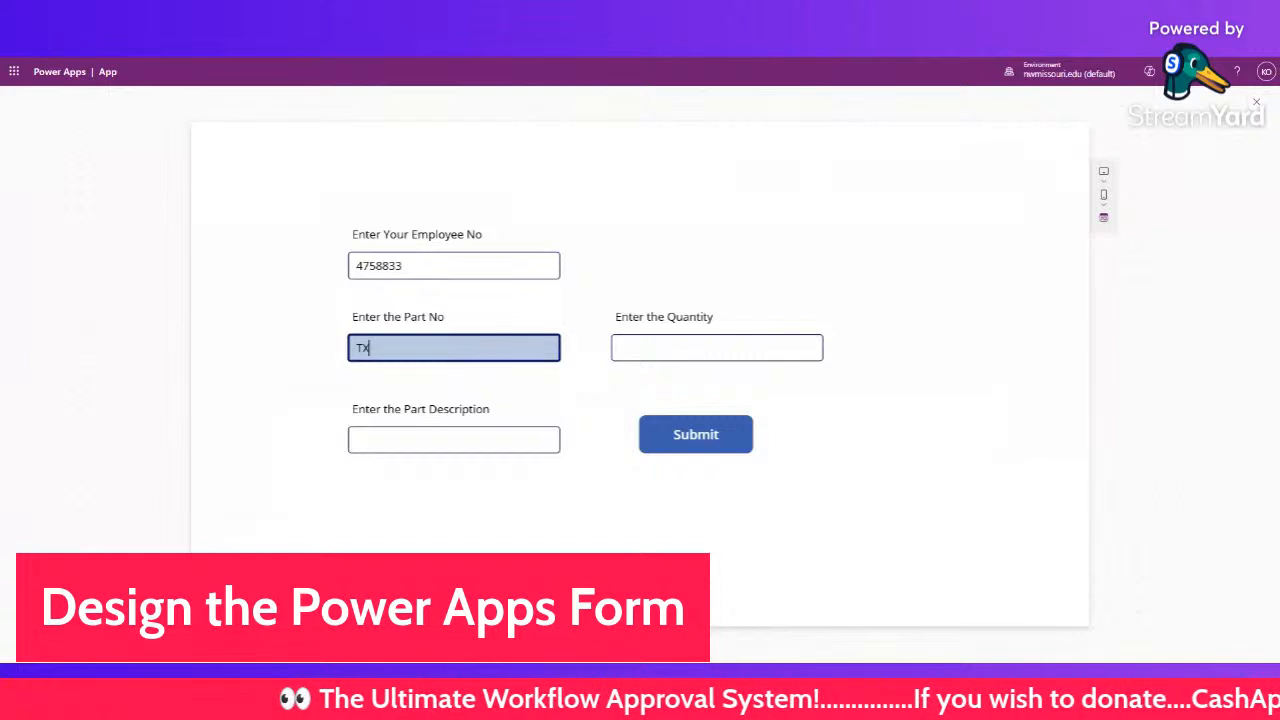
text(-57)
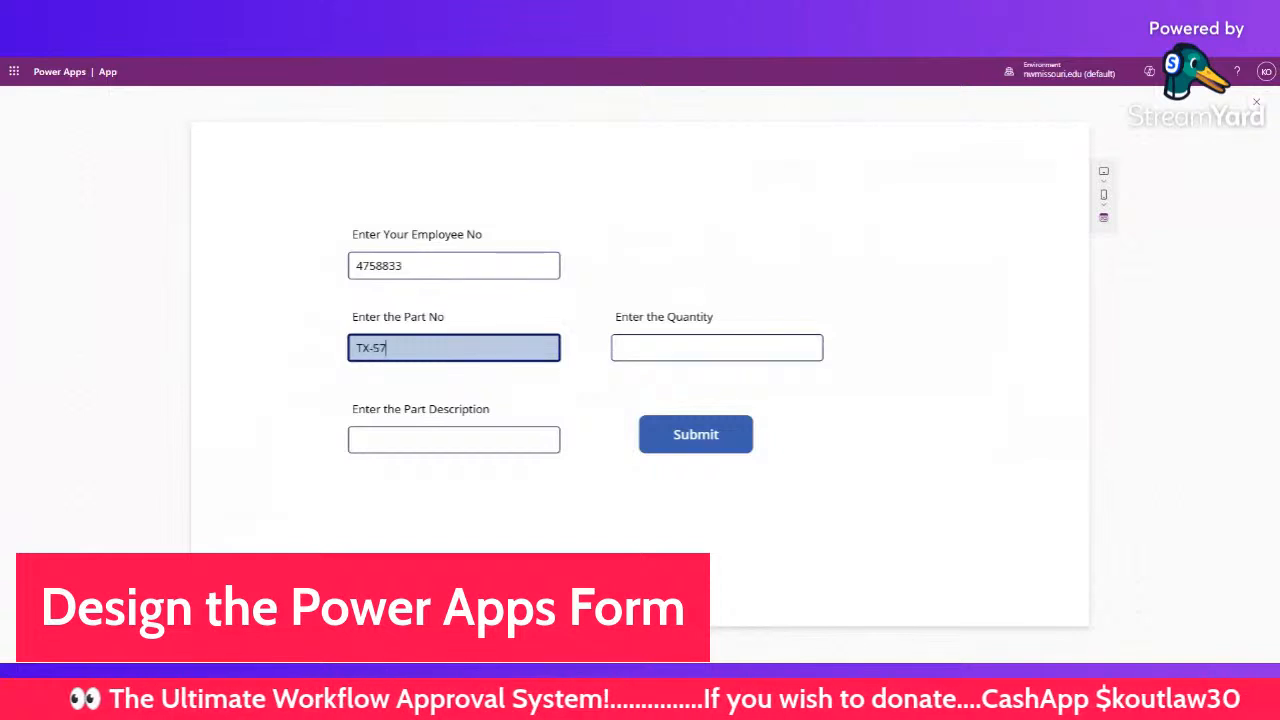
text(23)
- Enter description Battery and quantity 5, then submit the order
click(482, 440)
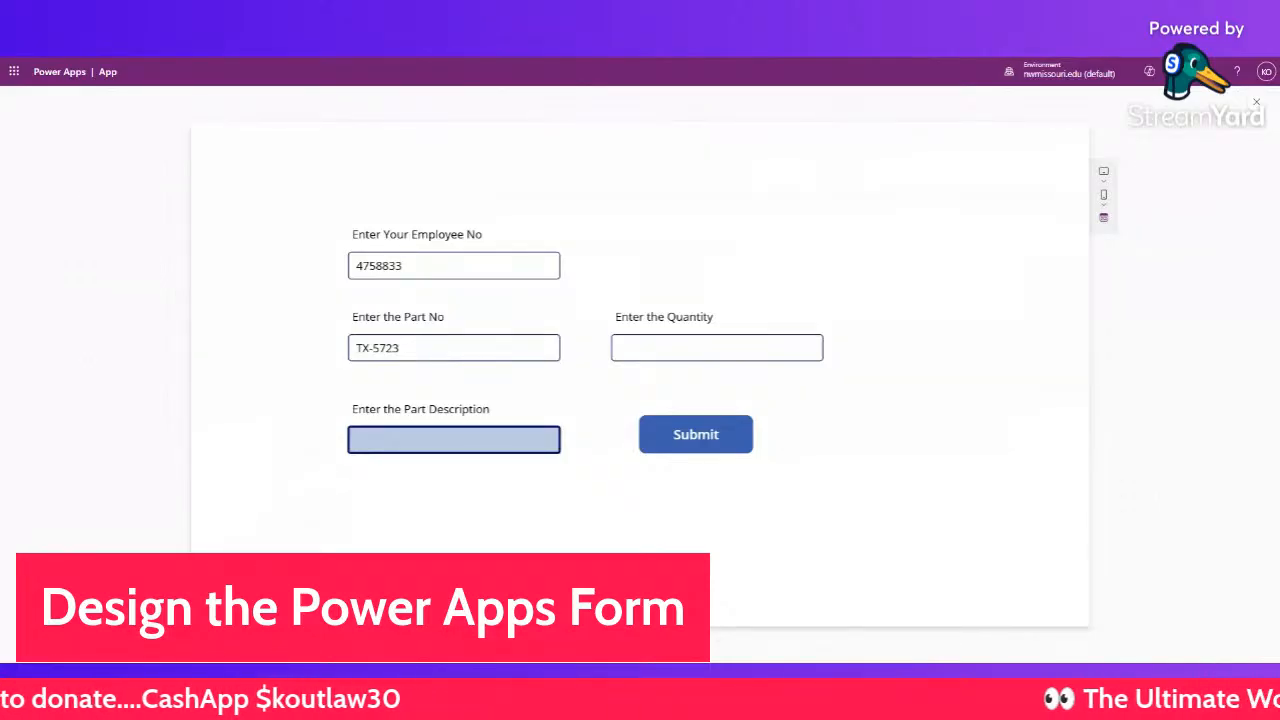
text(Ba)
text(t)
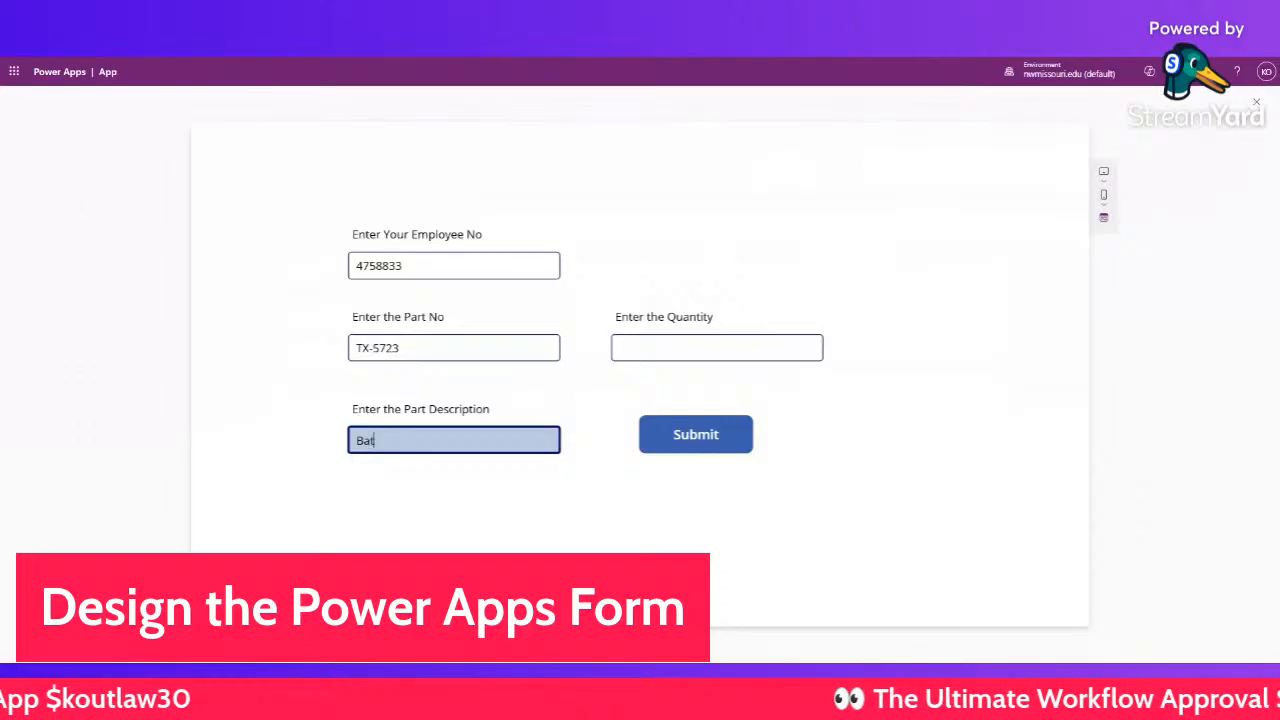
text(tery)
click(690, 352)
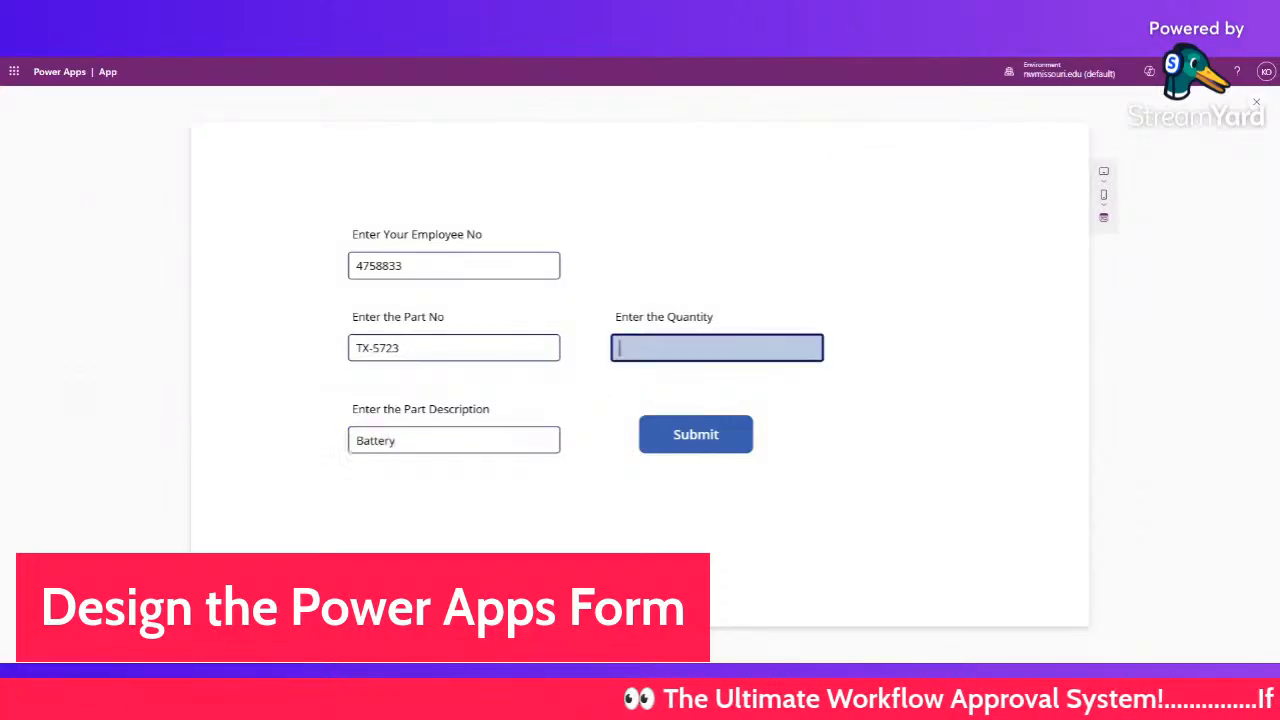
text(5)
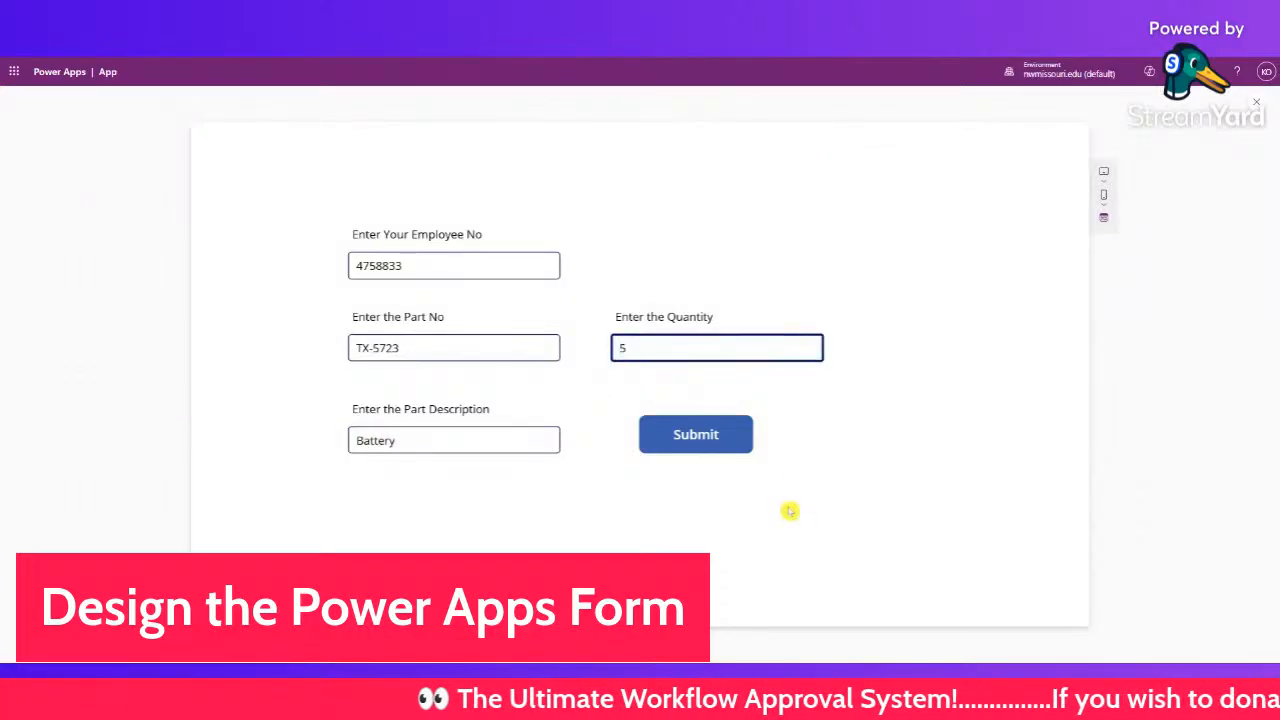
click(716, 433)
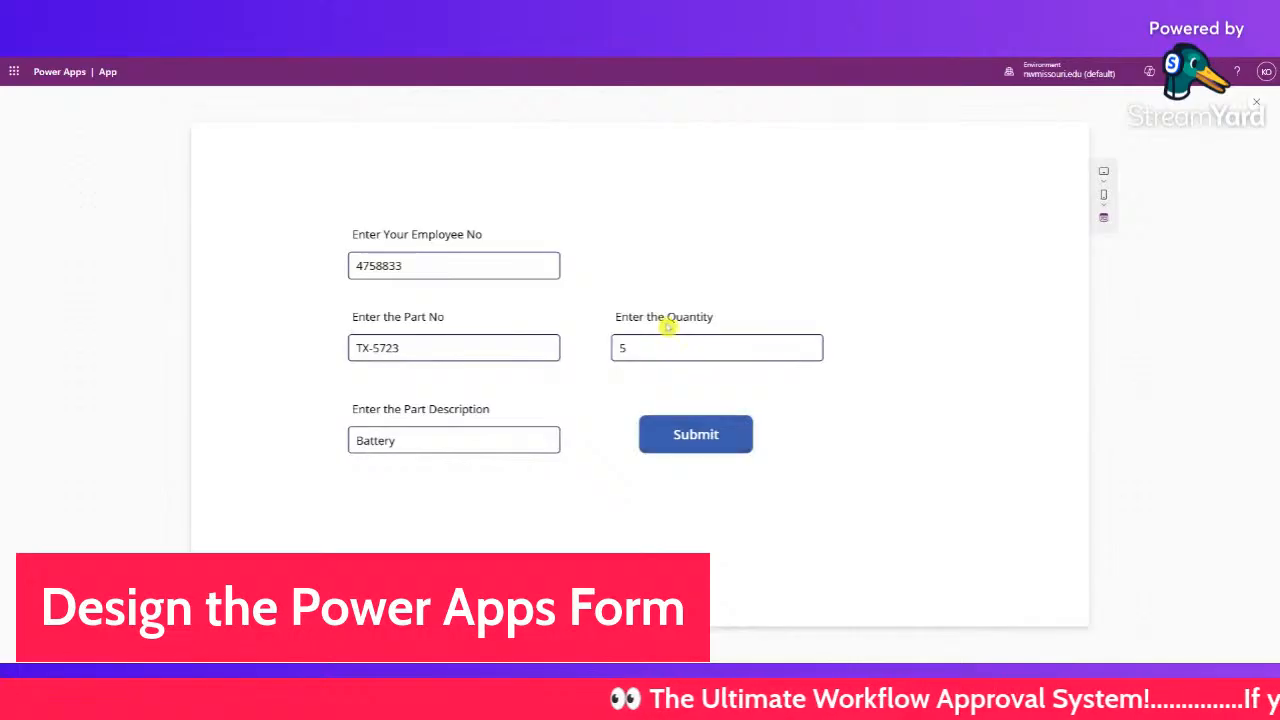
- After the Patch in the Submit button's OnSelect, add Notify("Your Data Has Been Saved") on a new line
click(1256, 102)
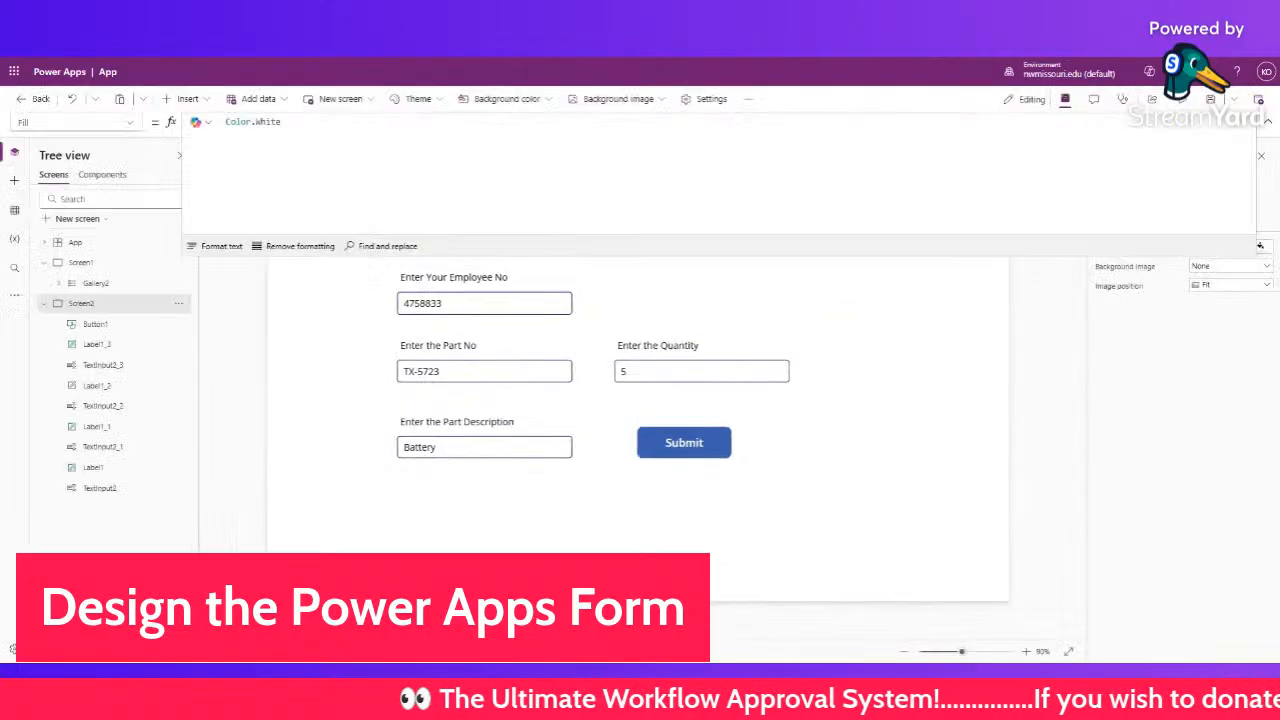
click(700, 446)
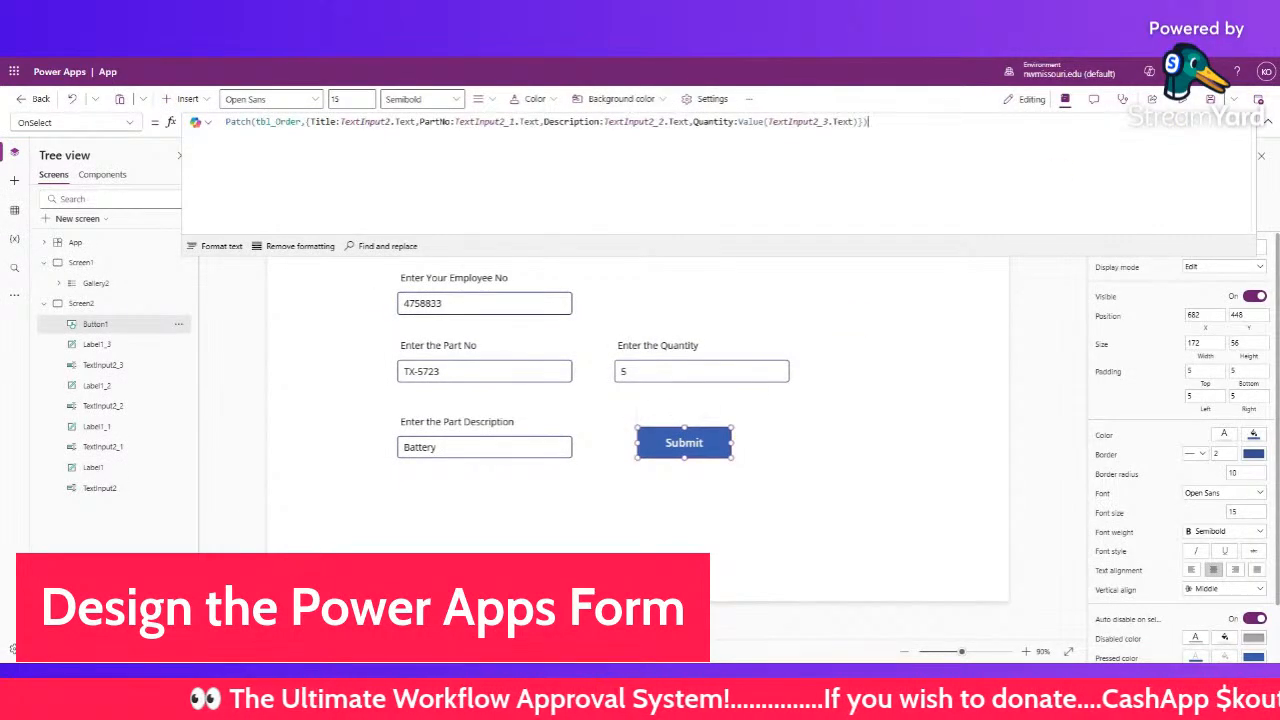
text(;)
key(Return)
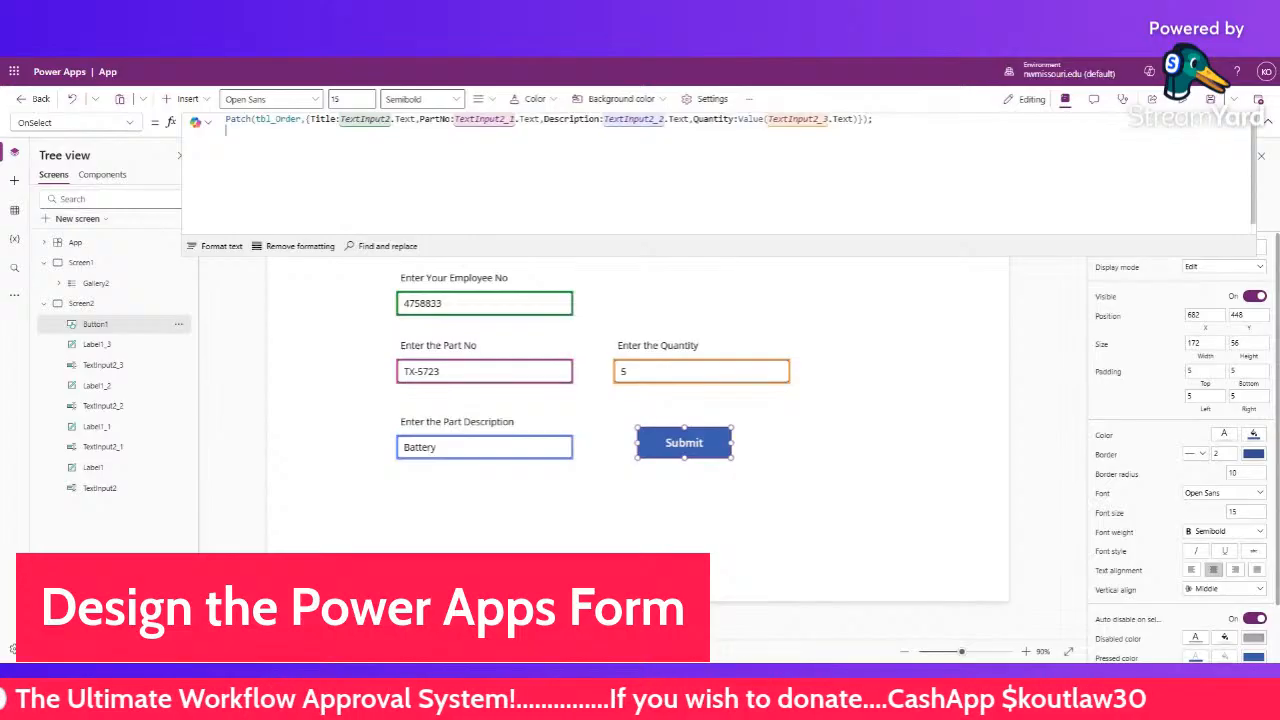
text(No)
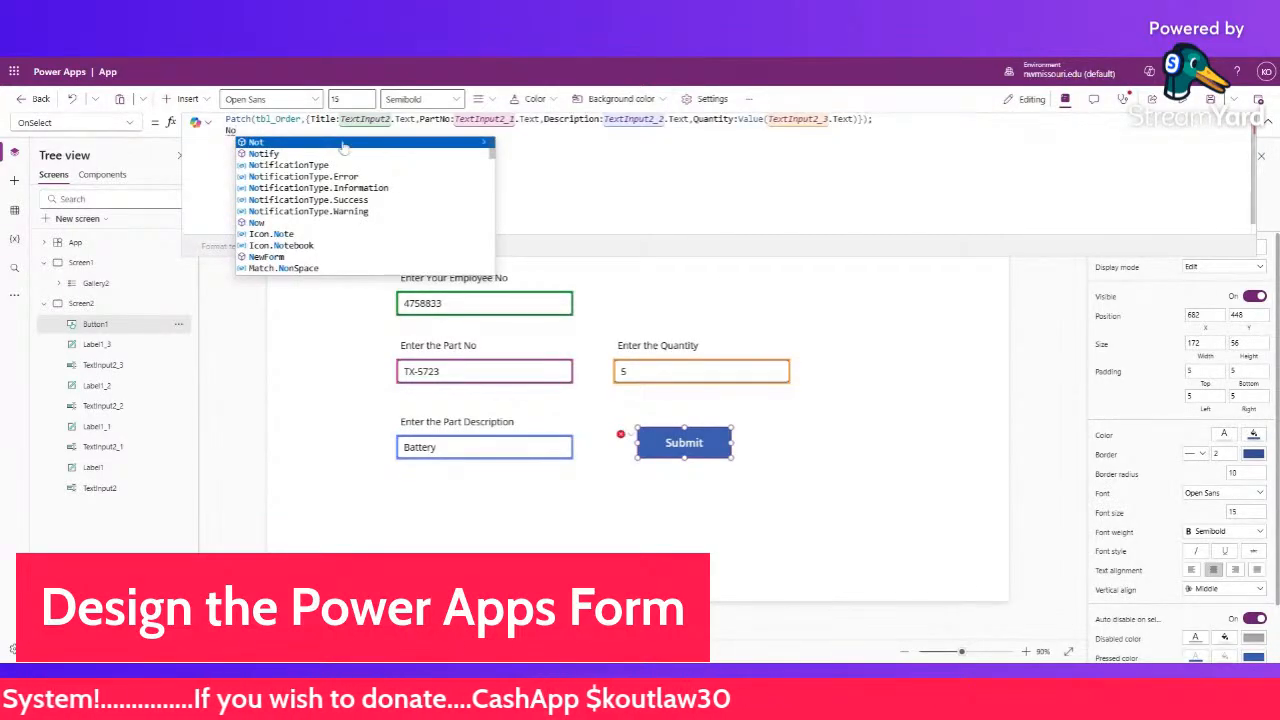
click(340, 154)
text("Yo)
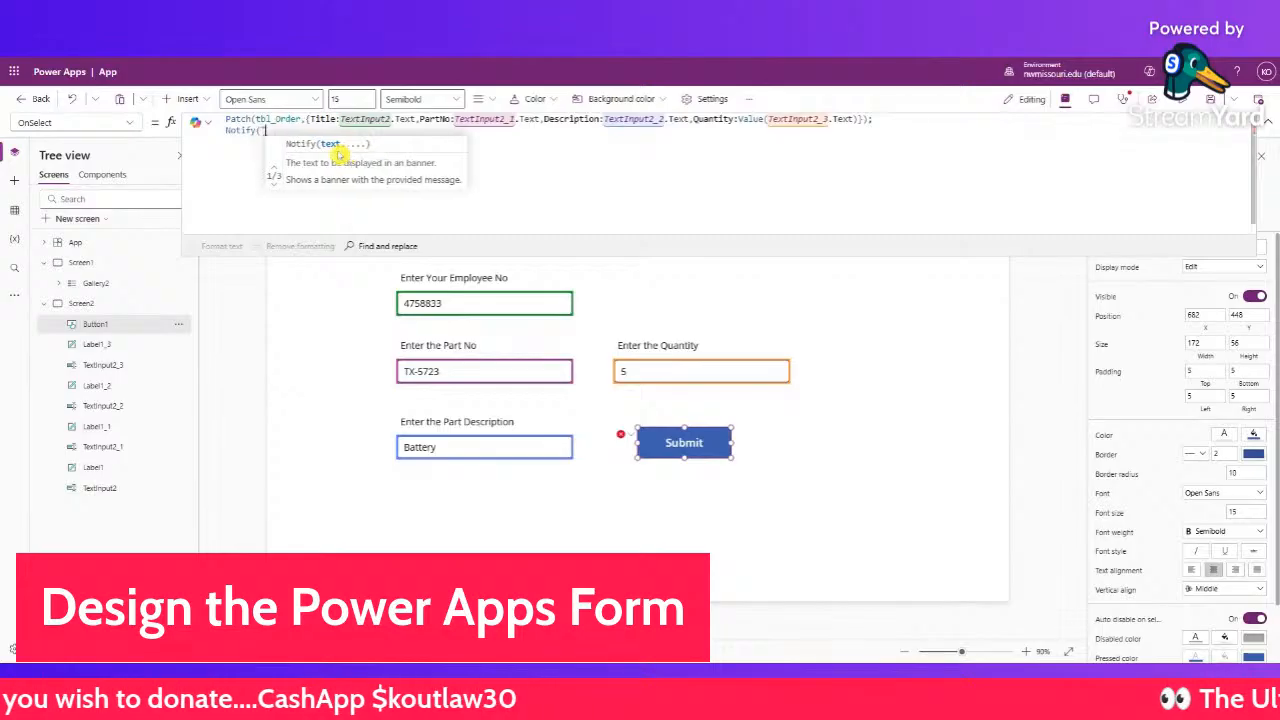
text(ur Dat)
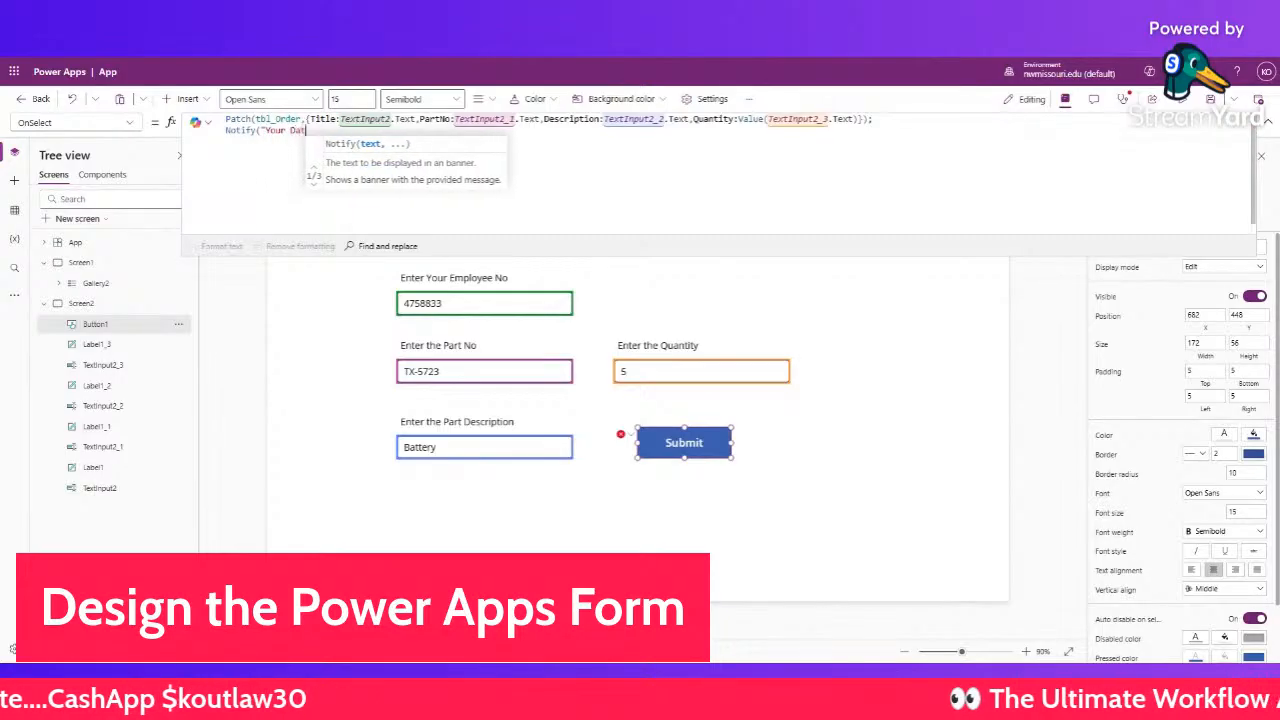
text(a H)
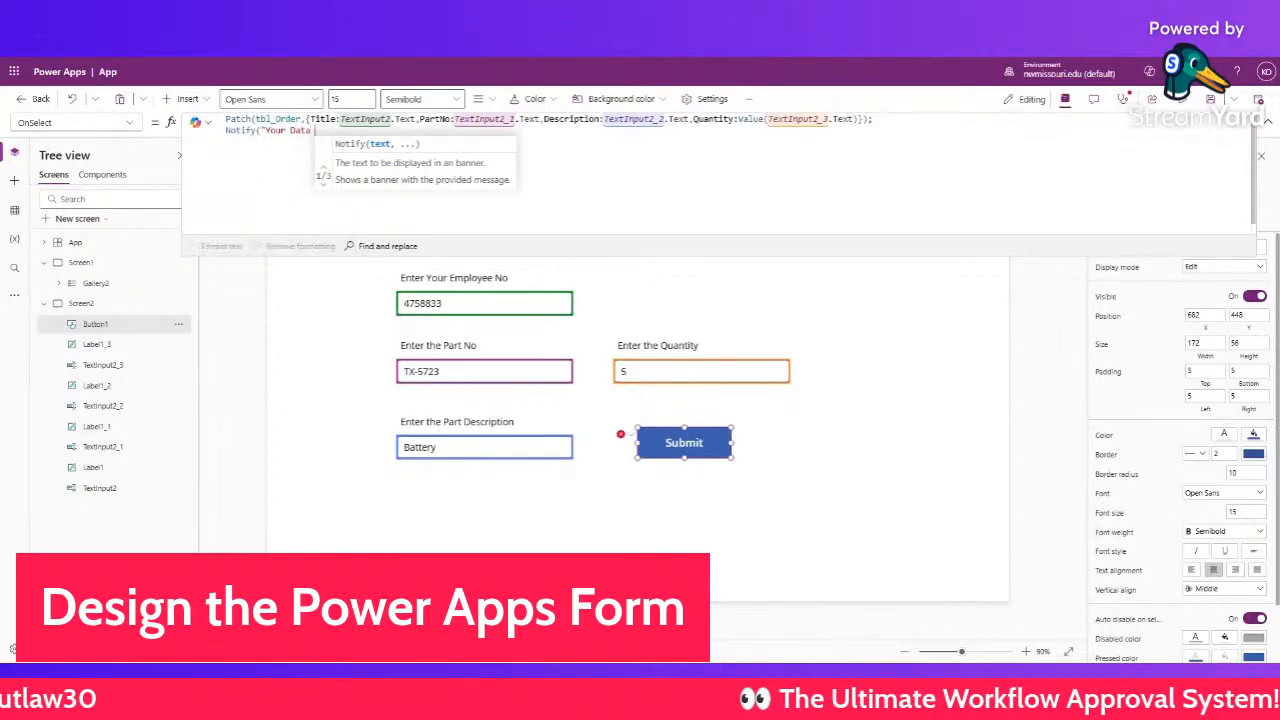
text(as een )
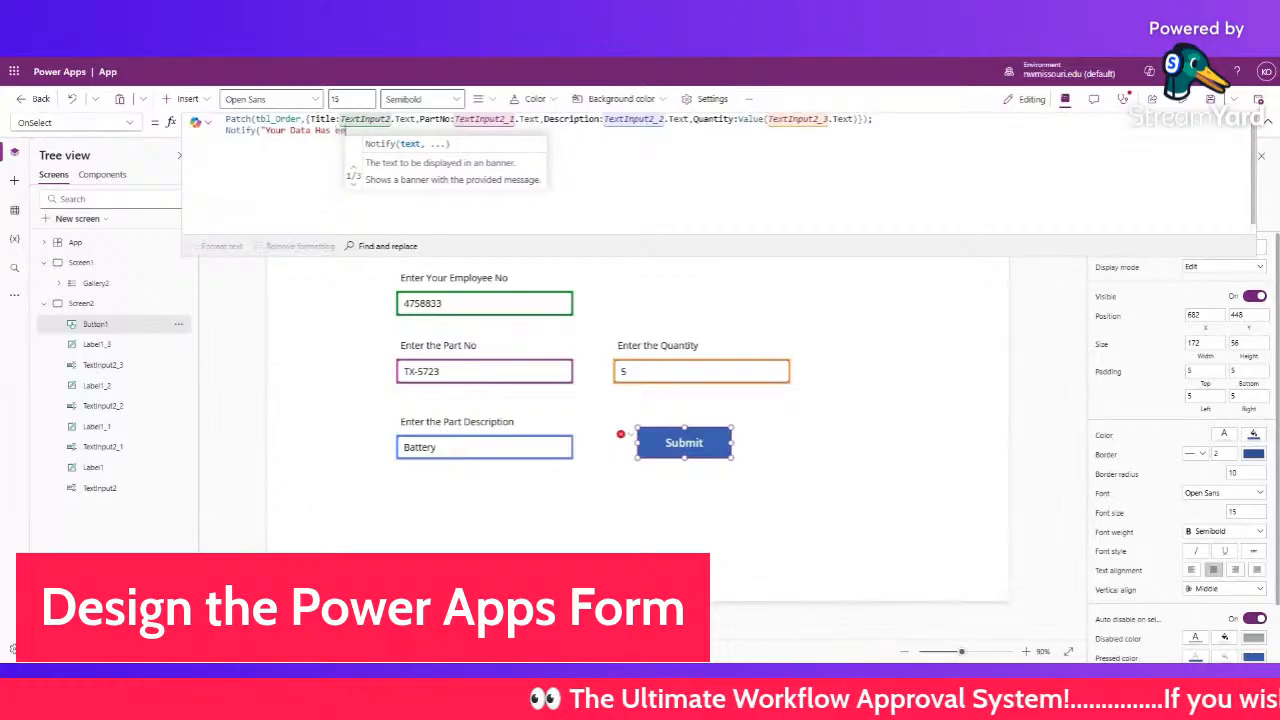
text(Sa)
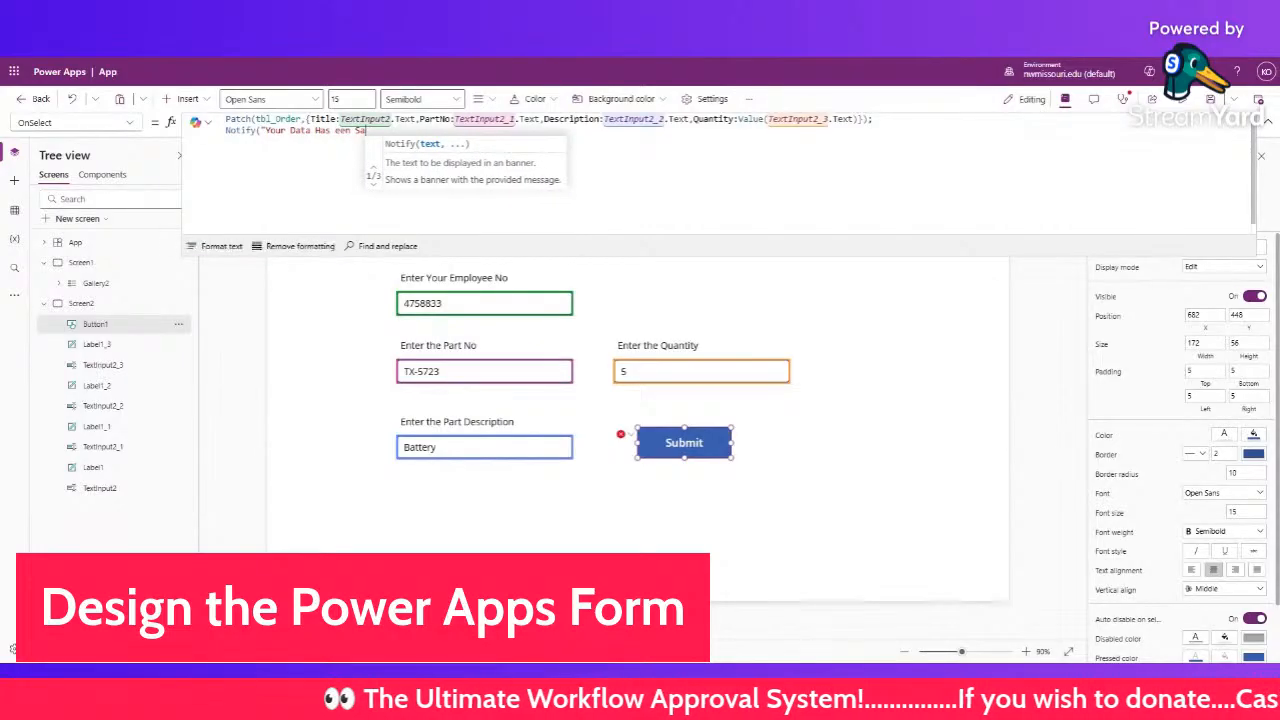
key(BackSpace)
key(BackSpace)
key(BackSpace)
key(BackSpace)
key(BackSpace)
key(BackSpace)
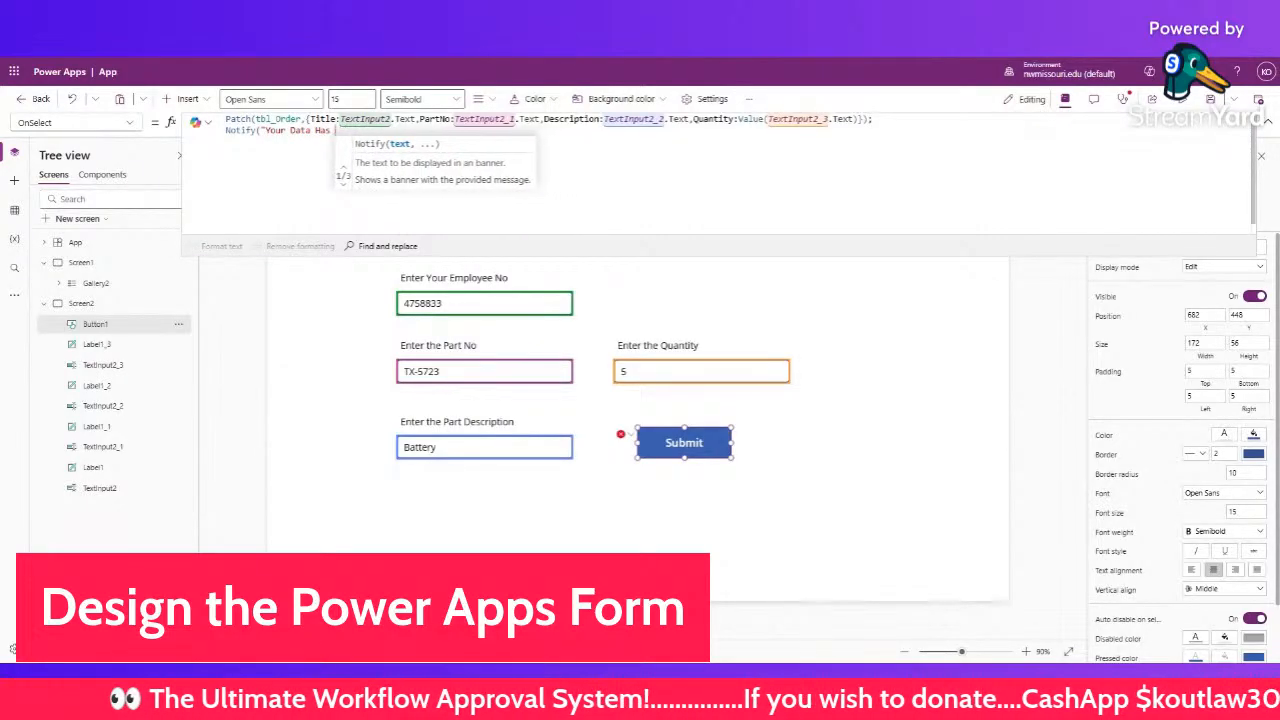
text(Been S)
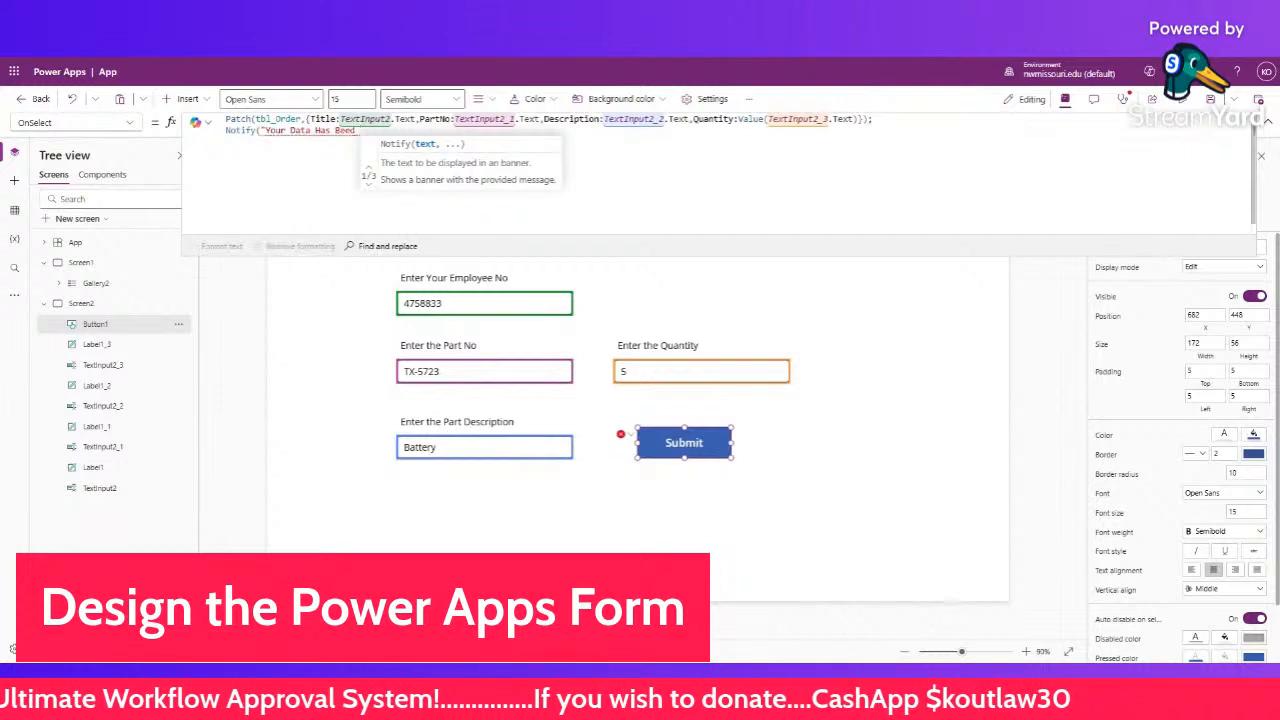
text(av)
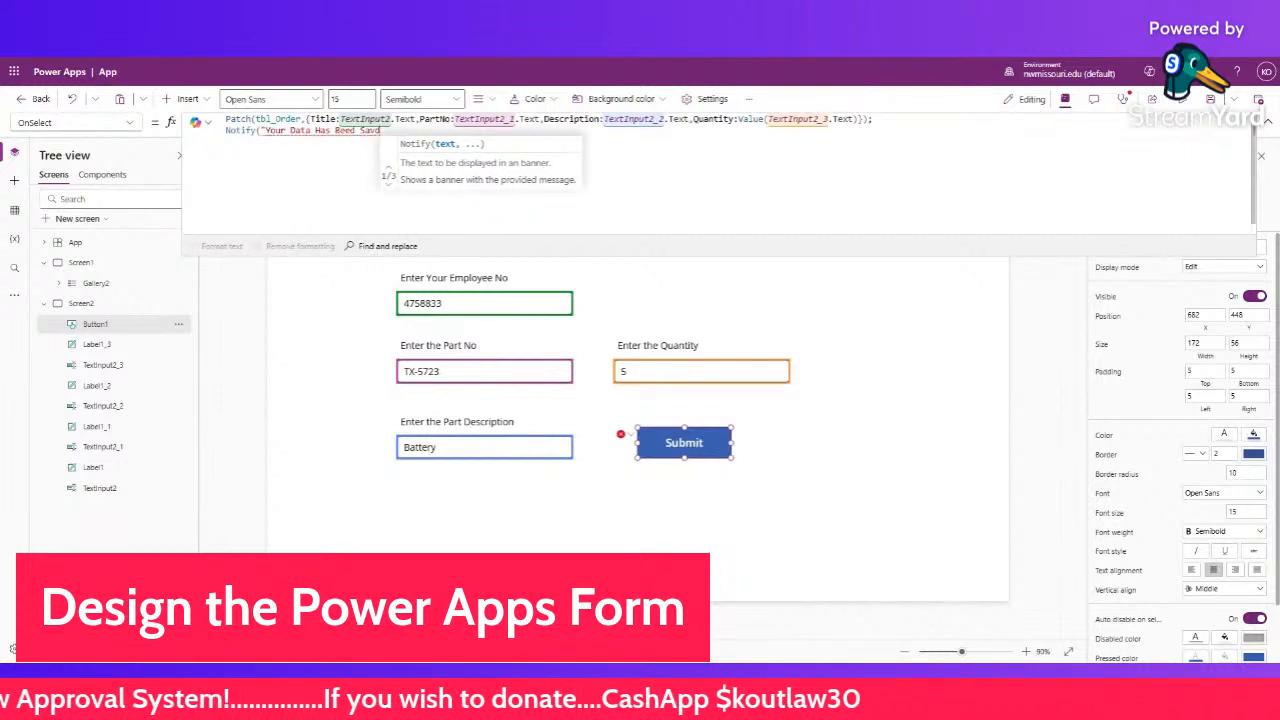
text(ed")
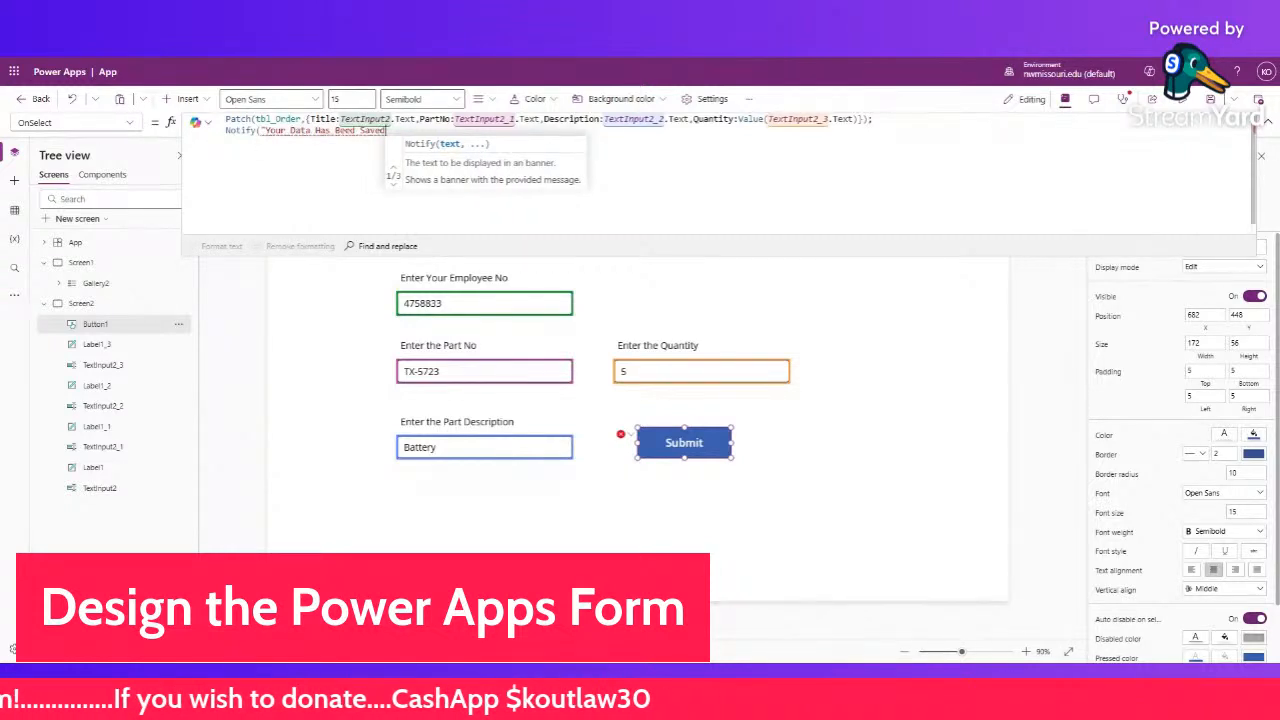
text())
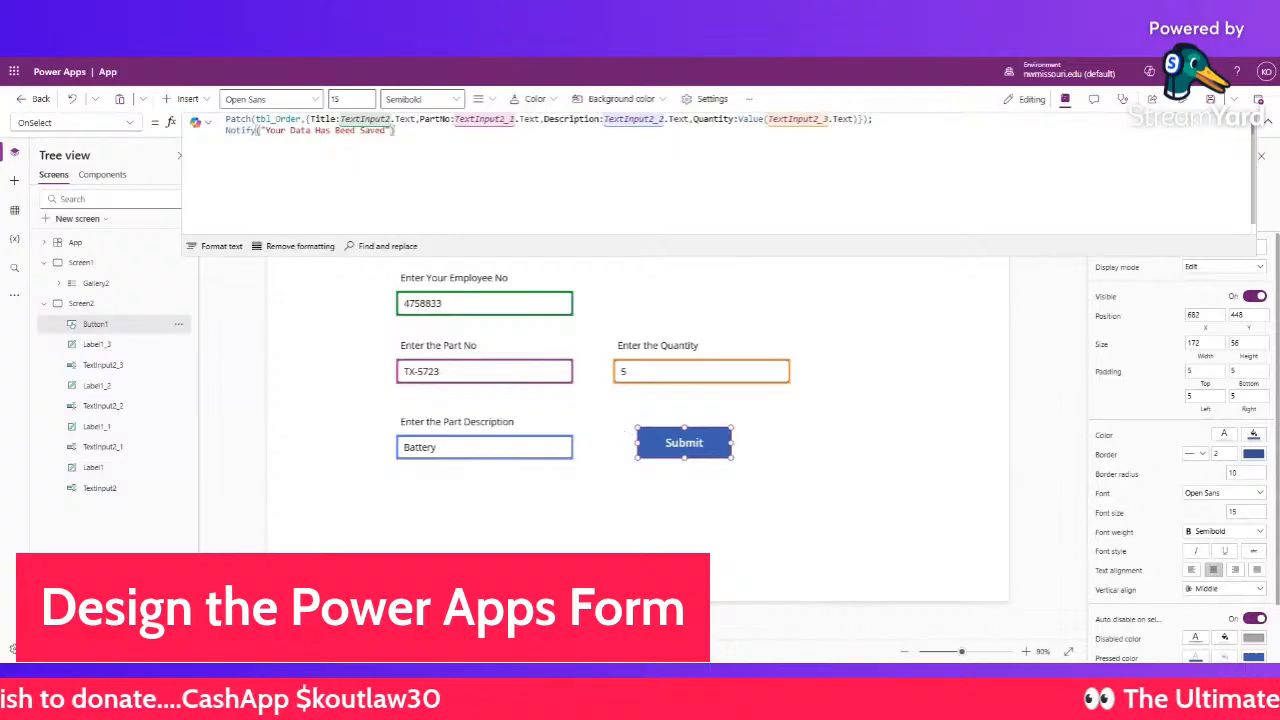
click(785, 303)
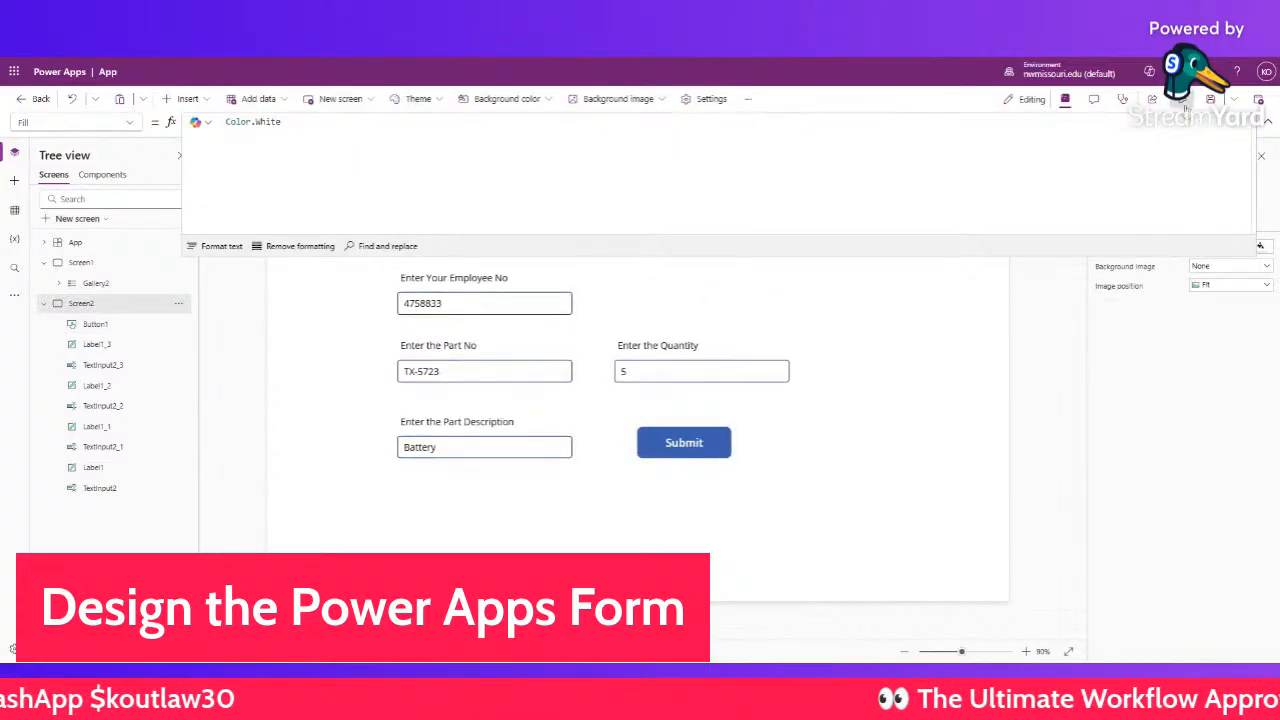
- In preview, submit a second order with part TX-538, description Tire and quantity 12
key(F5)
click(420, 347)
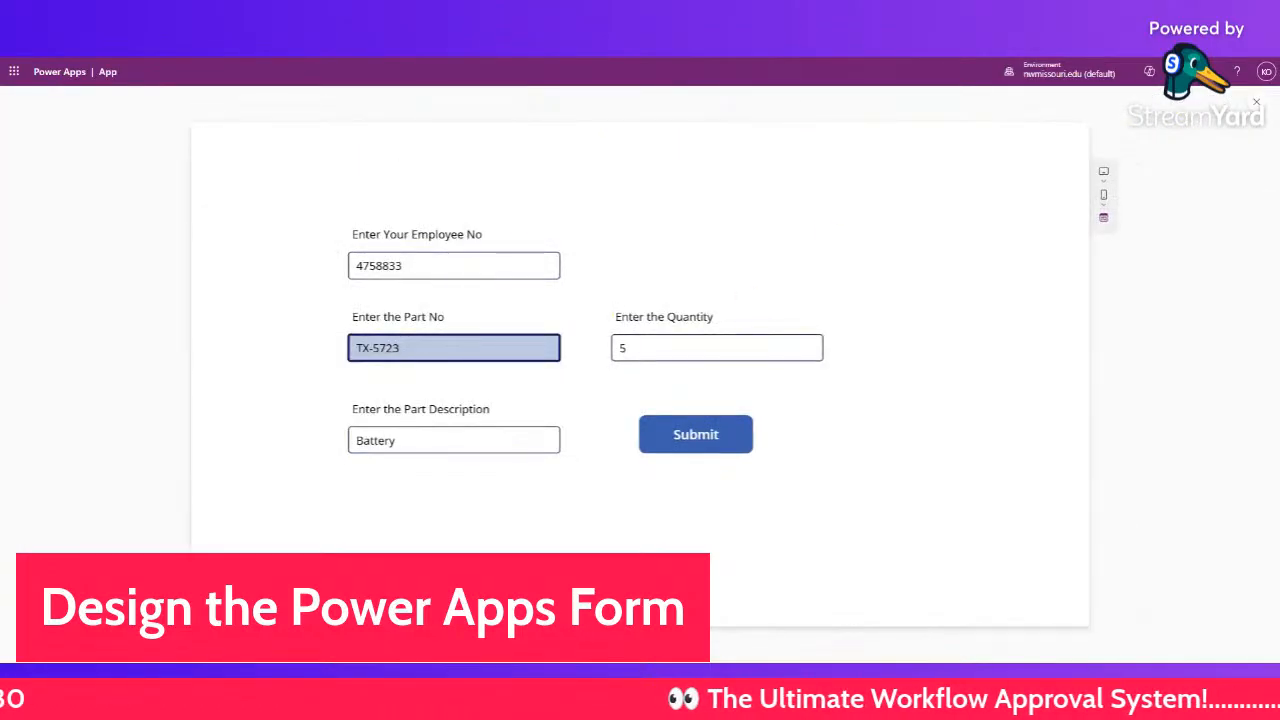
key(BackSpace)
key(BackSpace)
key(BackSpace)
text(38)
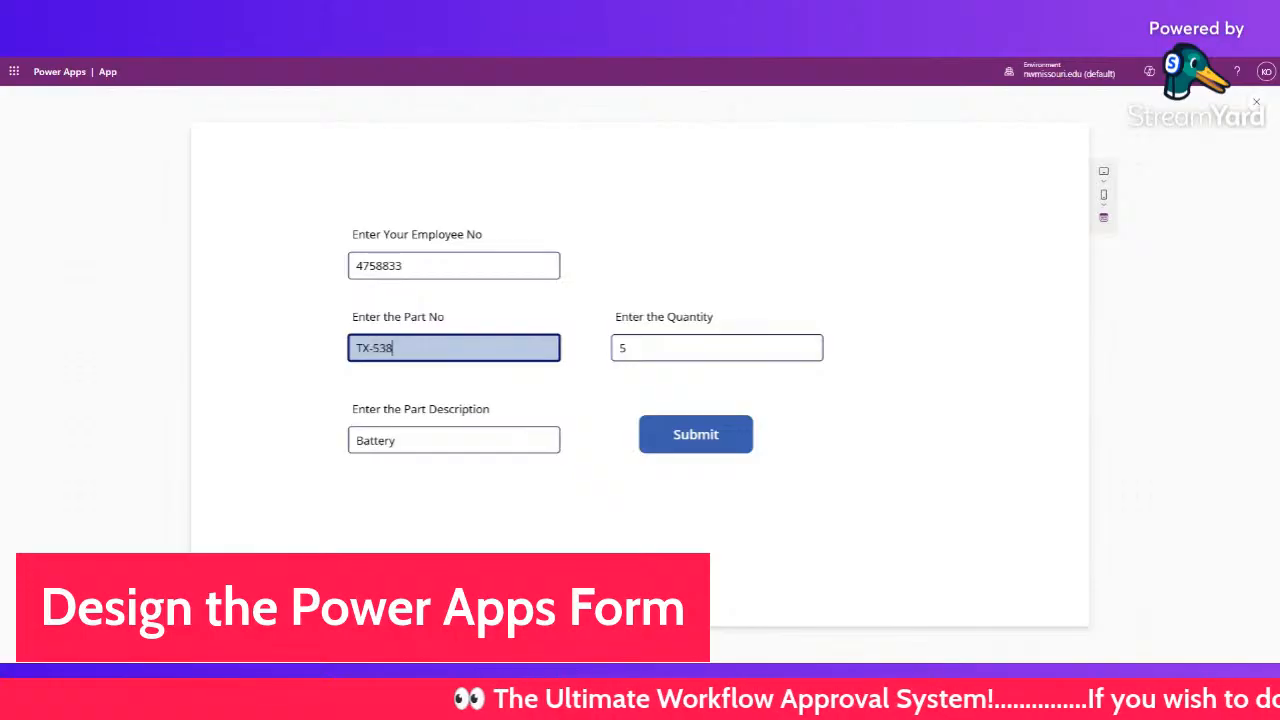
key(Tab)
key(ctrl+a)
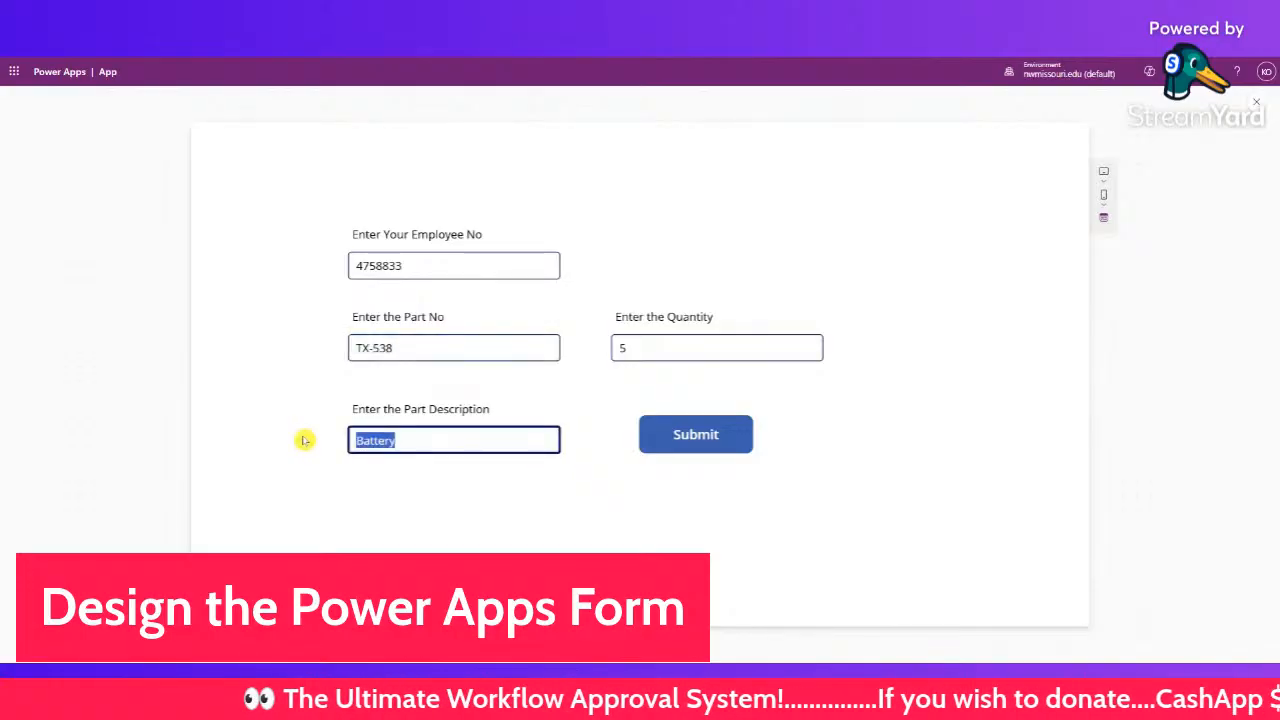
text(Tire)
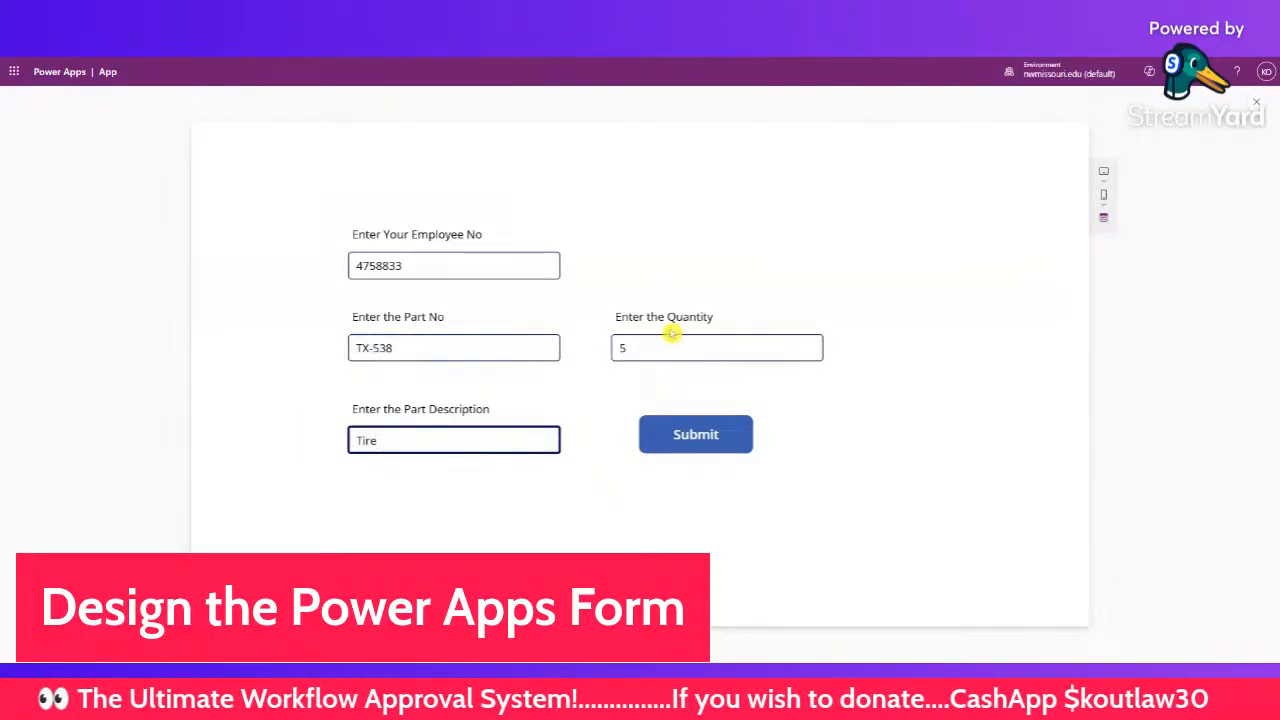
click(672, 345)
key(BackSpace)
text(12)
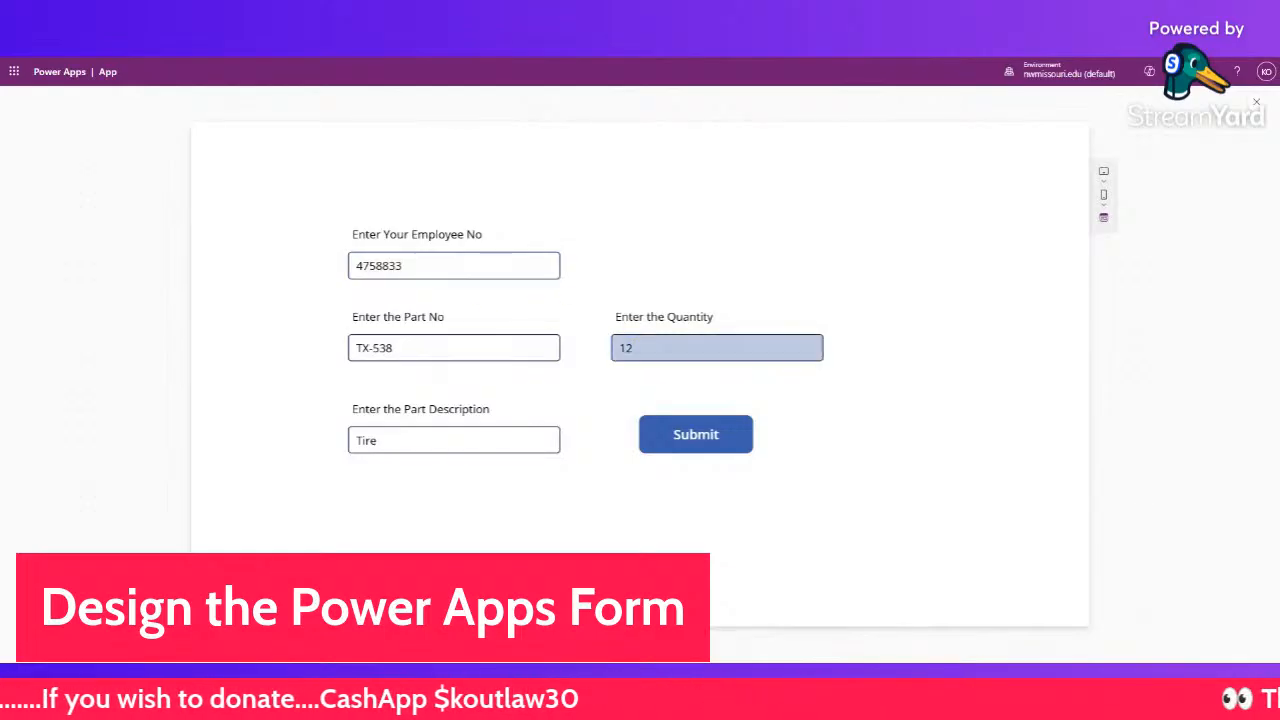
click(679, 437)
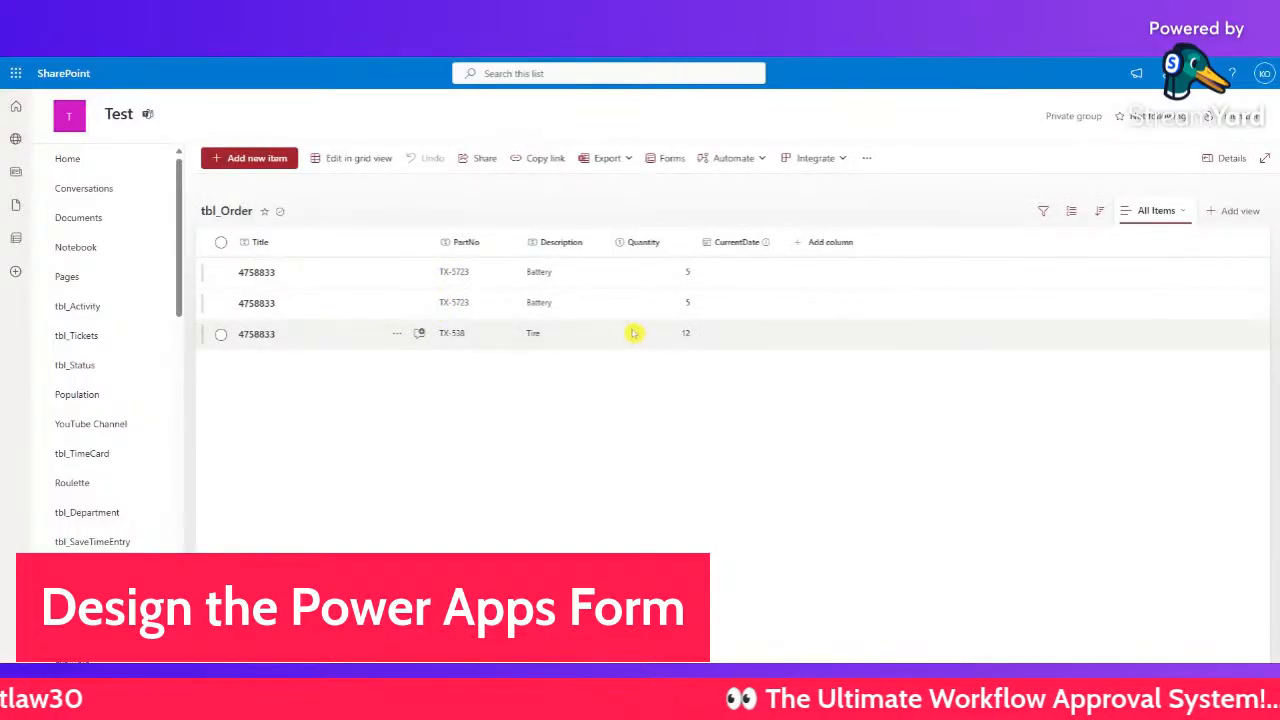
- Select the second TX-5723 Battery row in tbl_Order and delete it, confirming the prompt
click(221, 303)
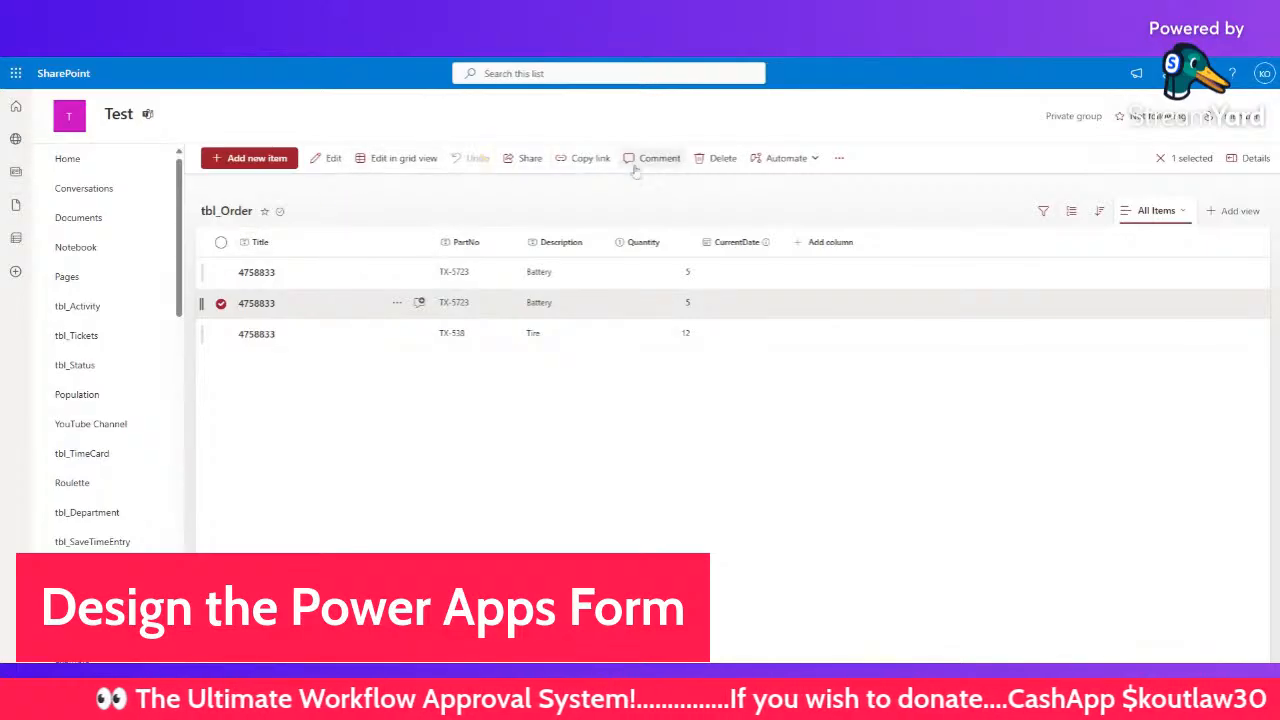
click(714, 160)
click(634, 398)
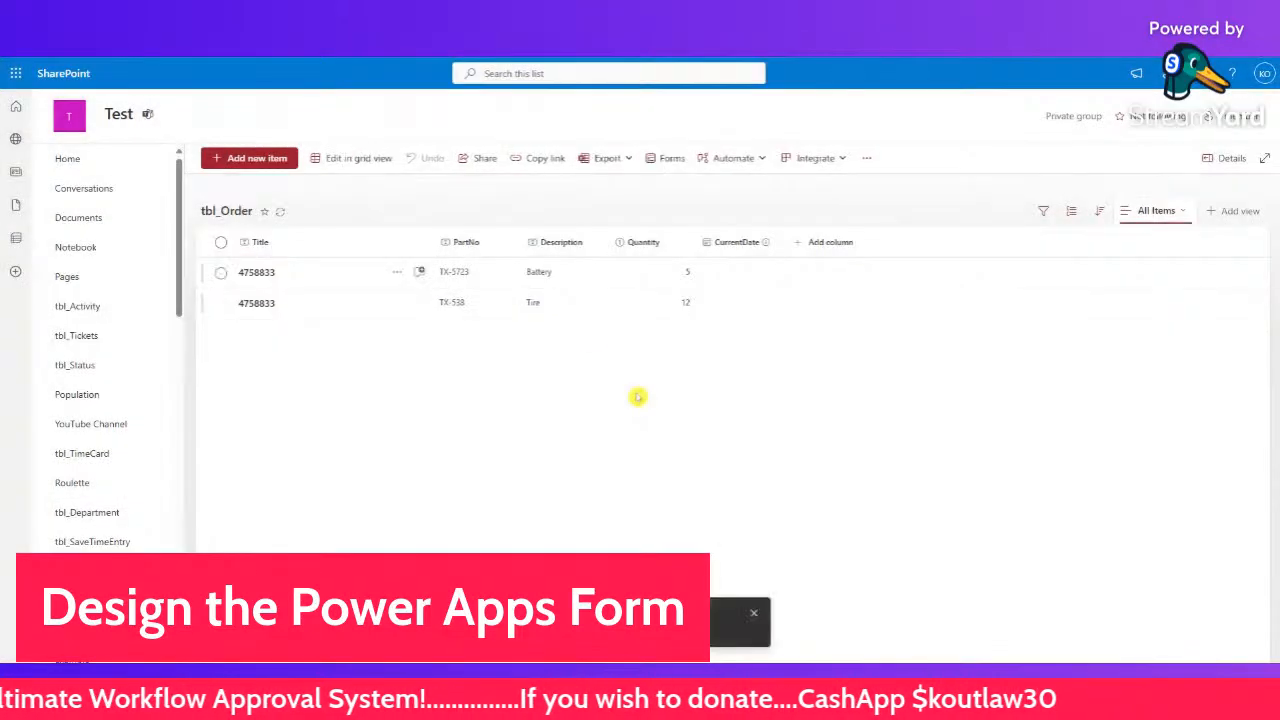
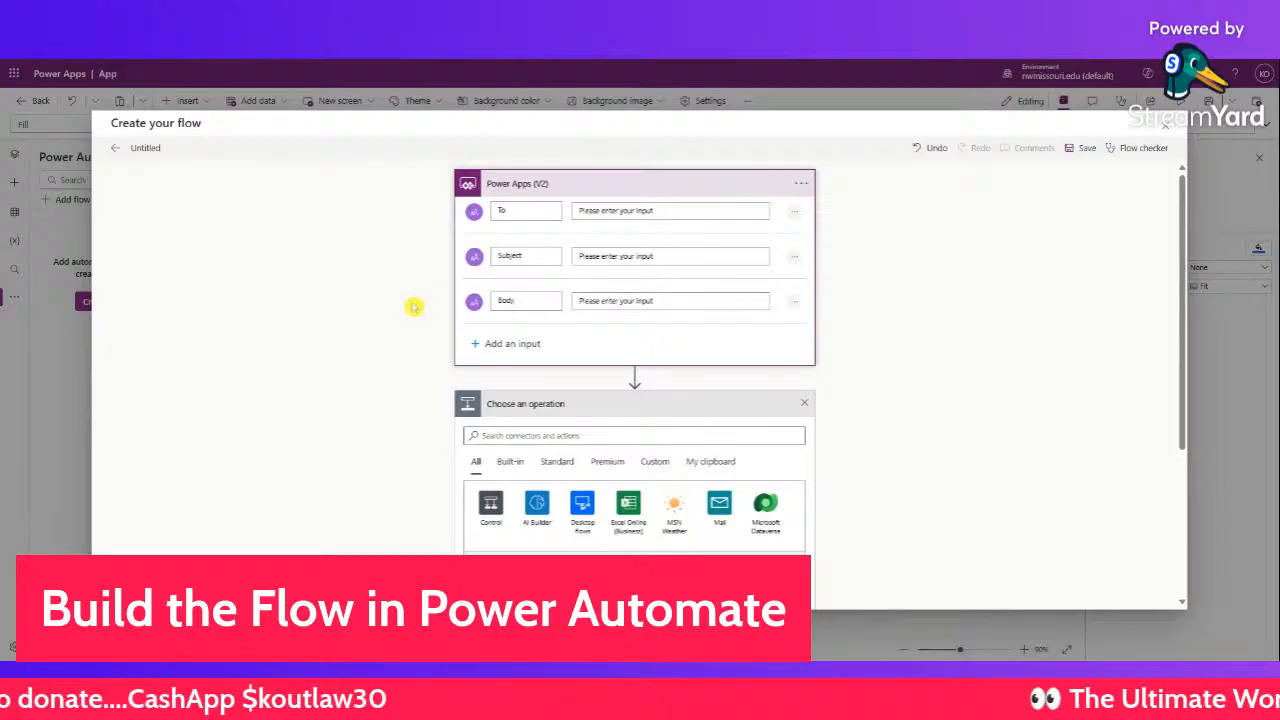
- Add a Text input to the Power Apps (V2) trigger, rename it Role, and collapse the card
click(508, 343)
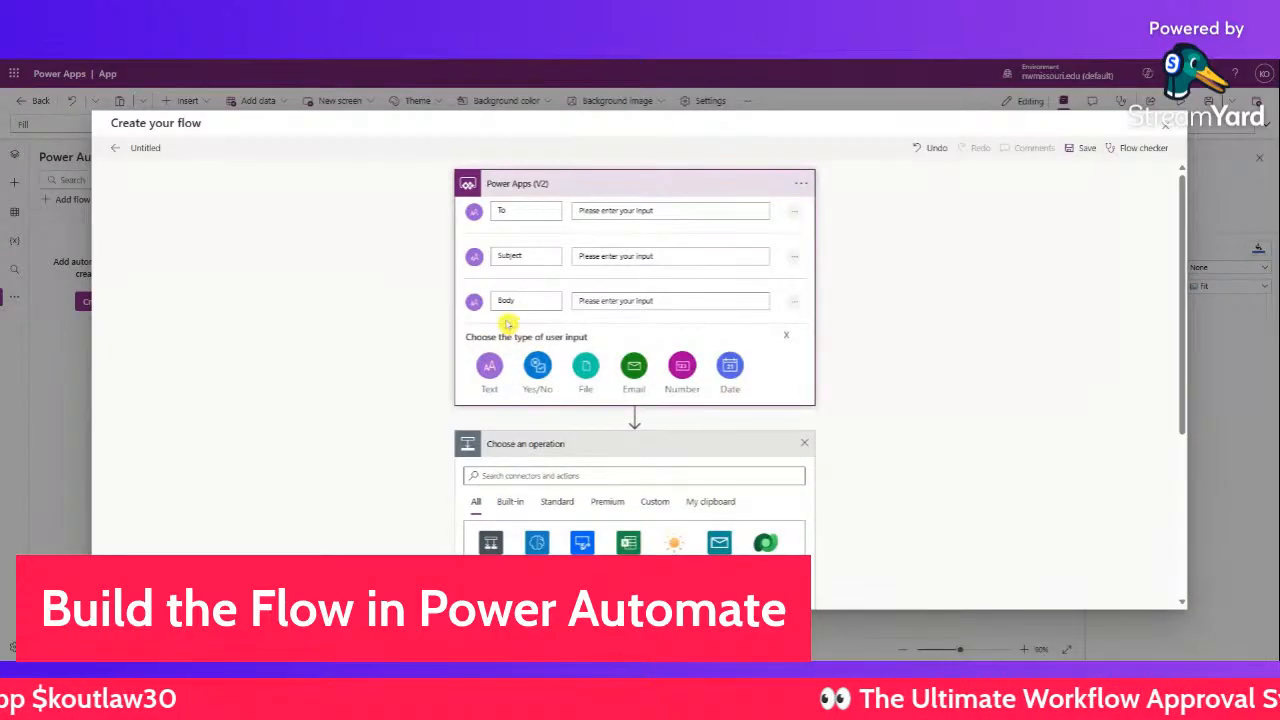
click(488, 370)
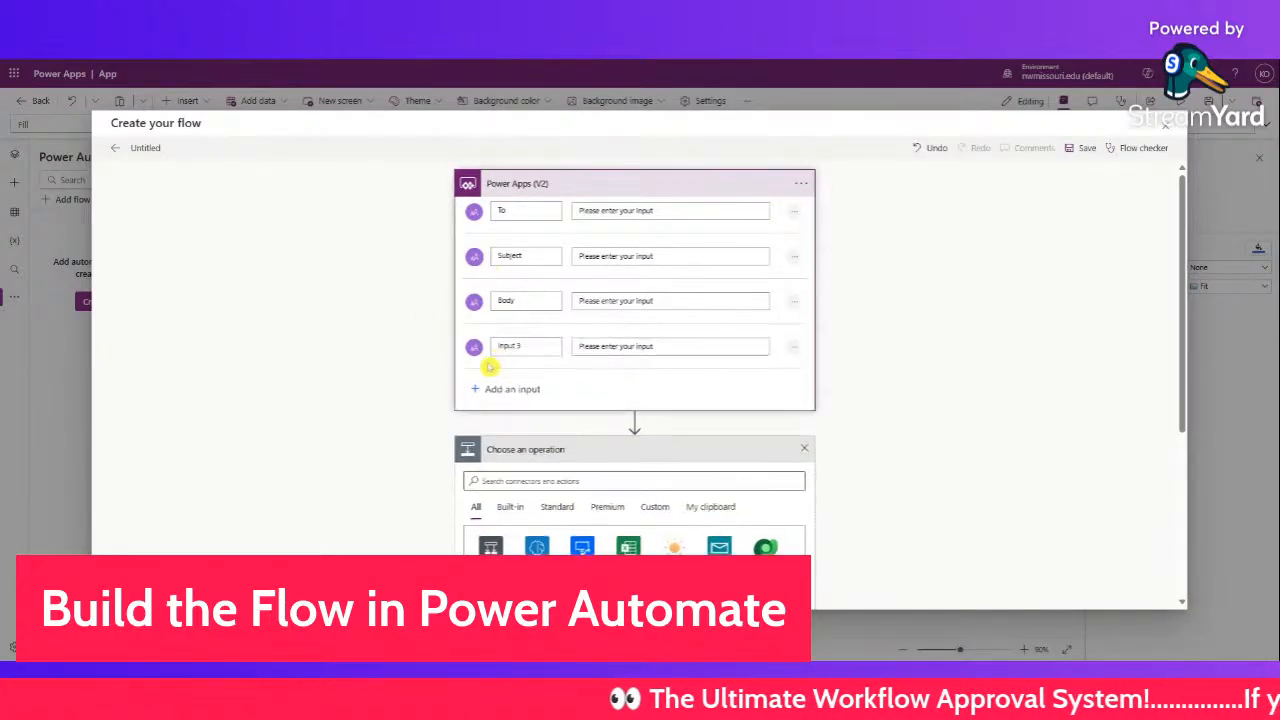
drag(526, 350, 451, 340)
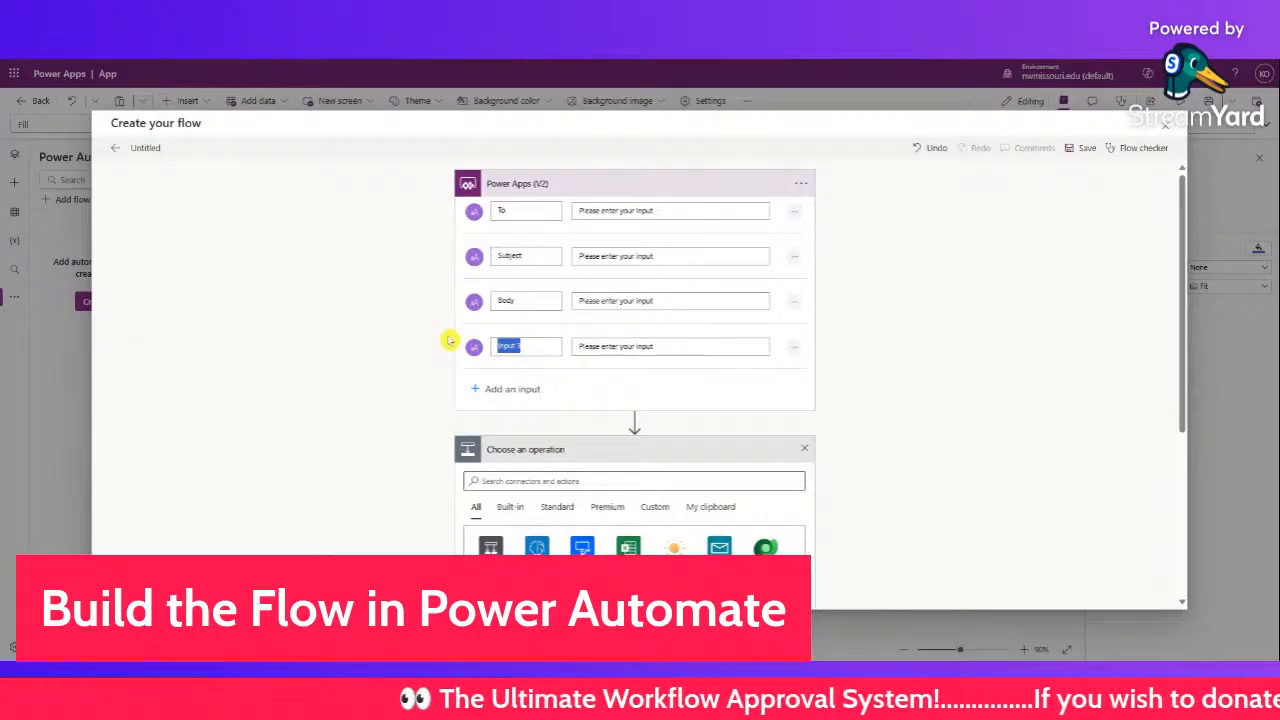
text(Role)
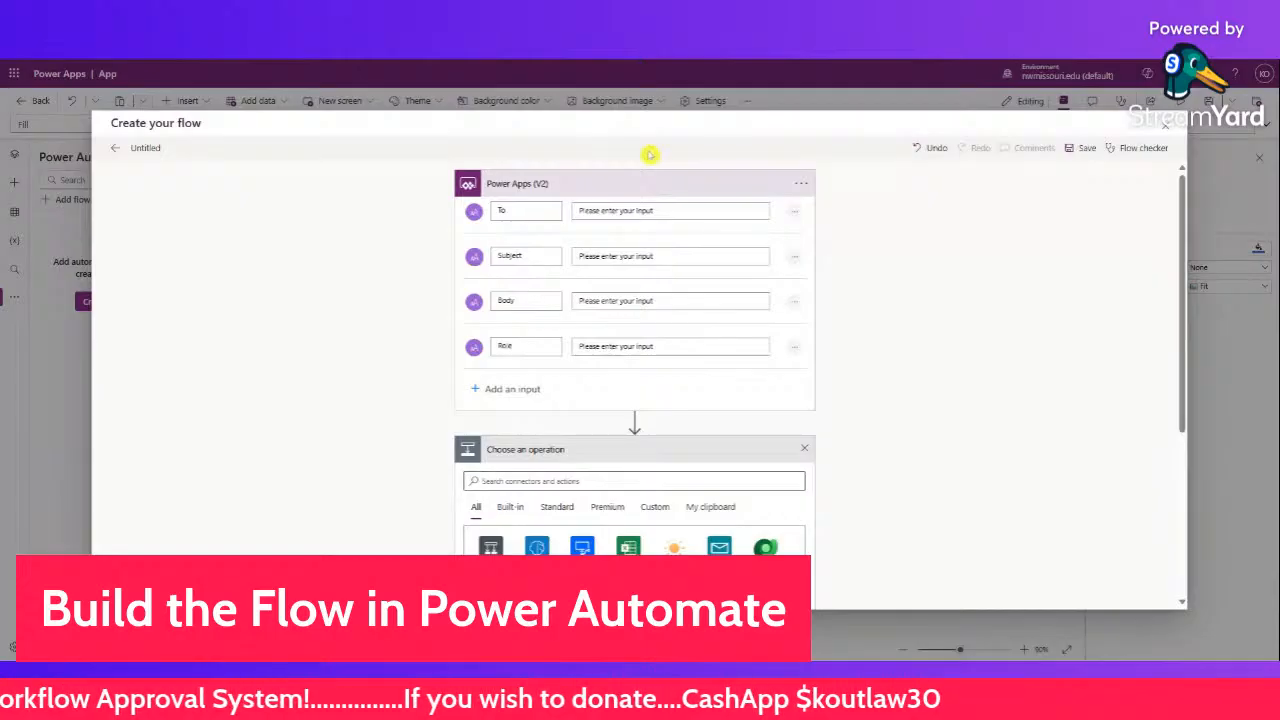
click(658, 190)
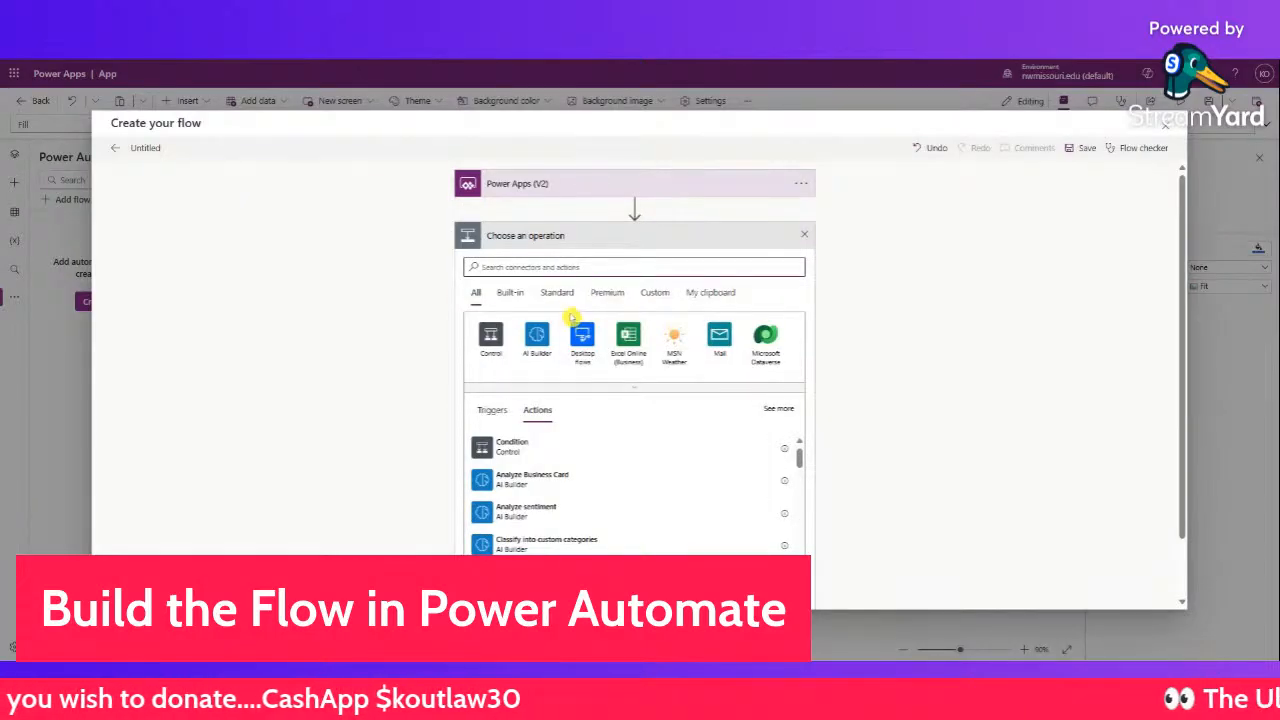
- Add a Switch step after the trigger that evaluates the Role input
scroll(560, 470, down, 3)
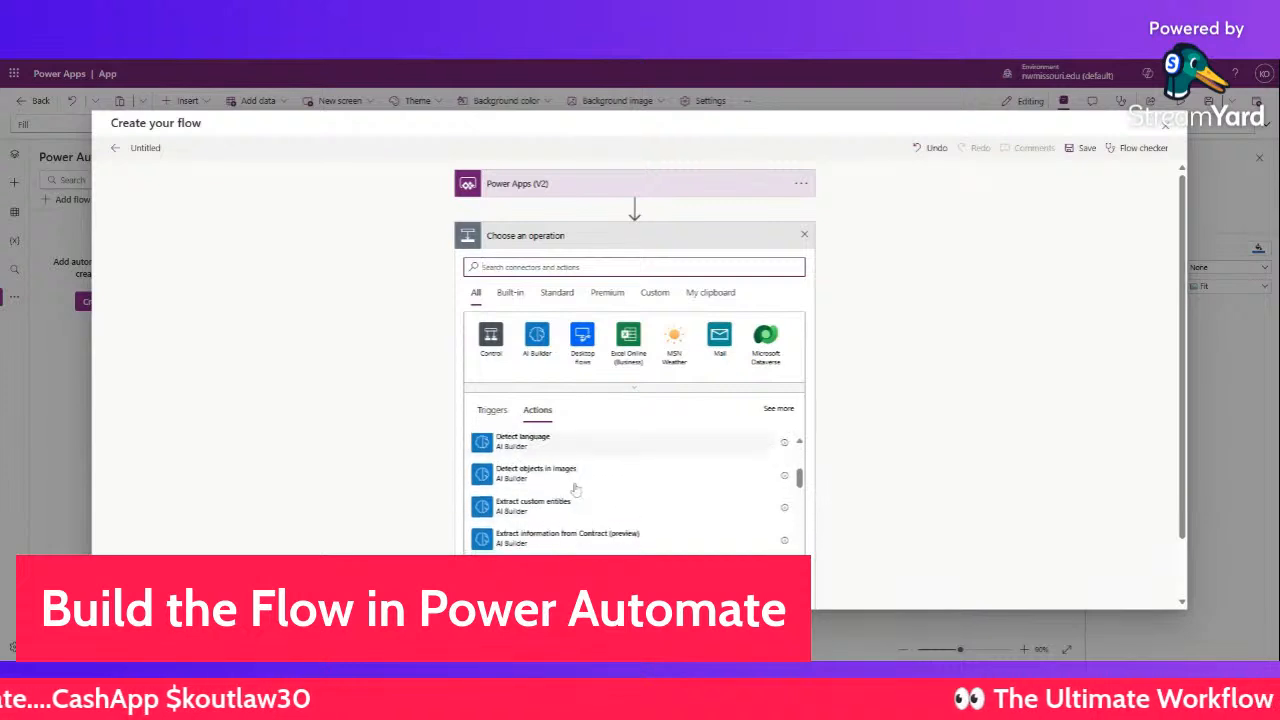
text(s3)
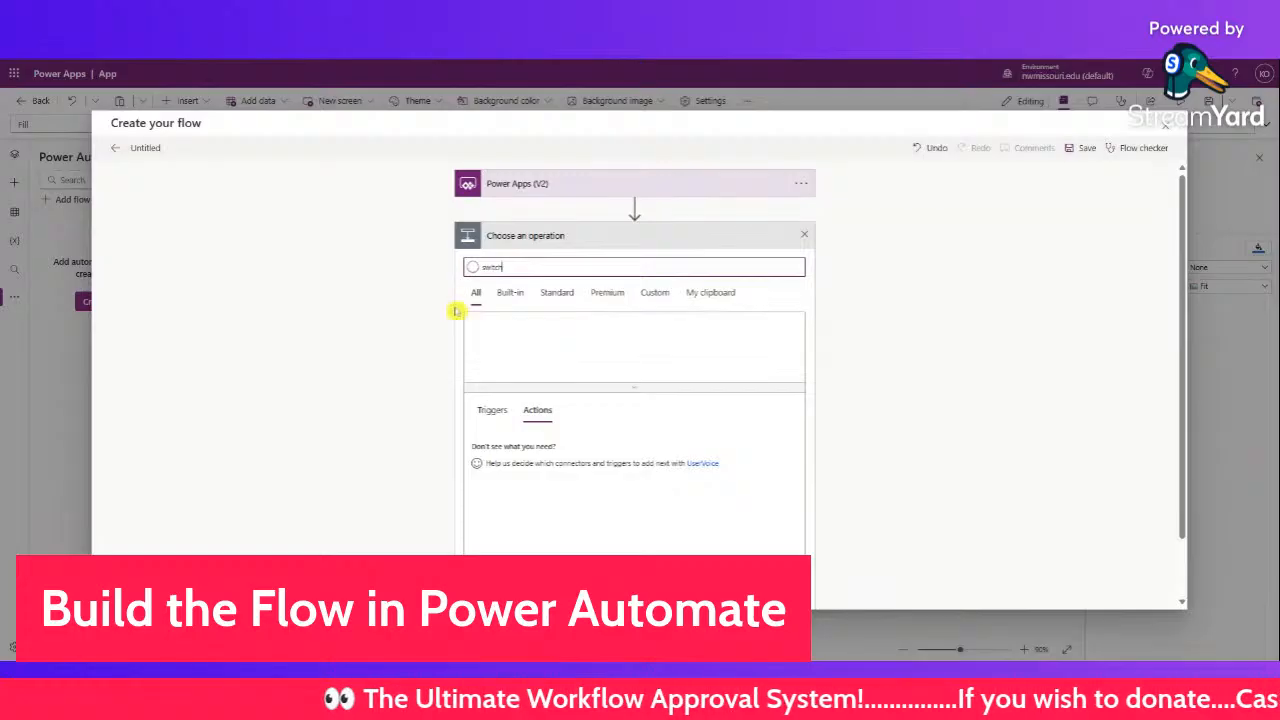
click(514, 452)
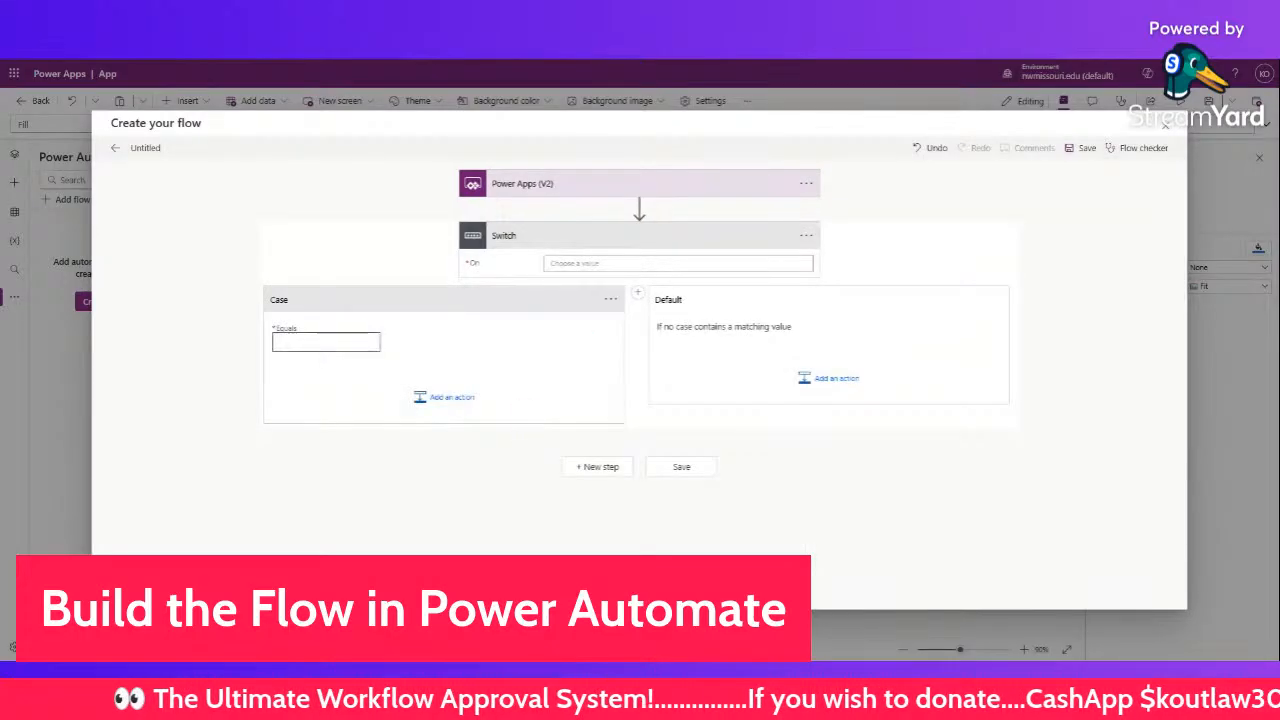
click(595, 264)
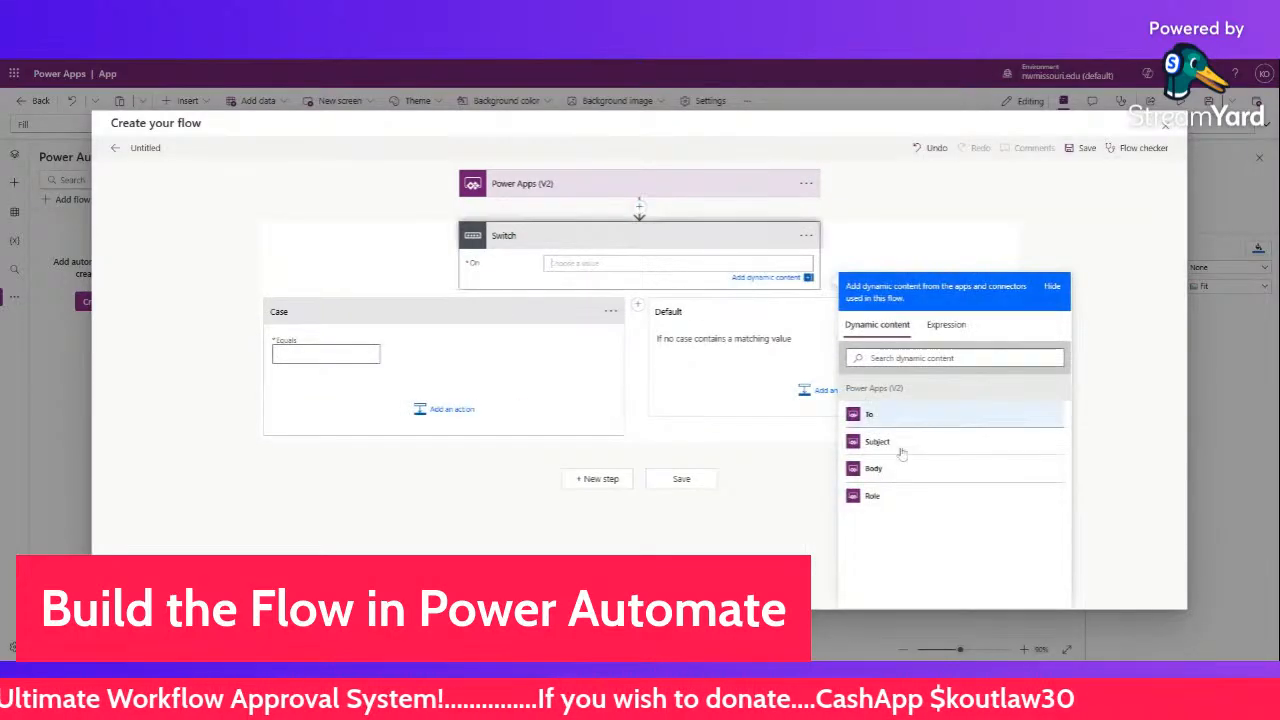
click(872, 496)
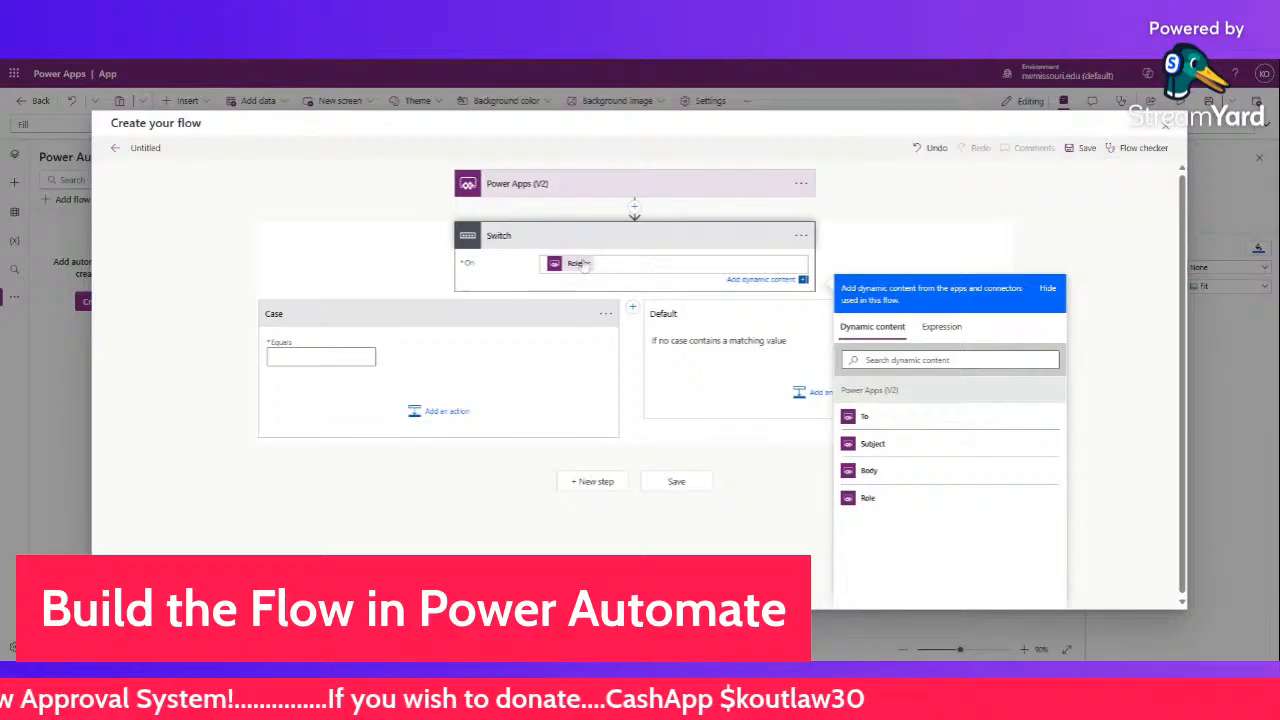
- Set the Switch's first case Equals value to Department Head
click(372, 357)
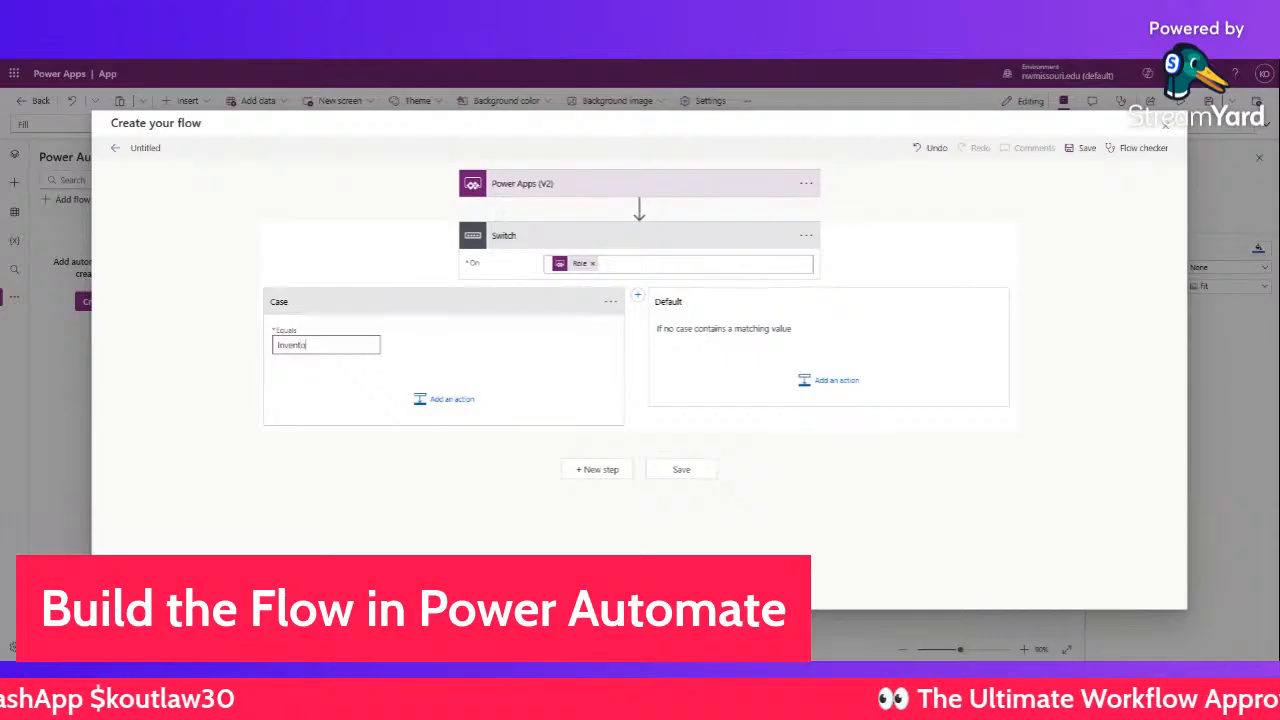
text(Inventory Ma)
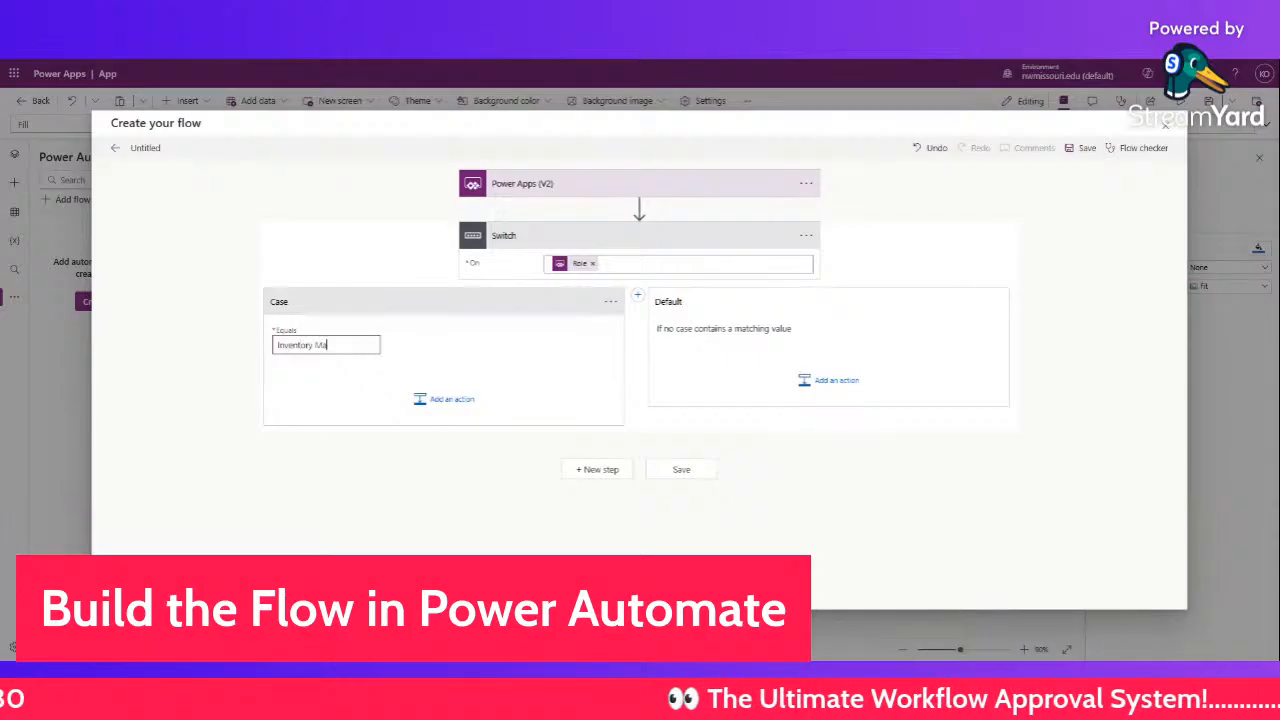
text(nager)
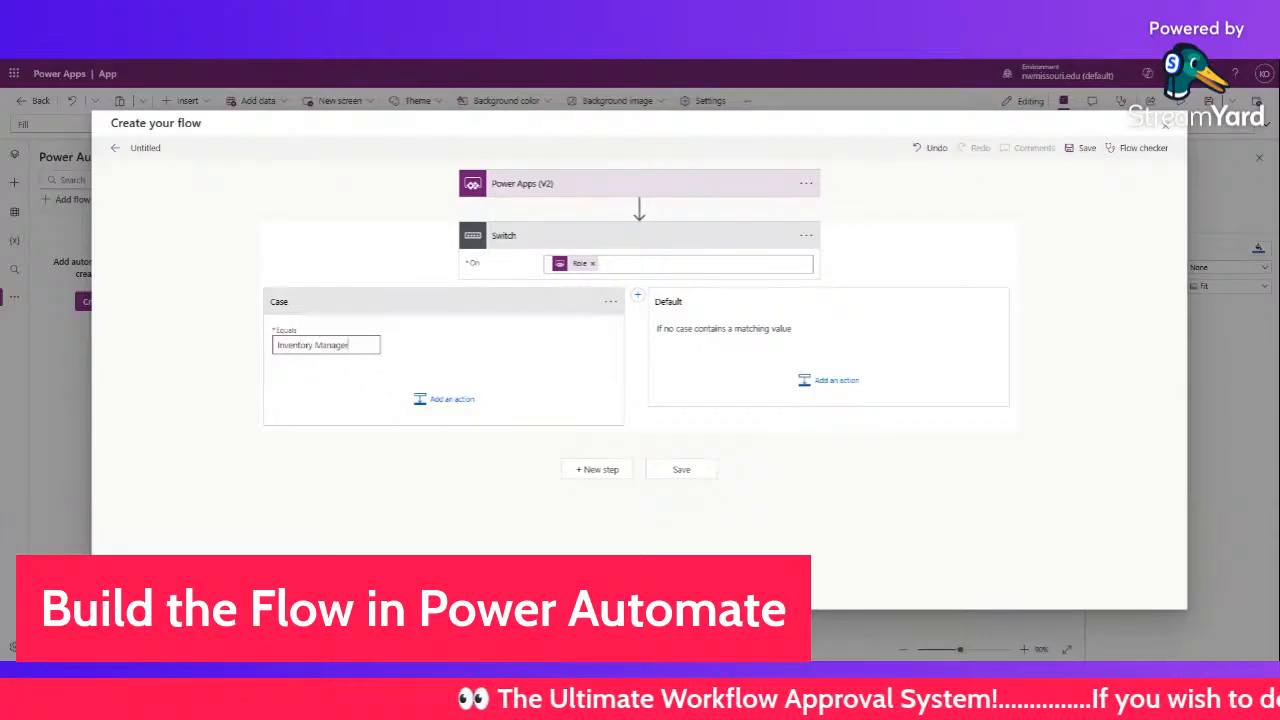
drag(349, 345, 254, 345)
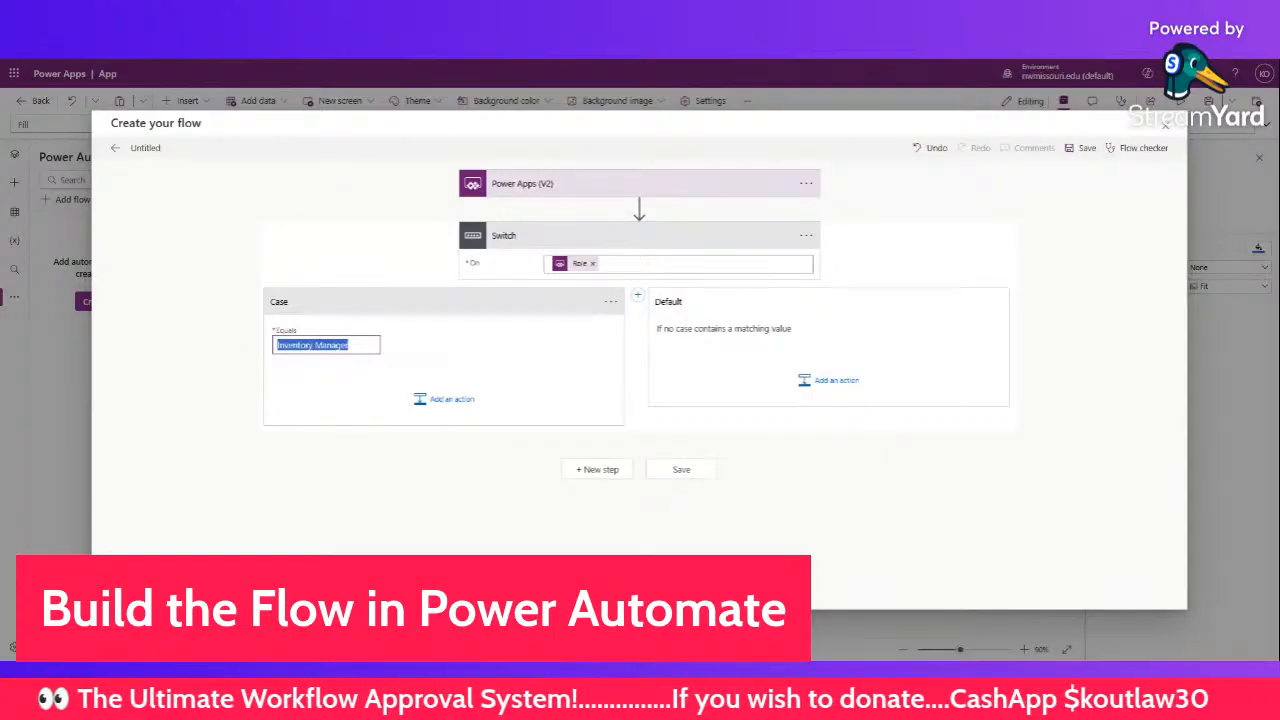
text(Department Head)
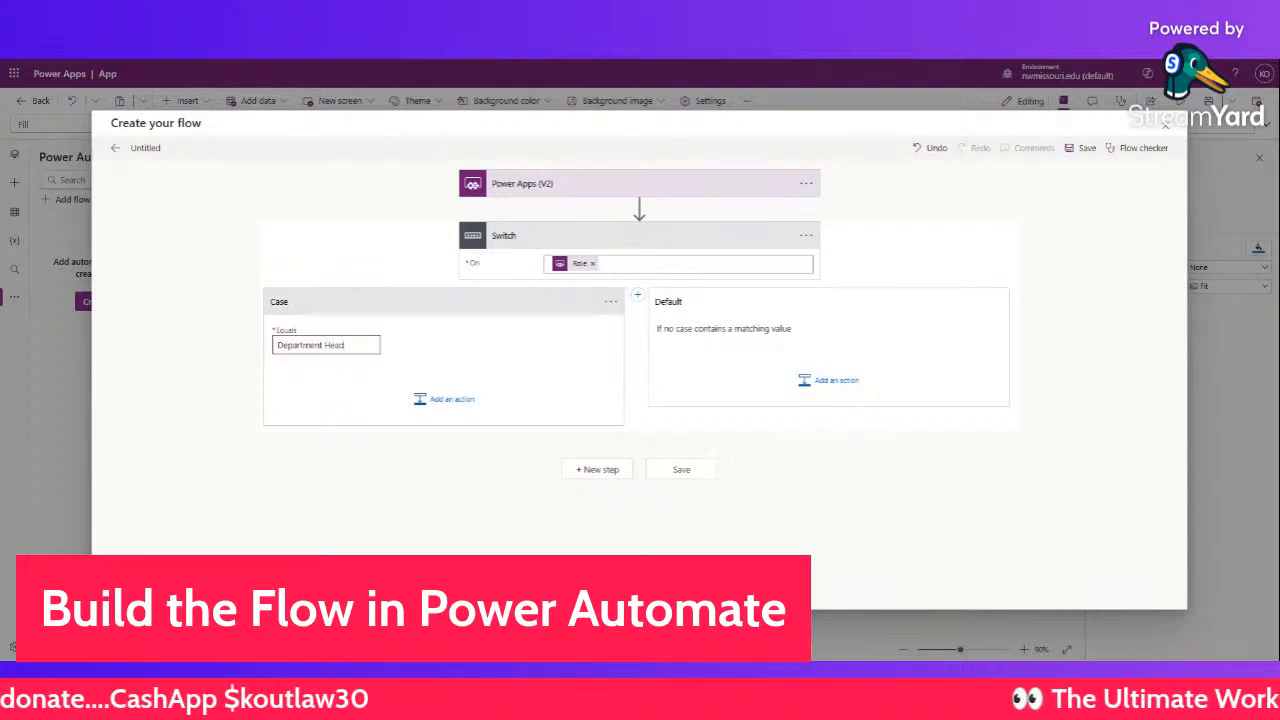
- Add Case 2 and Case 3, giving the cases Inventory Manager, Department Head and Division Manager
click(638, 297)
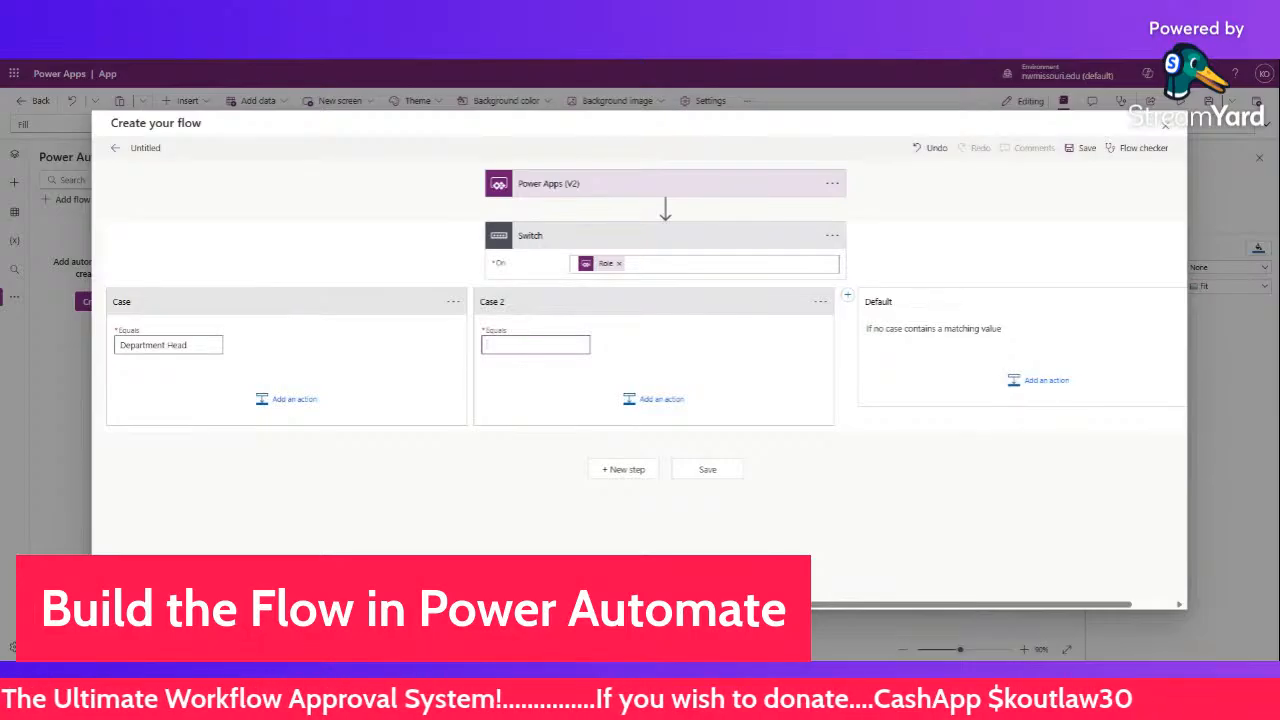
drag(200, 345, 86, 342)
key(ctrl+c)
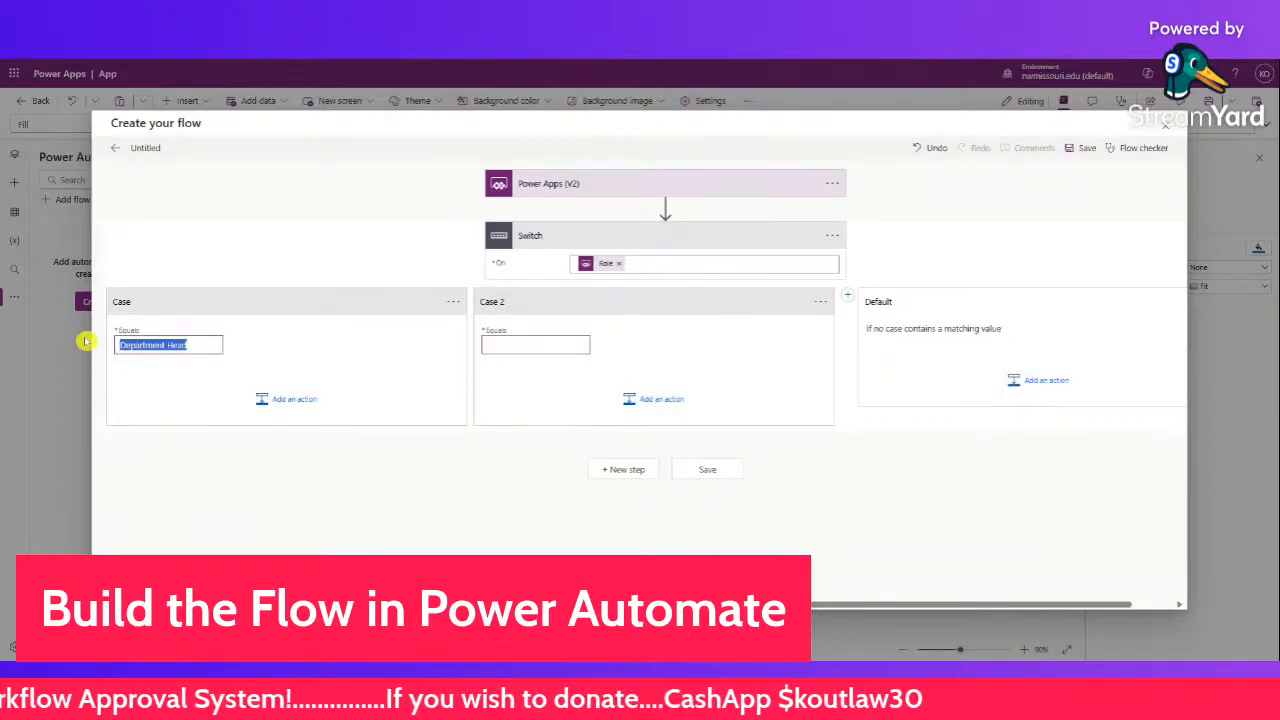
click(538, 348)
key(ctrl+v)
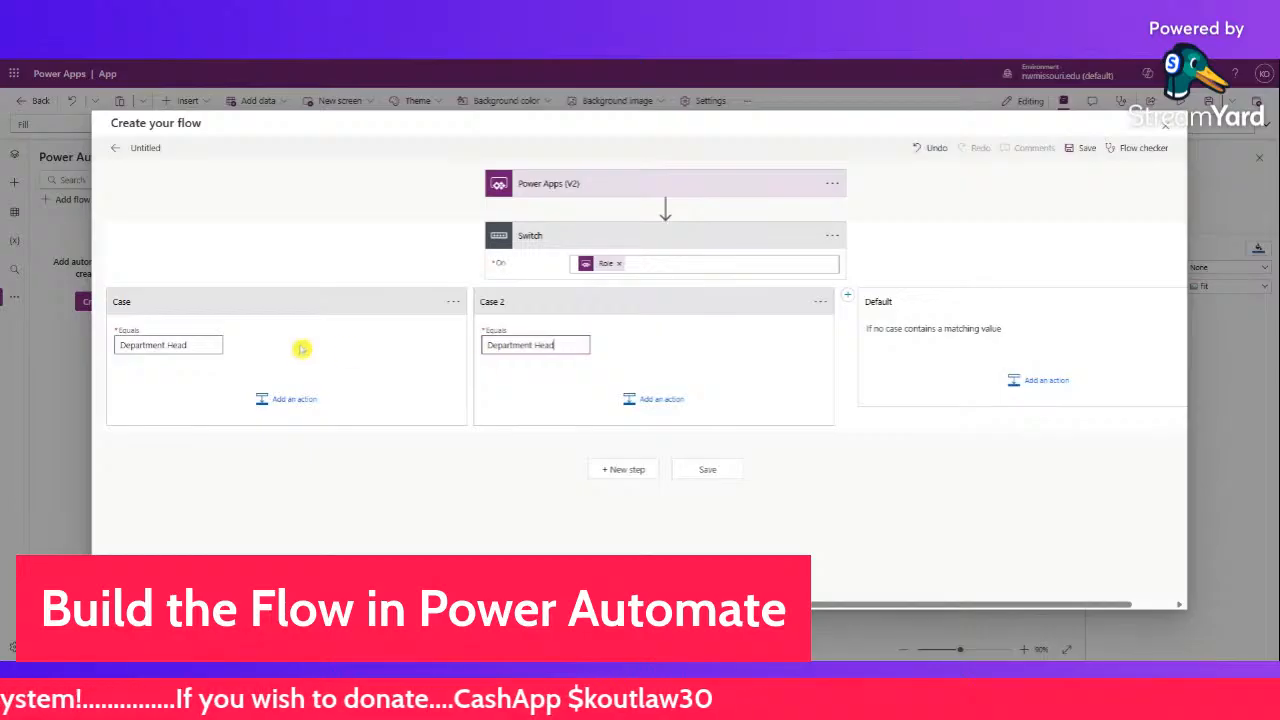
drag(195, 345, 5, 333)
text(In)
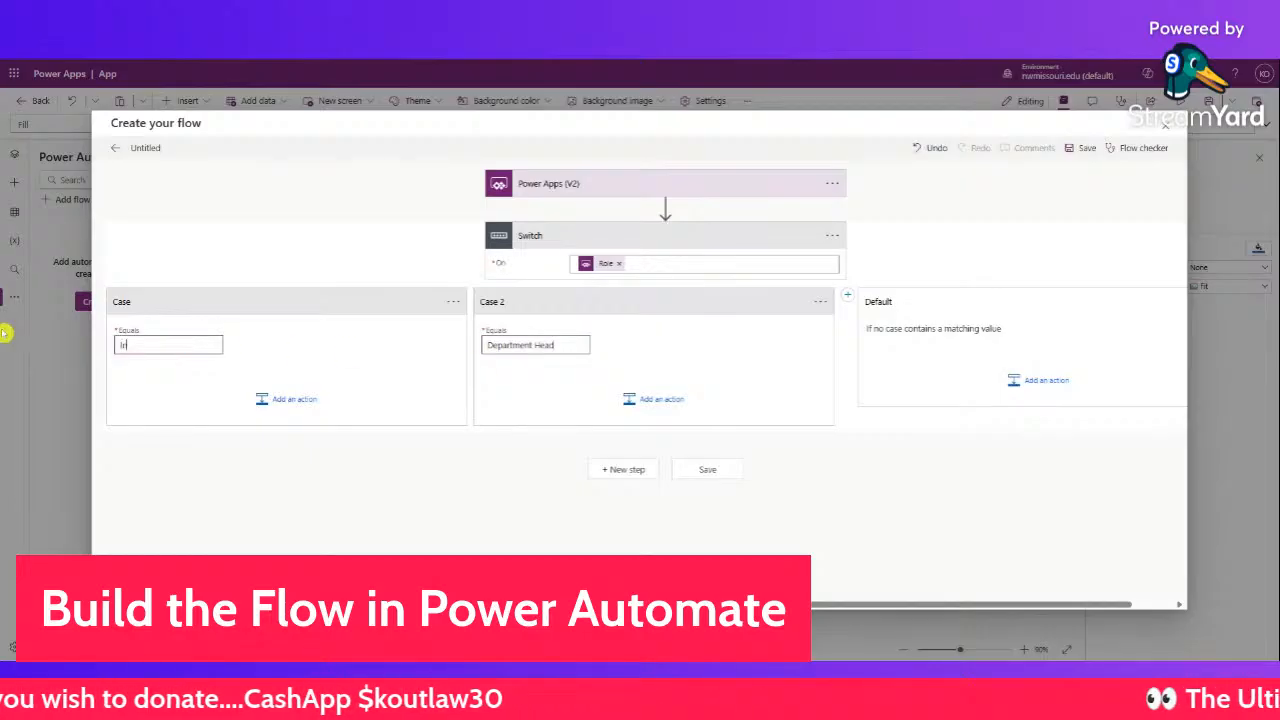
text(s)
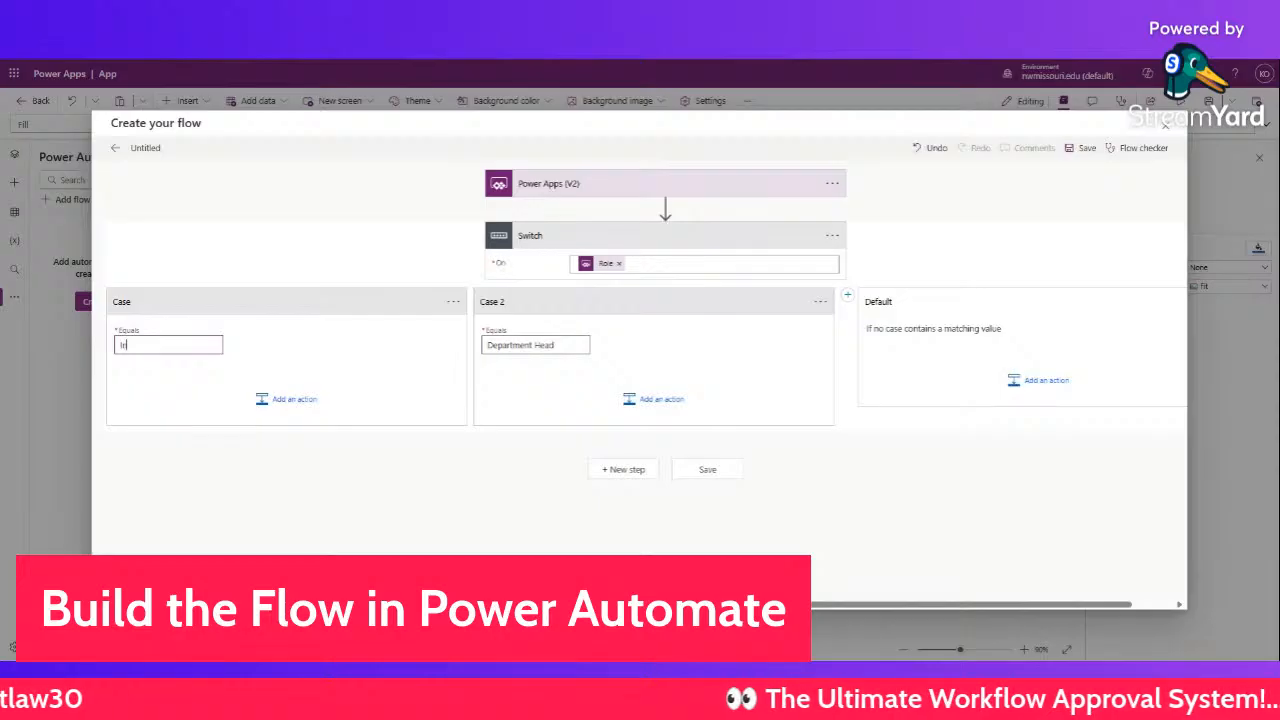
text(entory M)
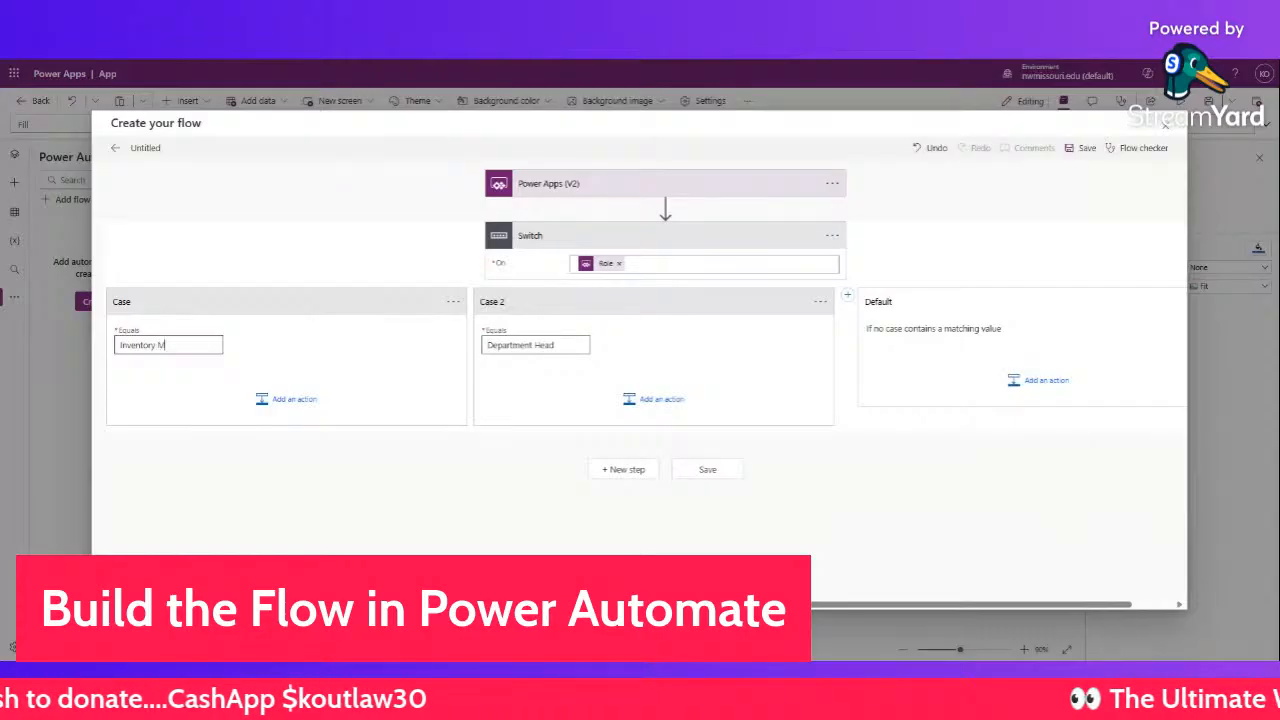
text(anager)
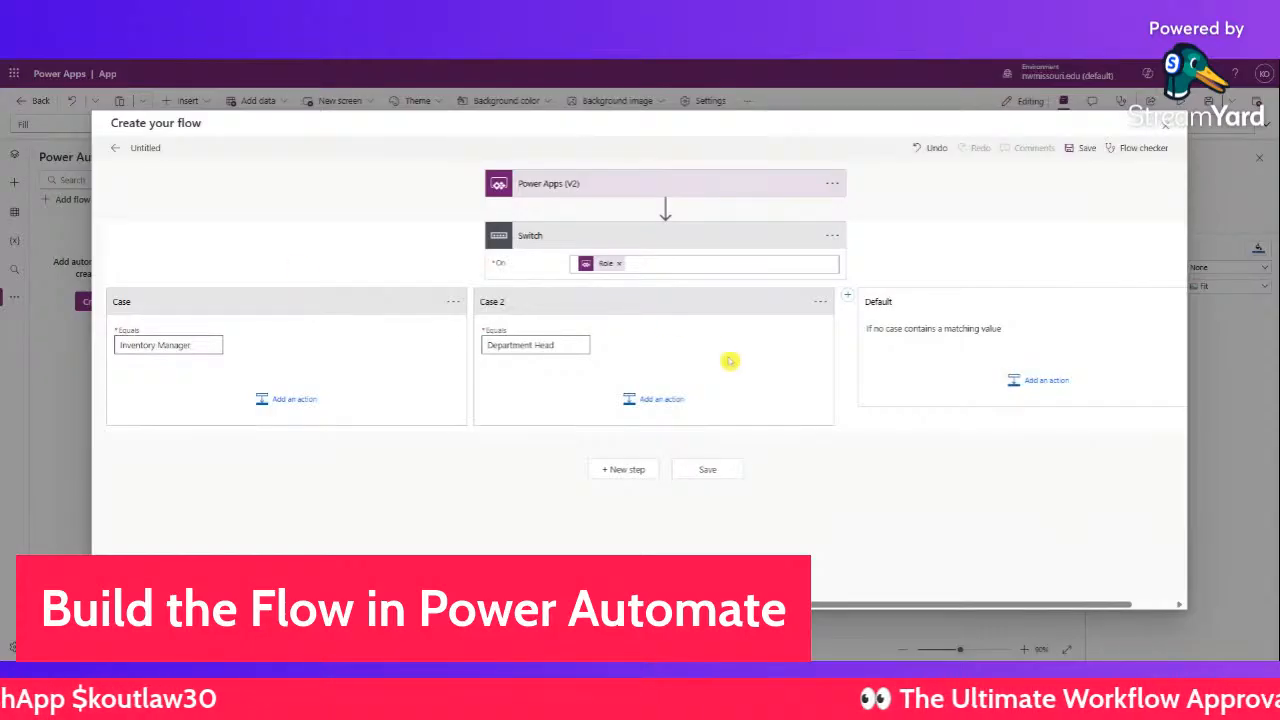
click(848, 296)
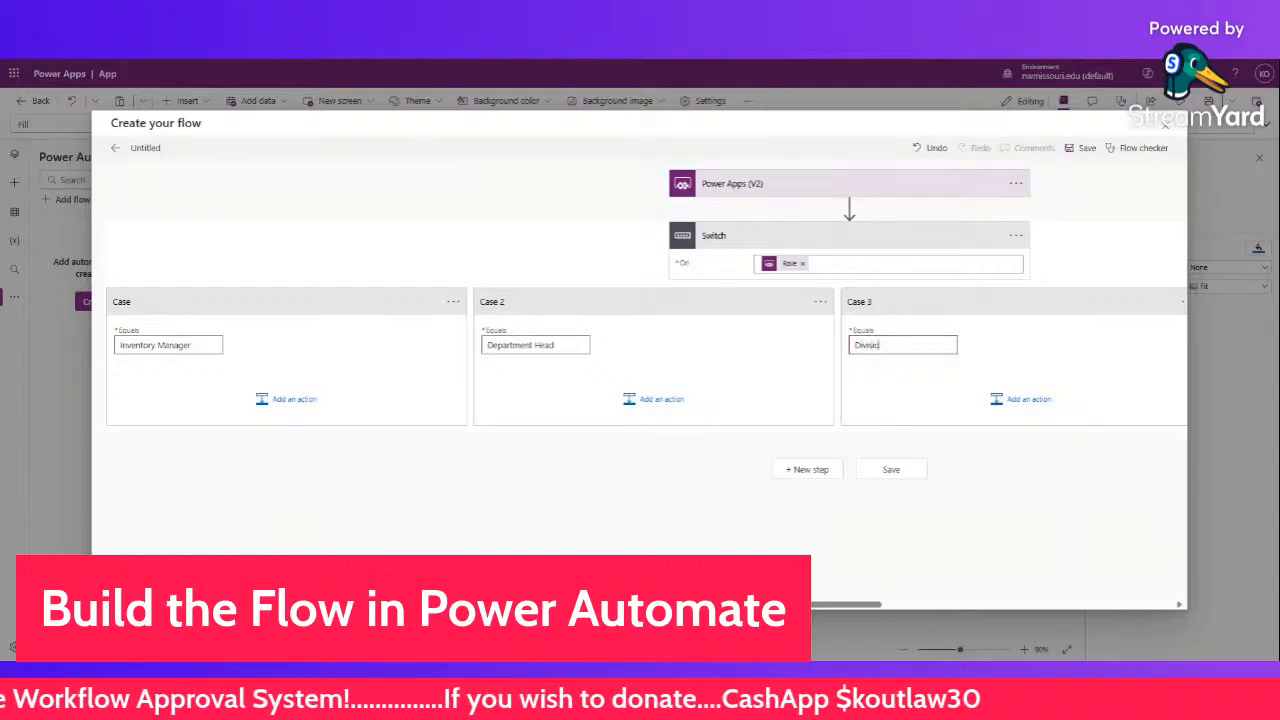
text(Division Manager)
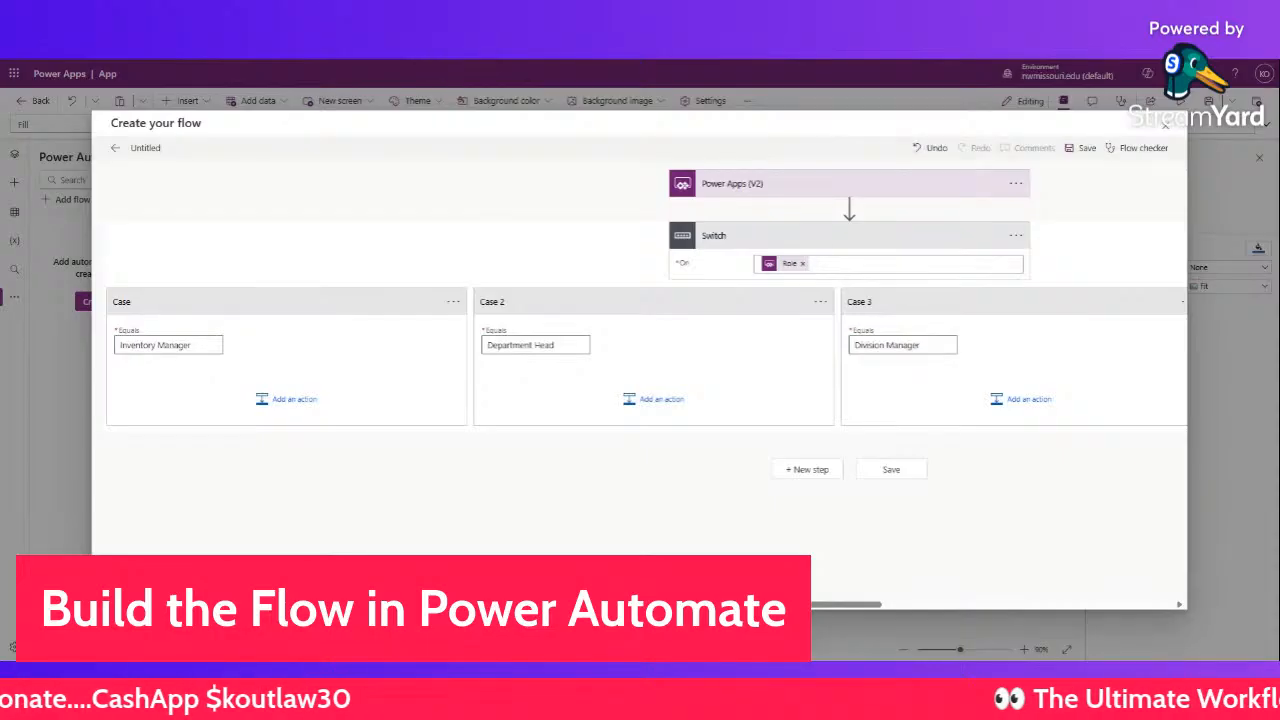
- Add a Send an email (V2) action to the Inventory Manager case using the To, Subject and Body values
click(285, 400)
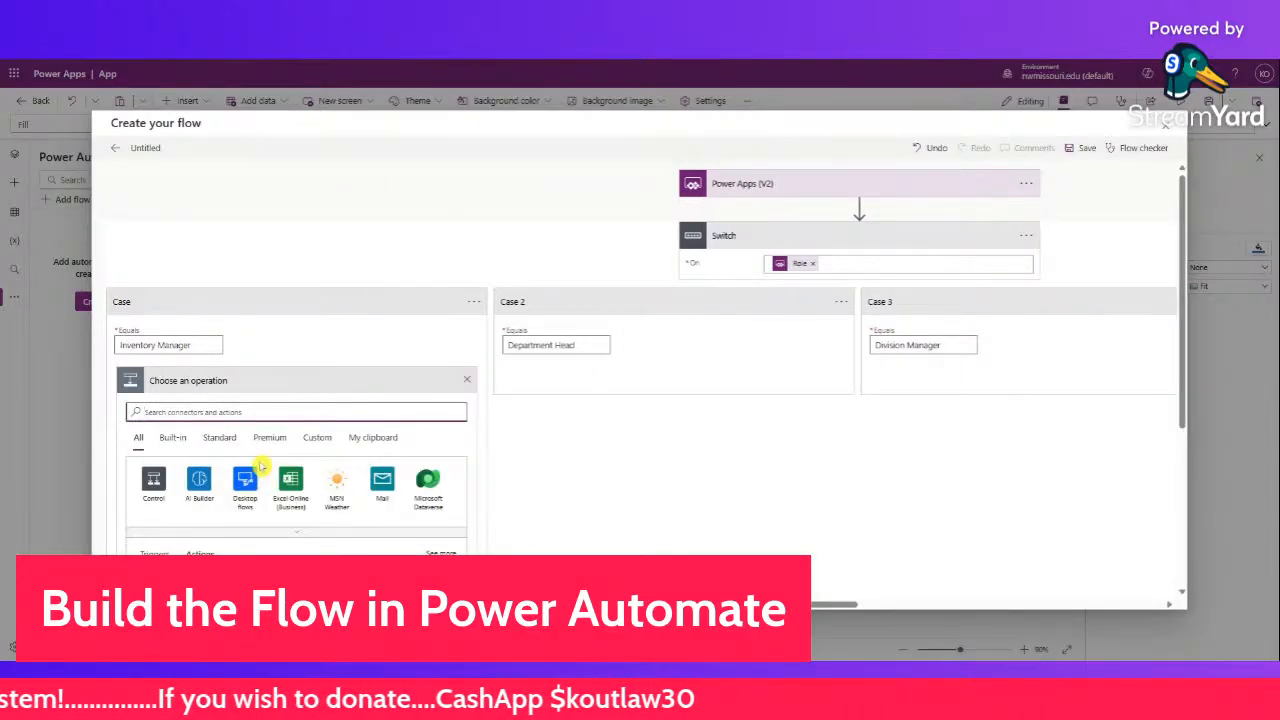
text(send)
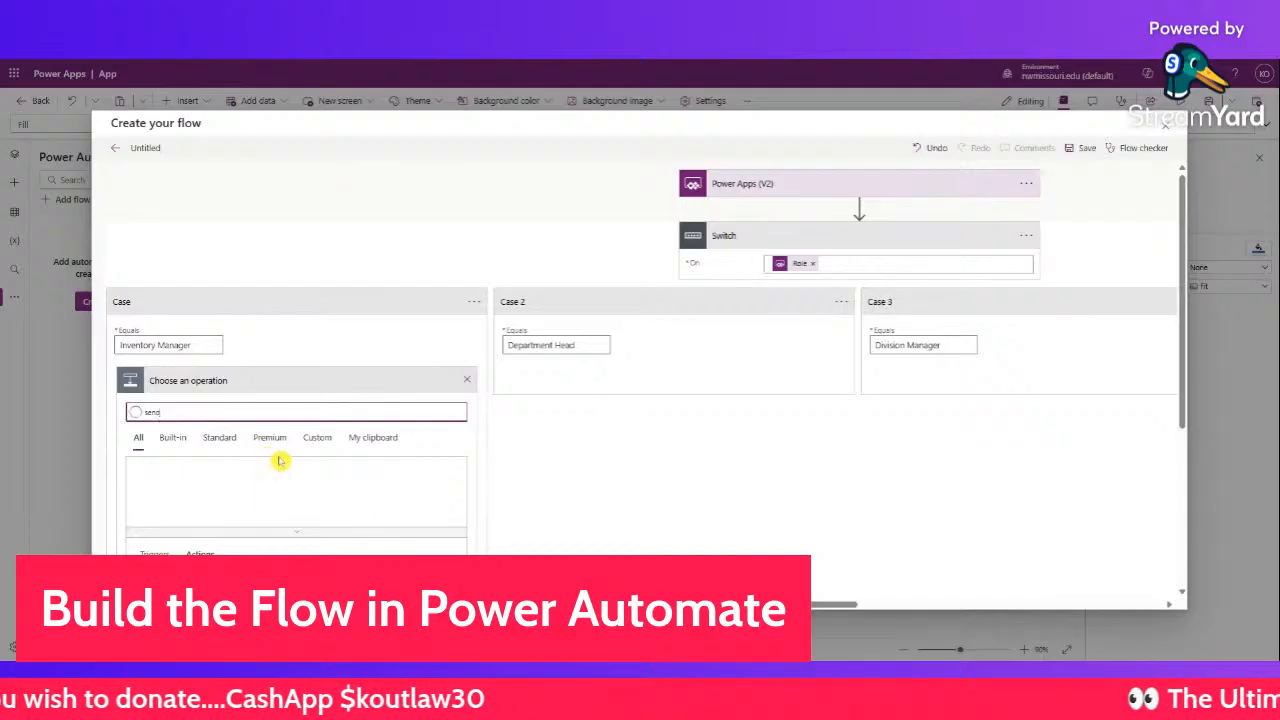
scroll(261, 485, down, 2)
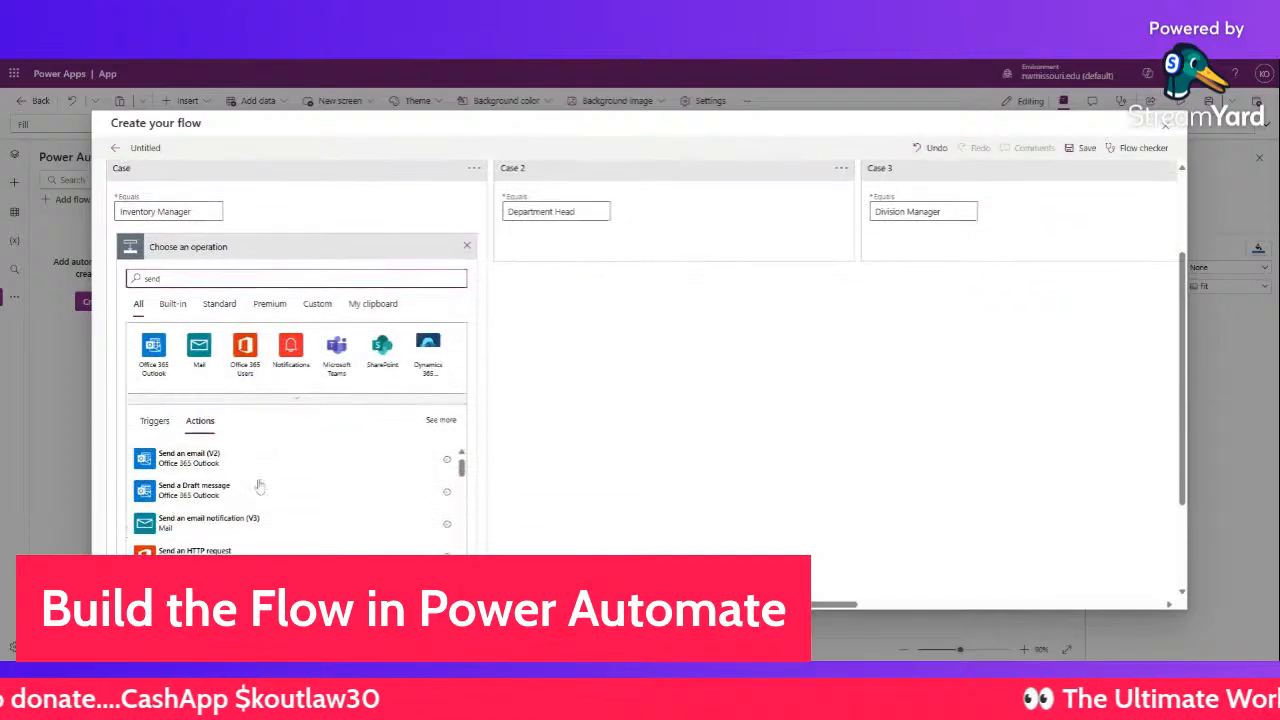
click(190, 456)
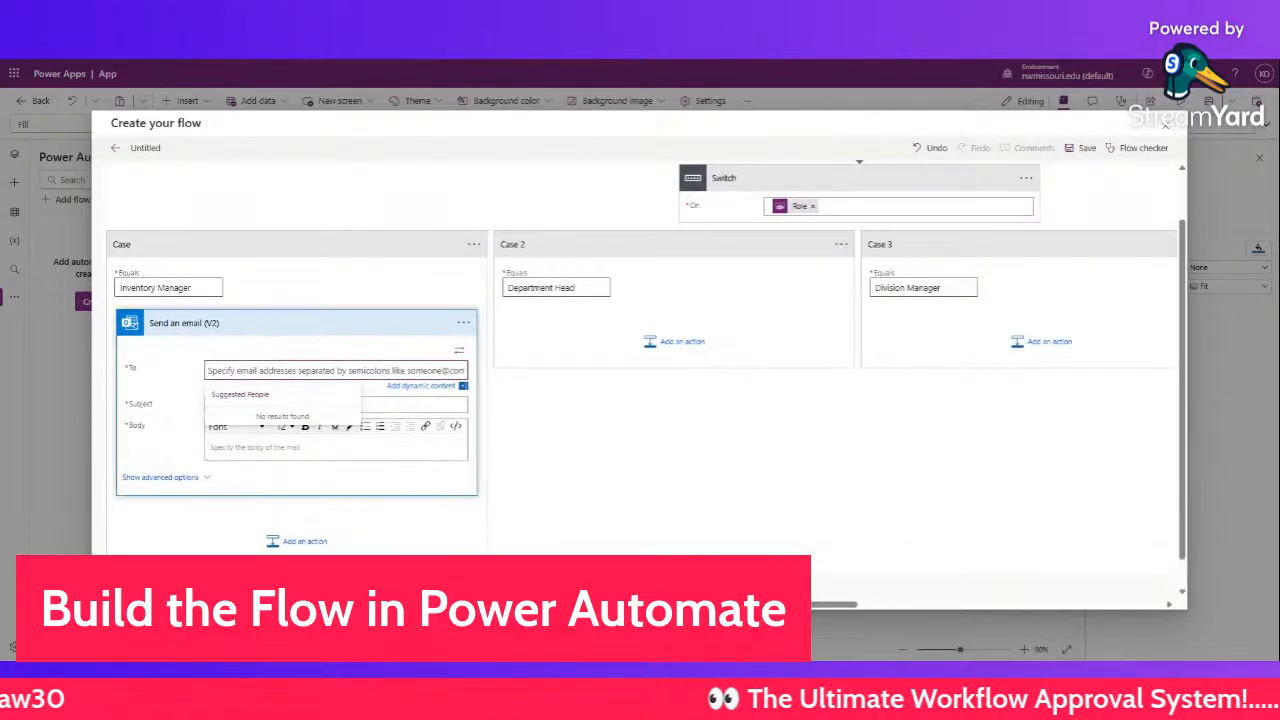
click(395, 385)
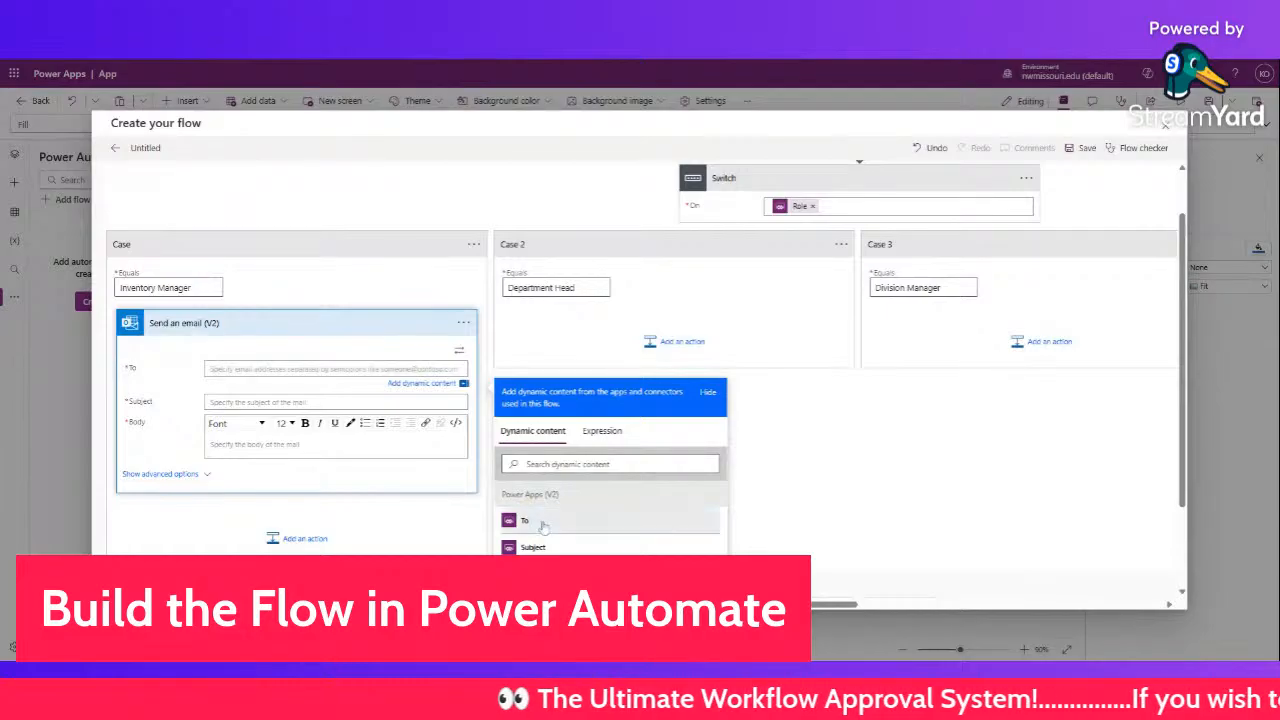
click(524, 521)
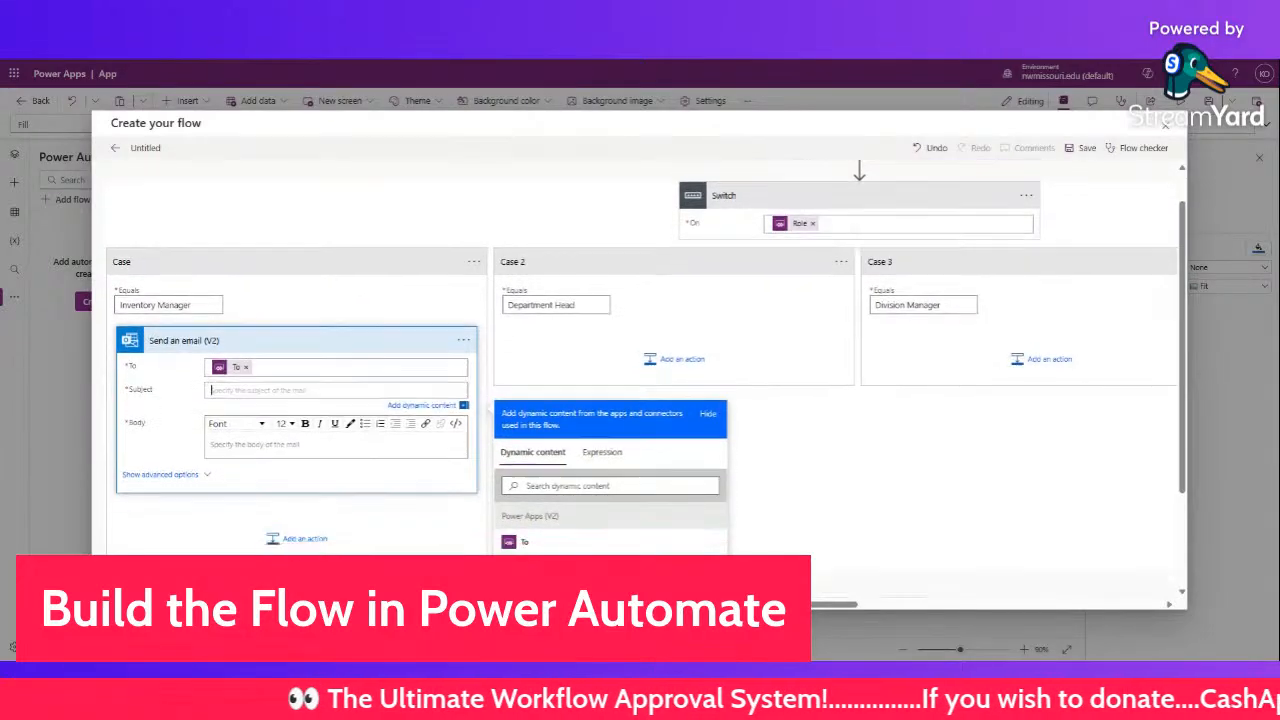
scroll(600, 450, down, 2)
click(530, 451)
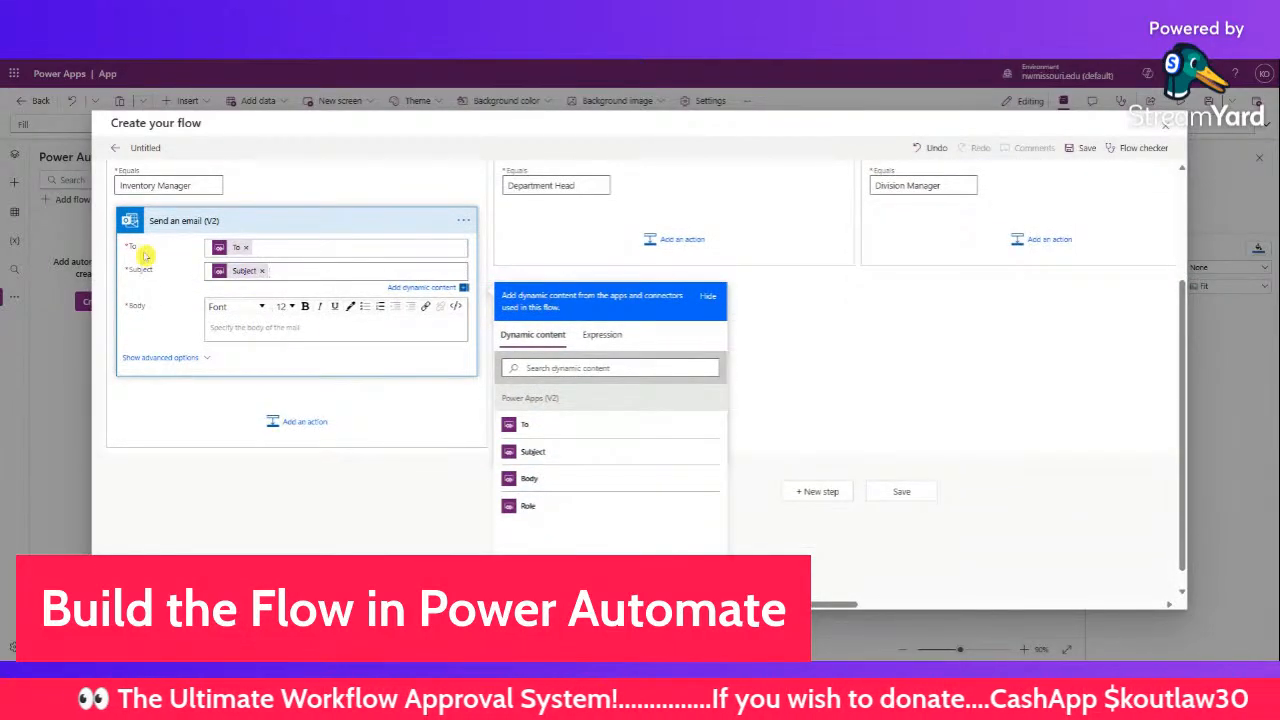
click(330, 328)
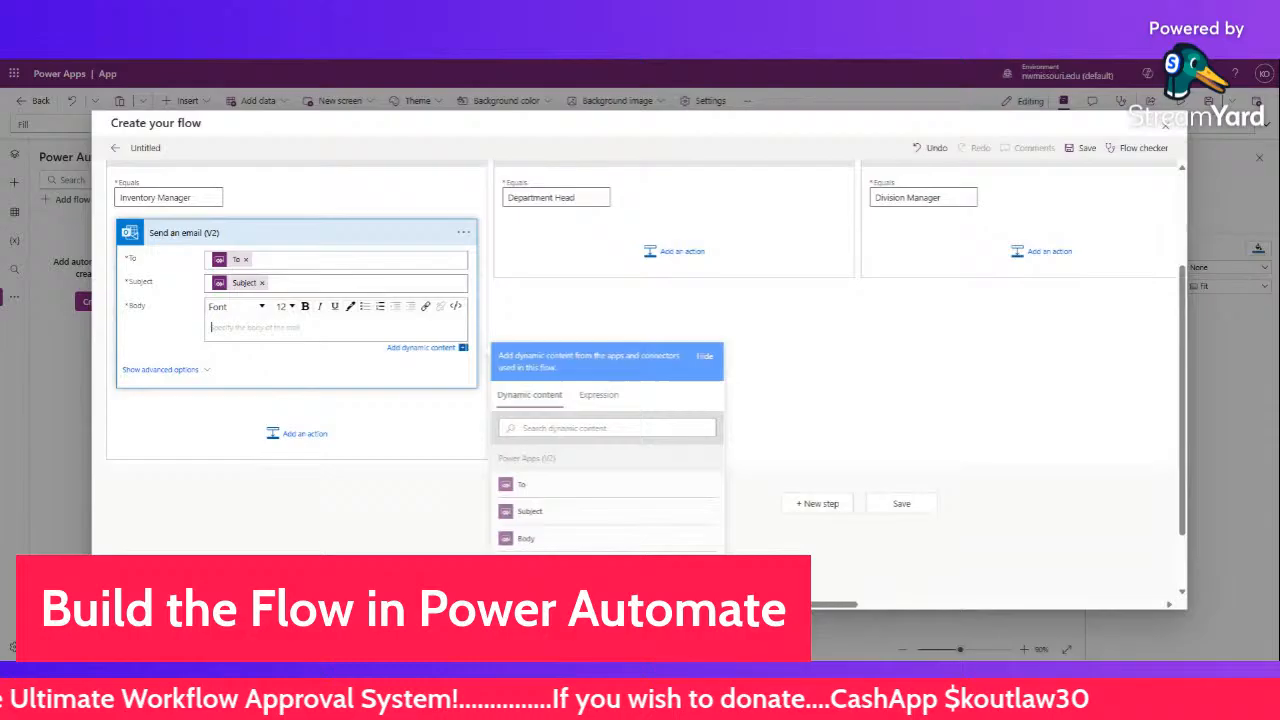
click(528, 538)
scroll(490, 357, up, 2)
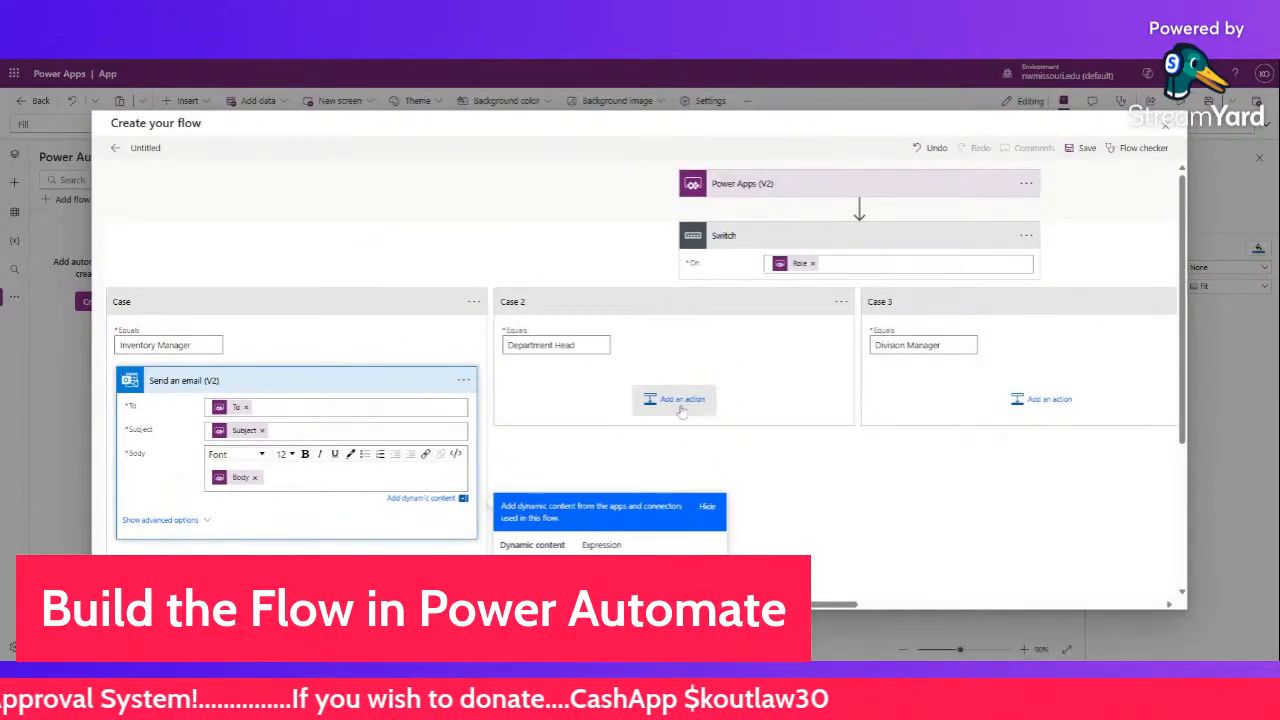
- Rename the email action to 'Send an email to the Inventory Manager'
click(463, 380)
click(515, 376)
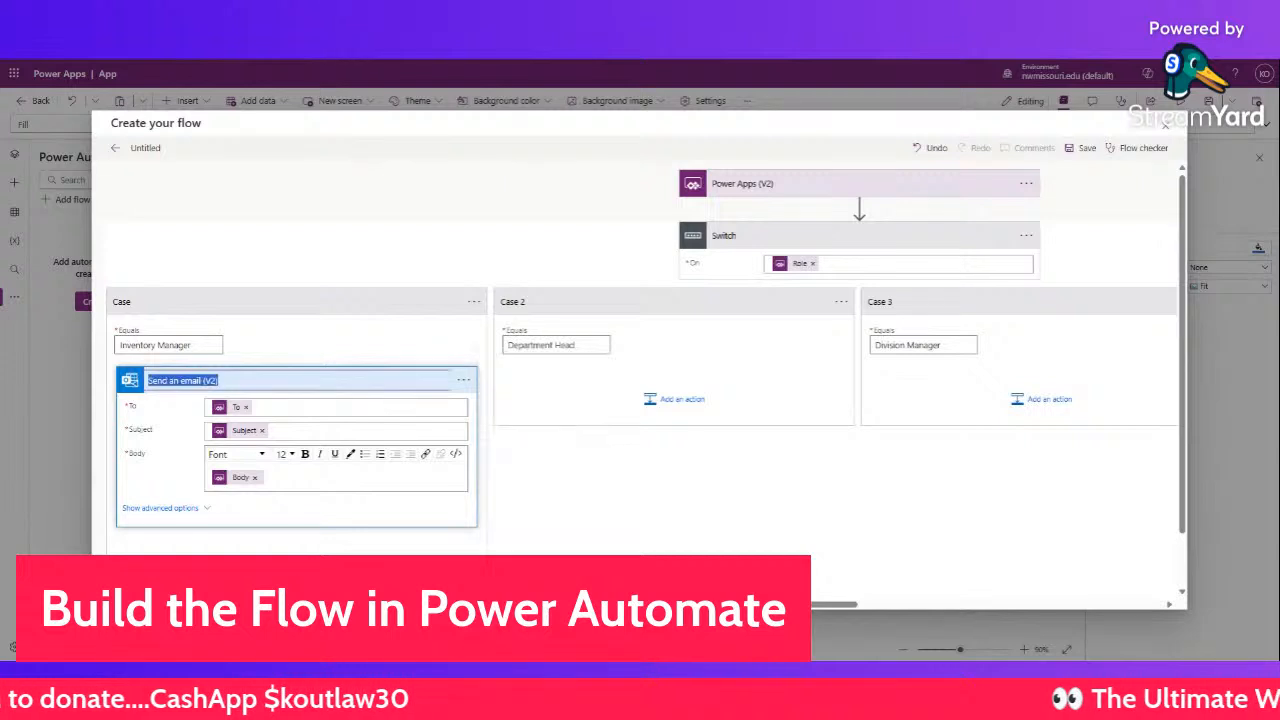
key(End)
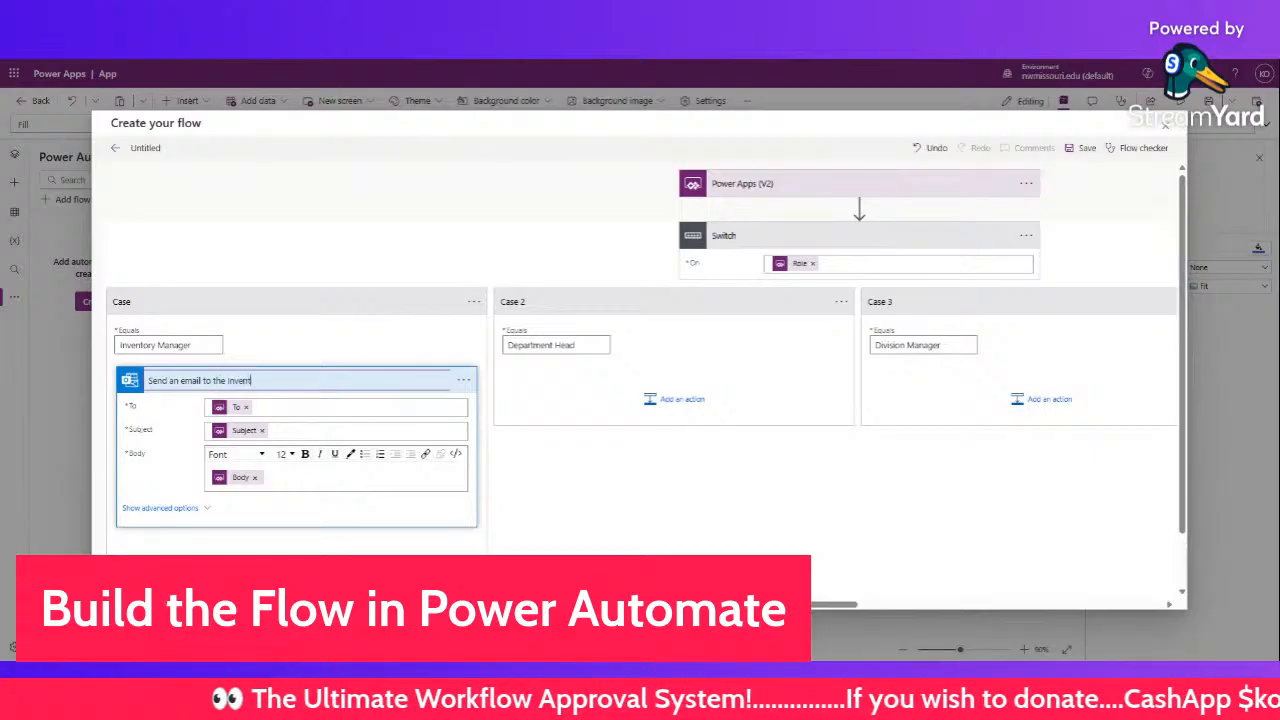
text(anag)
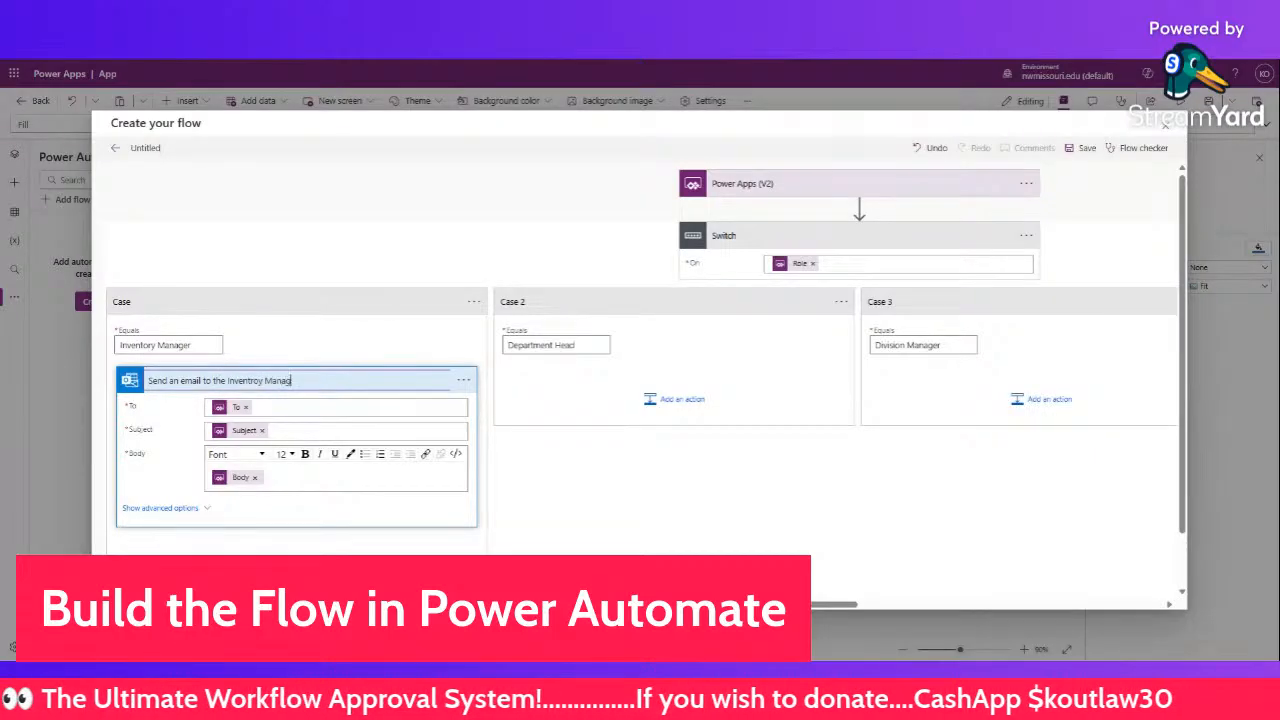
text(er)
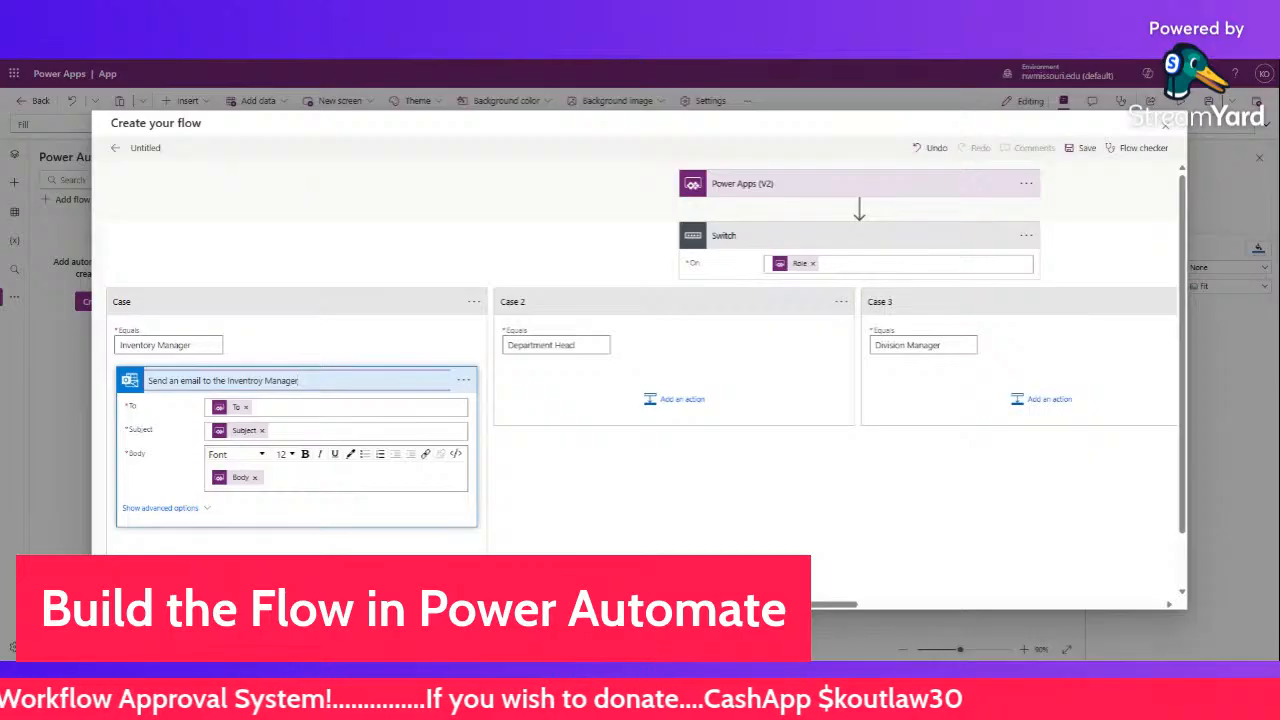
key(Left)
key(Left)
key(Left)
key(Left)
key(Left)
key(Left)
key(Left)
key(Left)
key(BackSpace)
key(BackSpace)
key(BackSpace)
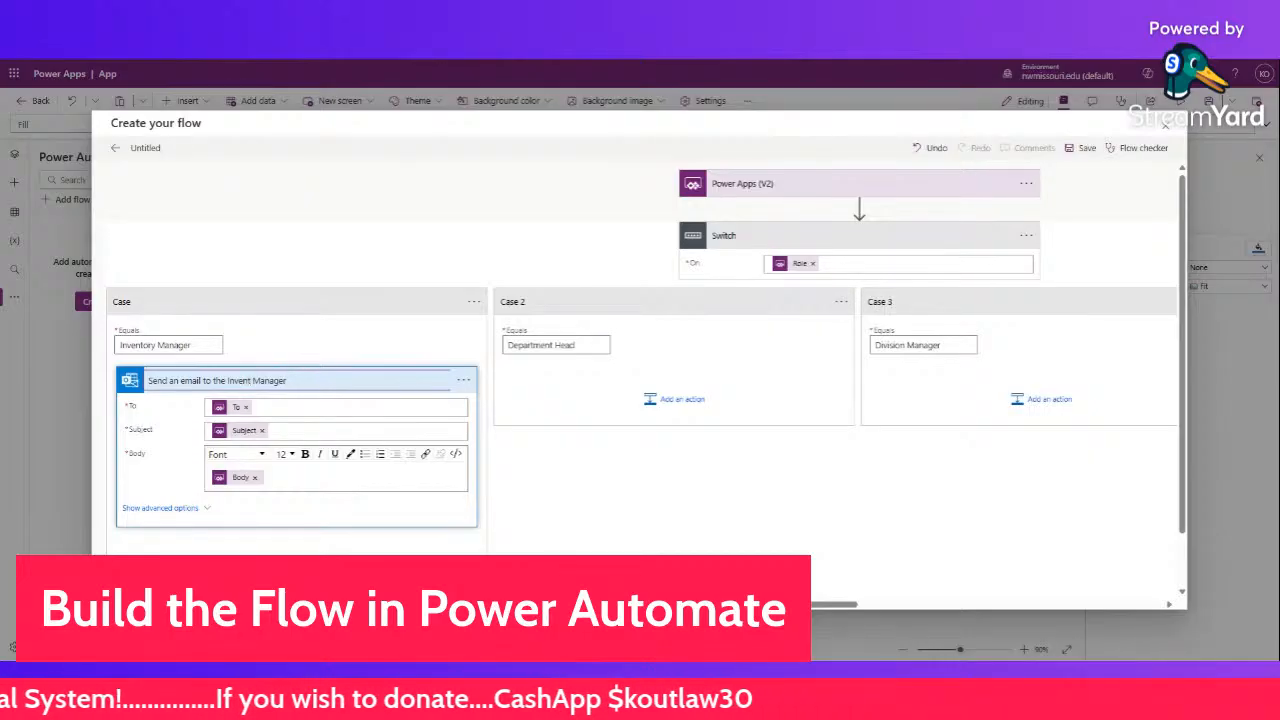
text(ory)
key(Return)
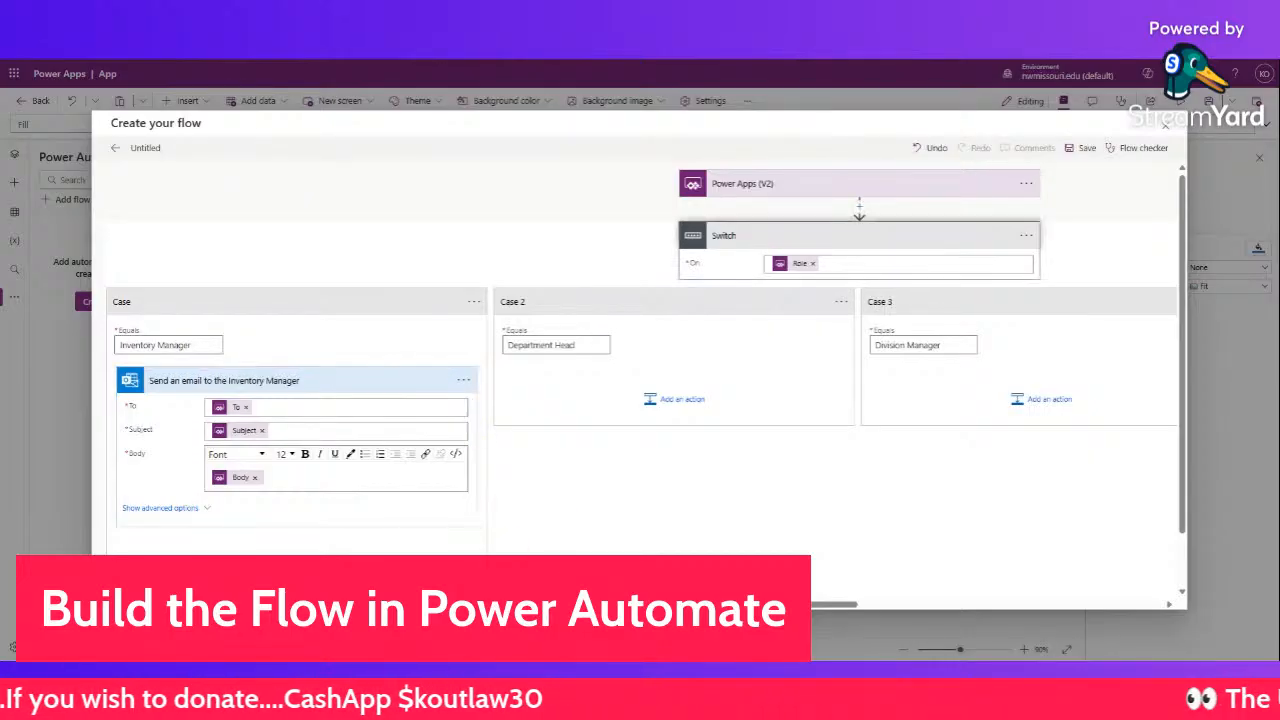
- Copy the Inventory Manager email action to the clipboard and collapse it
click(463, 381)
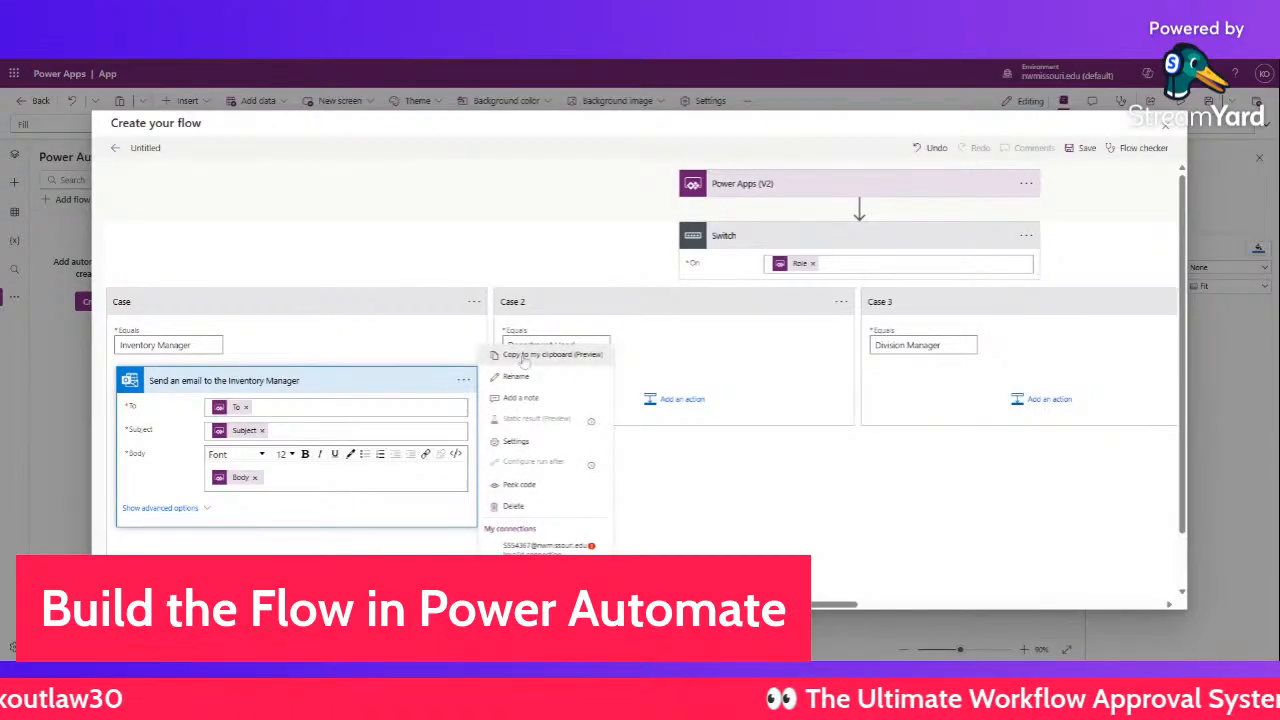
click(572, 394)
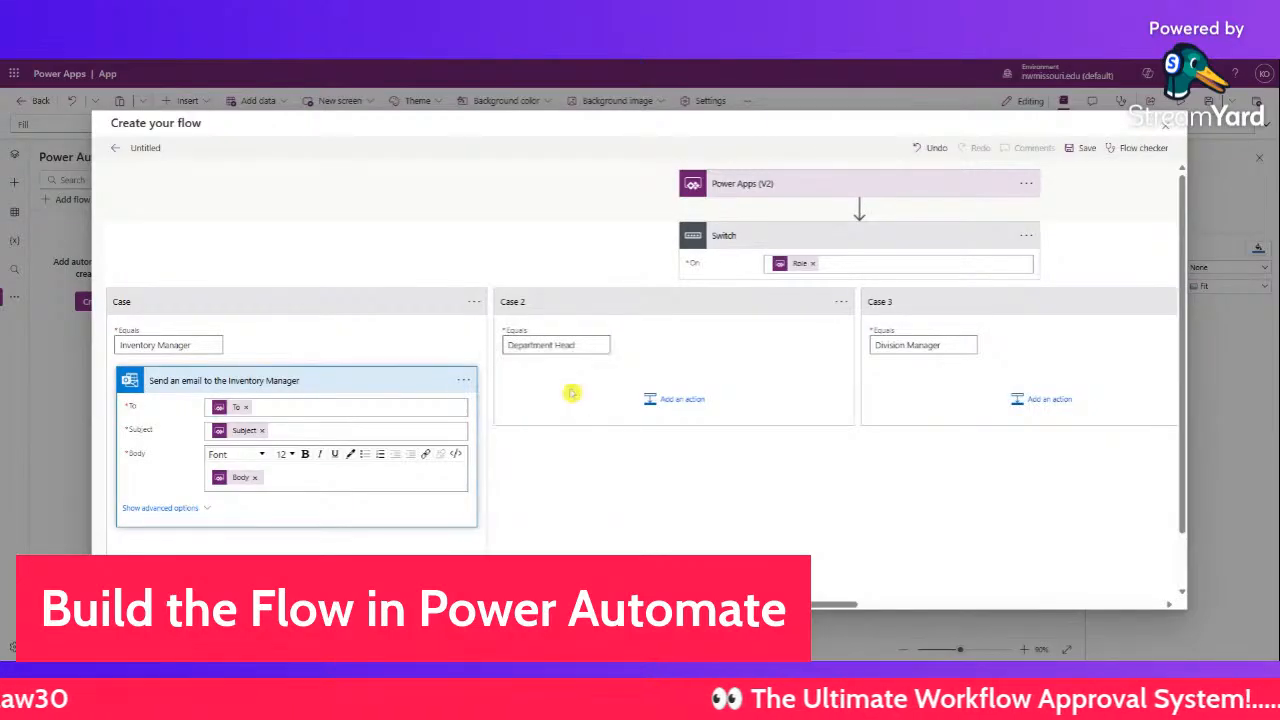
click(405, 381)
click(670, 400)
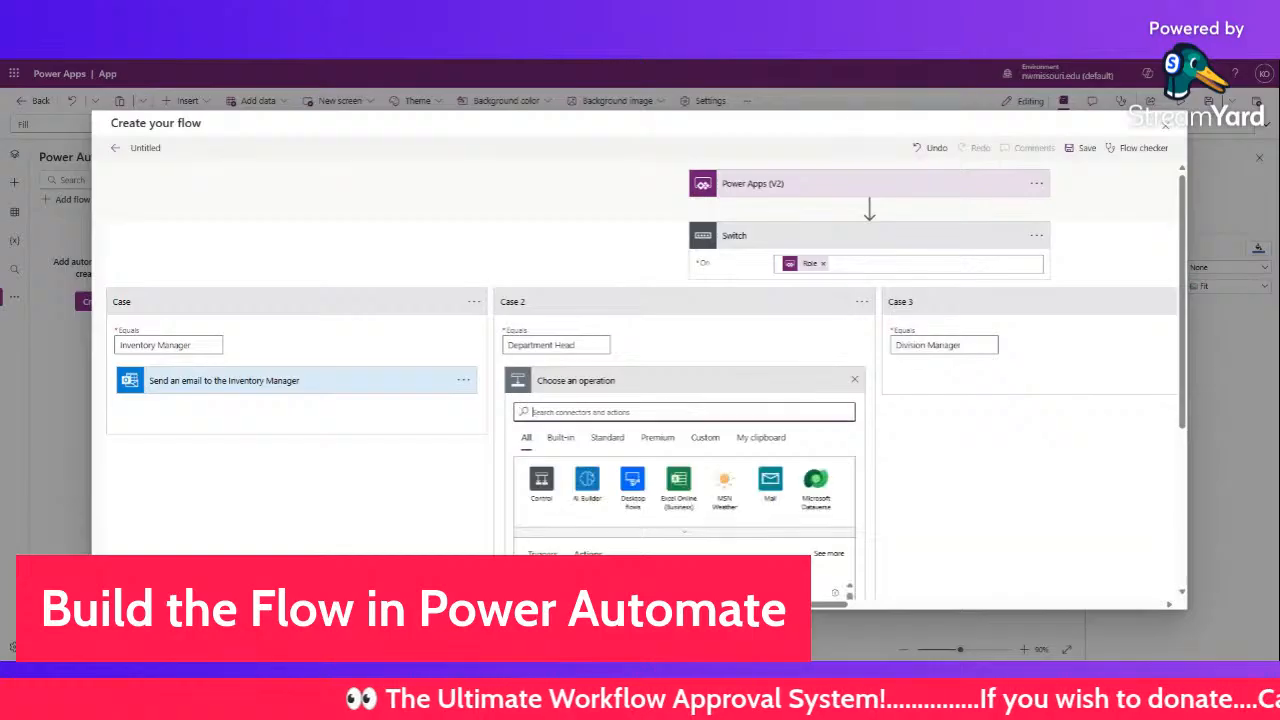
click(758, 438)
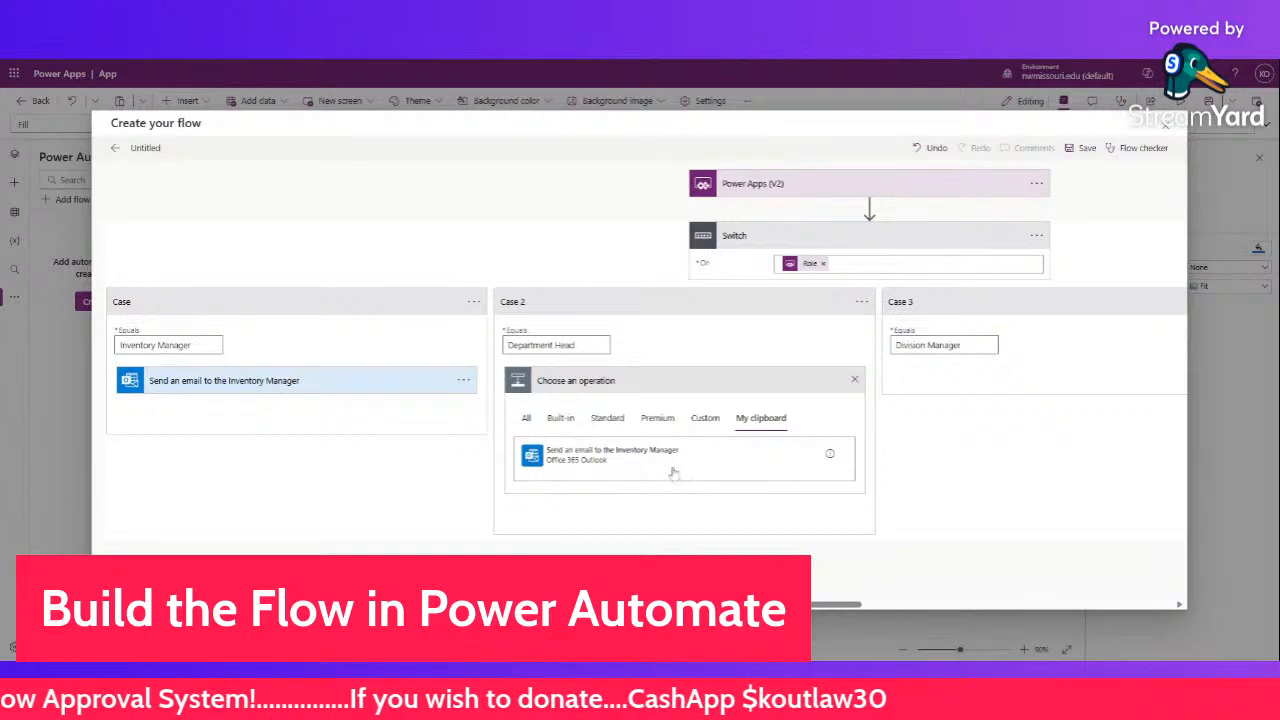
- Try pasting the copied email action into Case 2, then cancel
click(705, 418)
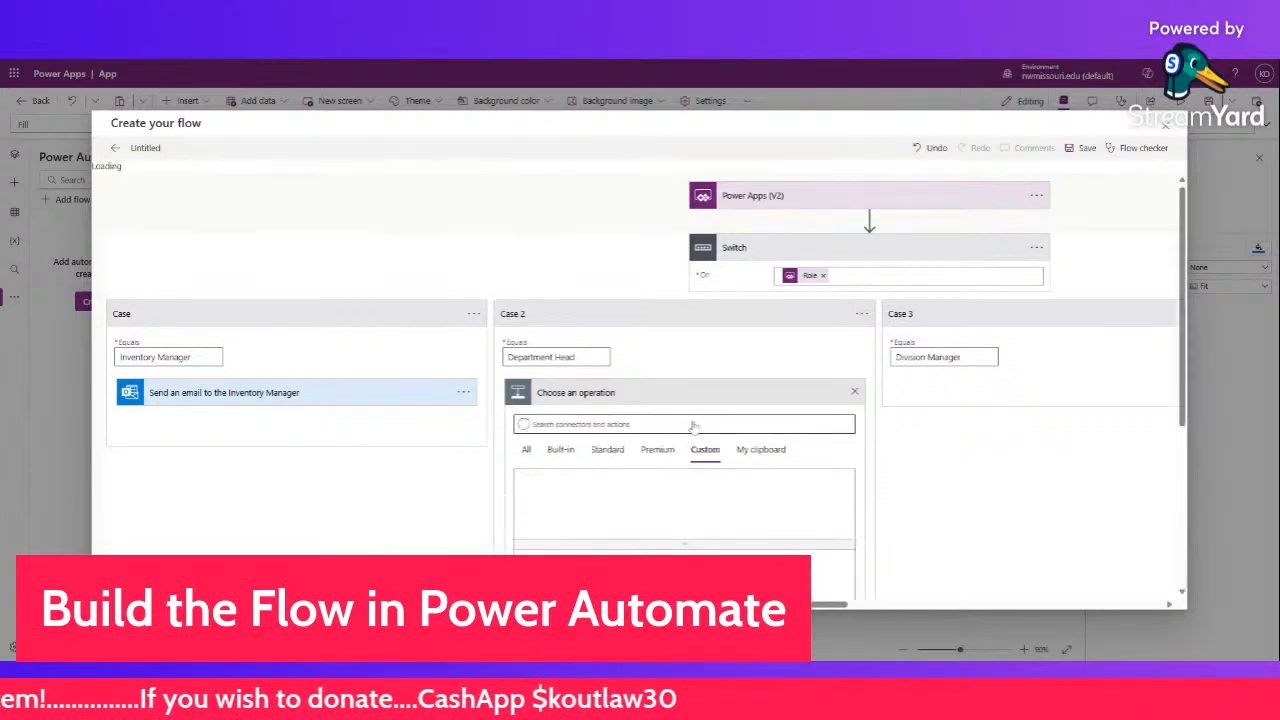
click(756, 460)
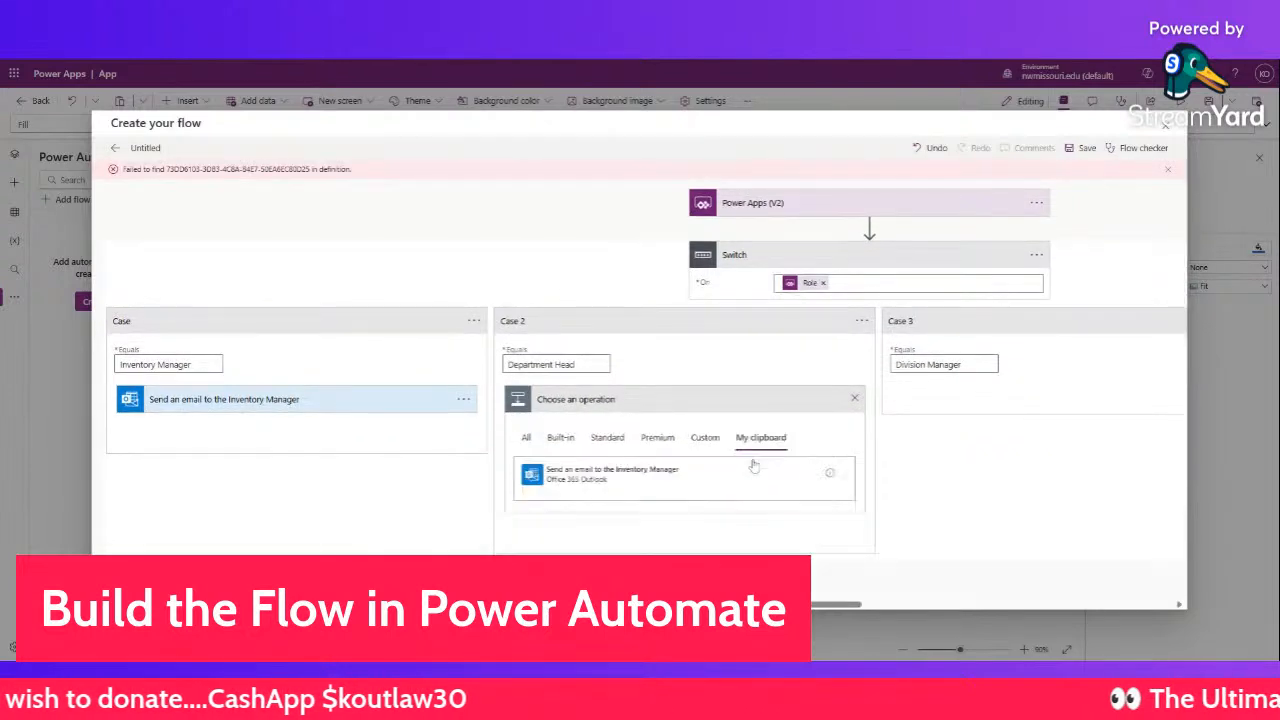
drag(682, 481, 548, 478)
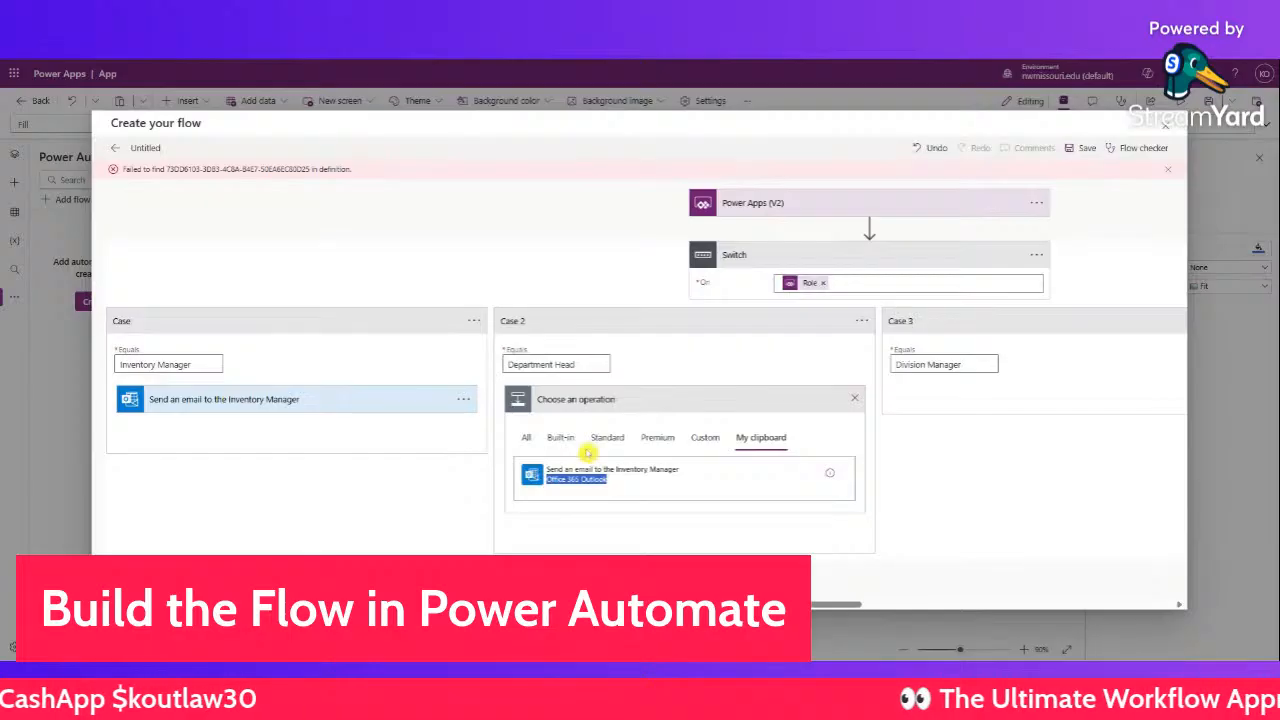
click(854, 398)
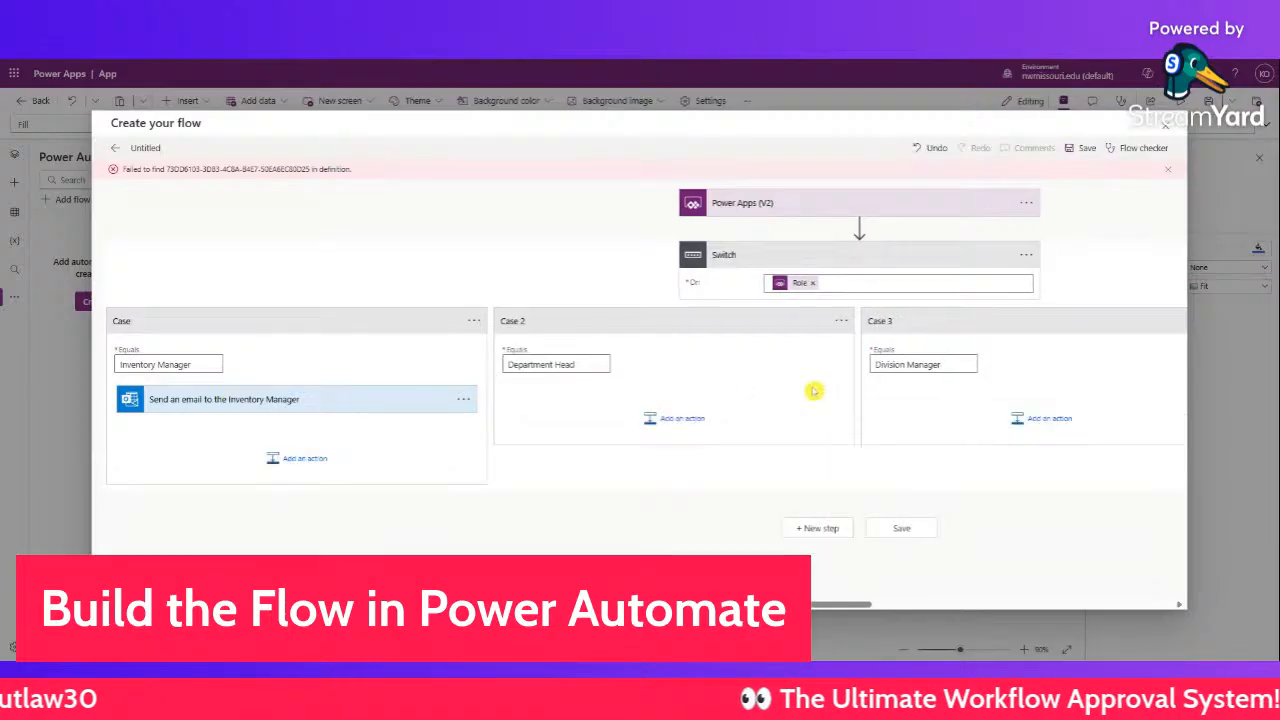
- Add a Send an email (V2) action to the Department Head case with To, Subject and Body values
click(668, 419)
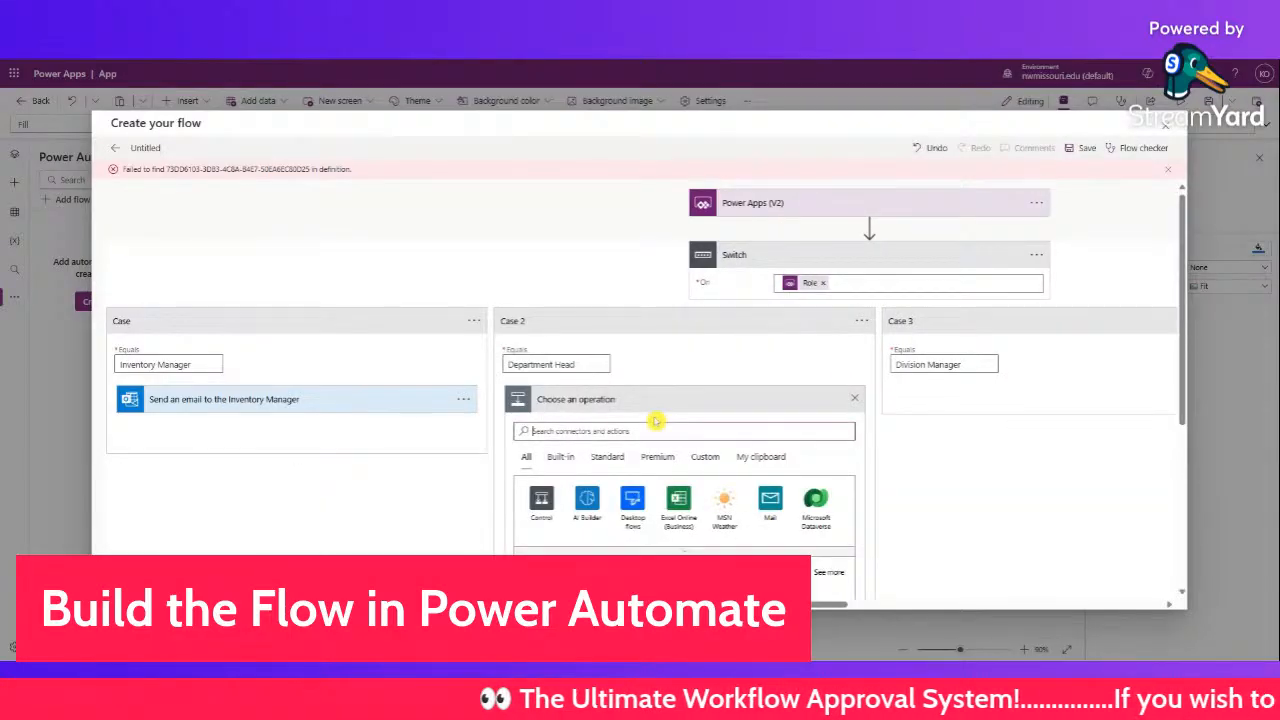
text(send)
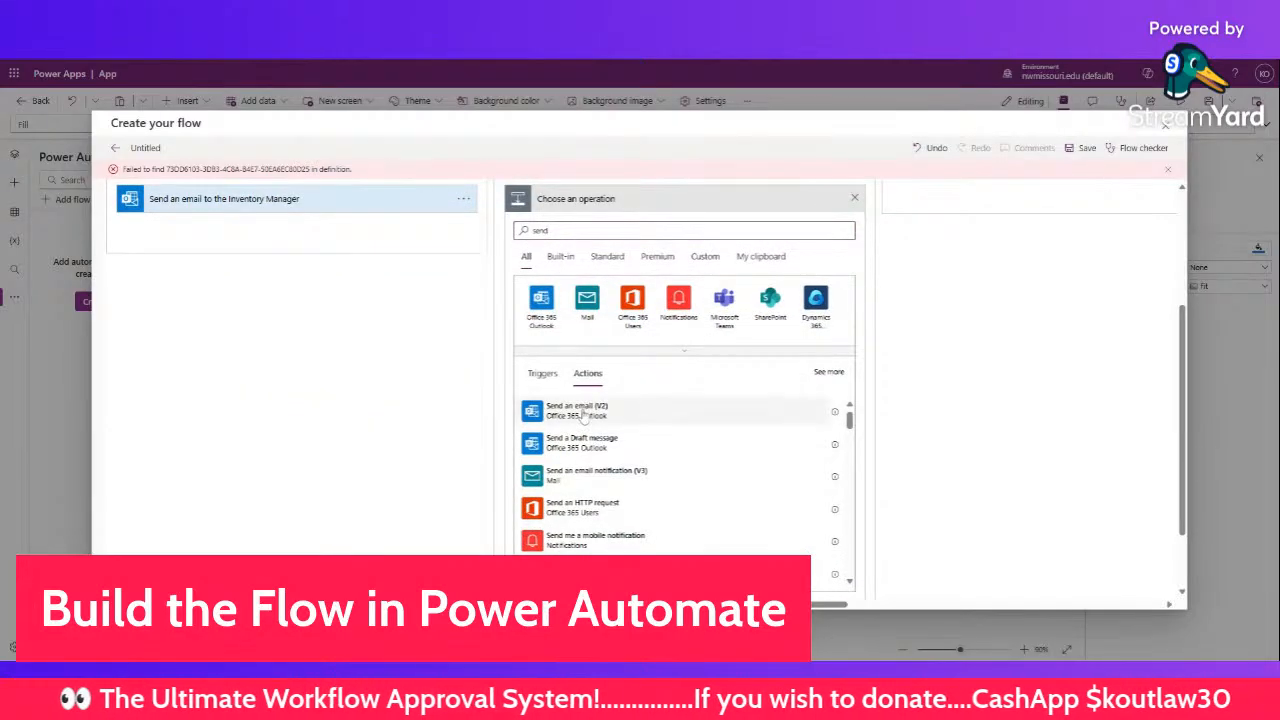
click(577, 410)
click(618, 368)
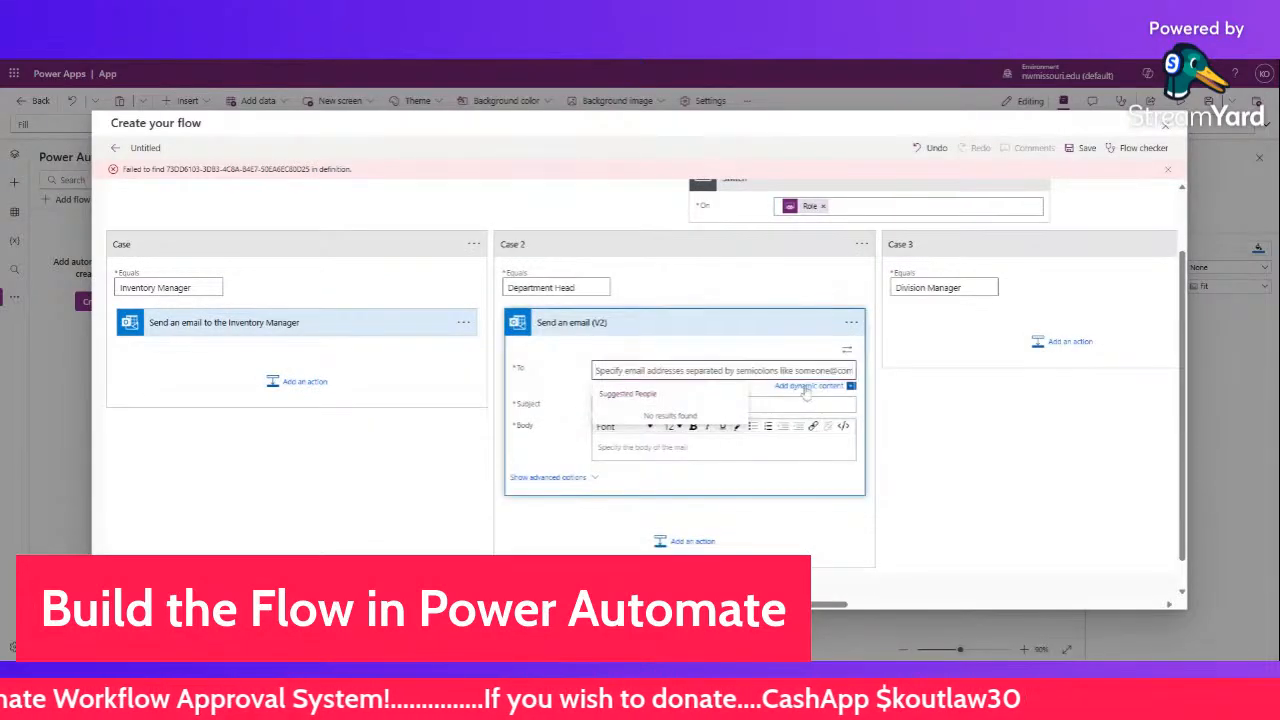
click(809, 385)
click(912, 523)
click(720, 404)
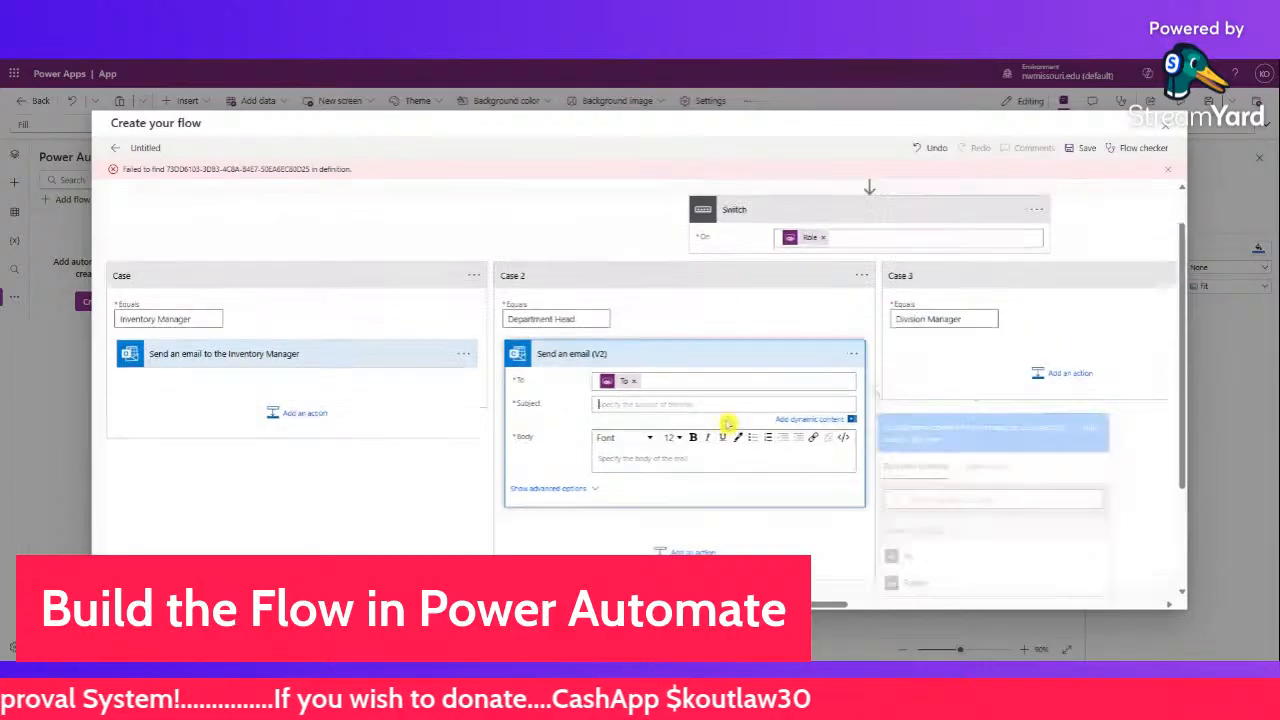
click(920, 570)
click(725, 461)
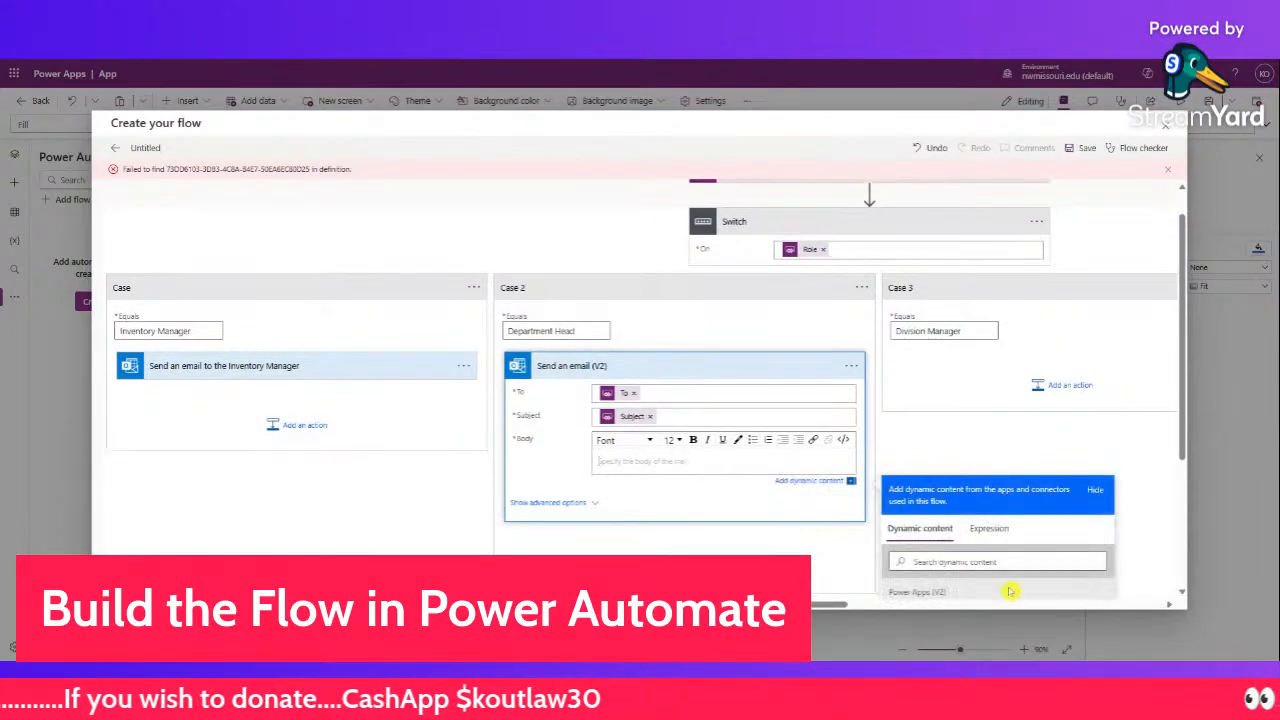
scroll(1000, 480, down, 3)
click(916, 463)
scroll(663, 440, up, 3)
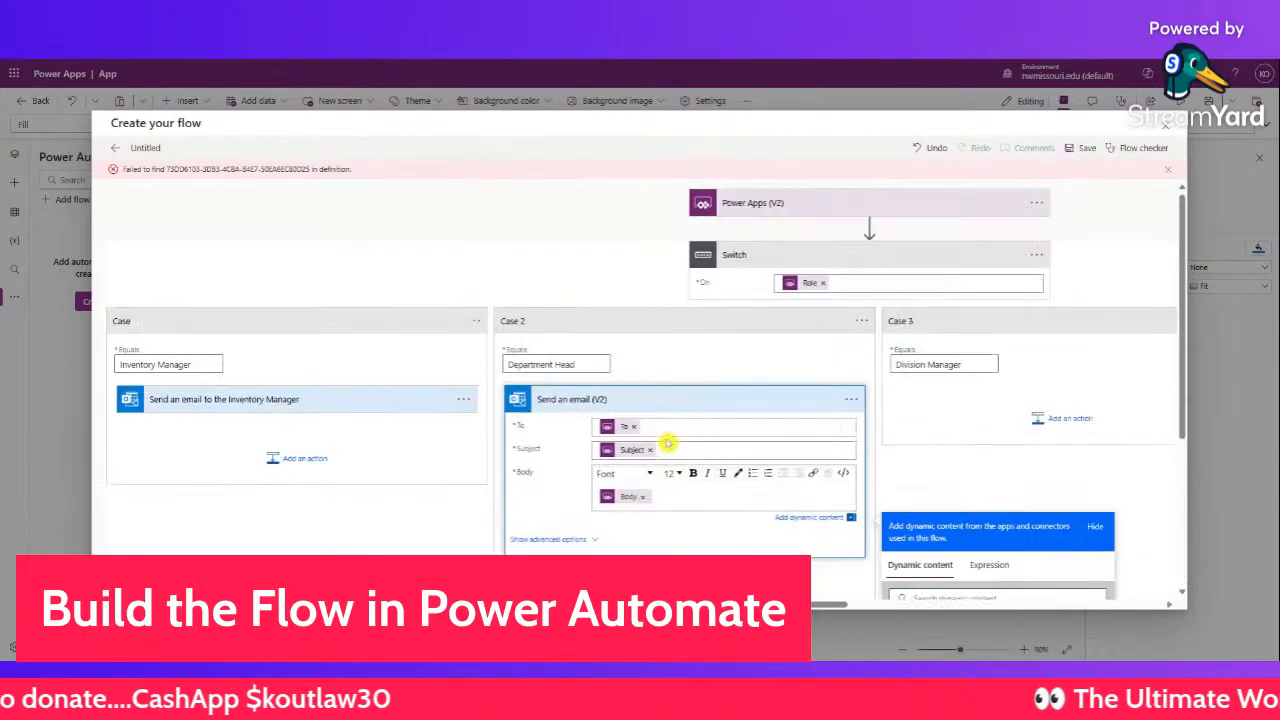
click(1169, 172)
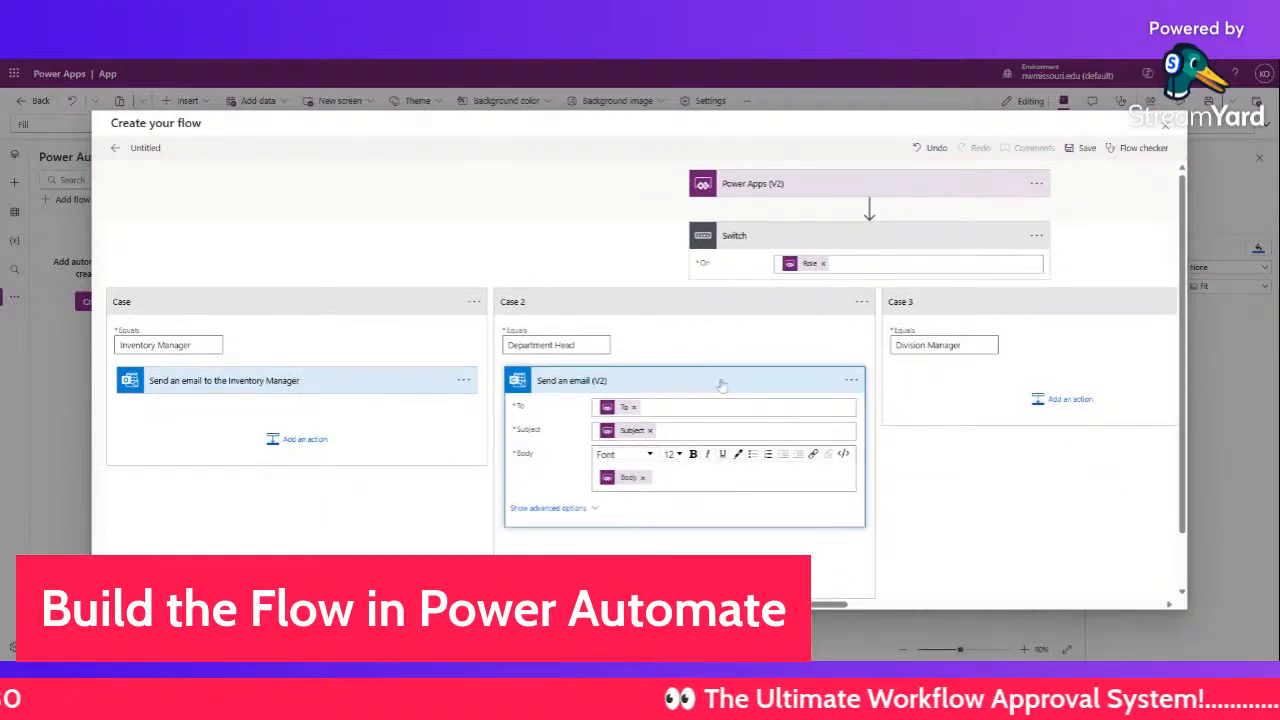
- Rename the Case 2 email action to 'Send an email to the Department Head'
click(851, 380)
click(905, 400)
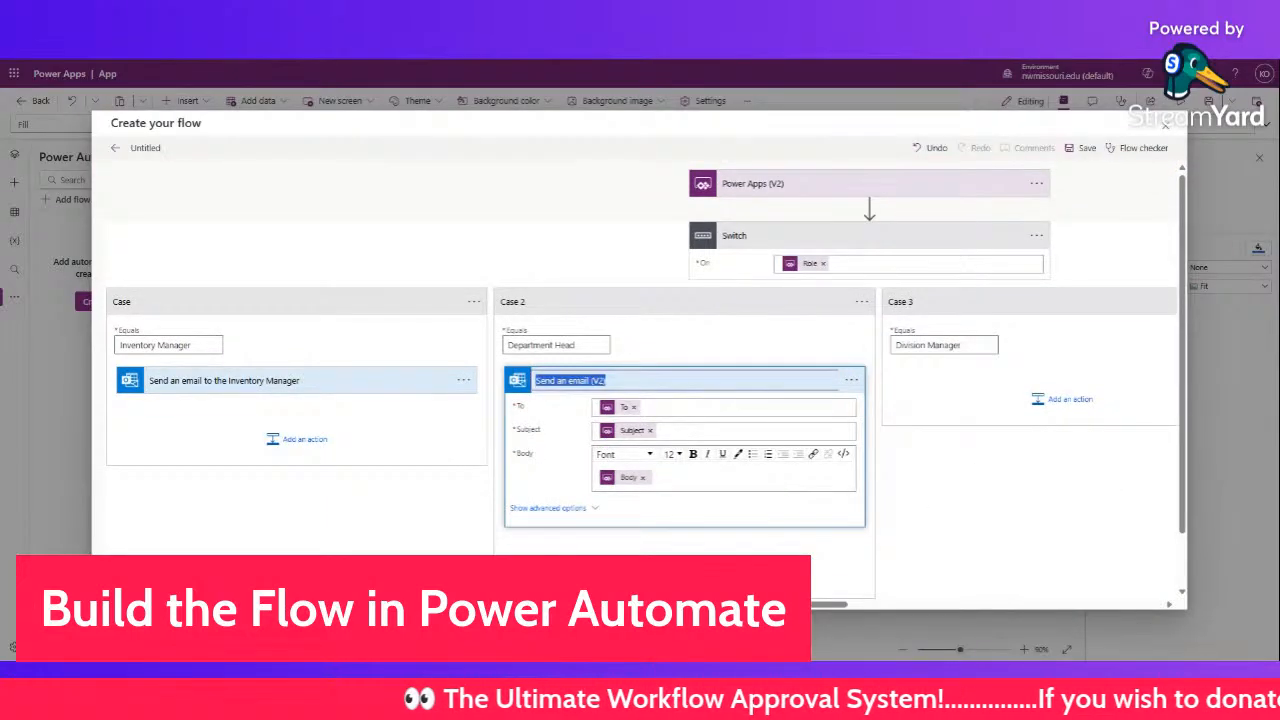
click(606, 380)
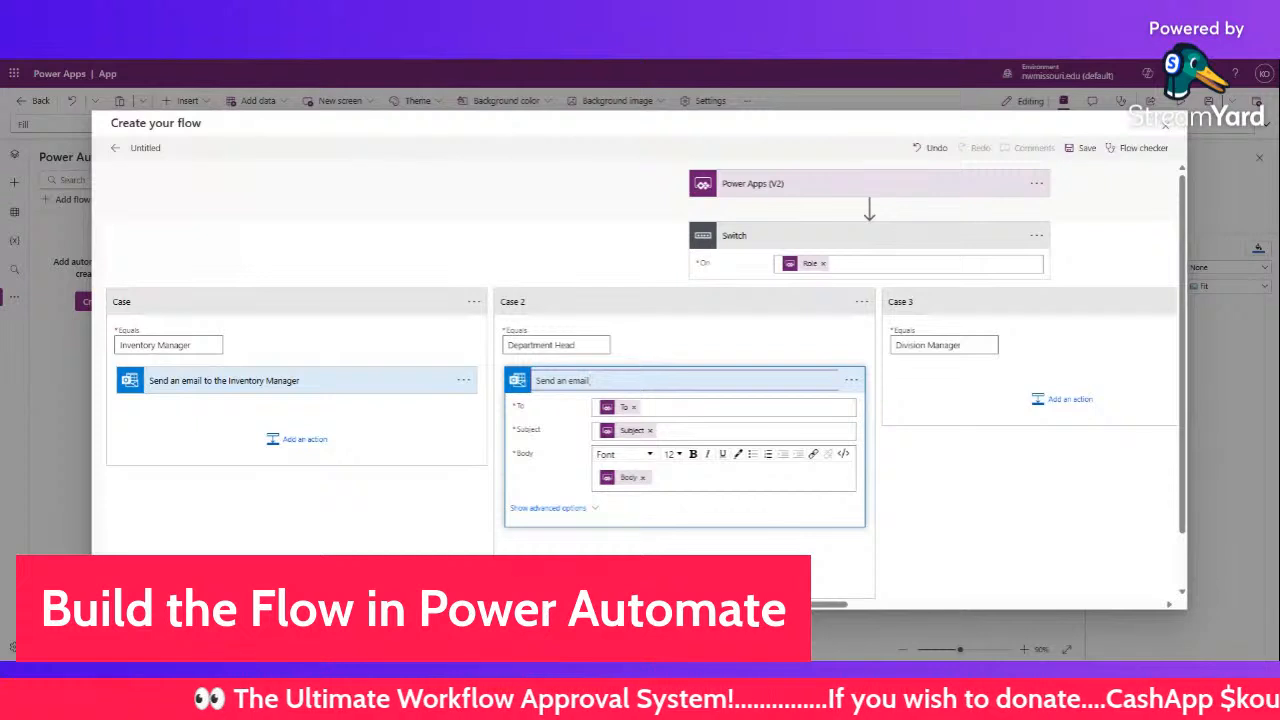
text(to the Inventory Manager)
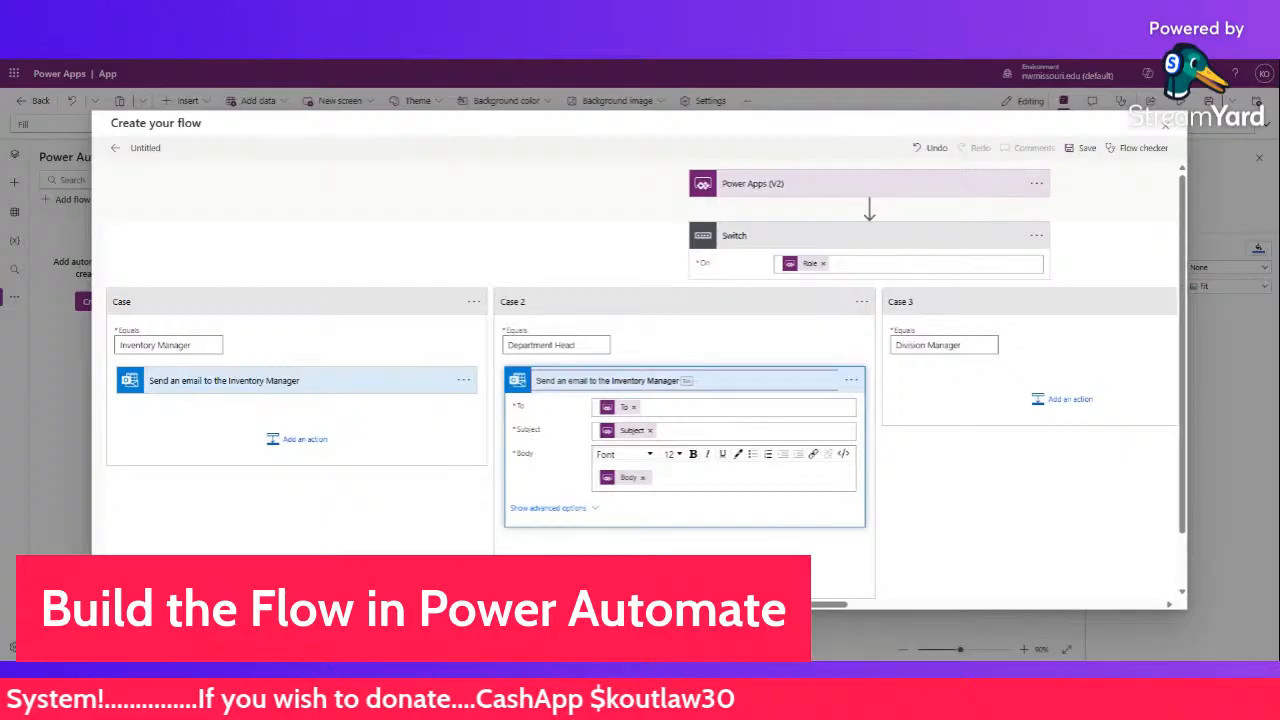
key(BackSpace)
key(BackSpace)
key(BackSpace)
key(BackSpace)
key(BackSpace)
key(BackSpace)
key(BackSpace)
key(BackSpace)
key(BackSpace)
key(BackSpace)
key(BackSpace)
key(BackSpace)
key(BackSpace)
key(BackSpace)
key(BackSpace)
key(BackSpace)
key(BackSpace)
key(BackSpace)
key(BackSpace)
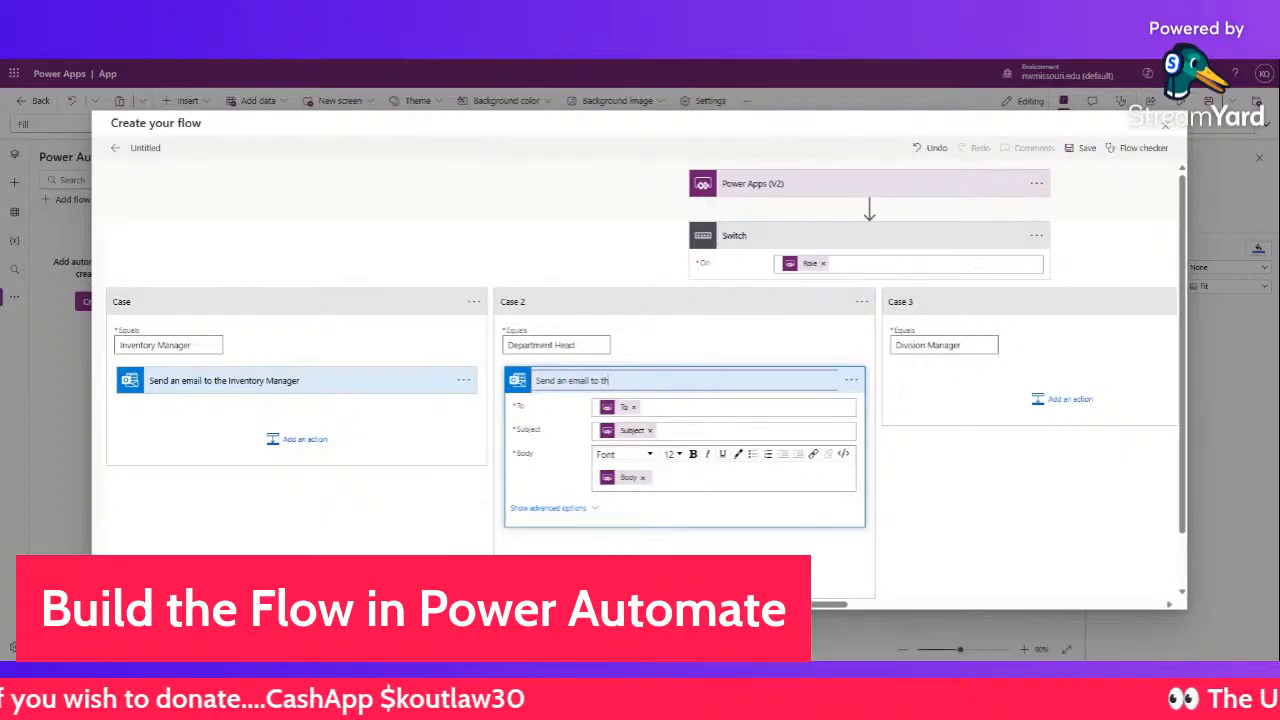
text(e Department H)
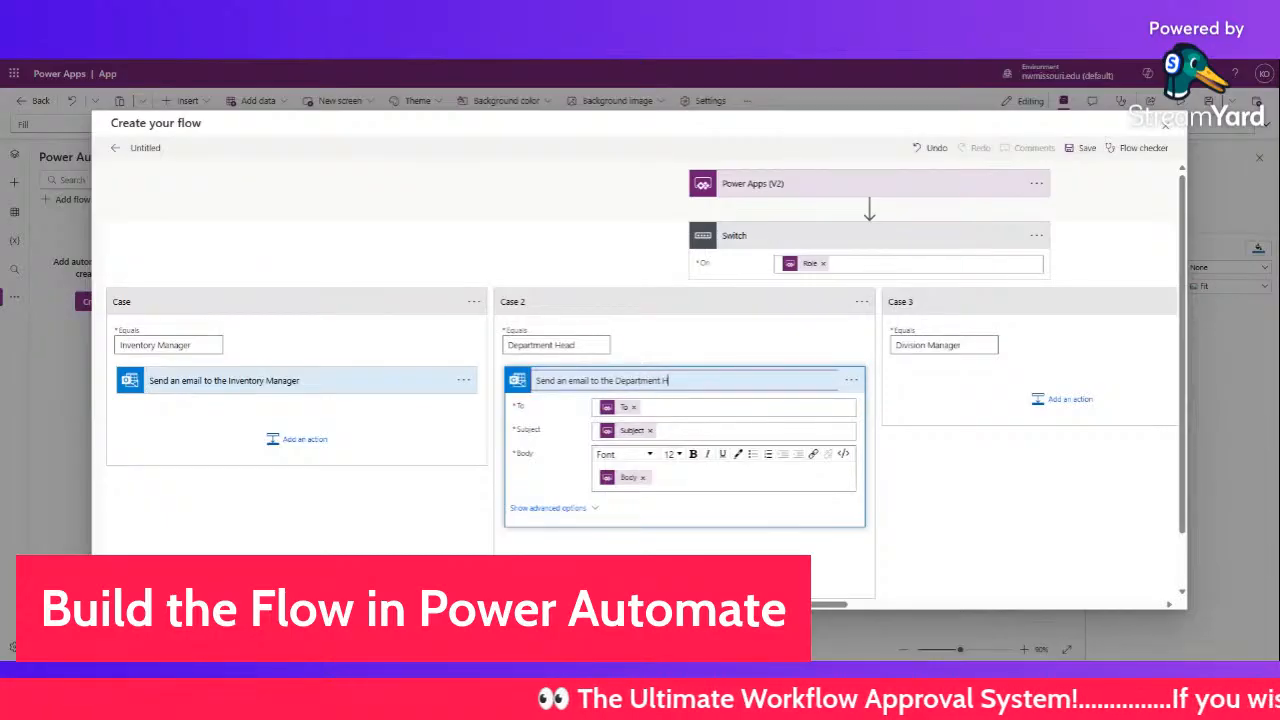
text(ead)
click(932, 456)
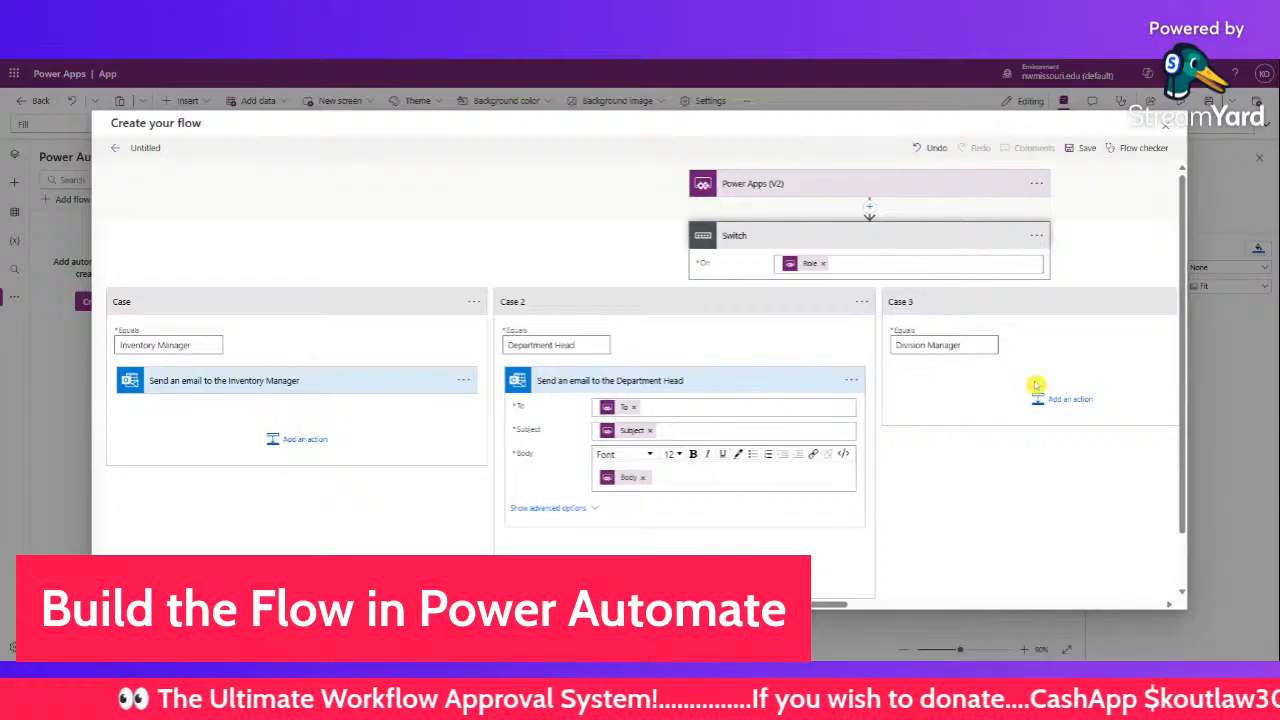
- Add a Send an email (V2) action to the Division Manager case, titled 'Send an email to the Division Manager'
click(1071, 412)
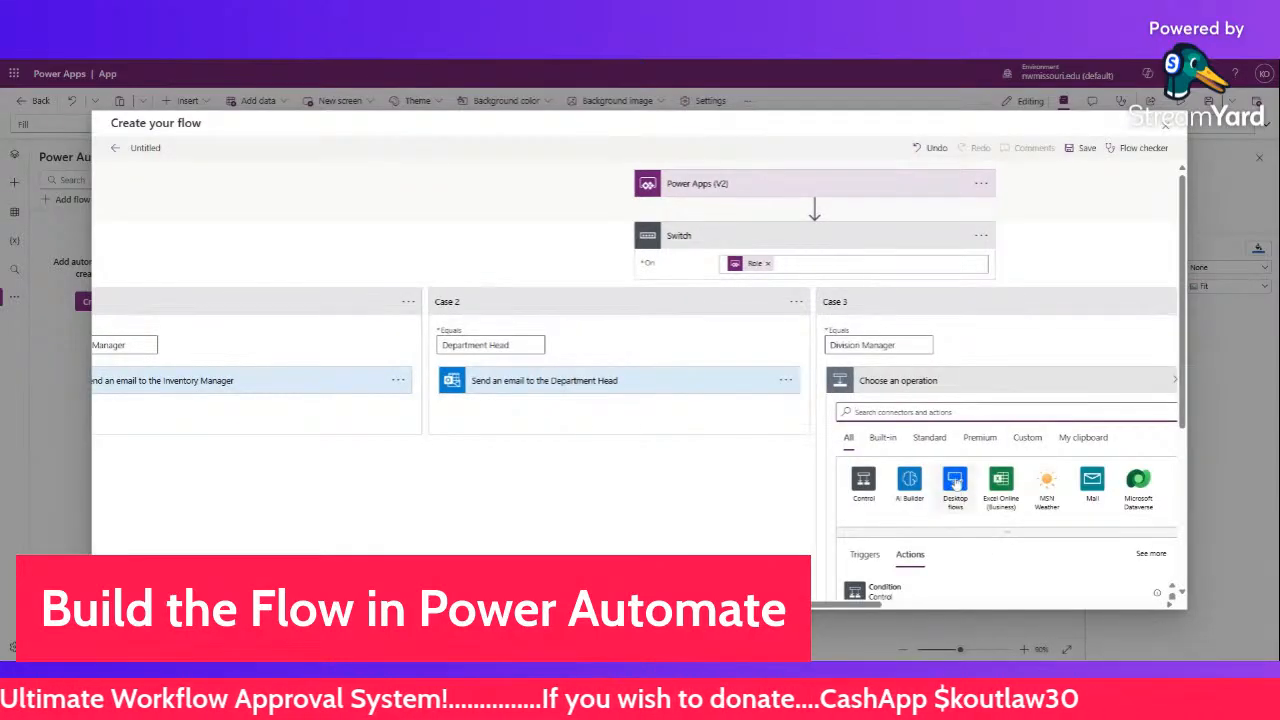
text(e)
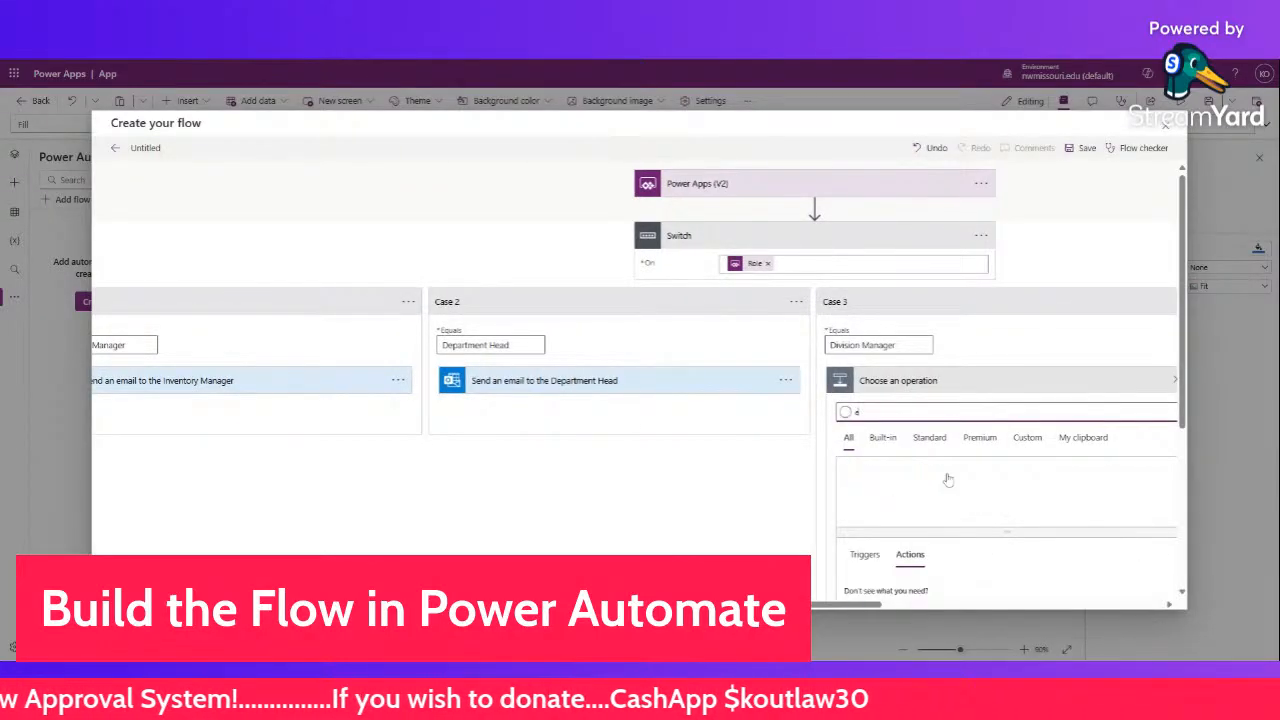
text(mail)
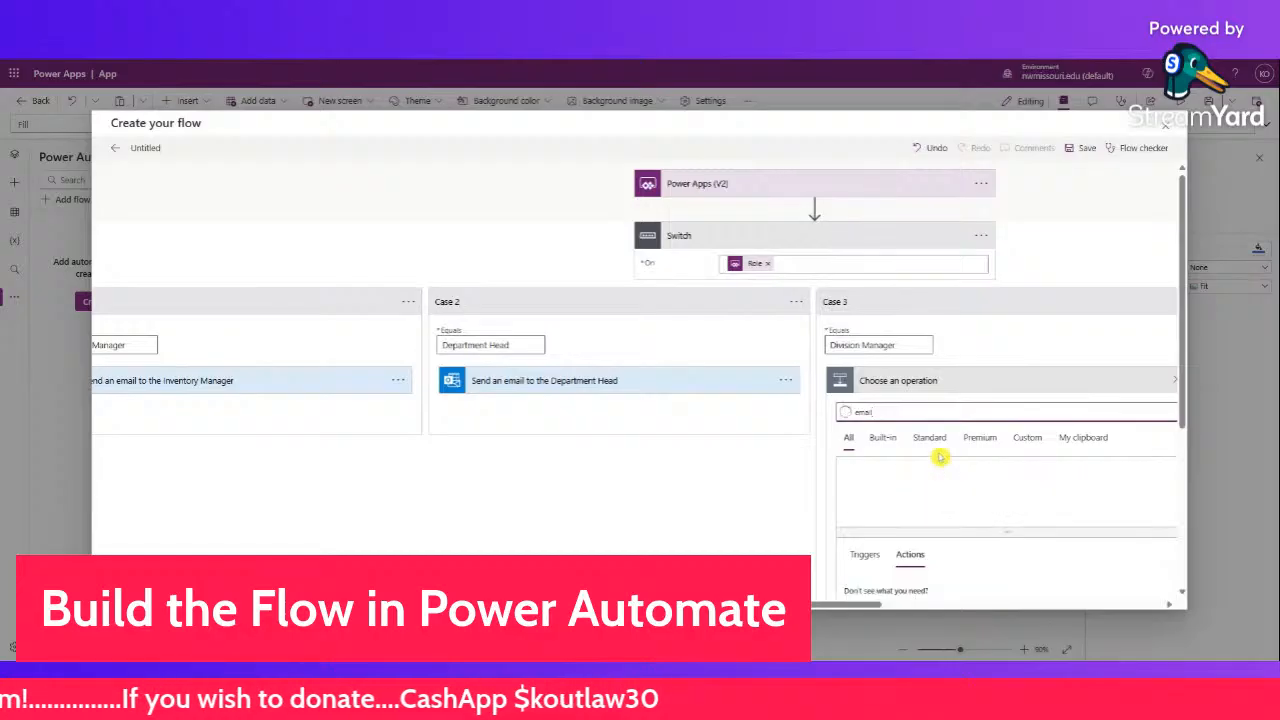
scroll(944, 470, down, 2)
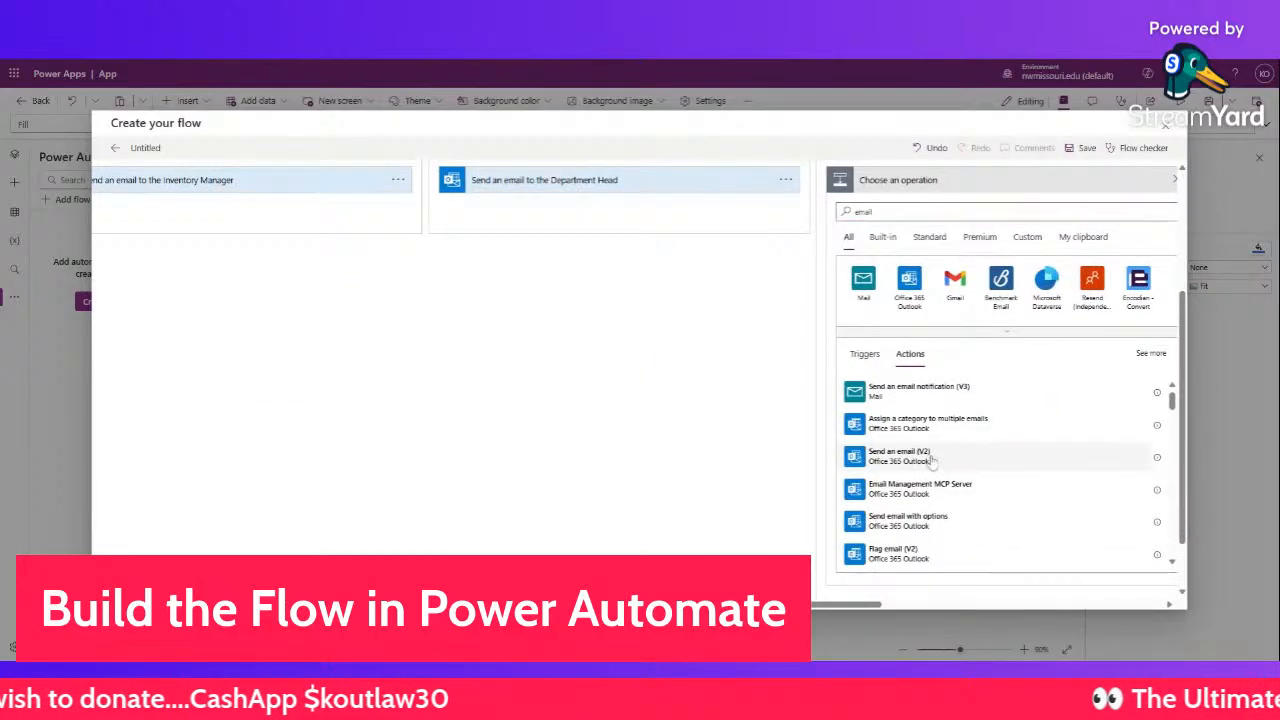
click(940, 464)
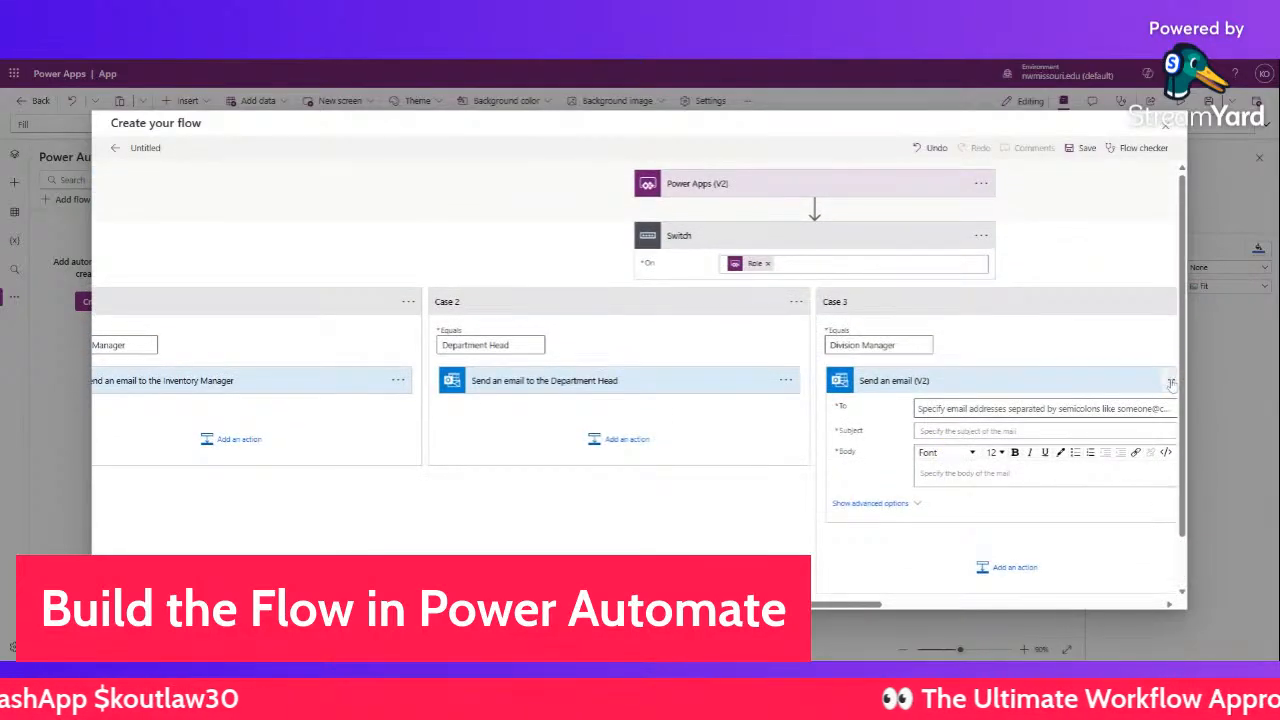
click(1170, 380)
click(1100, 378)
click(928, 380)
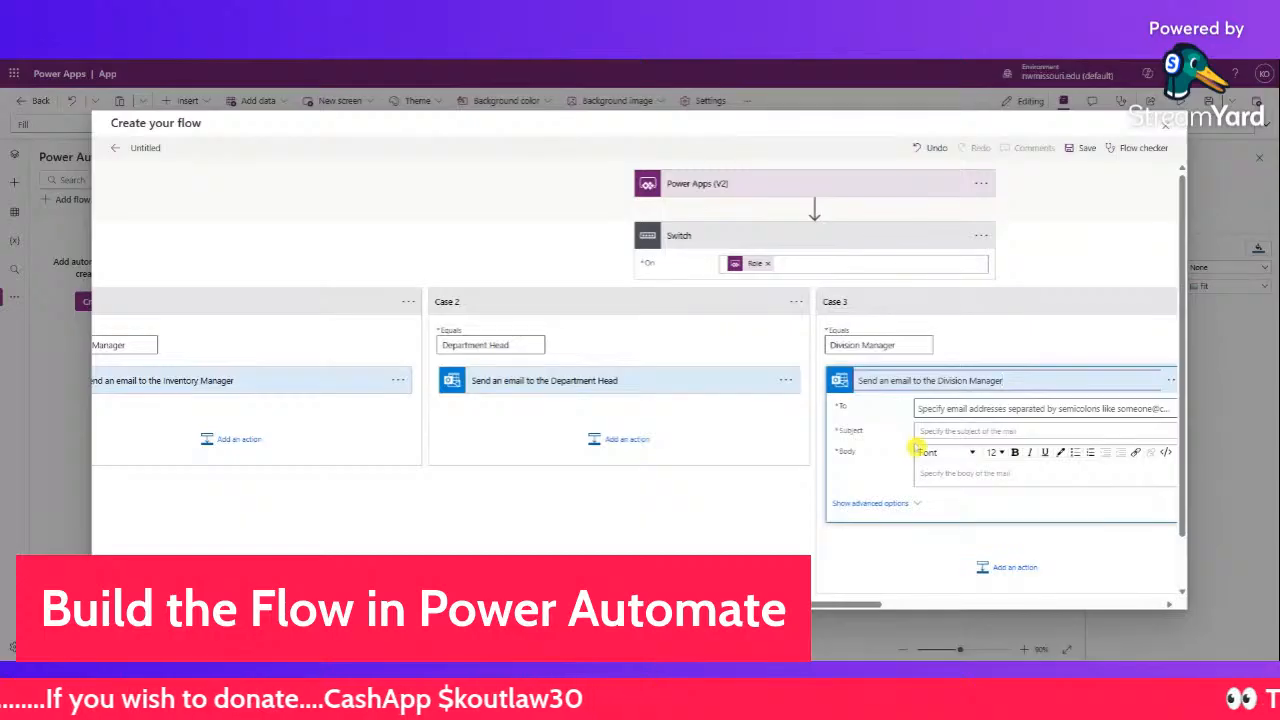
click(838, 488)
- Fill its To, Subject and Body with the Power Apps inputs, then collapse the case
click(918, 408)
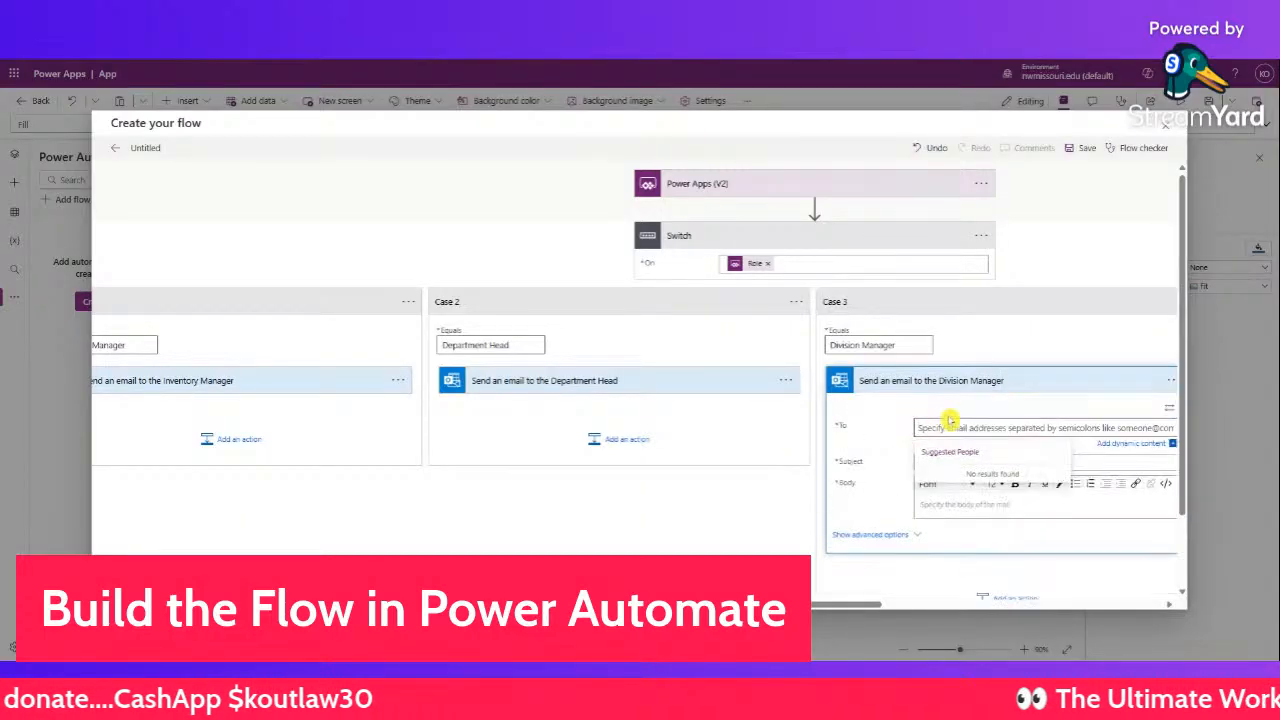
click(1115, 448)
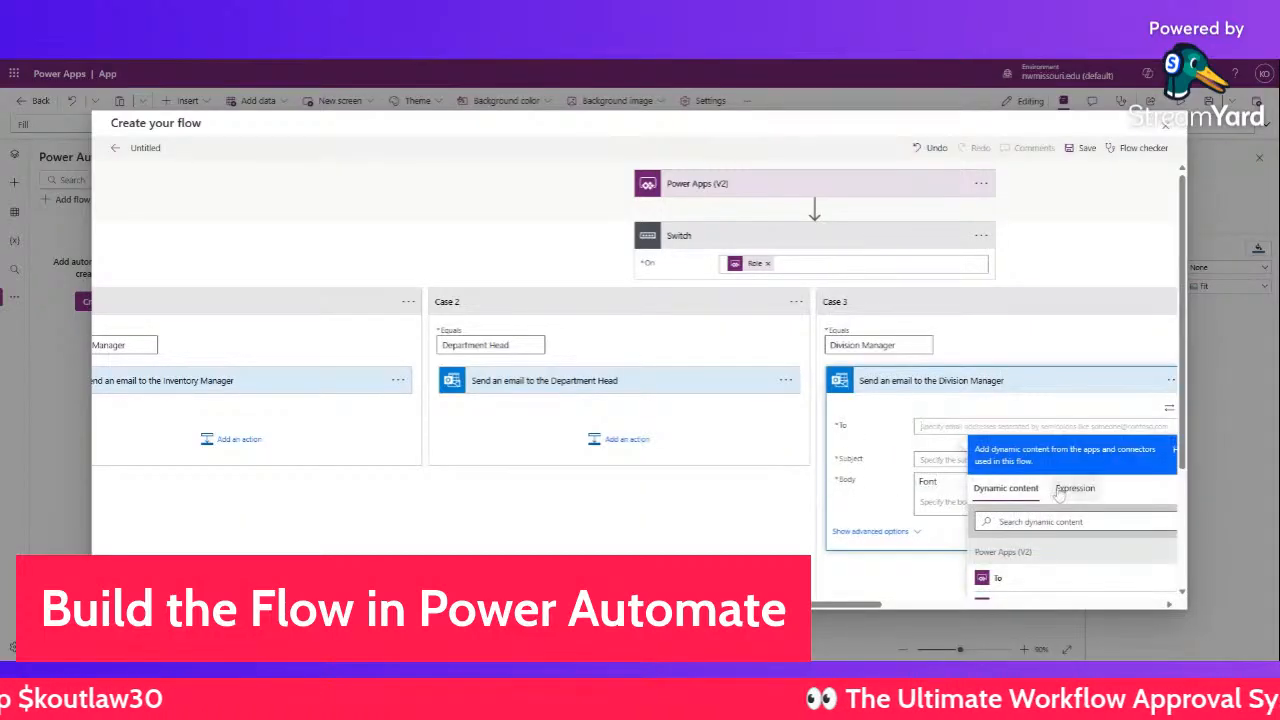
click(996, 578)
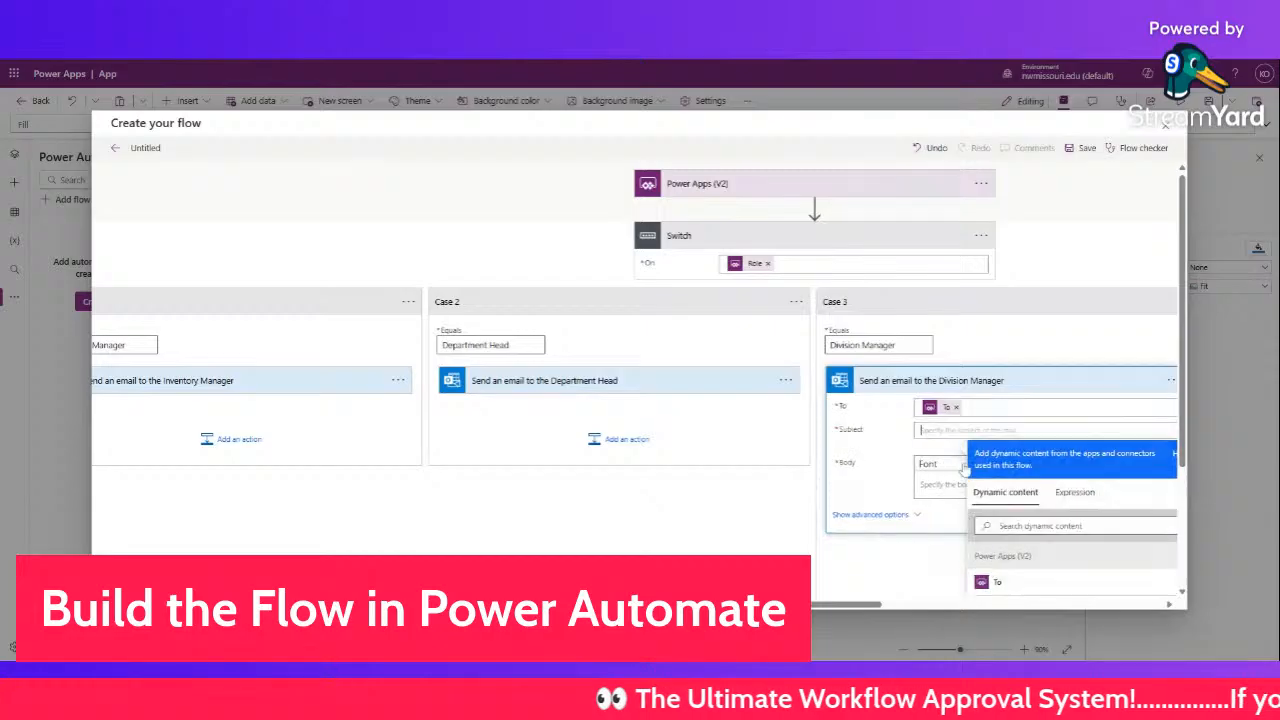
scroll(945, 561, down, 1)
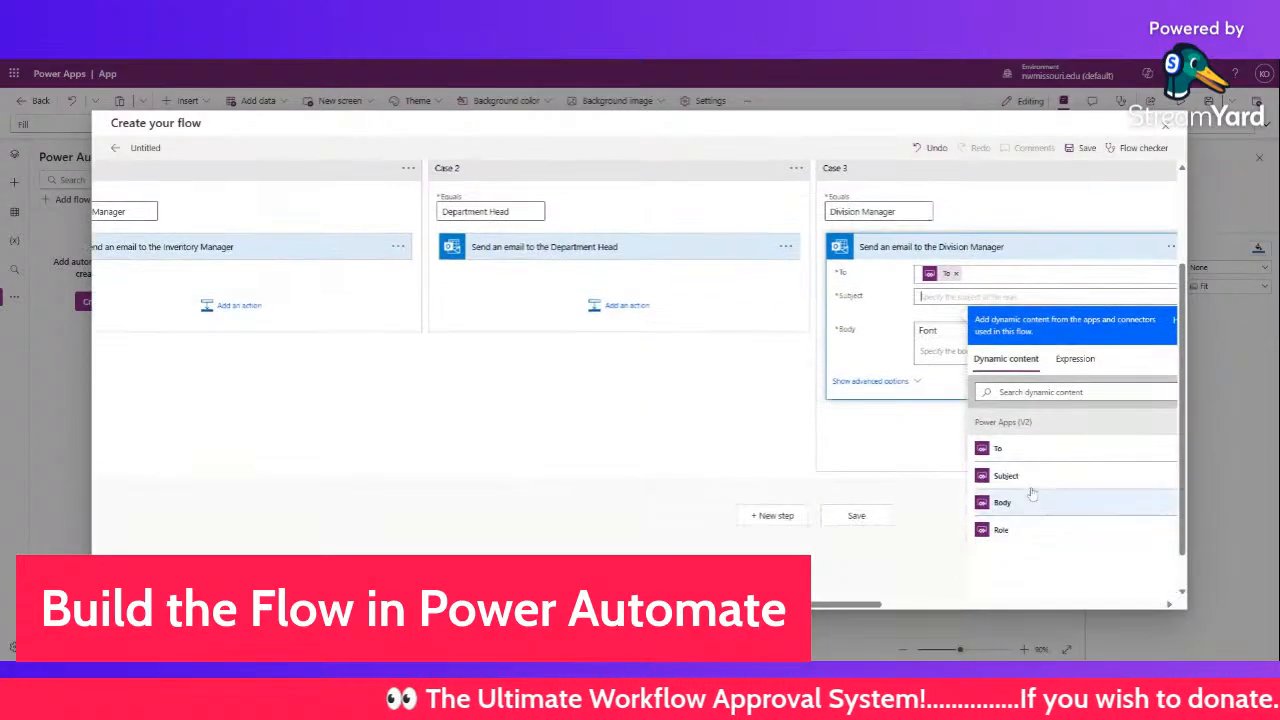
click(1000, 537)
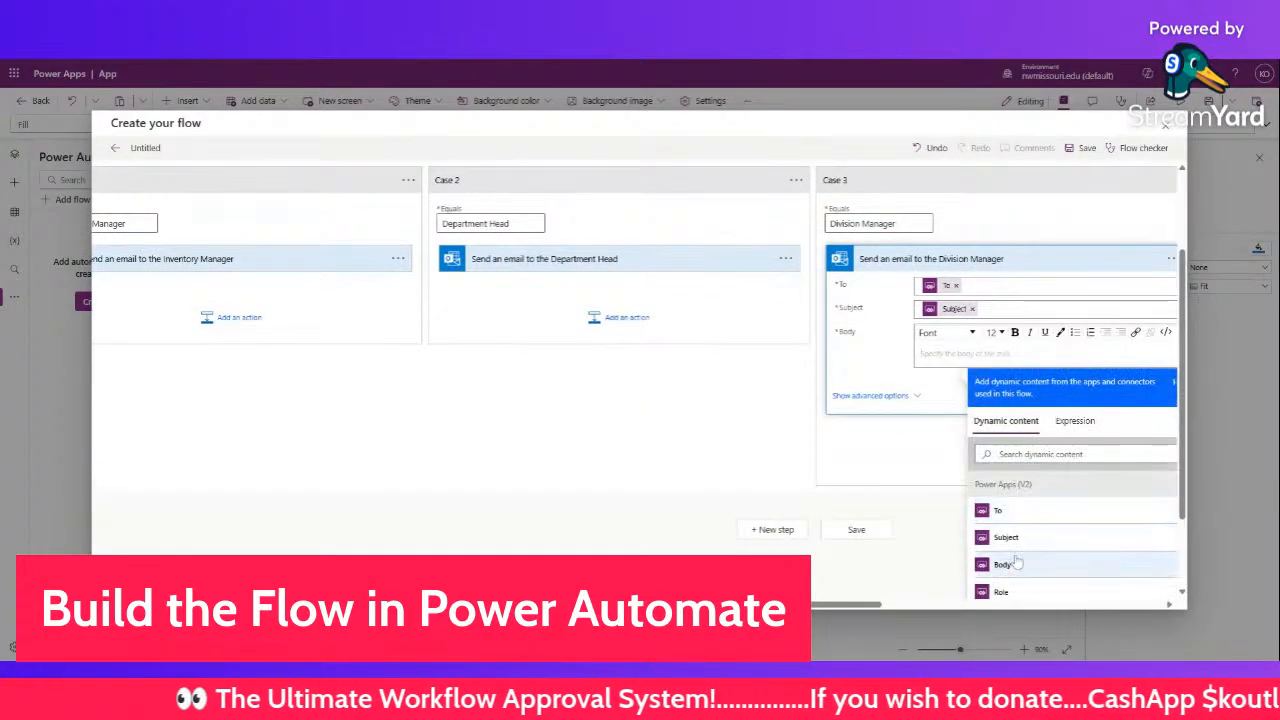
click(999, 564)
scroll(880, 420, up, 1)
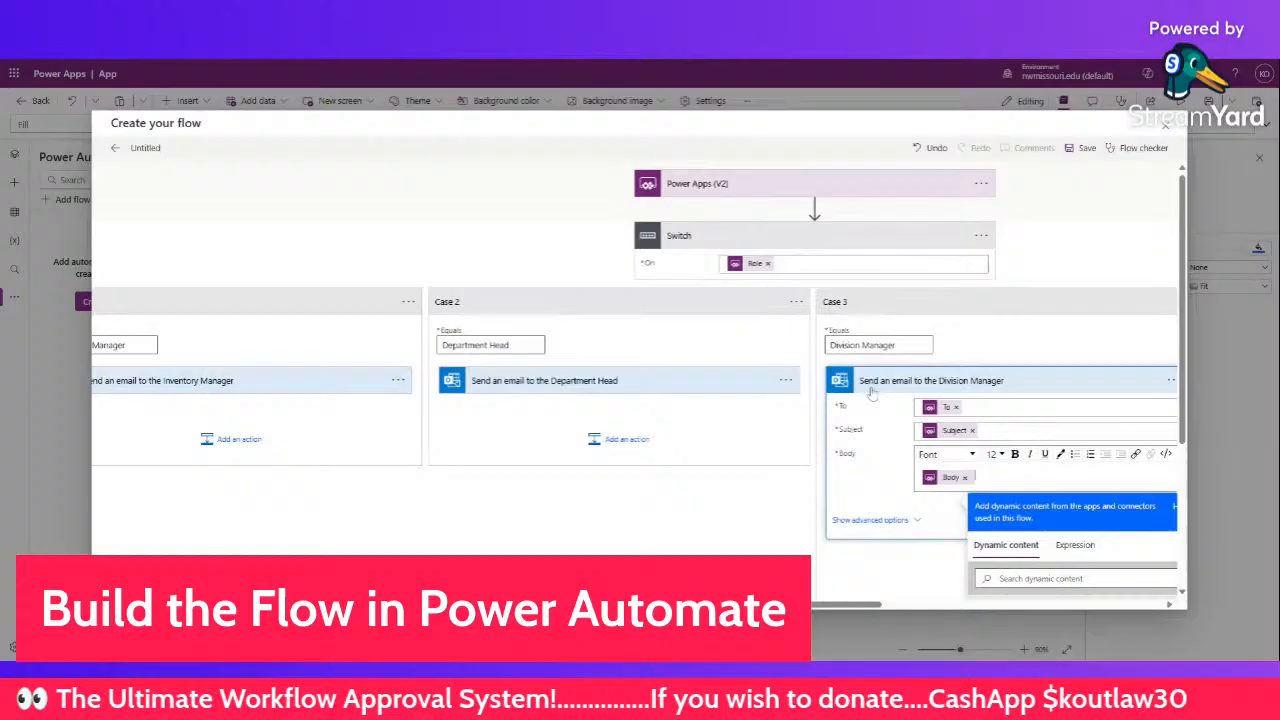
click(882, 302)
drag(849, 603, 910, 610)
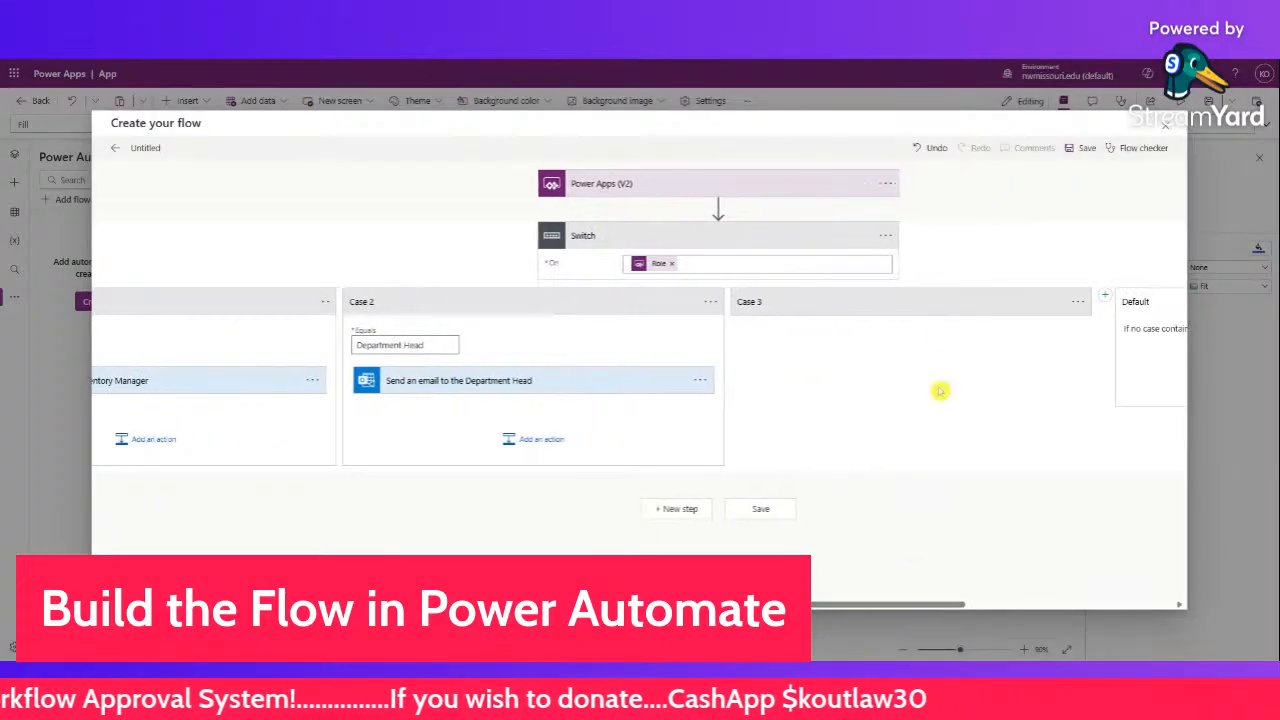
- Expand the Division Manager case again and save the flow as Approval Flow
click(899, 305)
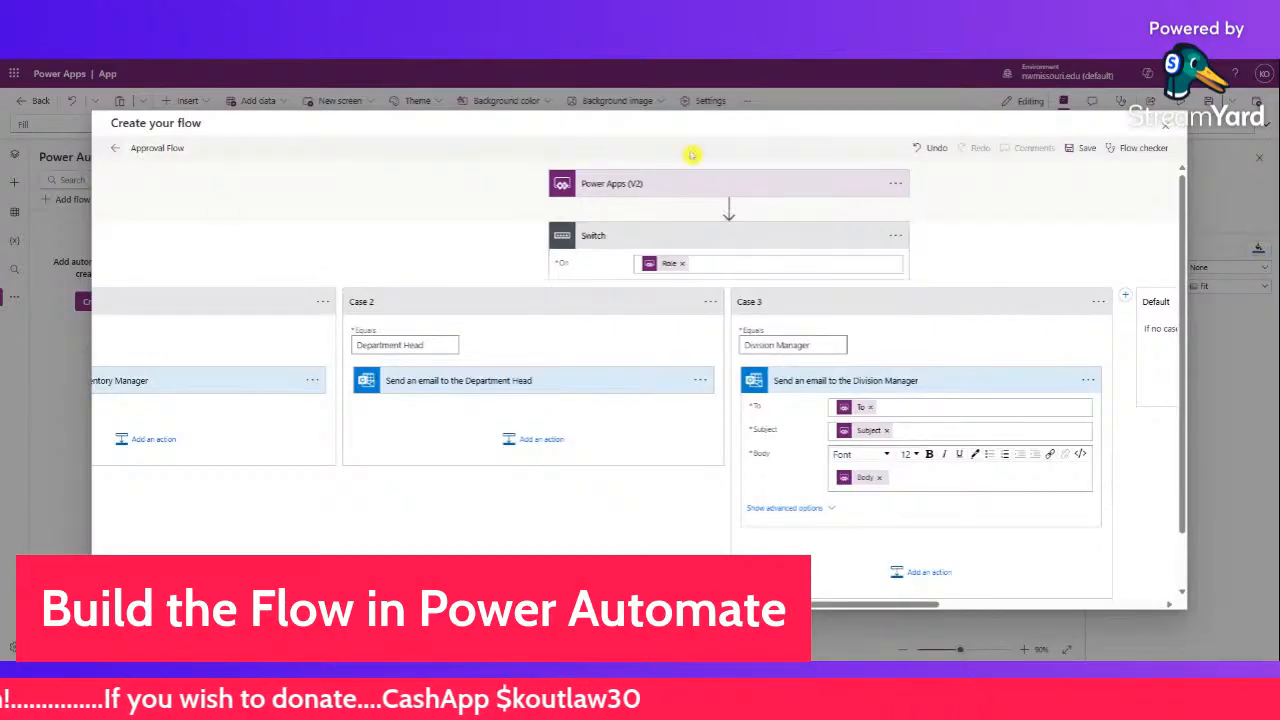
click(1069, 155)
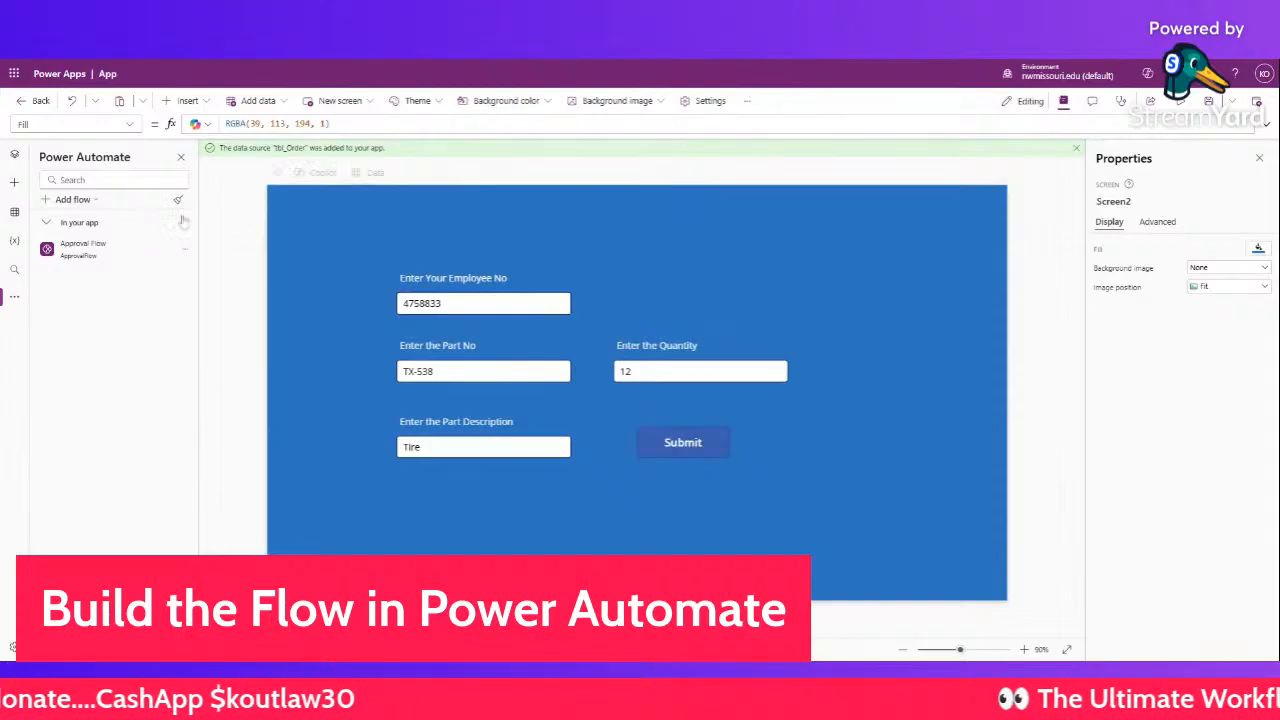
- Switch the side panel to Tree view, dismissing the New screen layouts without adding one
mouse_move(100, 256)
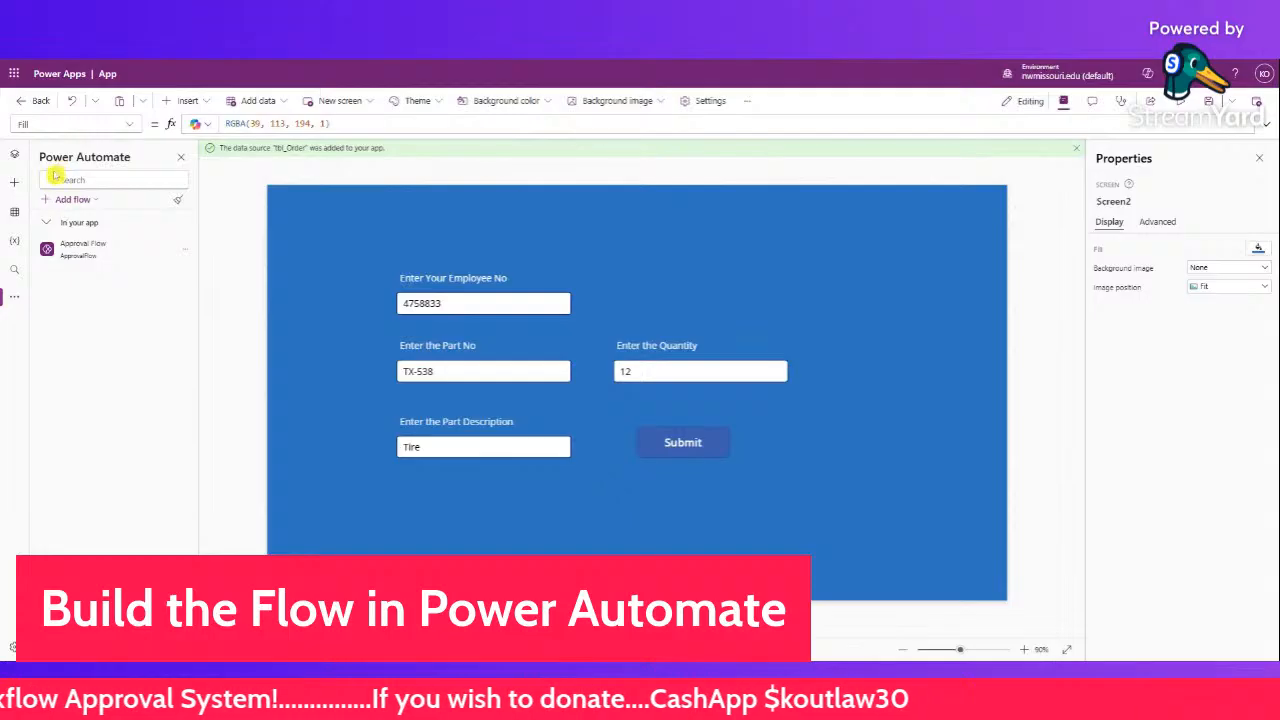
click(16, 154)
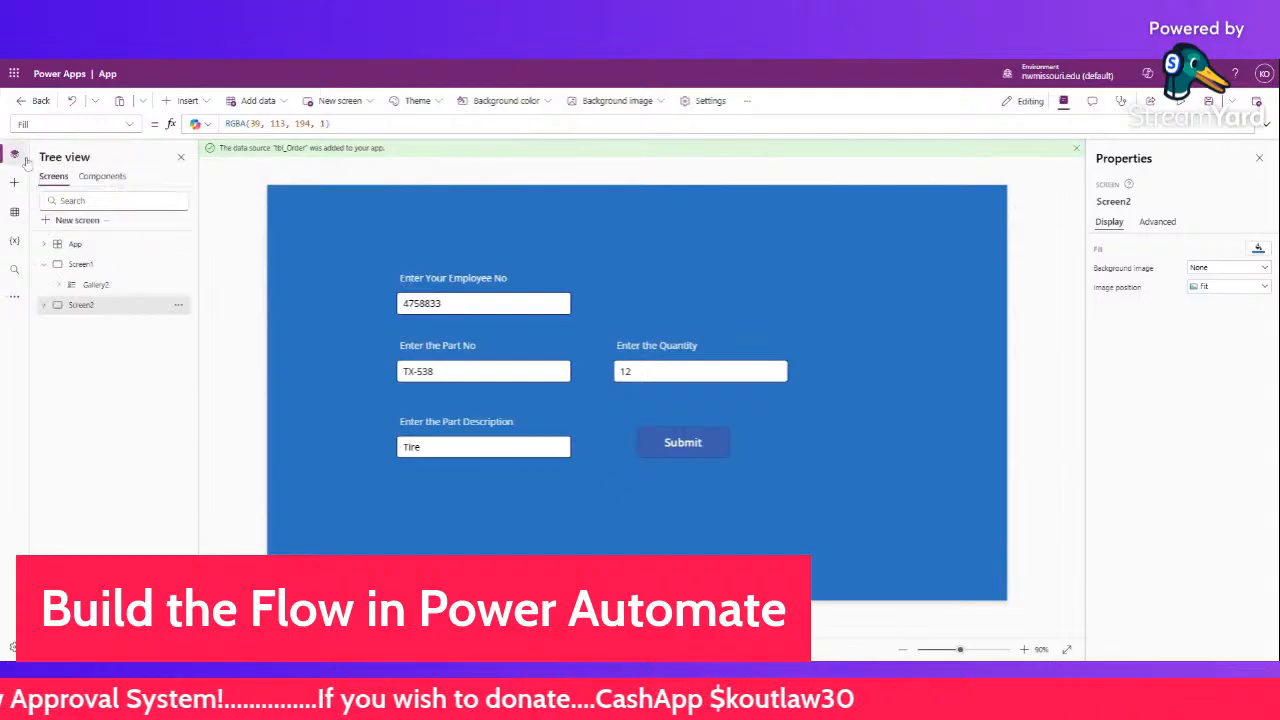
click(78, 220)
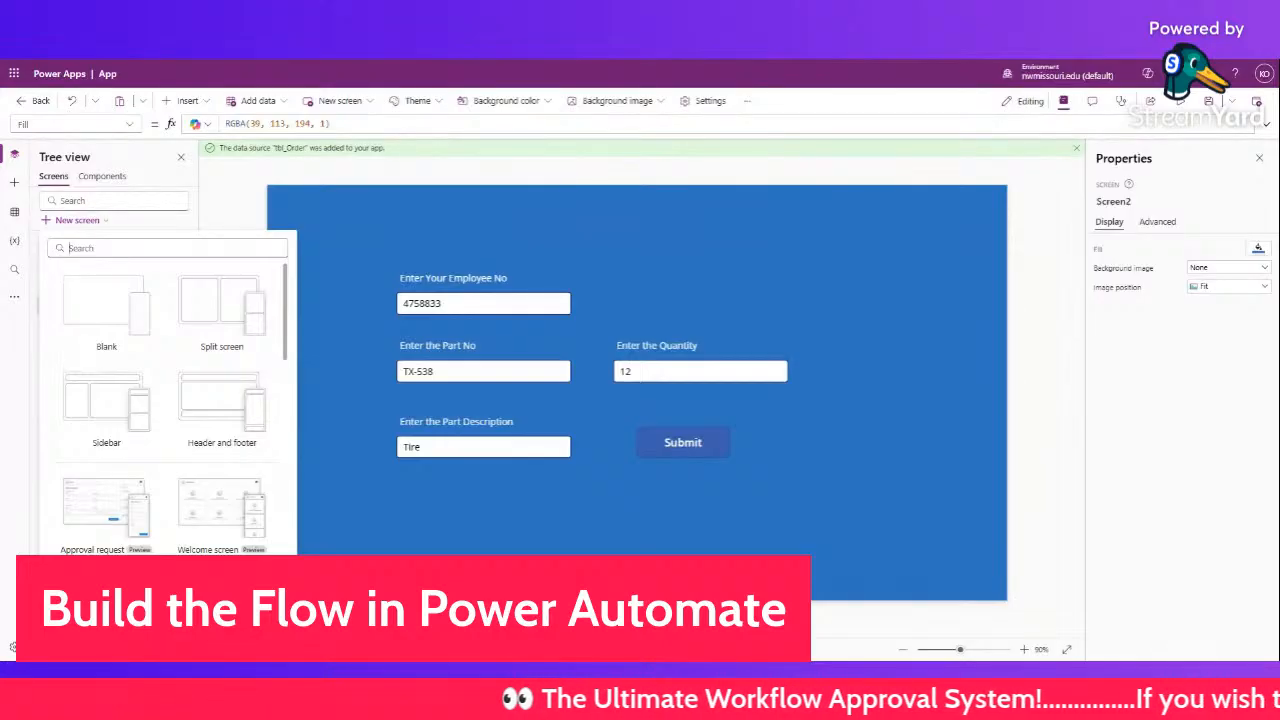
click(648, 210)
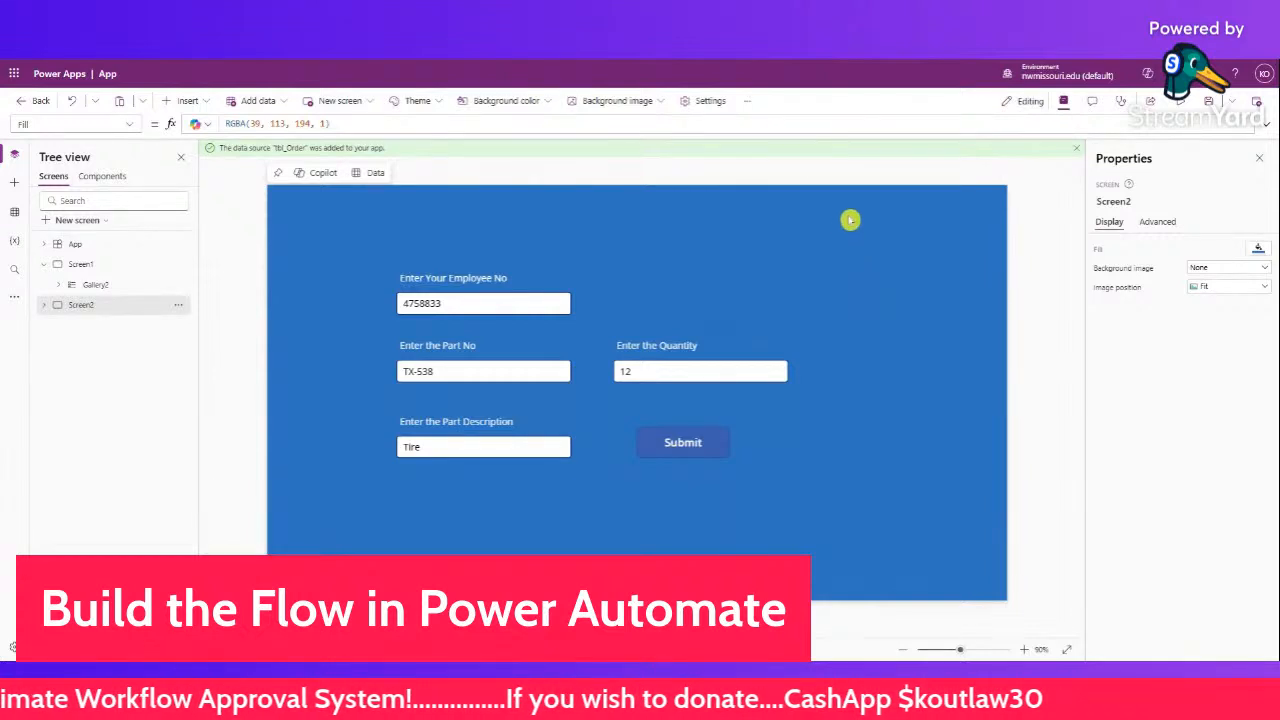
- Nudge the Submit button slightly lower and make its fill green
click(666, 437)
drag(667, 440, 670, 453)
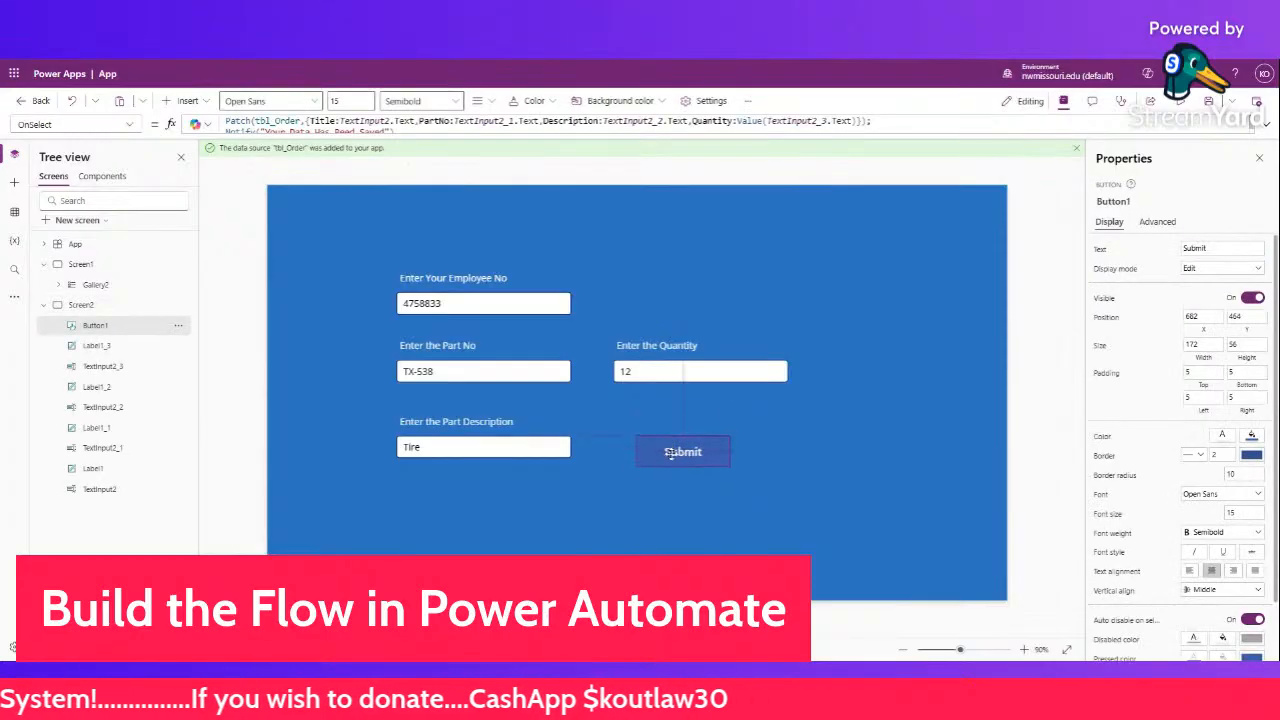
click(1251, 437)
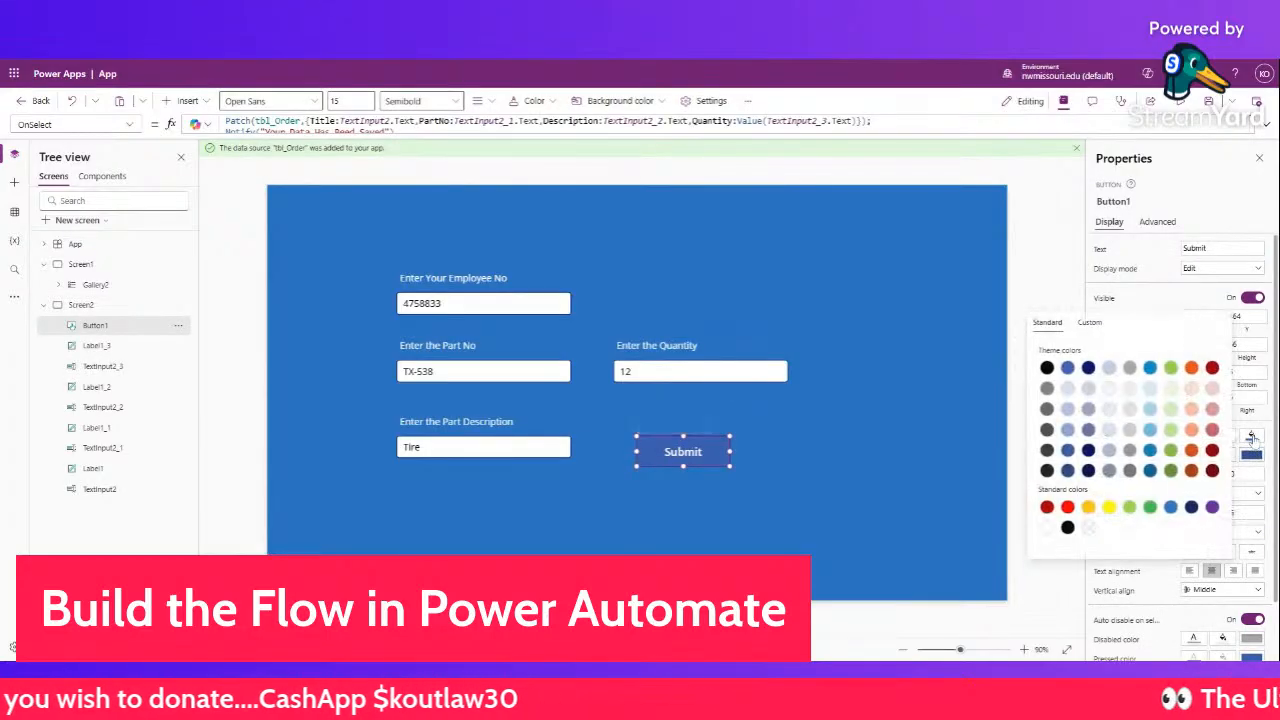
click(1151, 508)
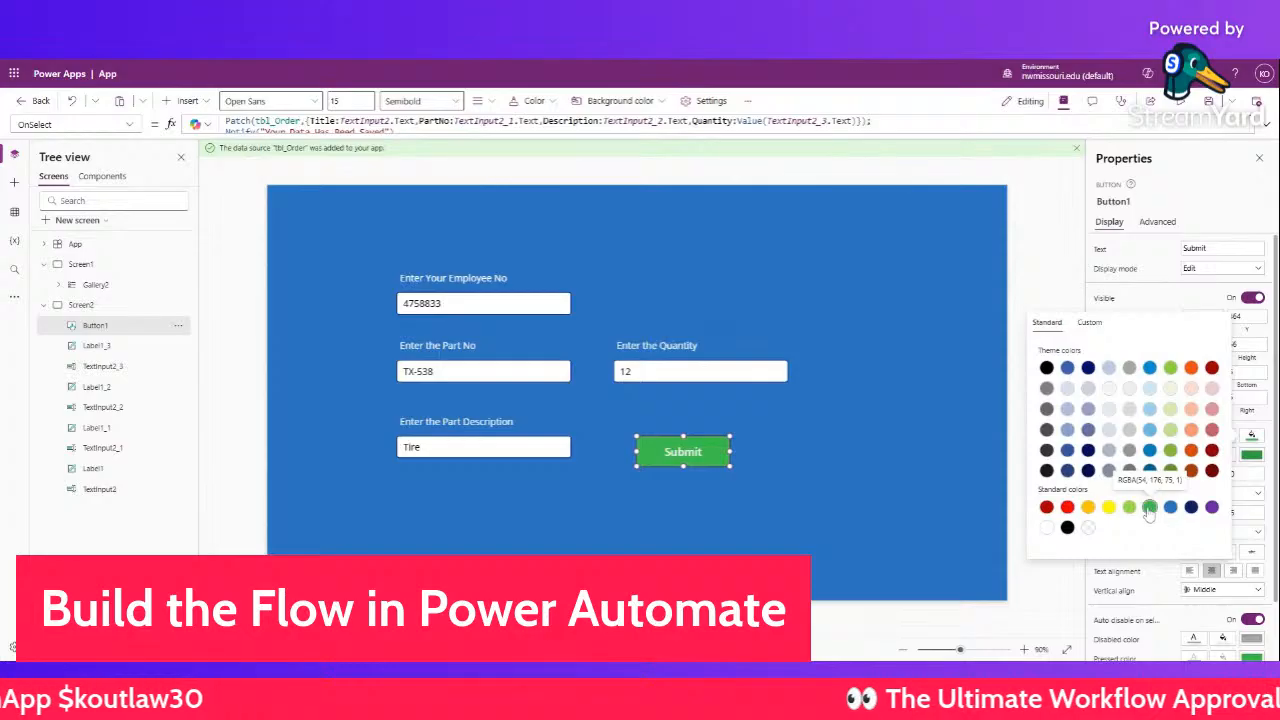
- Preview the app, then return to editing and select Screen2 and App in the tree
key(F5)
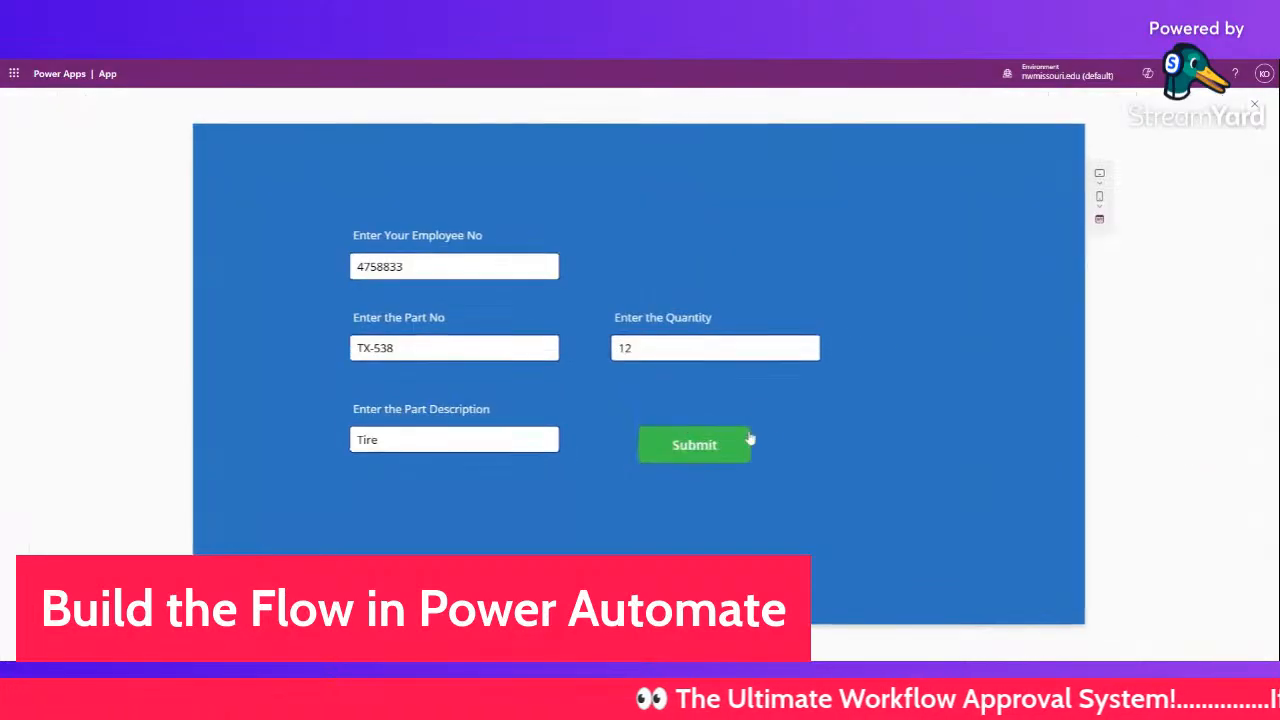
click(1256, 104)
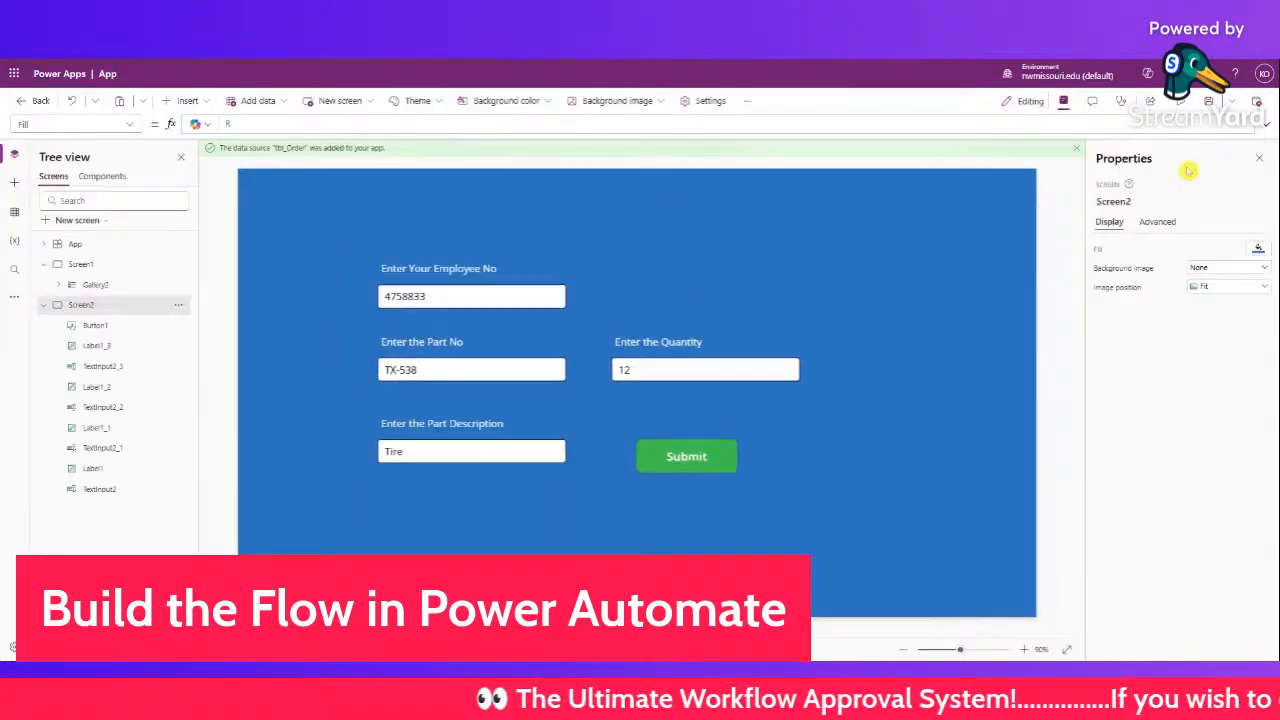
click(716, 451)
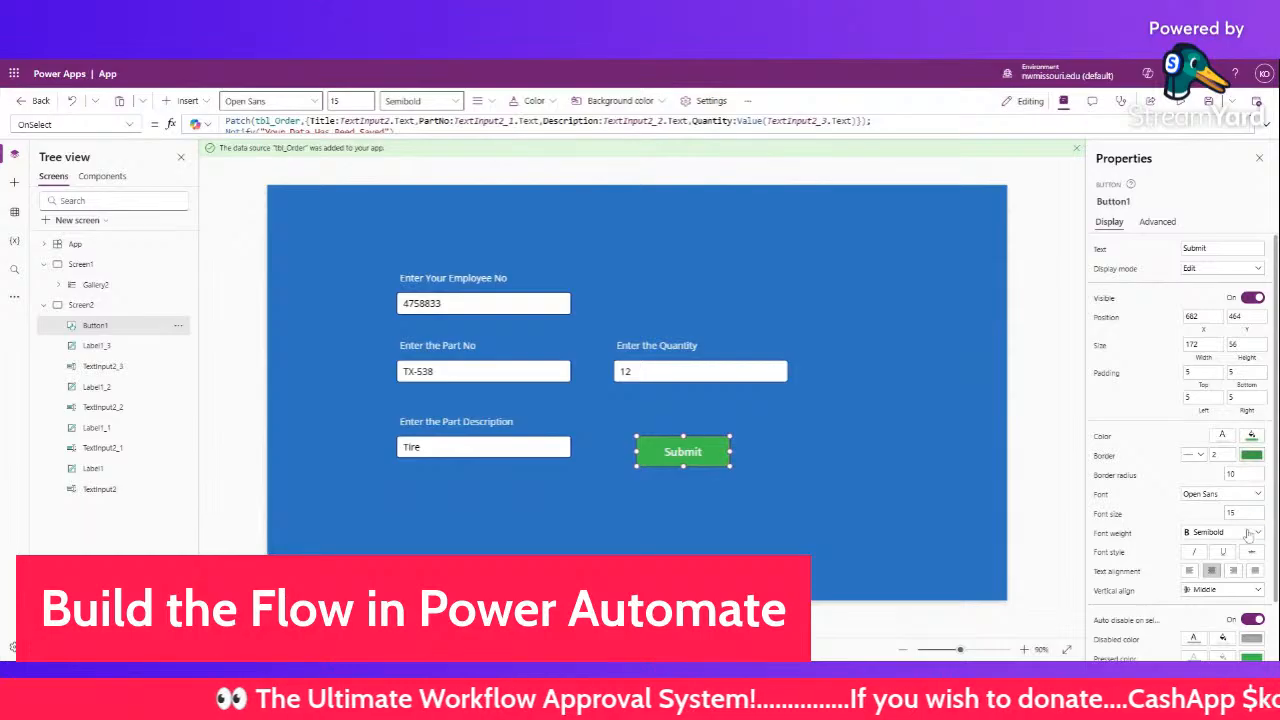
scroll(1248, 536, down, 2)
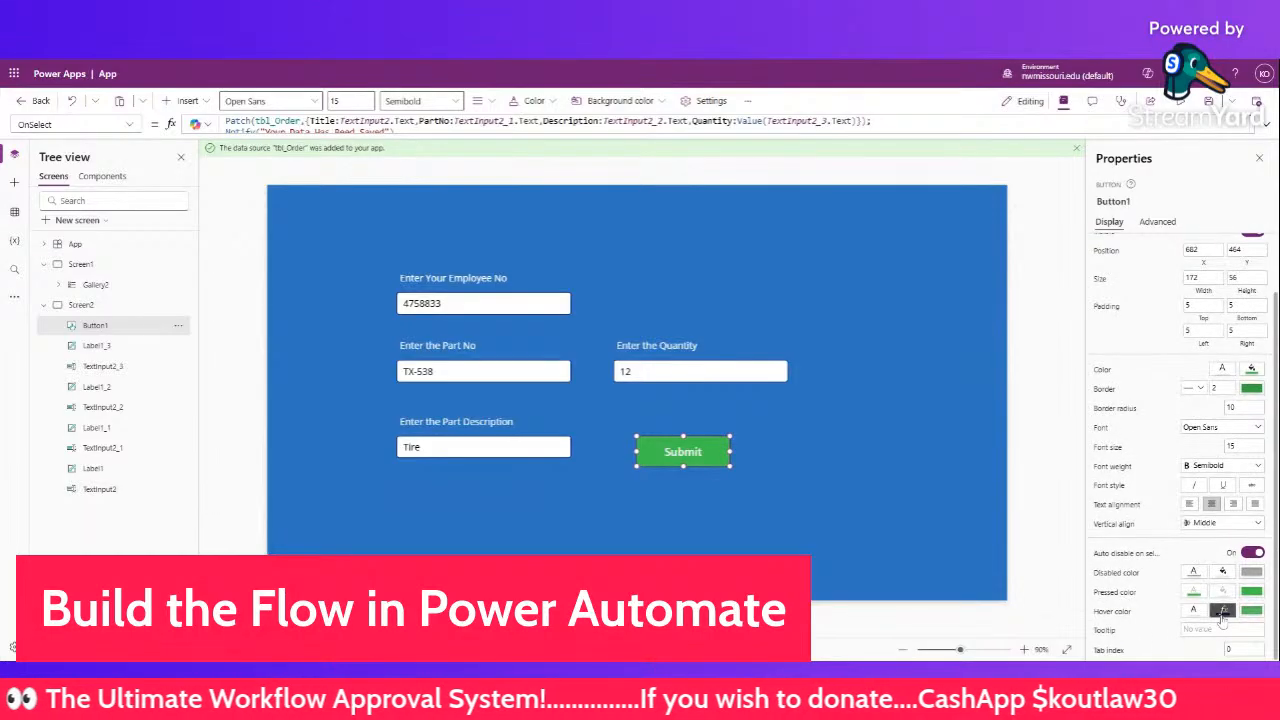
click(708, 227)
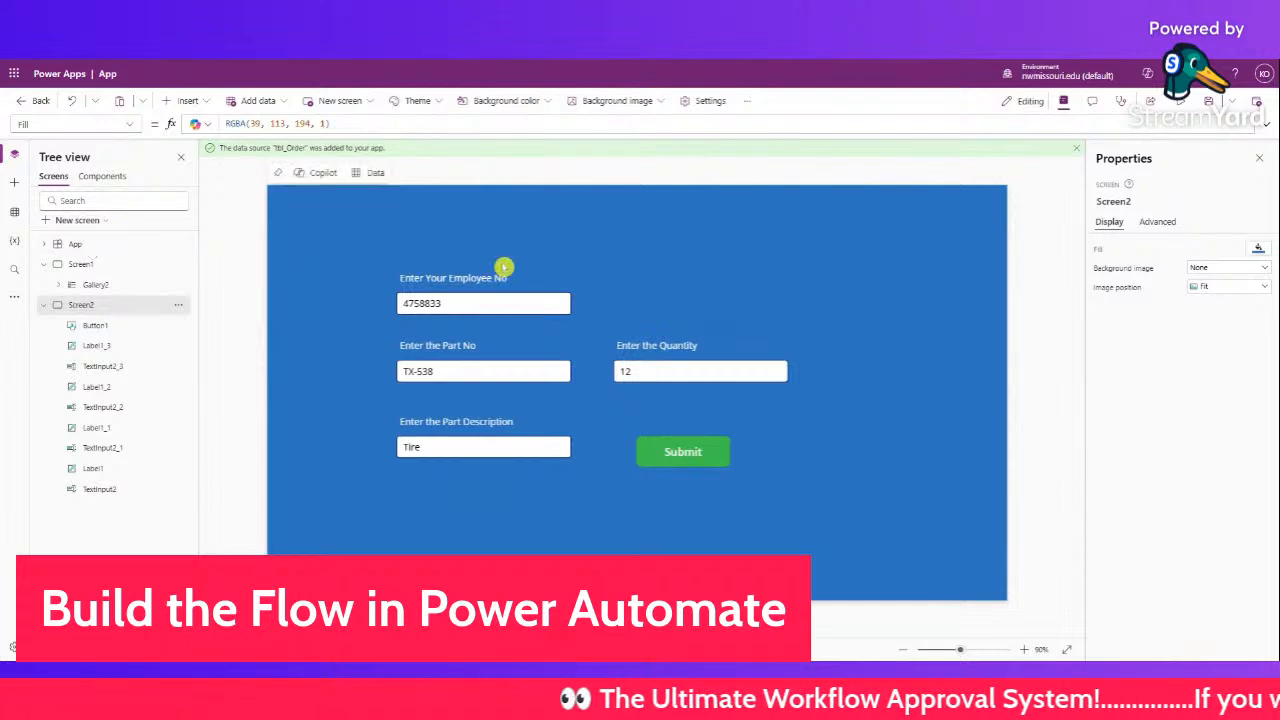
click(106, 245)
- Add a new blank Screen3 and stretch a rectangle across most of it
click(108, 265)
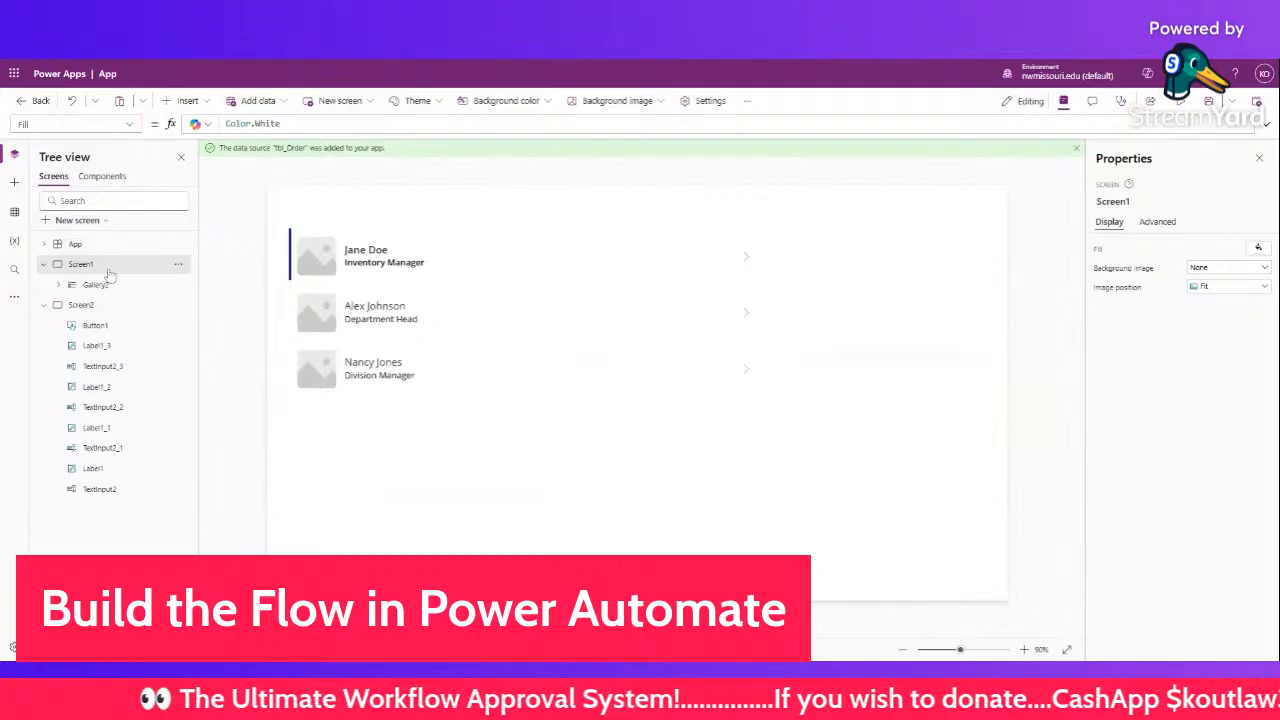
click(77, 220)
key(Escape)
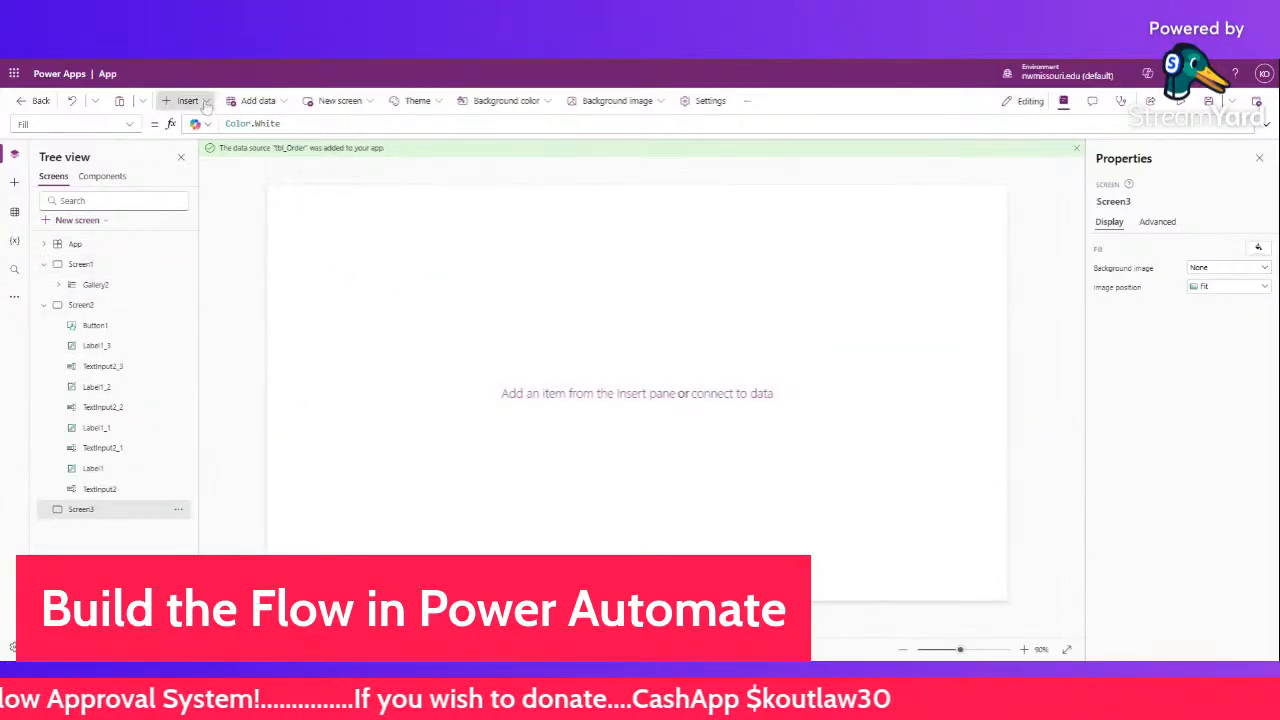
click(188, 101)
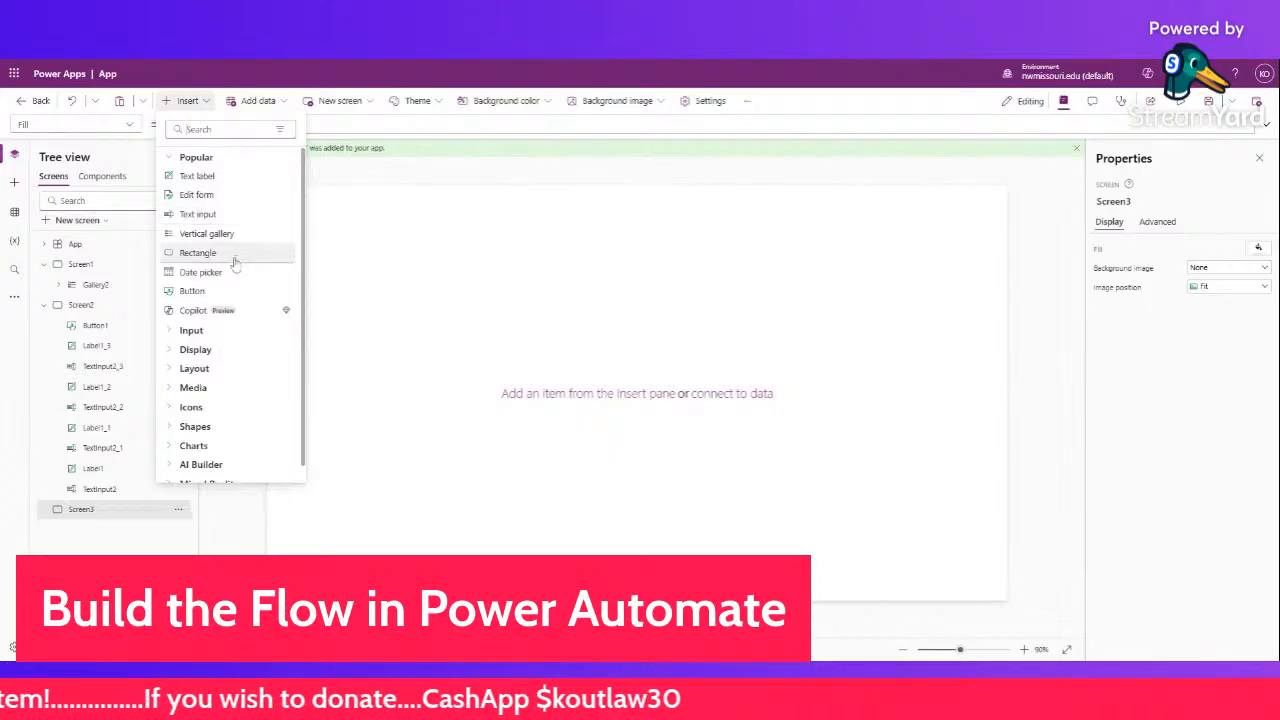
click(197, 253)
drag(354, 223, 856, 539)
- Place a text label on the rectangle and make the rectangle light blue-grey
click(208, 104)
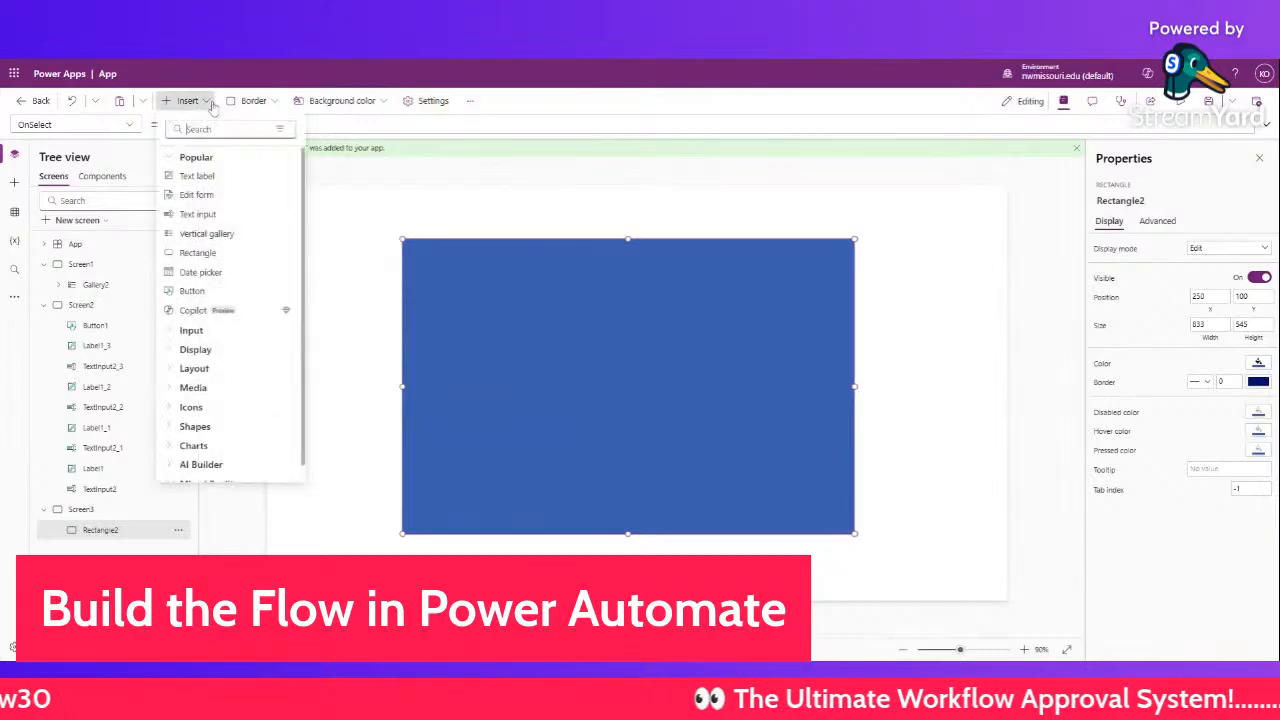
click(219, 177)
drag(334, 217, 472, 280)
click(713, 366)
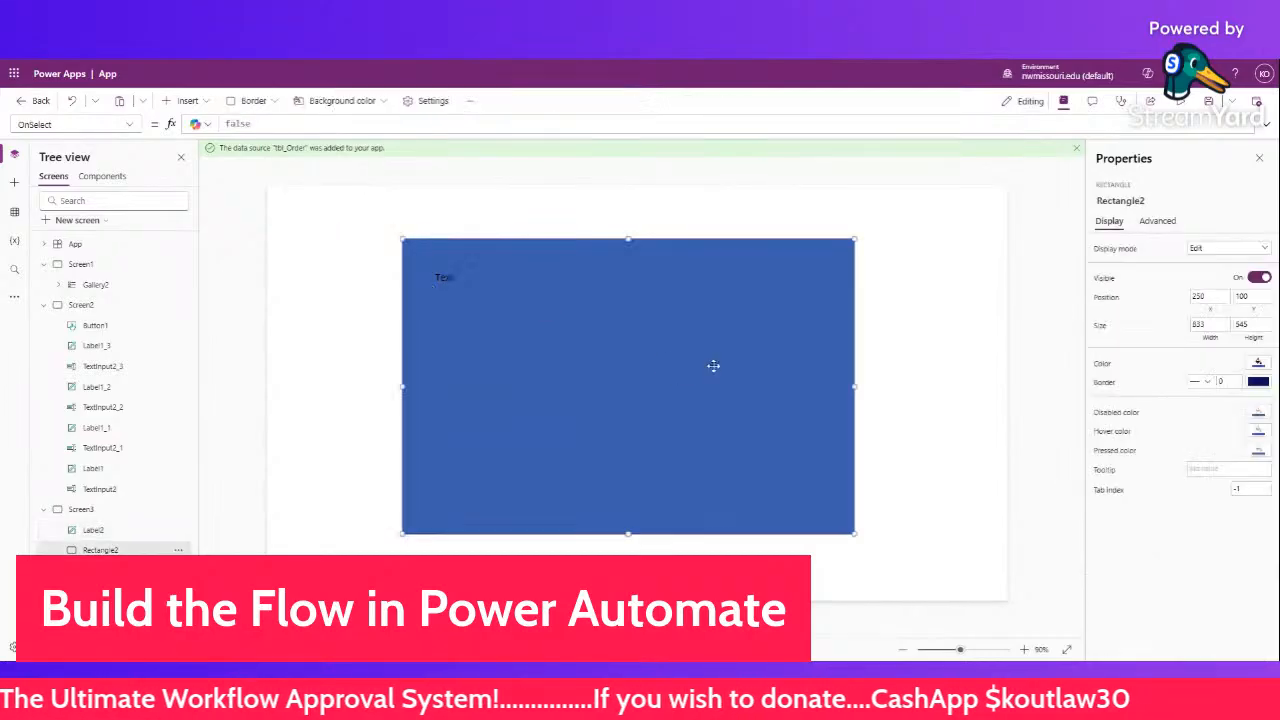
click(1262, 365)
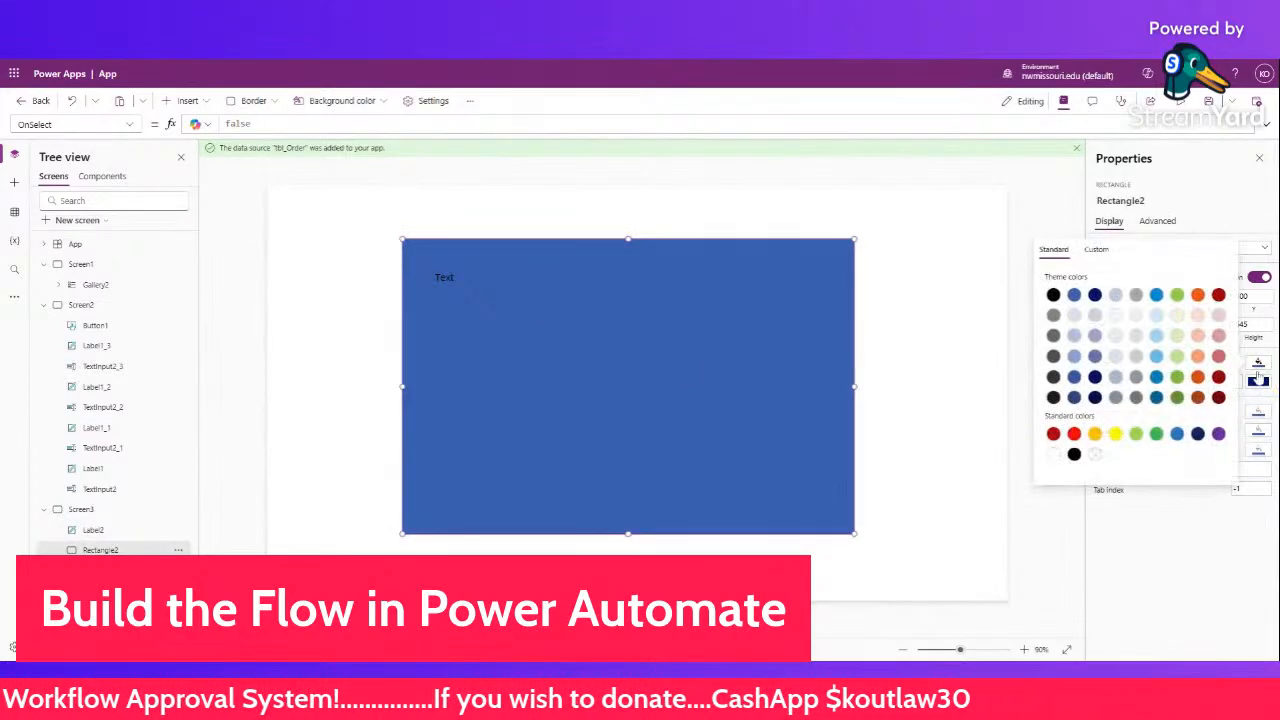
click(1075, 316)
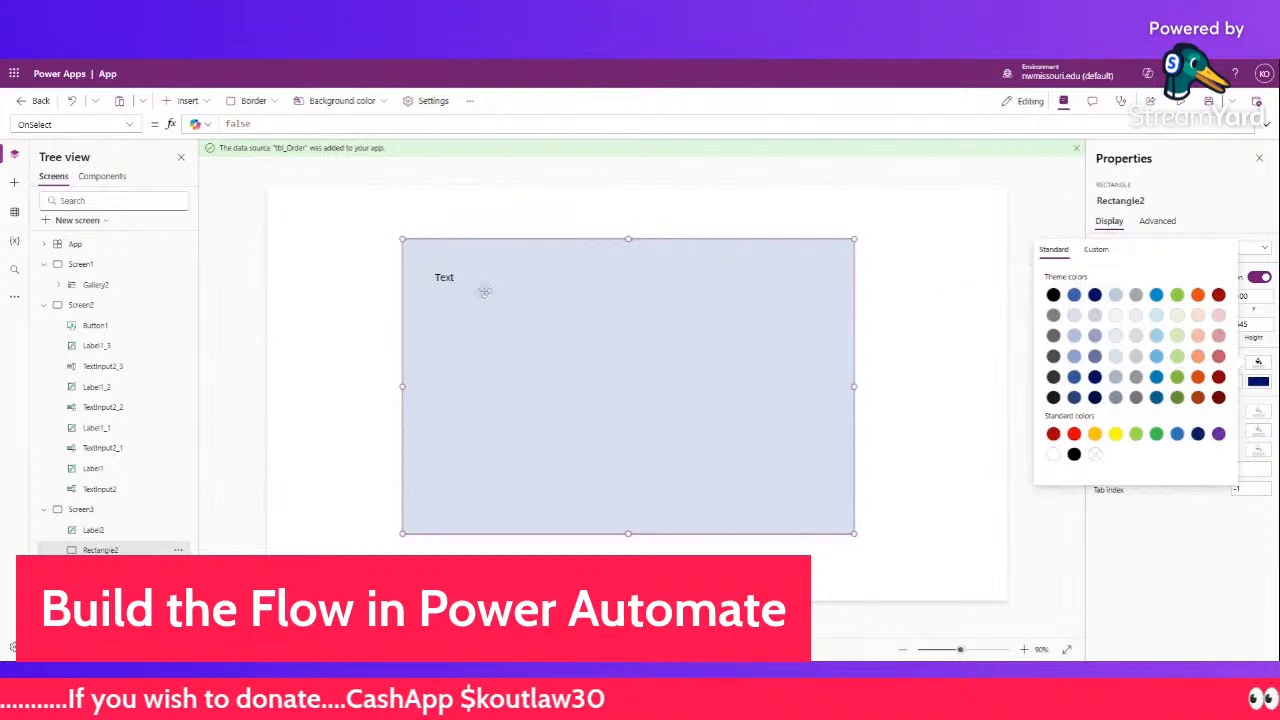
key(Escape)
- Set the label's Text to 'Select the Role'
click(440, 277)
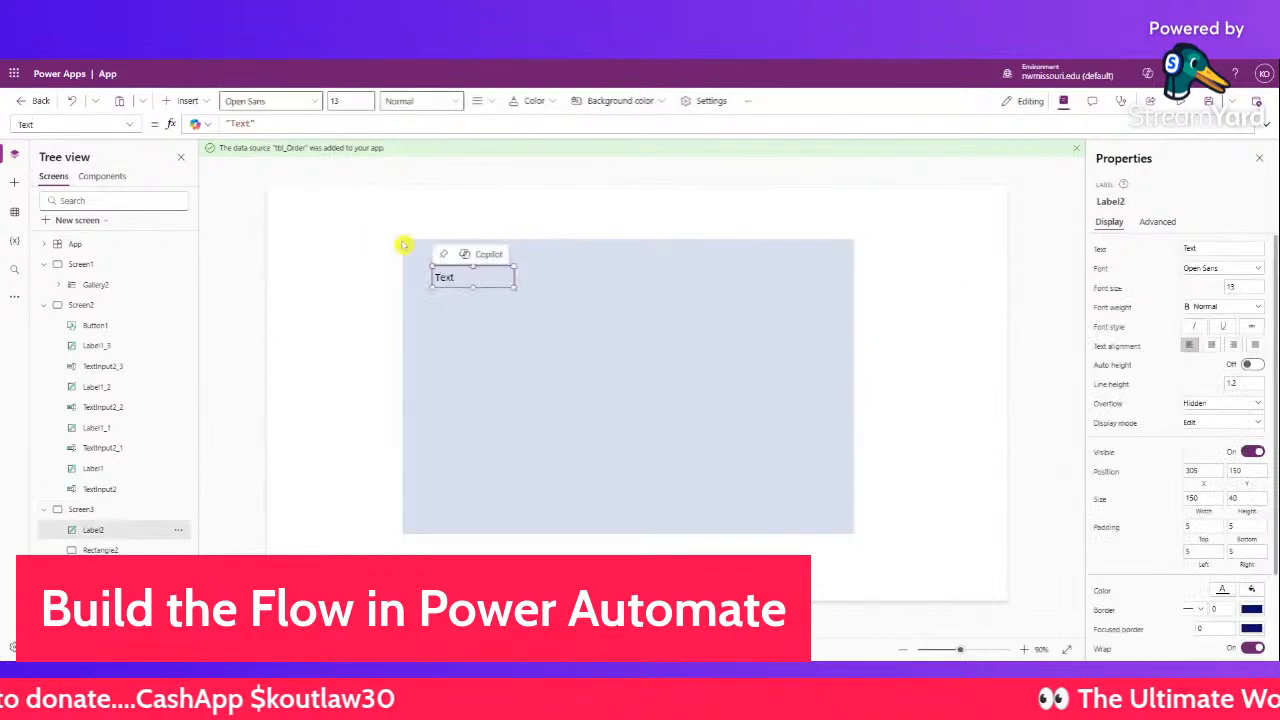
click(240, 123)
double_click(240, 123)
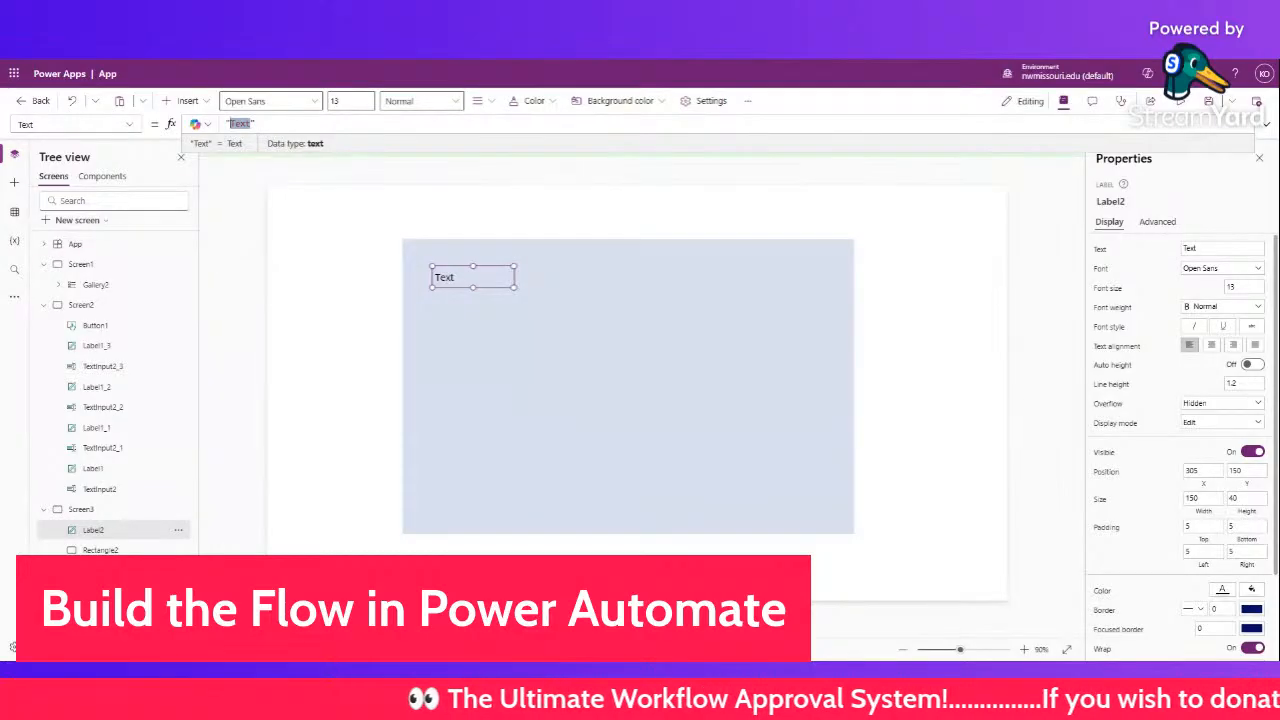
text(Select the Role)
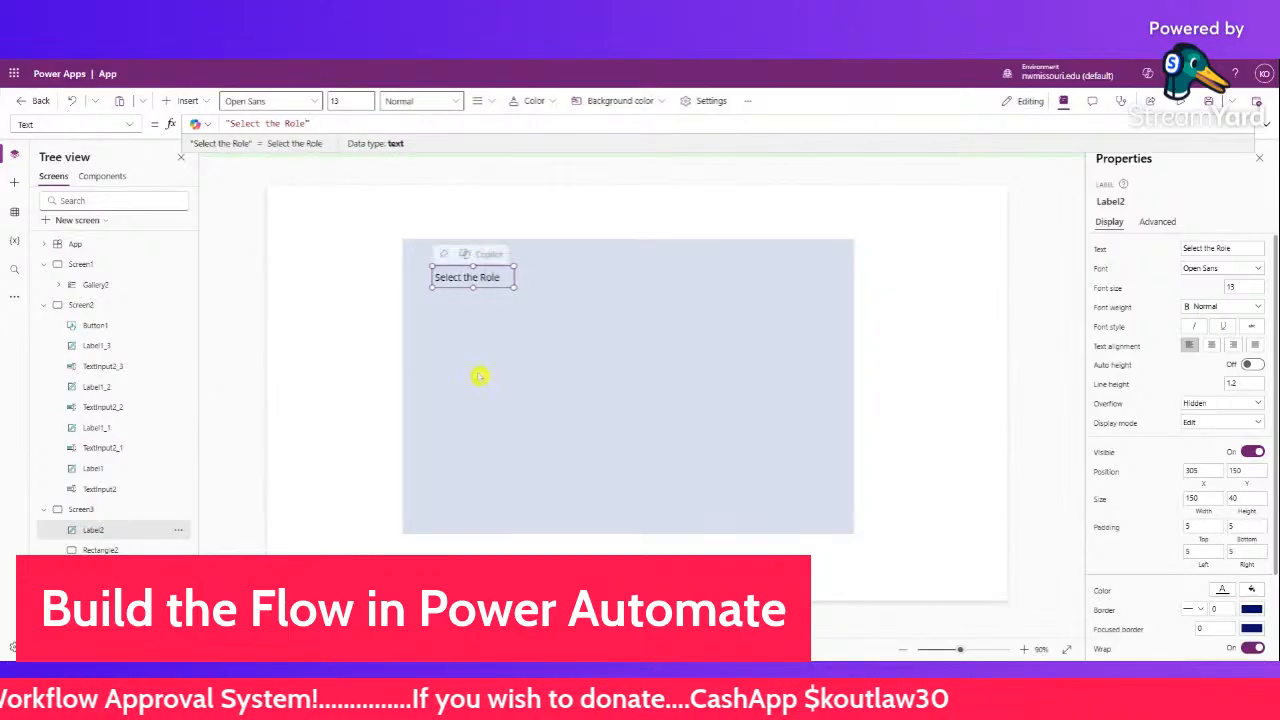
click(518, 368)
click(358, 265)
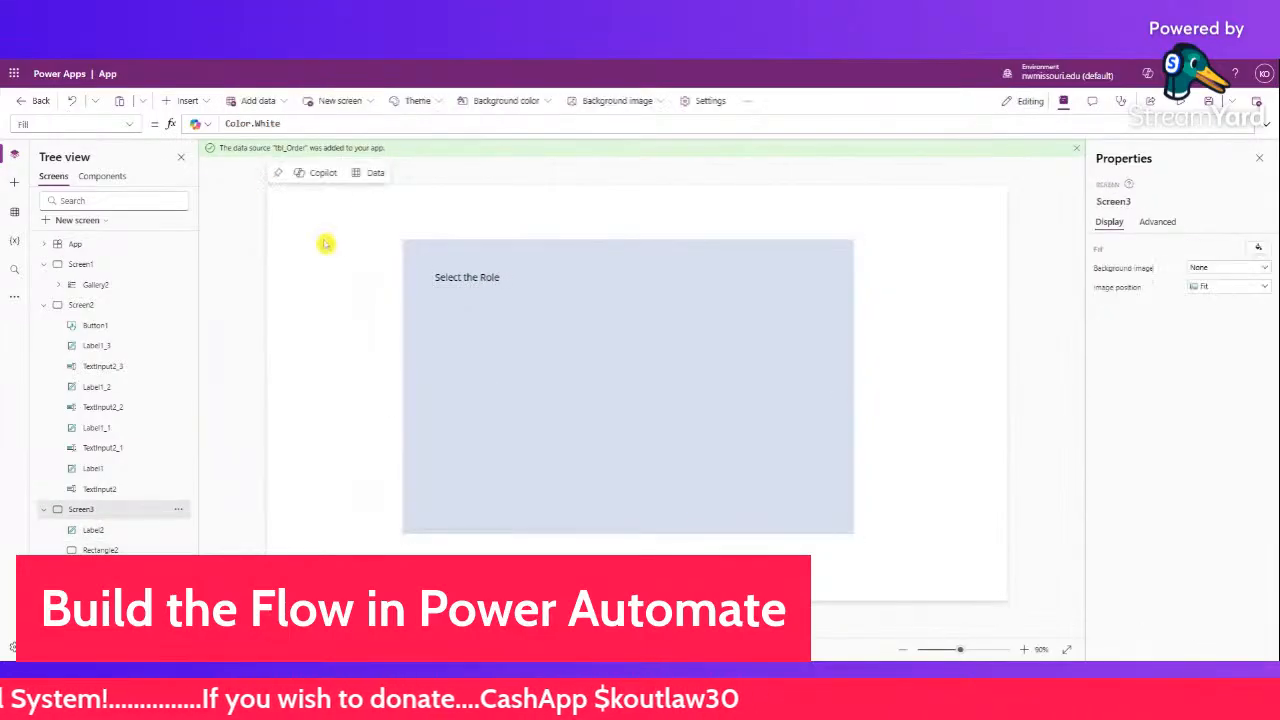
- Insert a dropdown control and place it under the Select the Role label
click(187, 100)
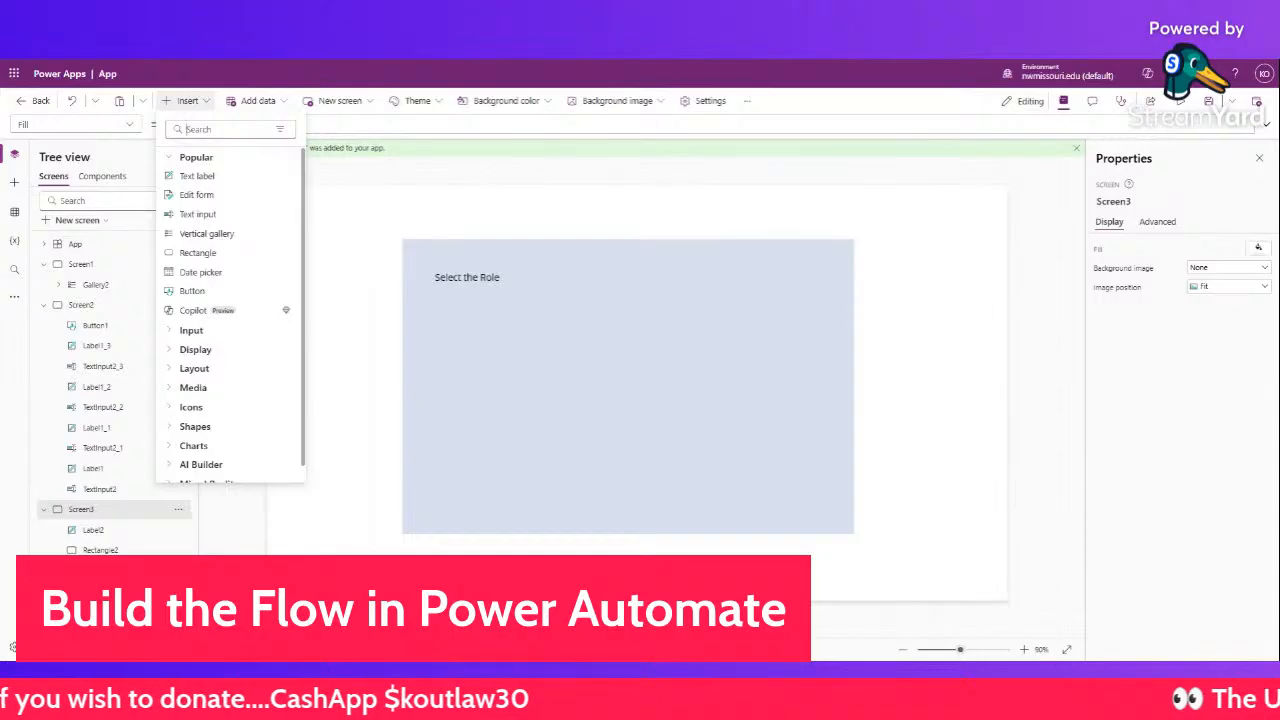
text(dr)
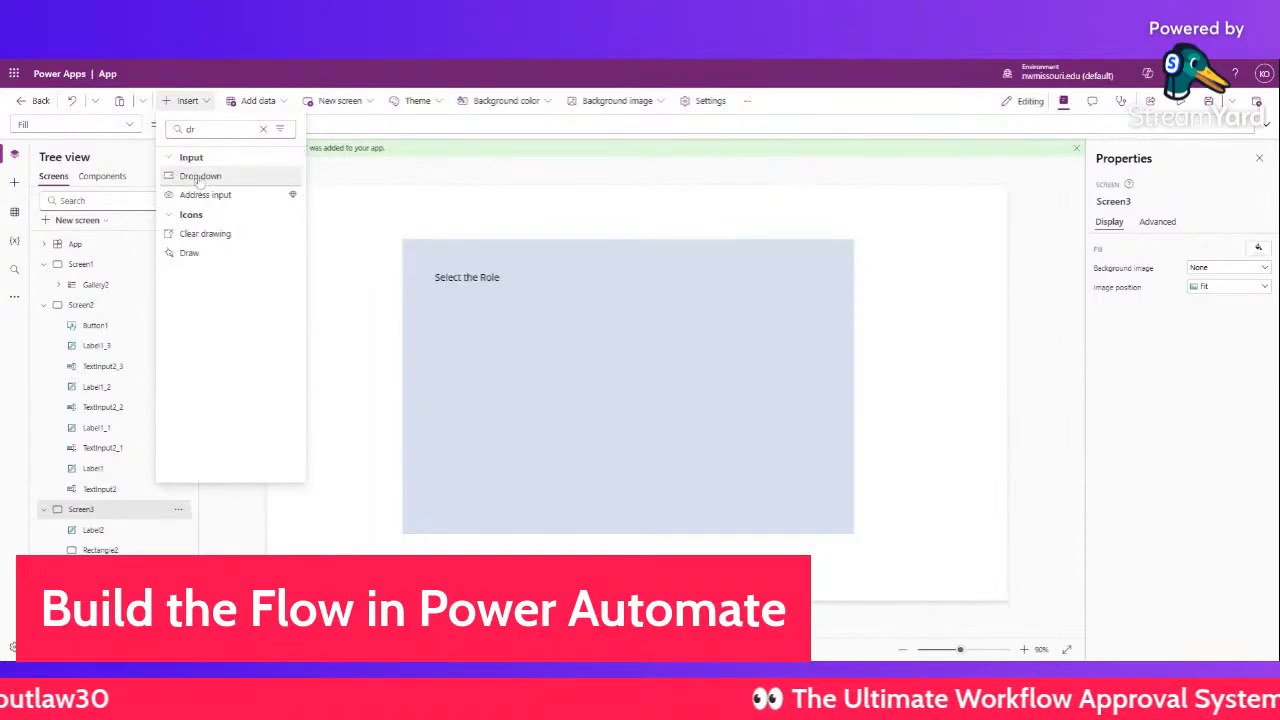
click(197, 178)
drag(410, 217, 554, 304)
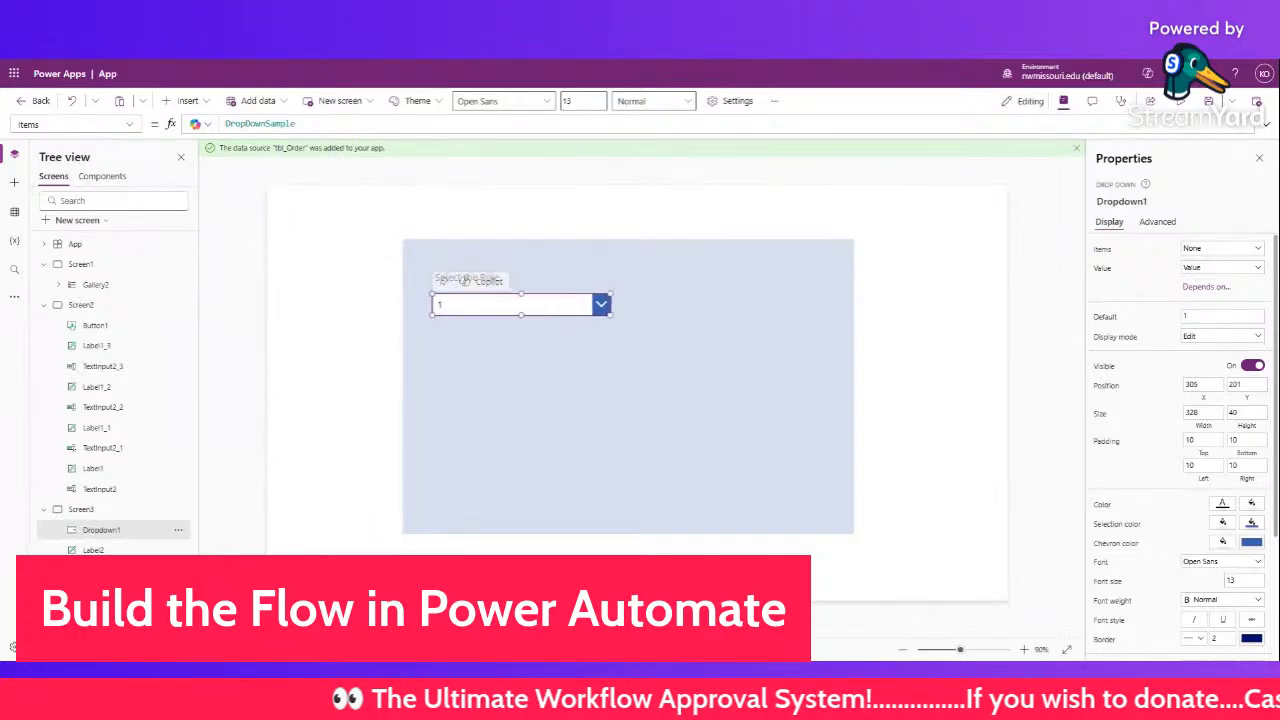
- Set the dropdown's Items to ["Inventory Manager","Department Head","Division Manager"]
double_click(259, 123)
text([)
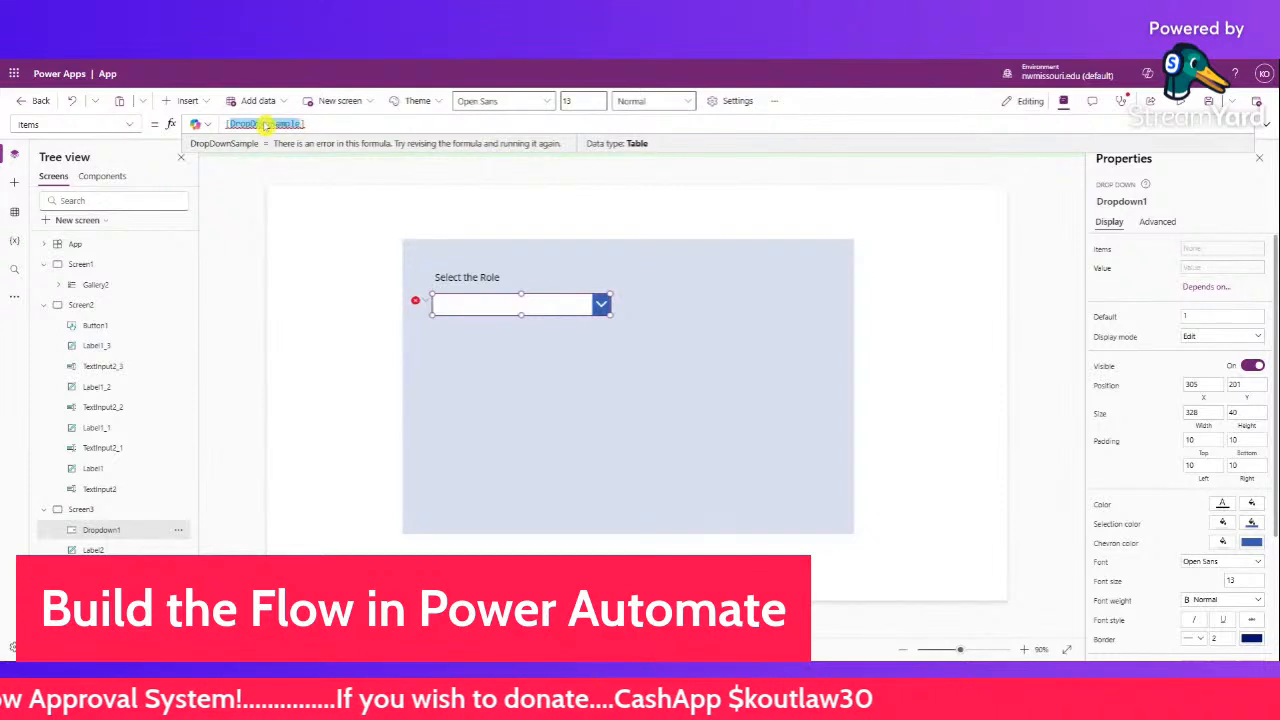
key(BackSpace)
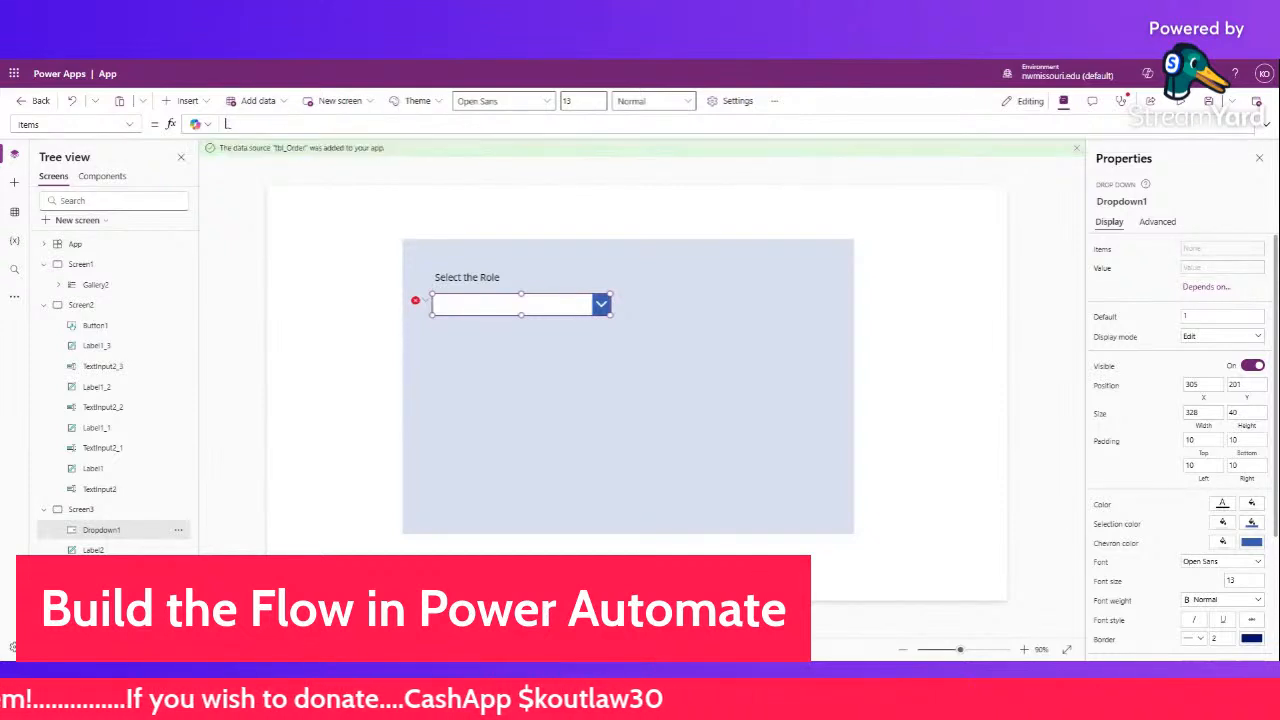
text([)
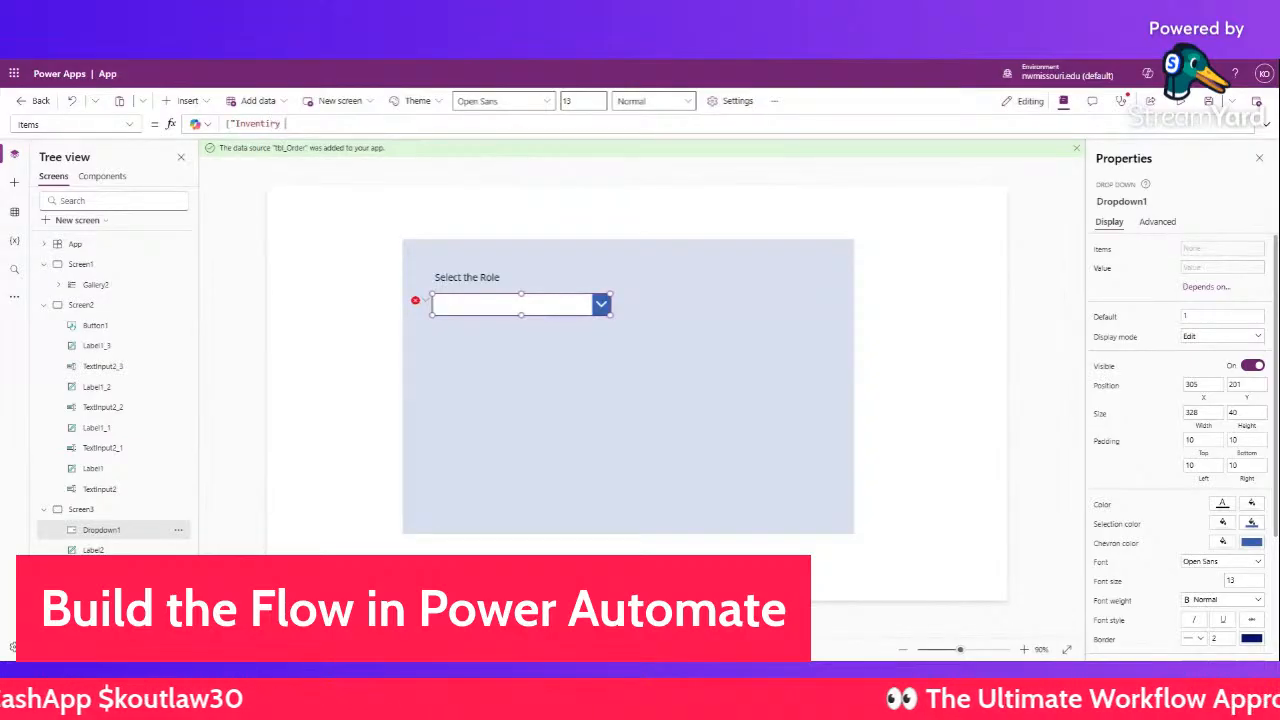
text("Inventor)
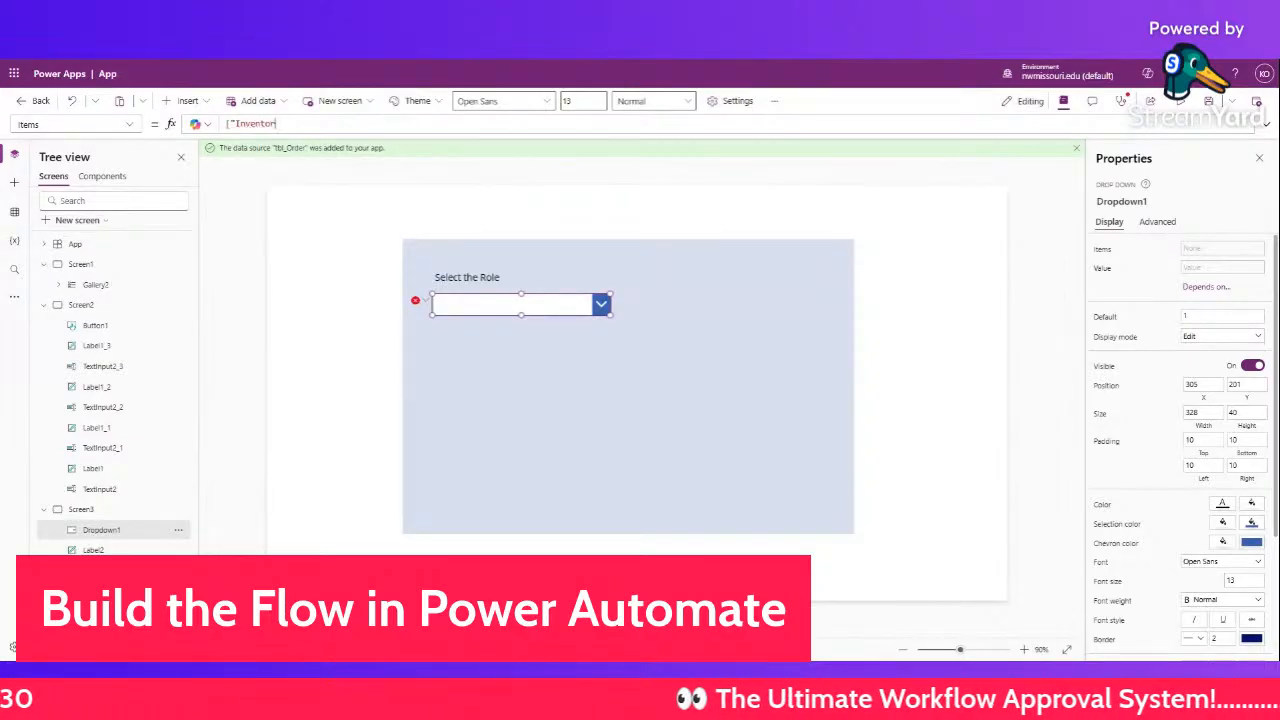
text(y Manage)
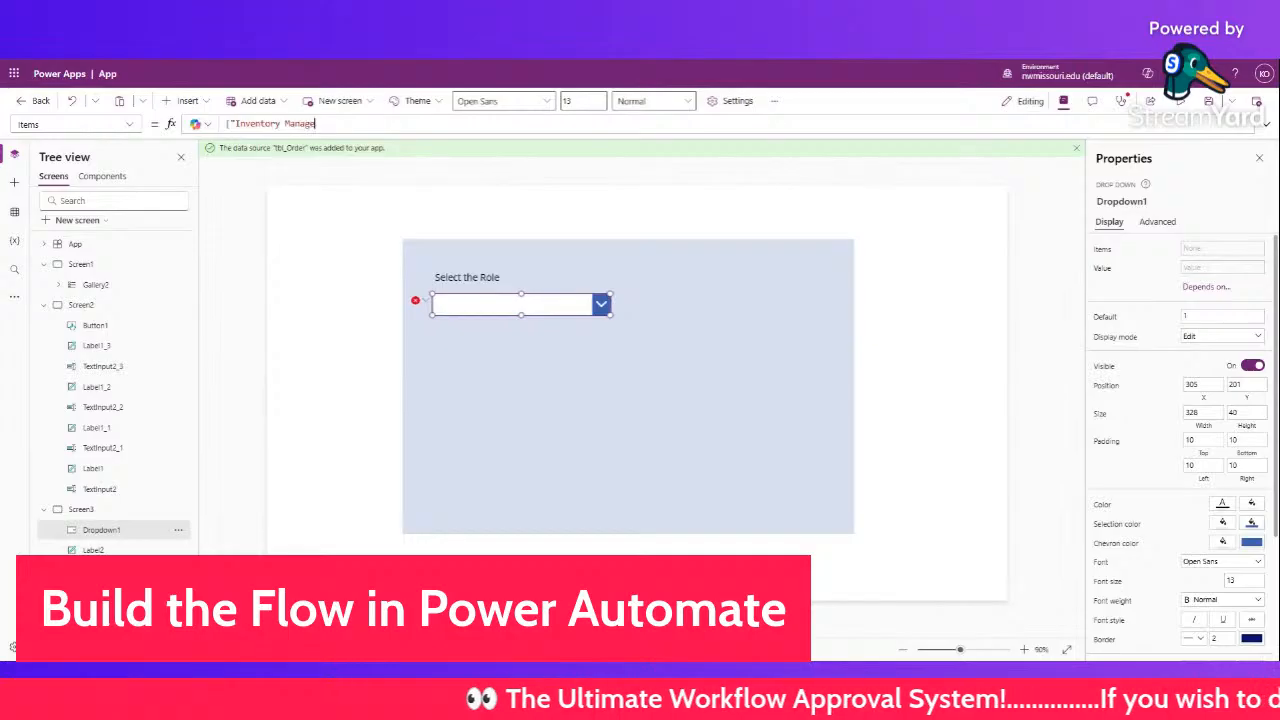
text(r","Department Head)
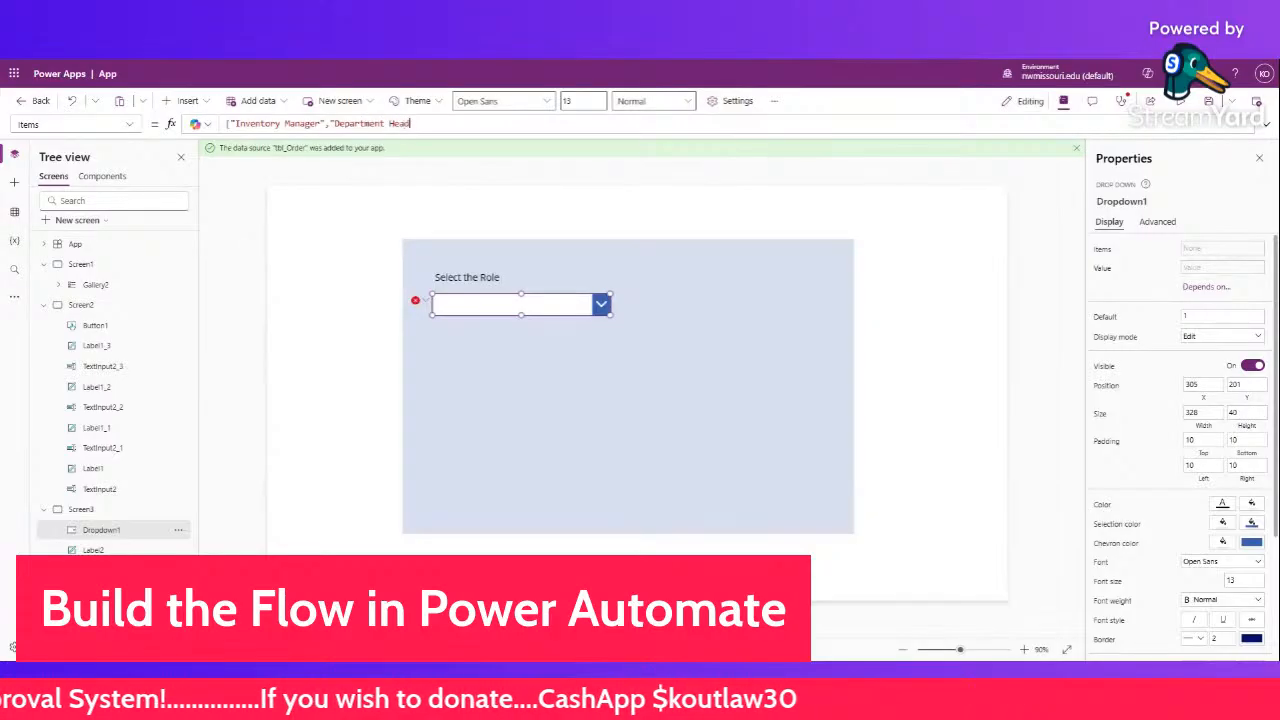
text("])
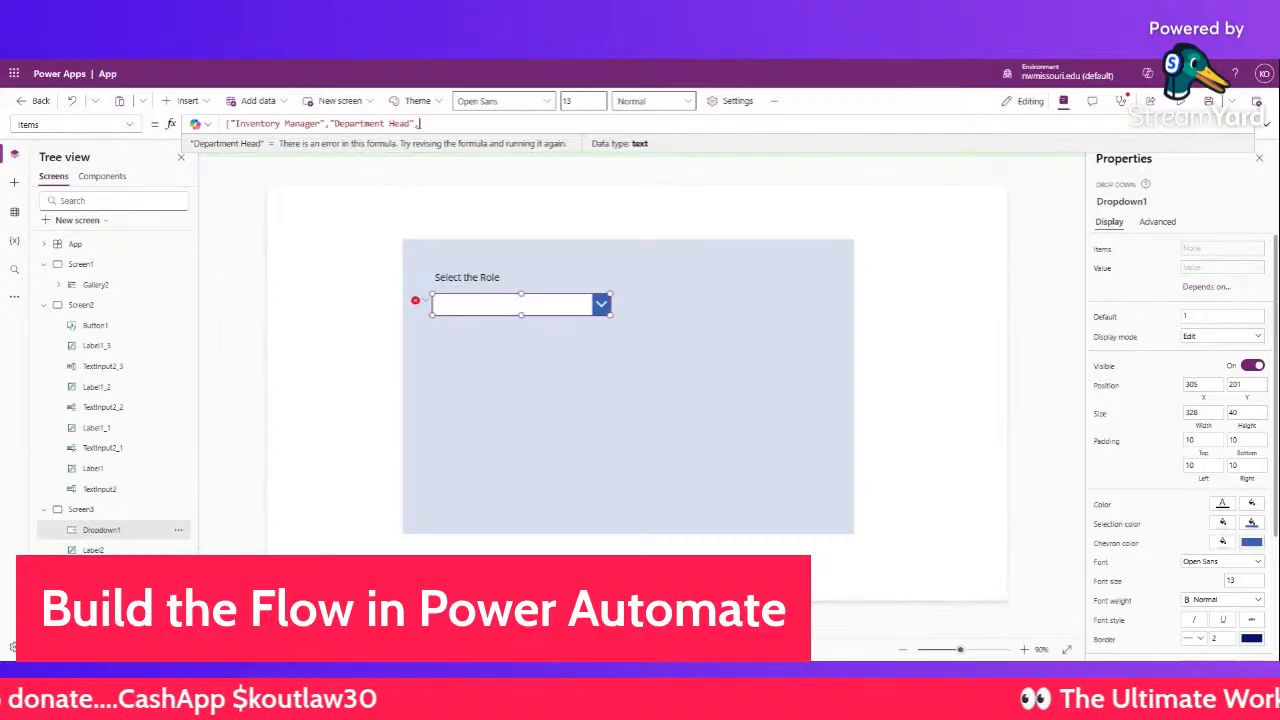
text(Div)
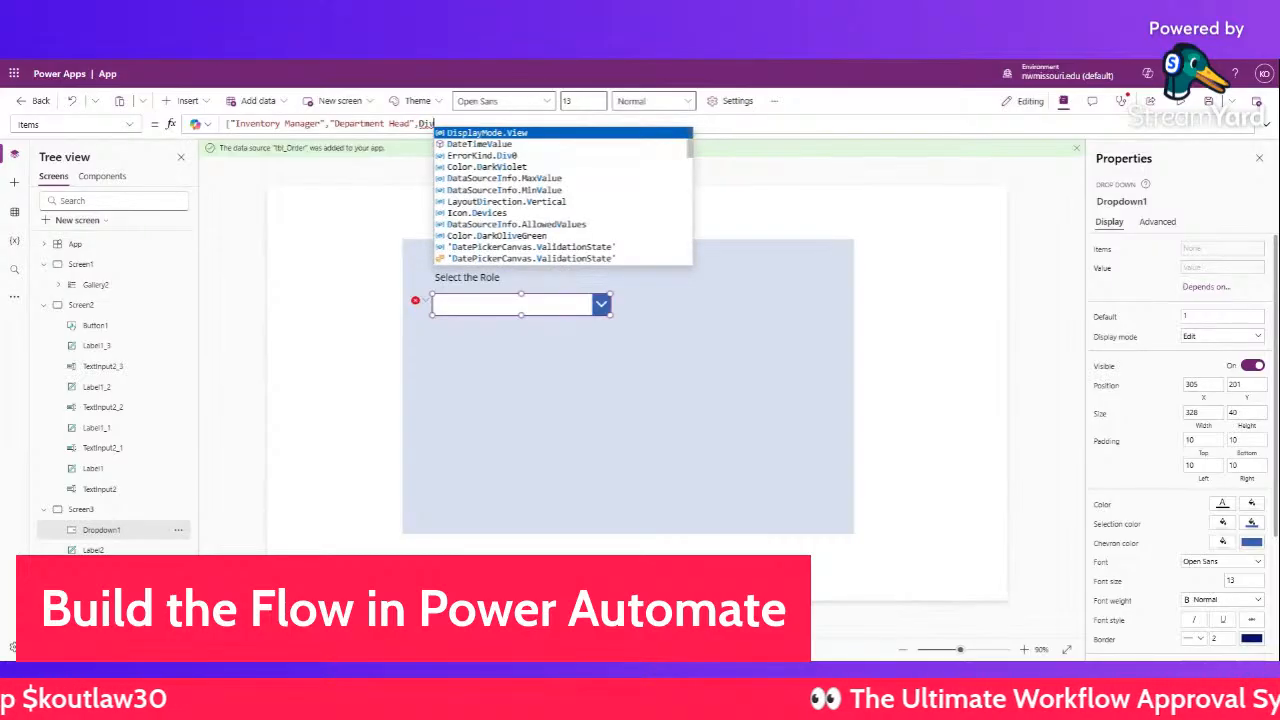
key(BackSpace)
key(BackSpace)
key(BackSpace)
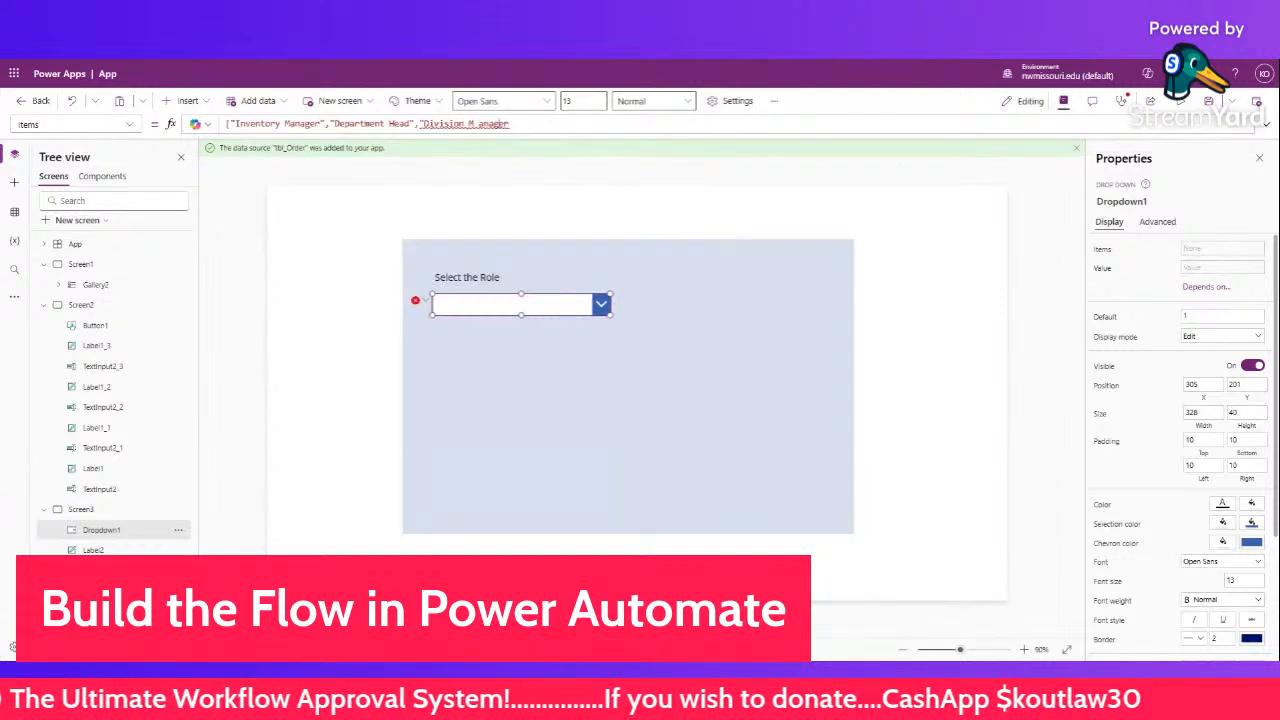
double_click(486, 124)
key(BackSpace)
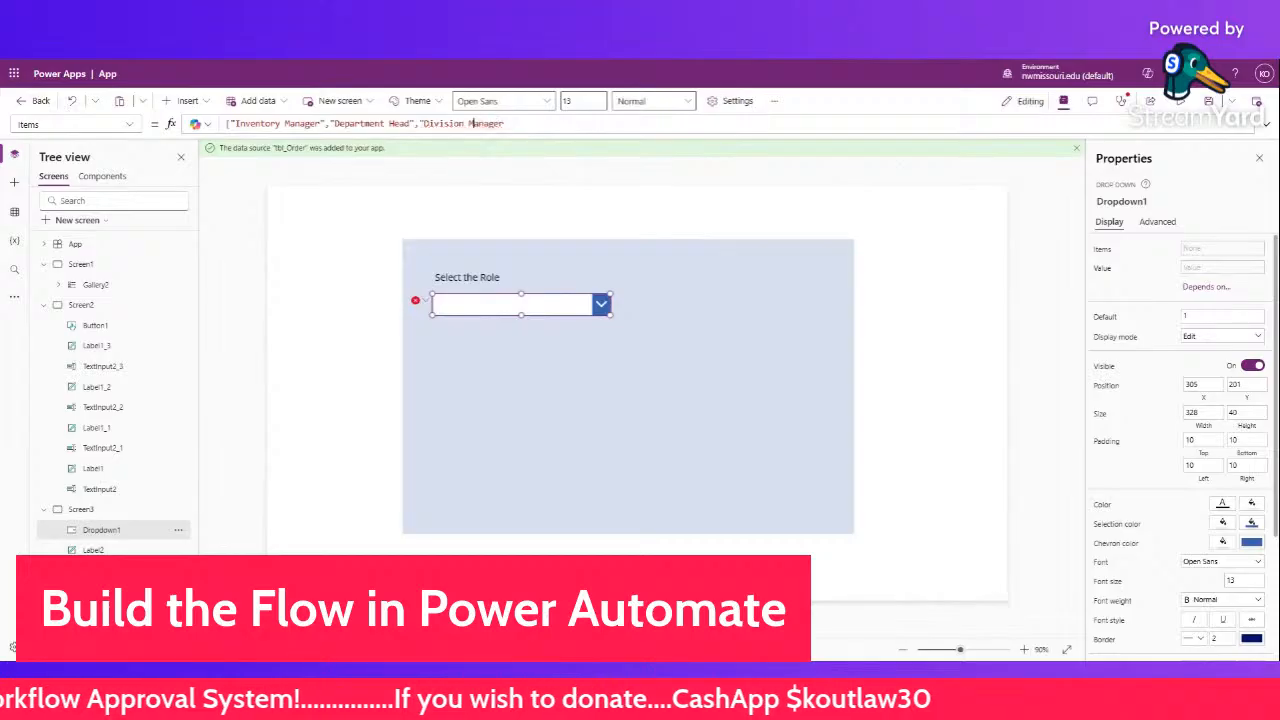
click(511, 124)
text("])
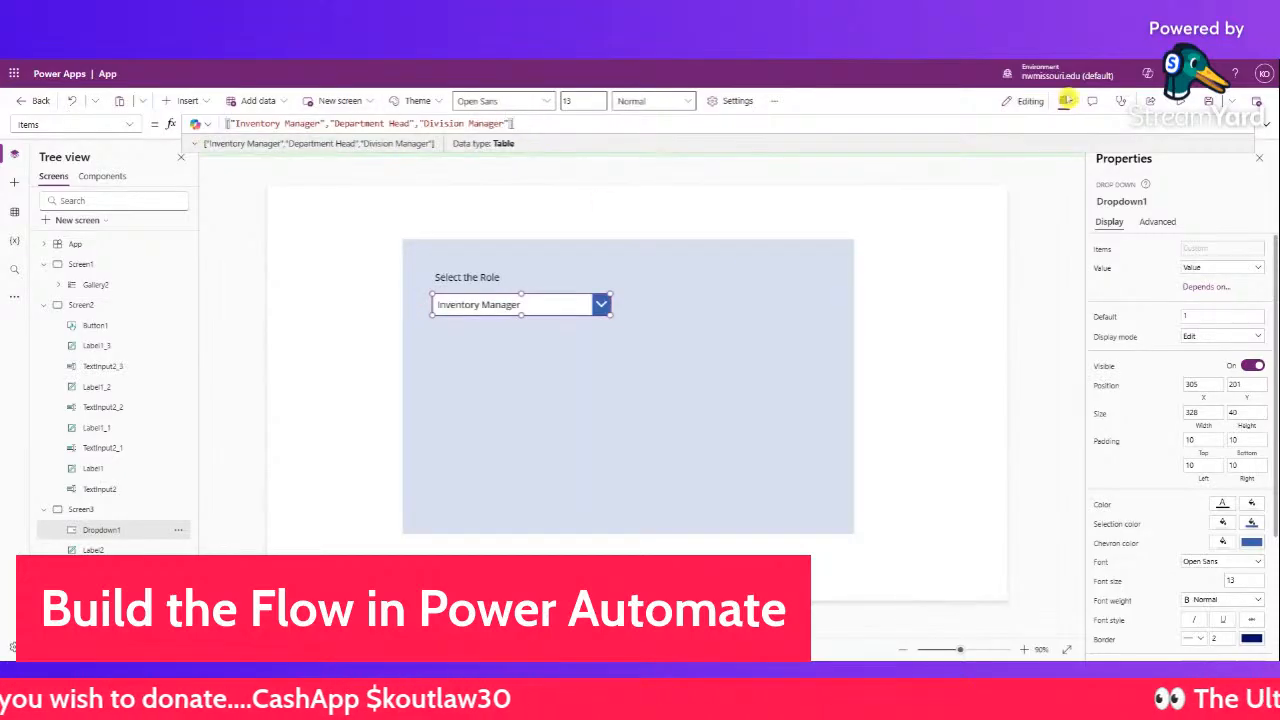
- Preview the app to confirm the role list shows Inventory Manager by default
click(1066, 100)
click(598, 272)
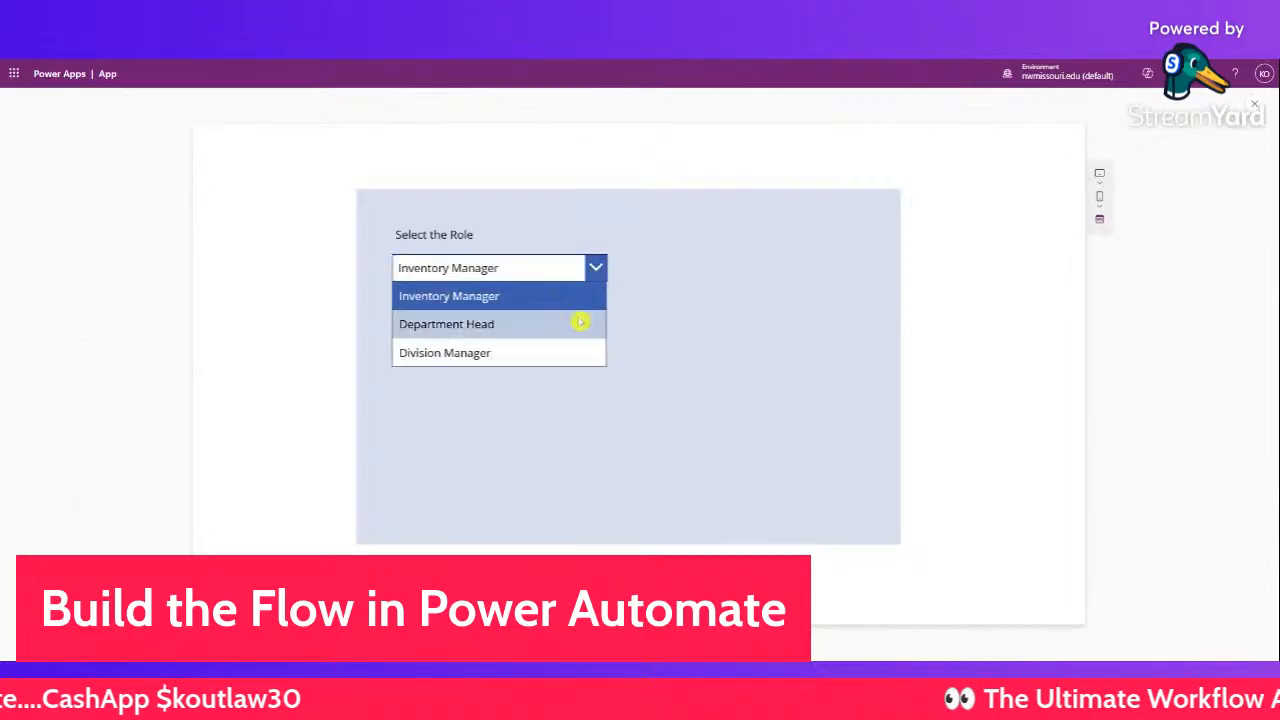
click(617, 311)
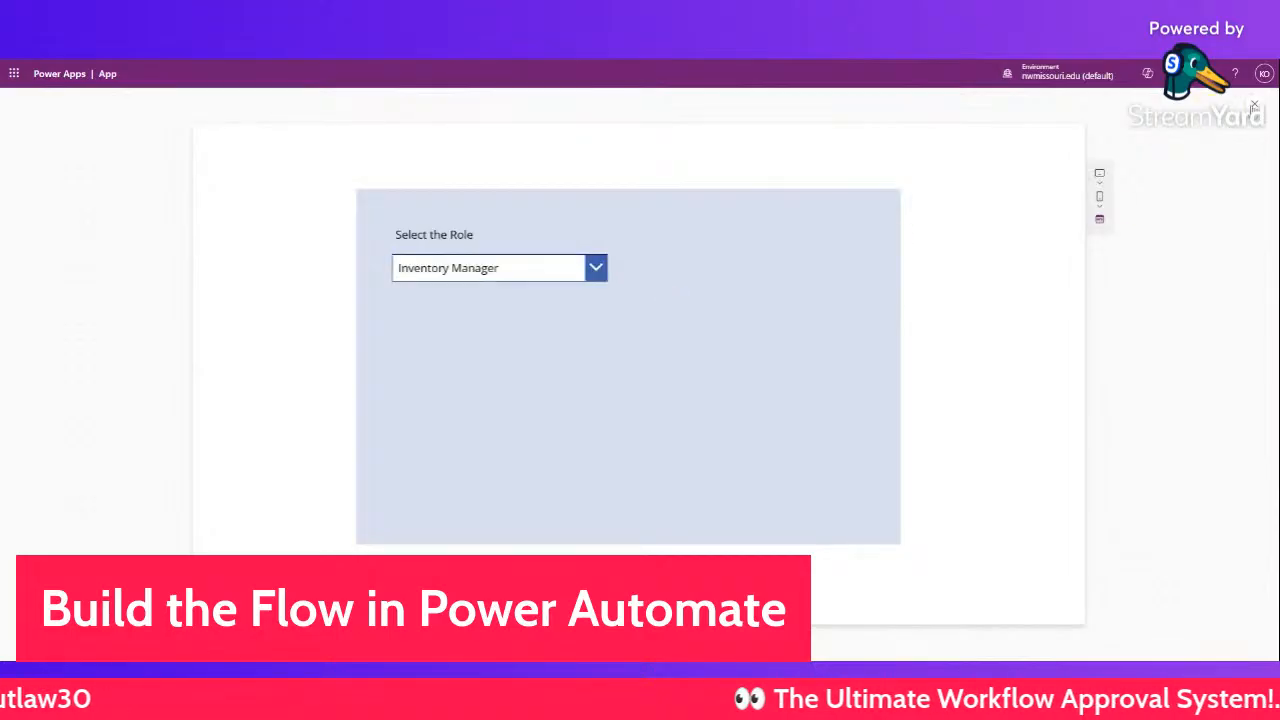
click(1254, 104)
click(439, 338)
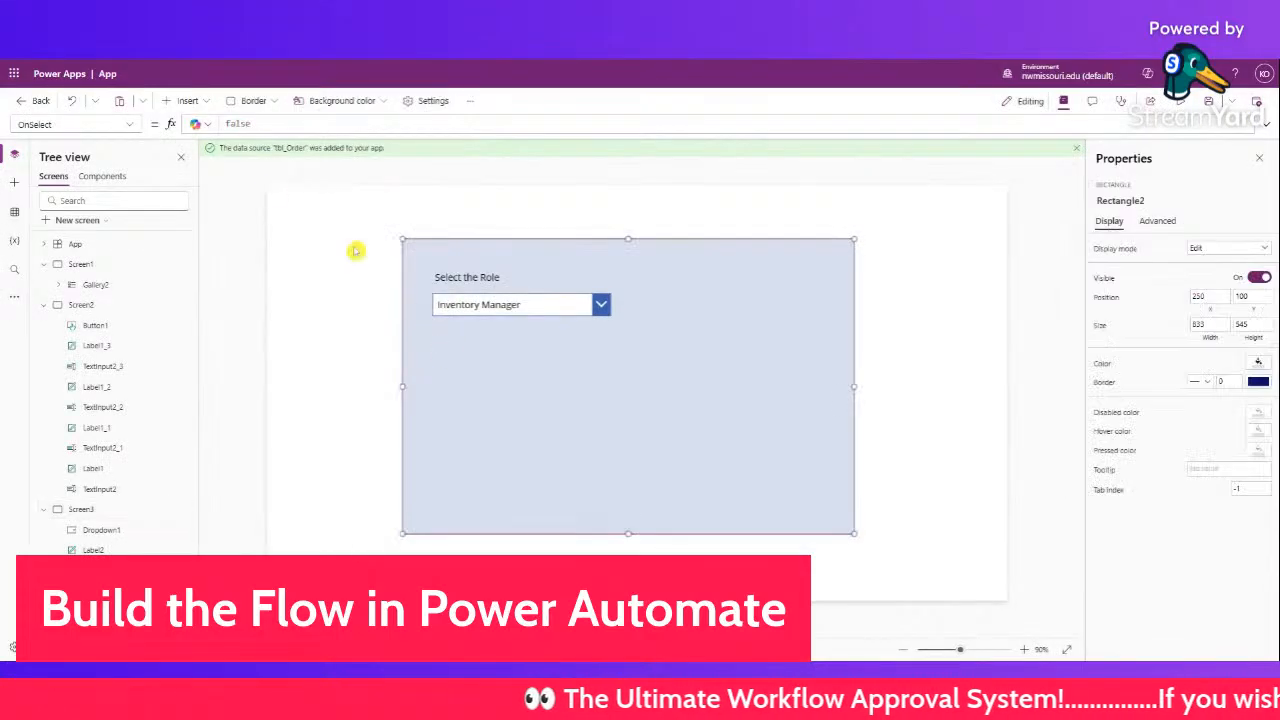
- Duplicate the Select the Role label below the dropdown and change its text to Enter the Subject
click(370, 262)
click(471, 279)
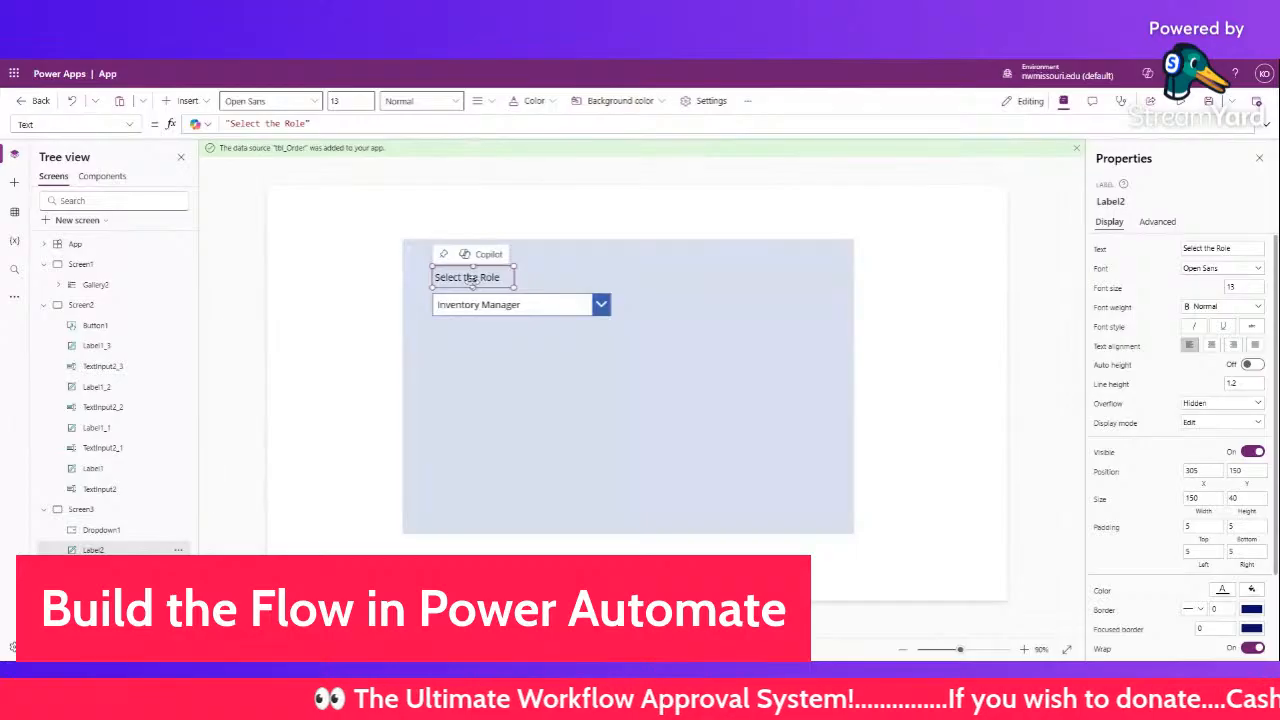
click(503, 368)
key(ctrl+v)
drag(491, 303, 478, 348)
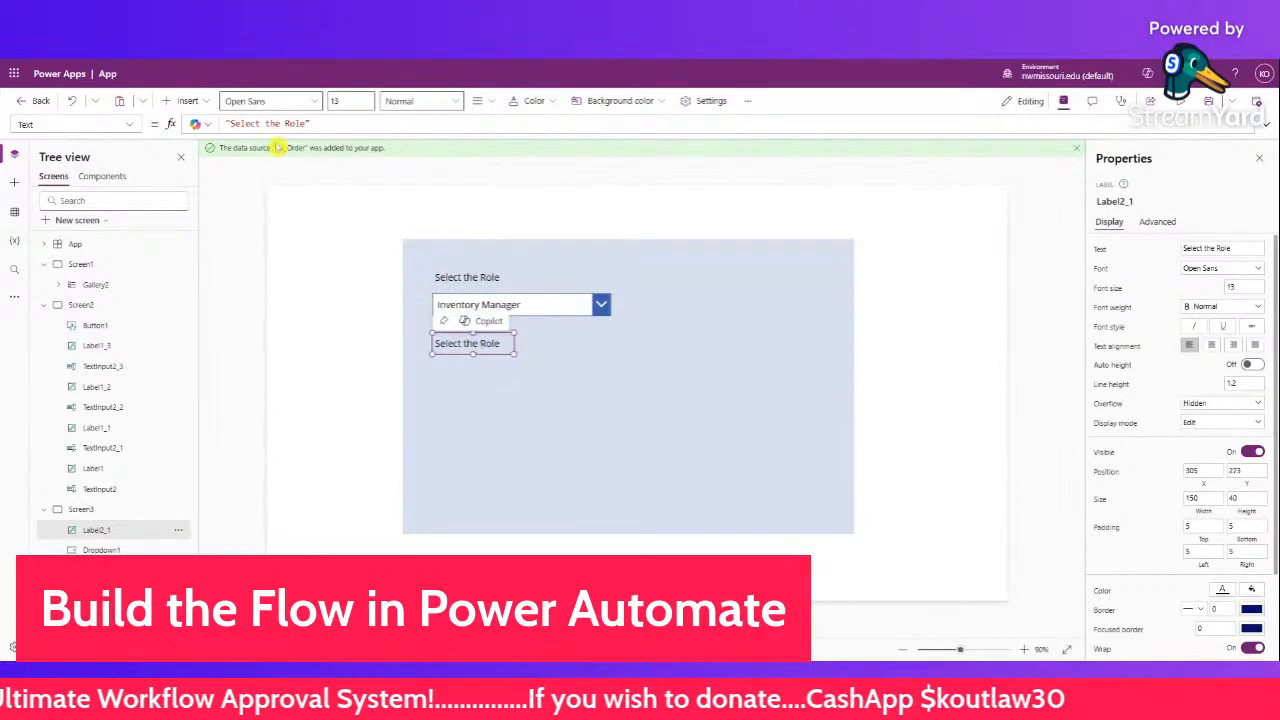
click(306, 123)
drag(306, 123, 230, 123)
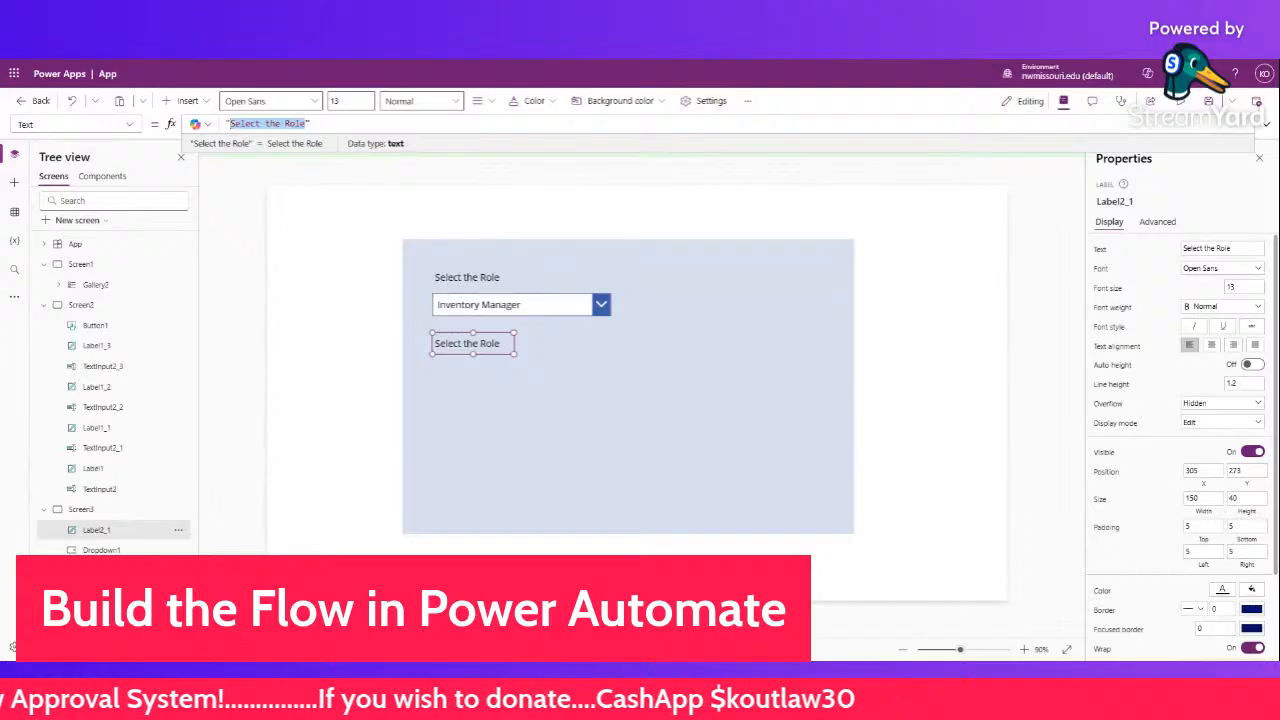
text(Ent)
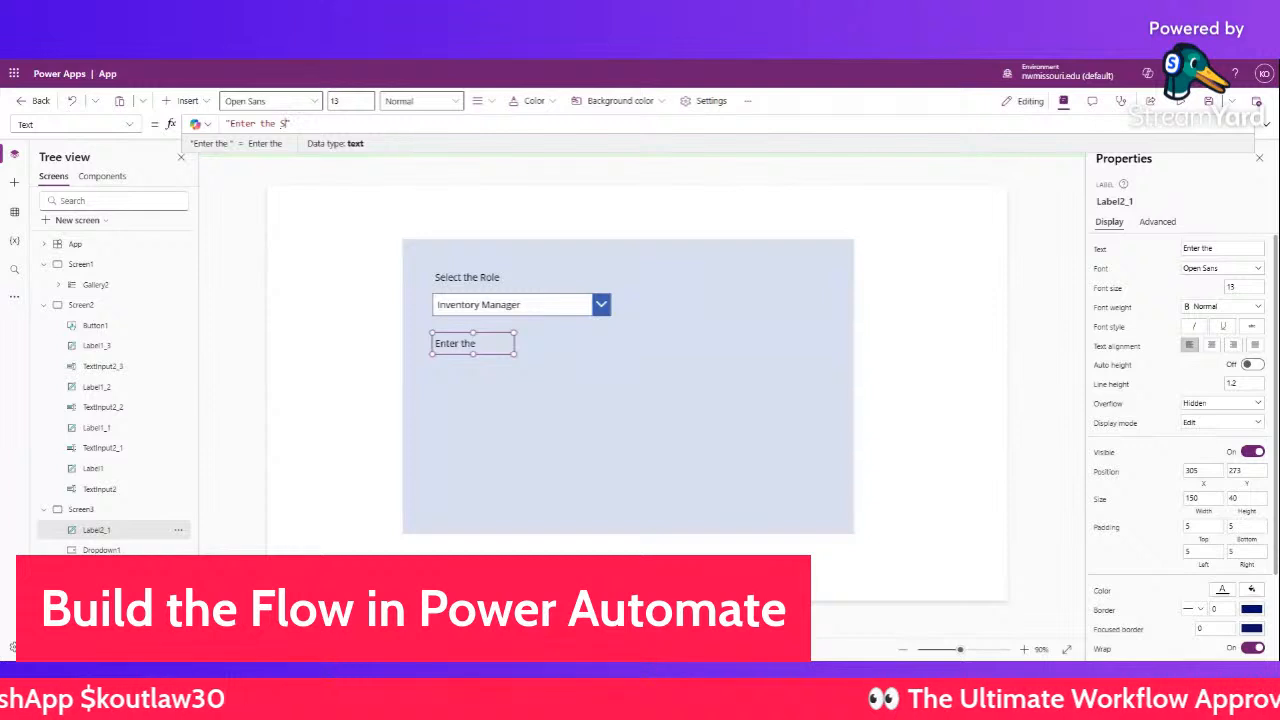
text(er the Subject)
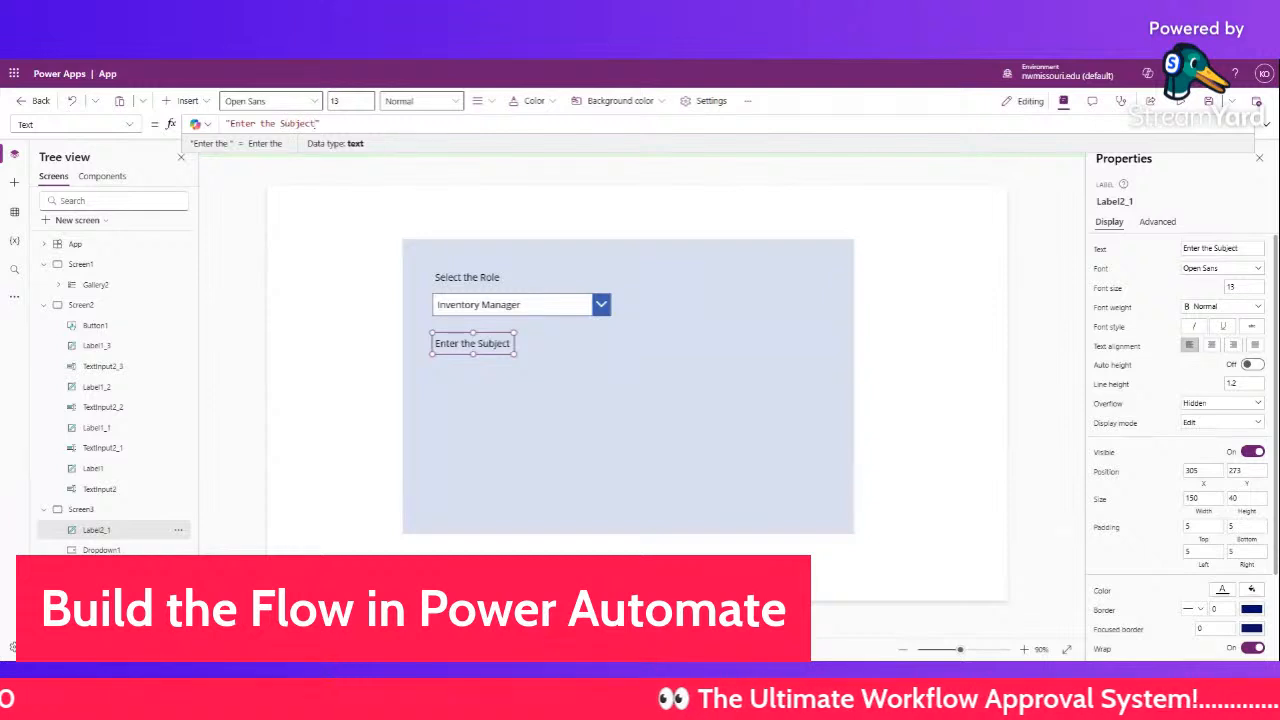
click(420, 412)
- Move the Enter the Subject label lower and make a second copy beneath it
click(455, 344)
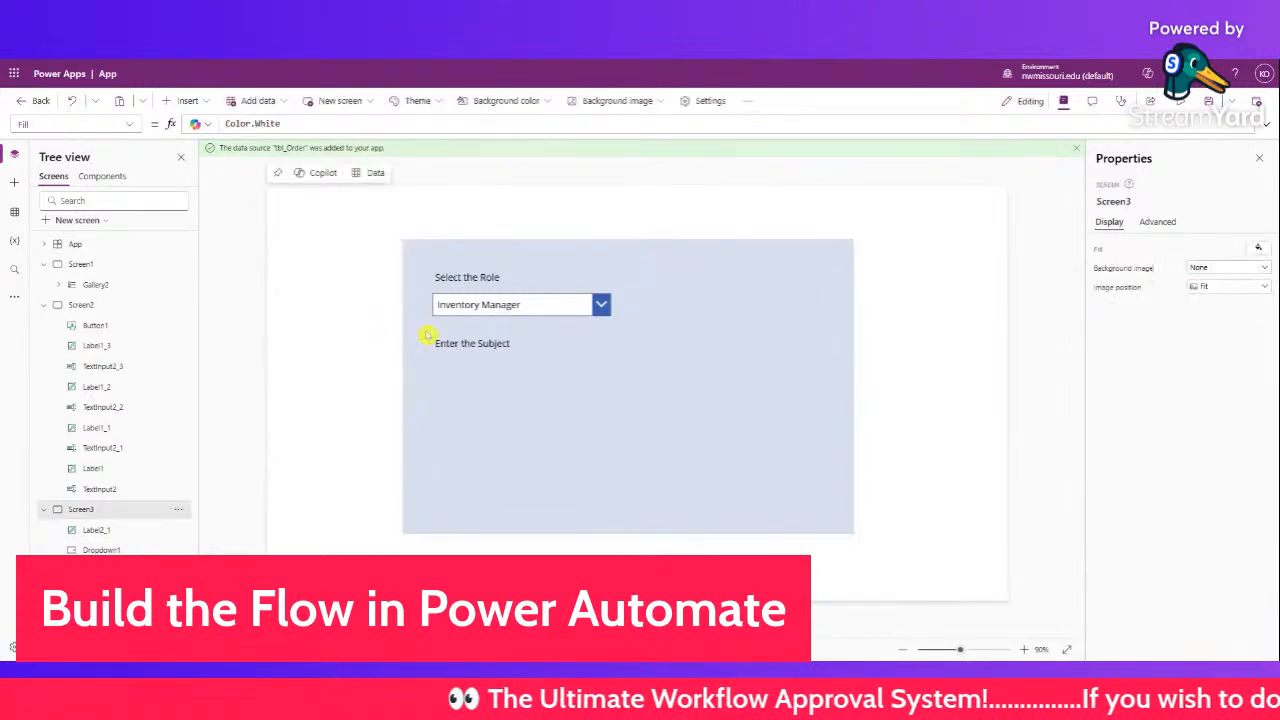
drag(455, 344, 498, 434)
click(550, 423)
key(ctrl+v)
drag(497, 390, 497, 384)
click(489, 438)
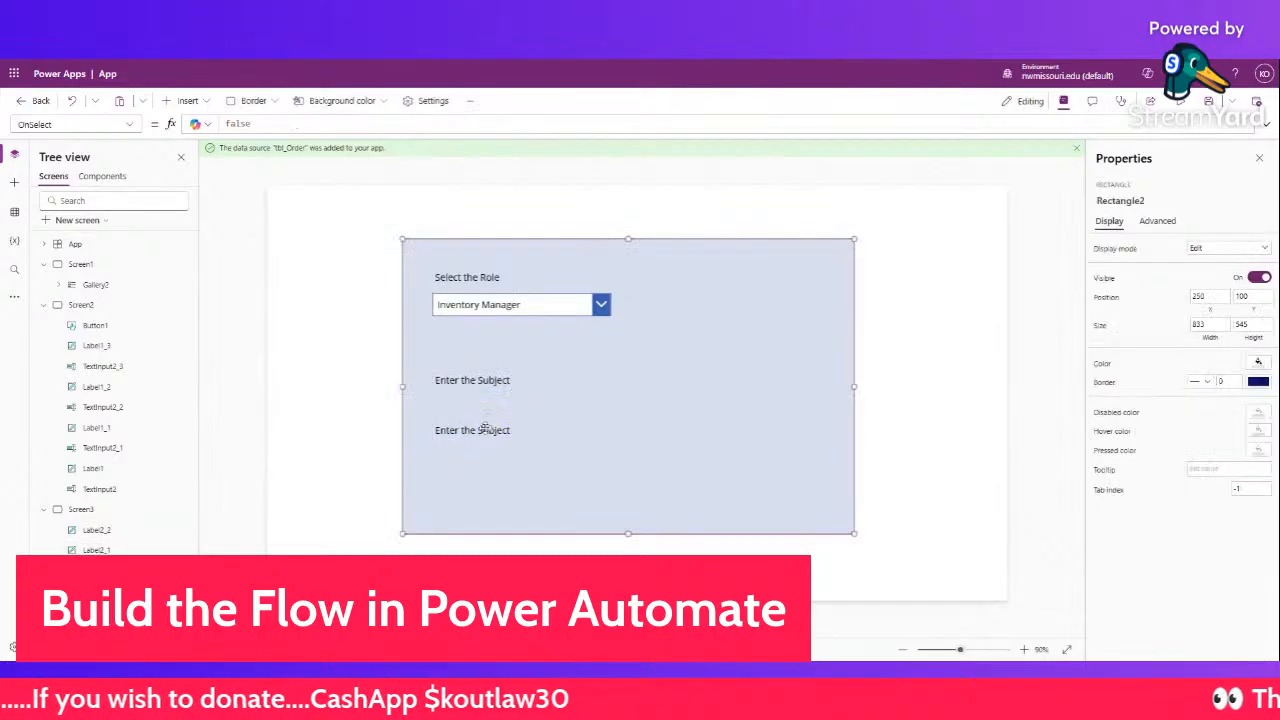
- Change the lower copy's text to Enter the Body
click(290, 372)
click(449, 431)
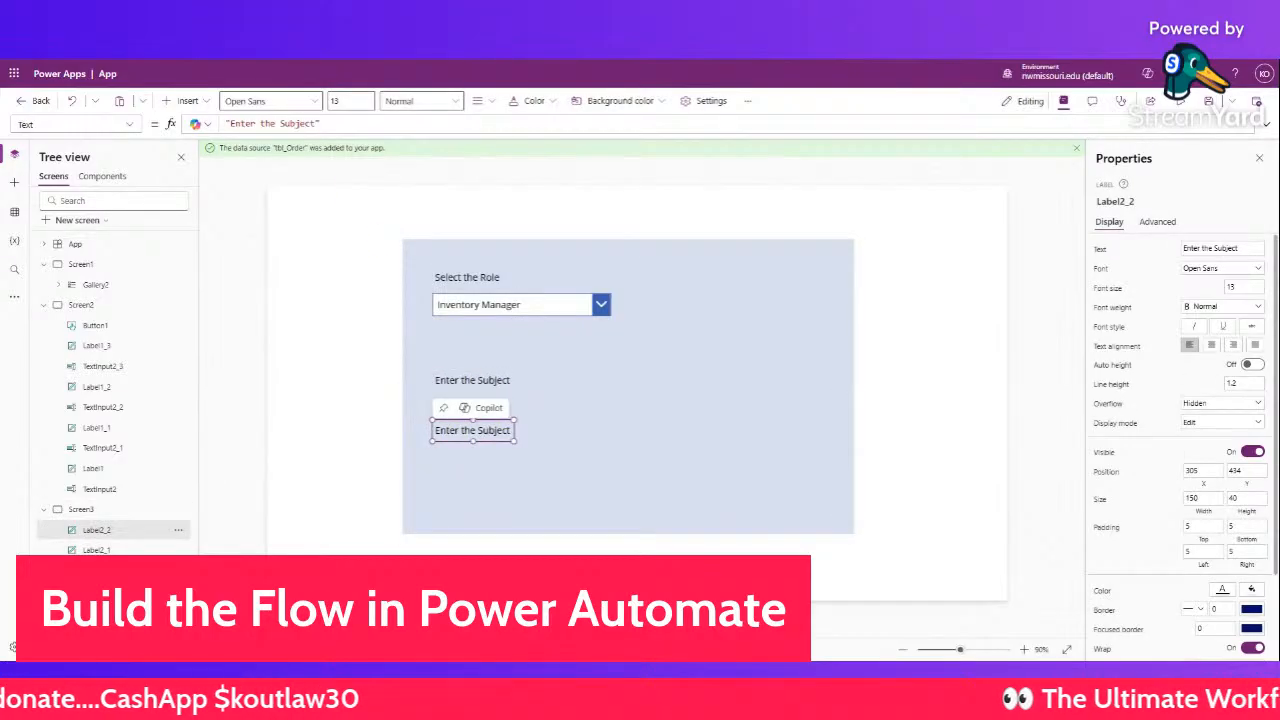
click(318, 123)
key(BackSpace)
key(BackSpace)
key(BackSpace)
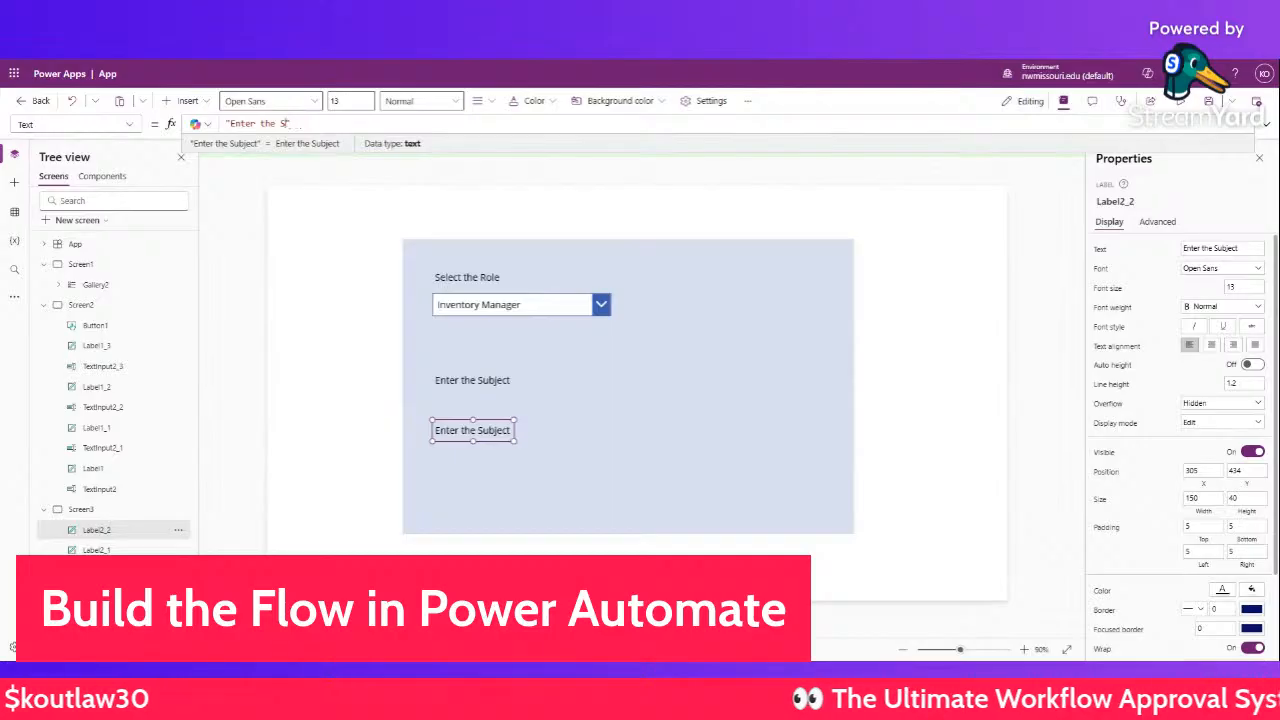
text(Bod)
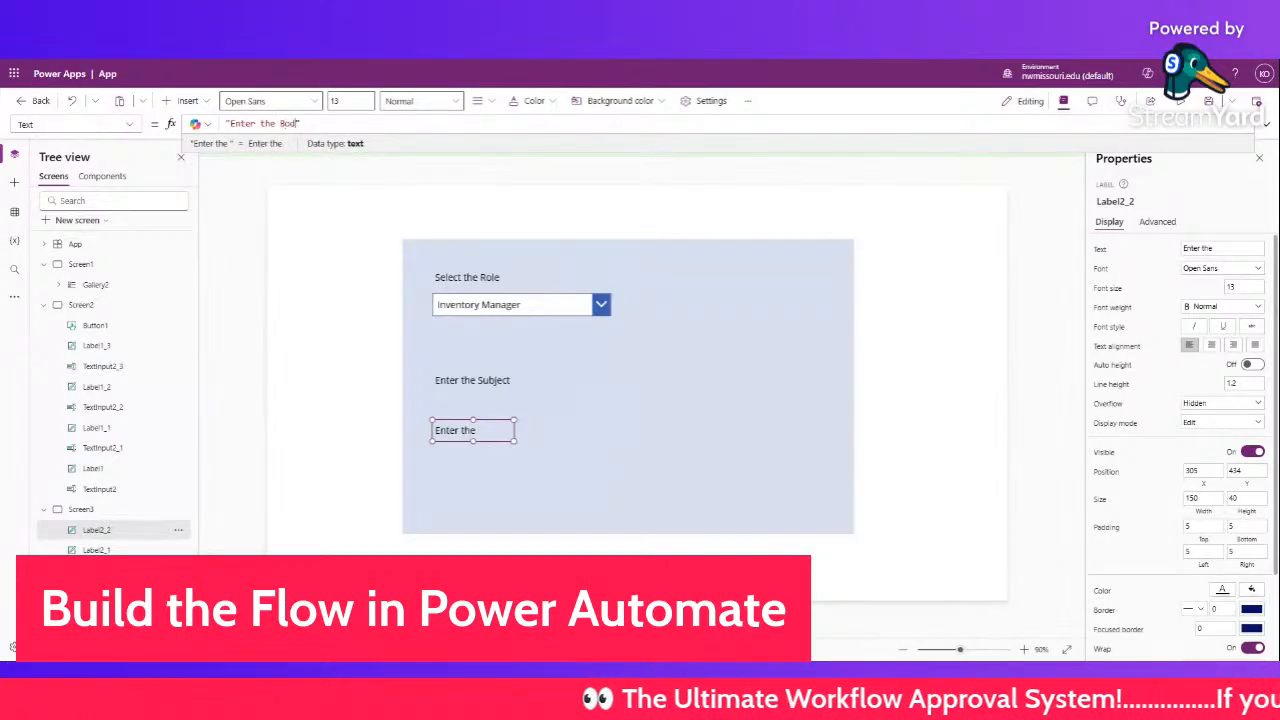
text(y)
click(280, 252)
- Paste another Enter the Subject label just under the role dropdown and select its wording
click(444, 372)
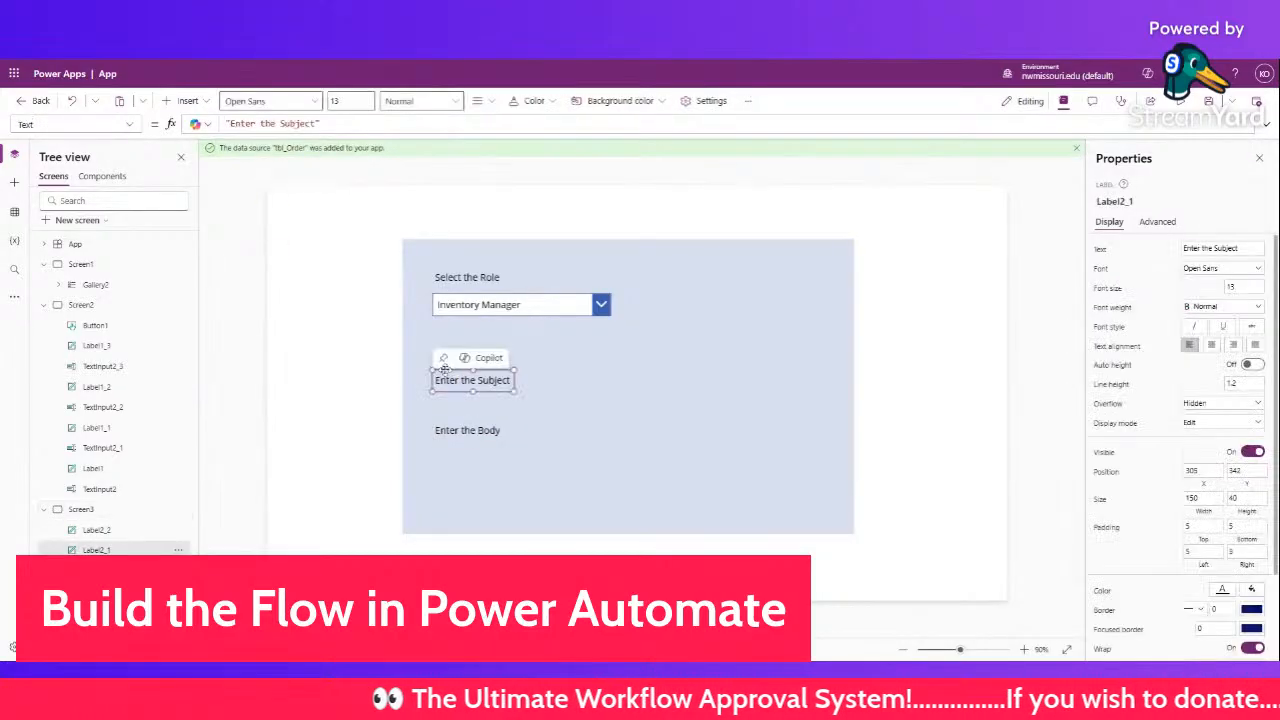
key(ctrl+c)
click(392, 371)
key(ctrl+v)
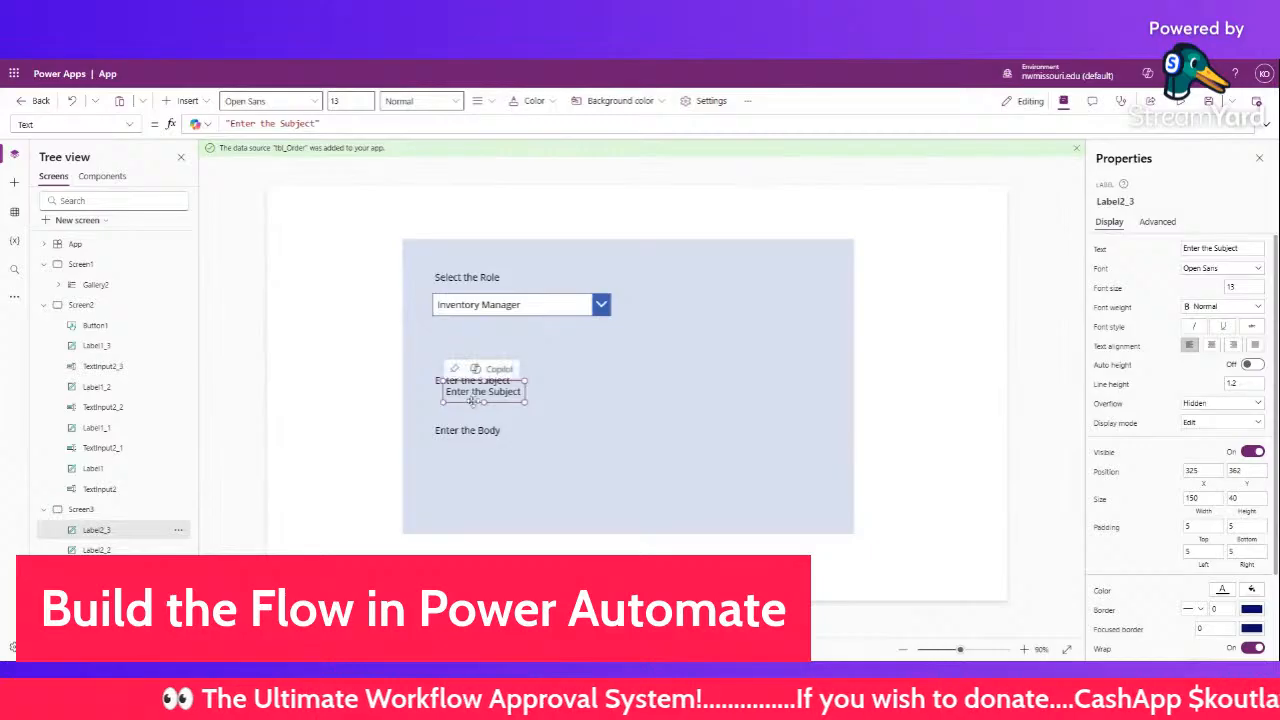
drag(472, 400, 452, 338)
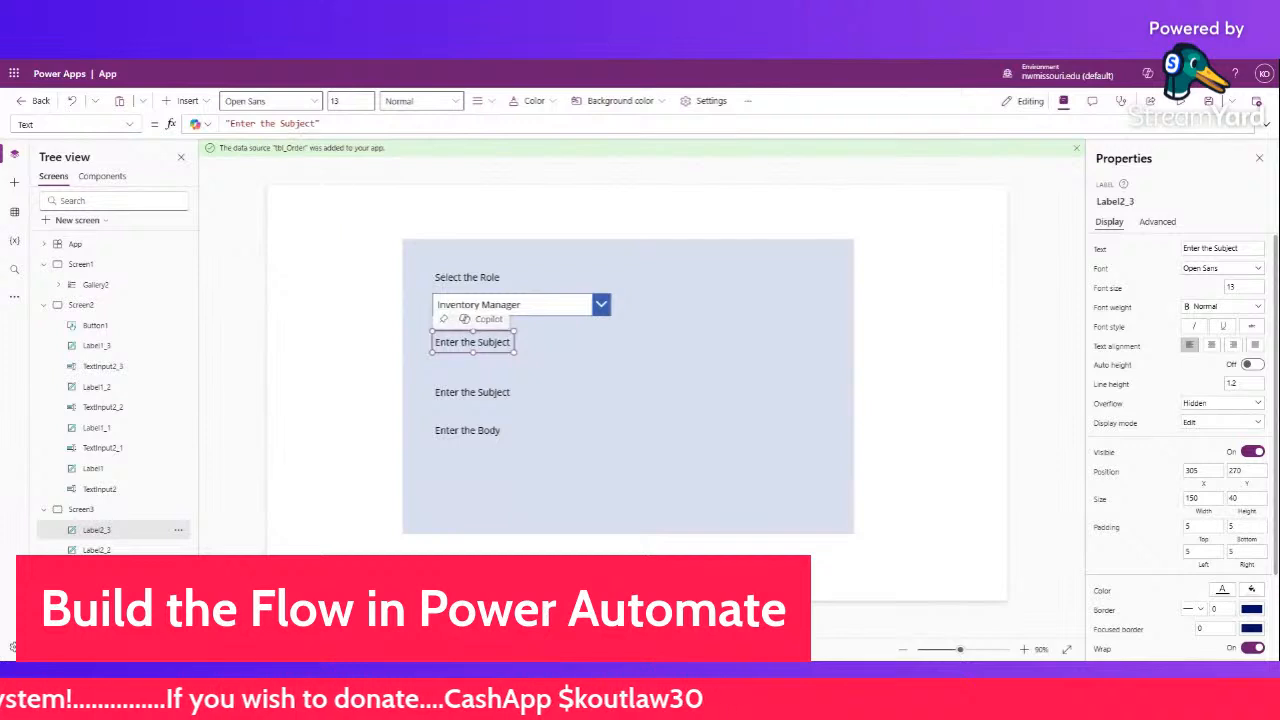
click(305, 123)
drag(300, 123, 240, 123)
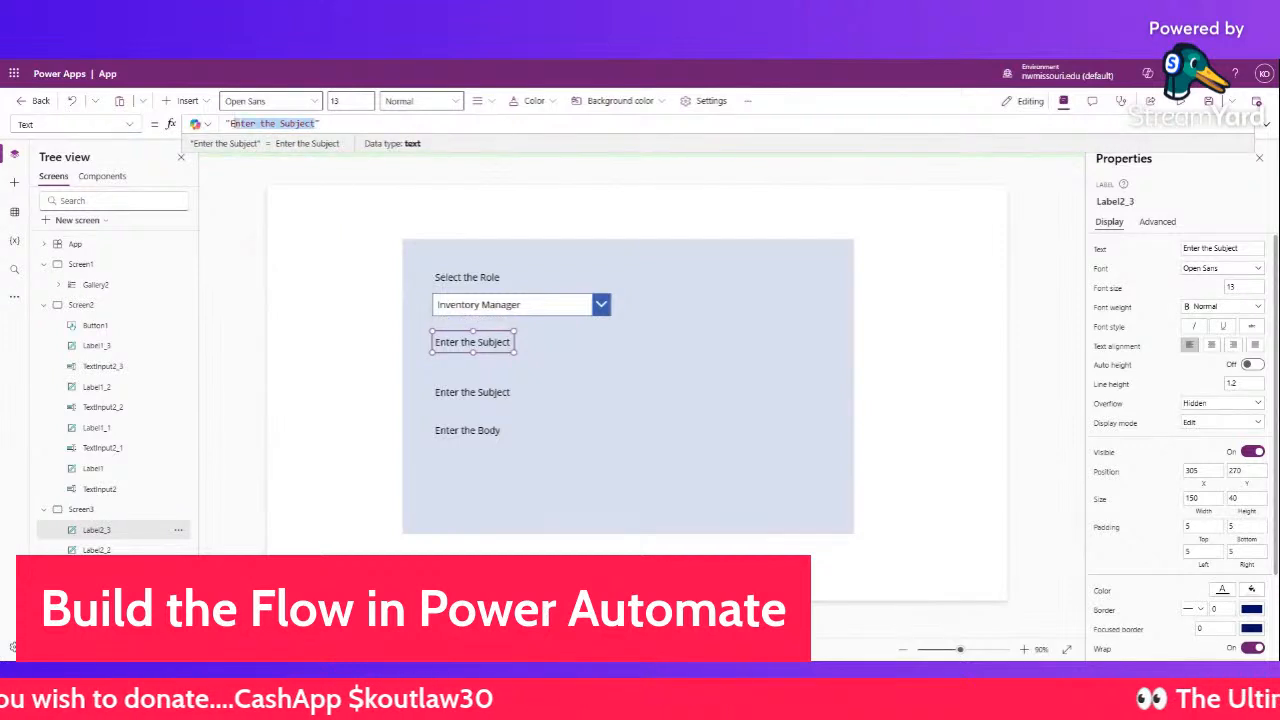
- Change the top label under the role dropdown to read Email
text(Email)
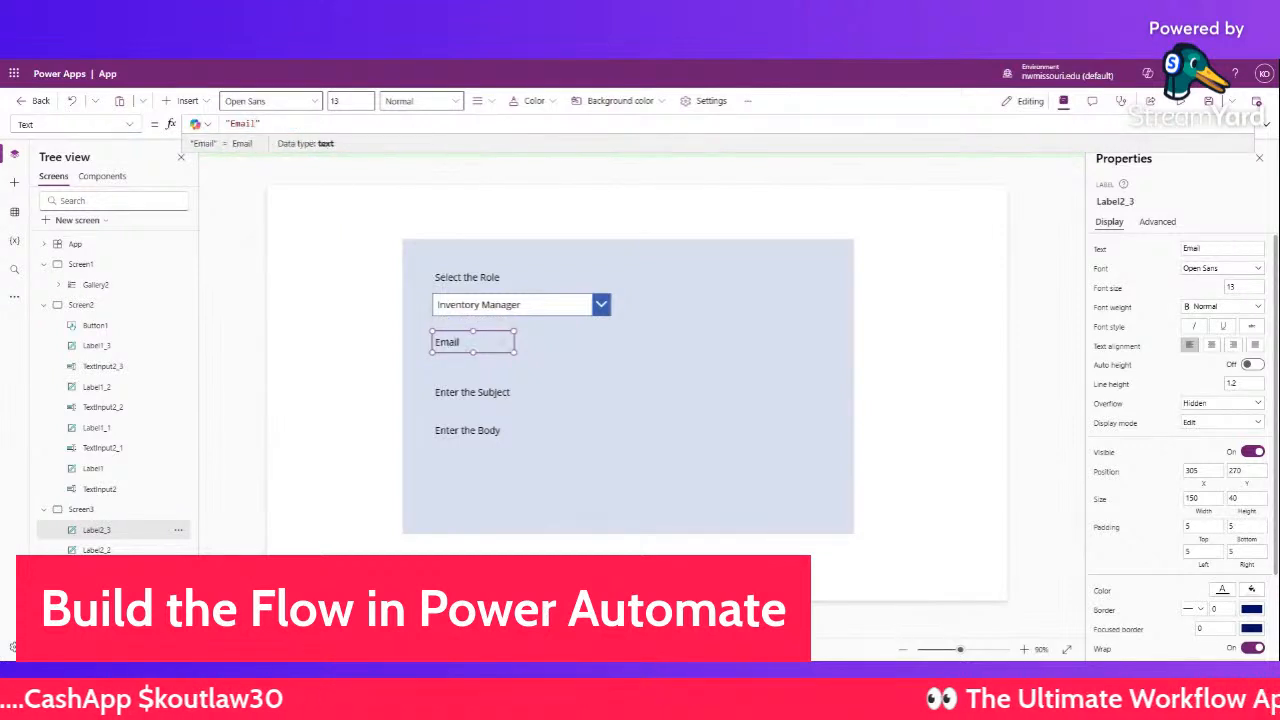
click(329, 269)
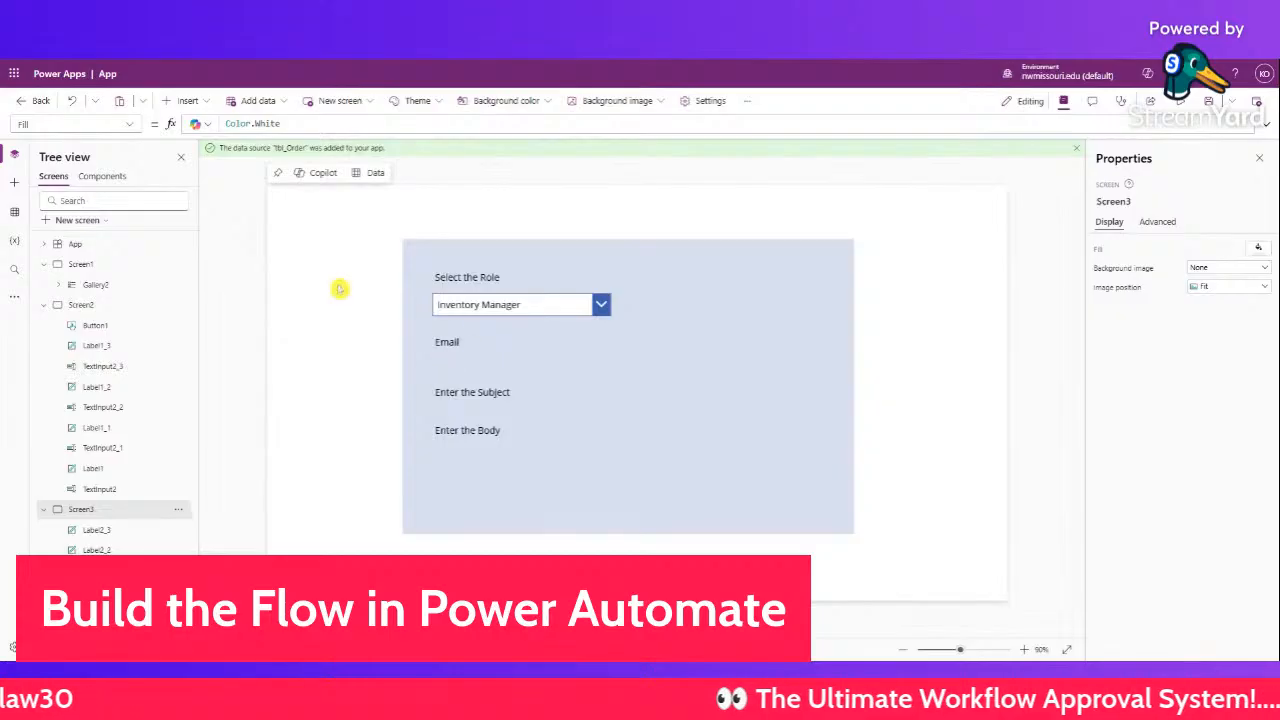
click(203, 103)
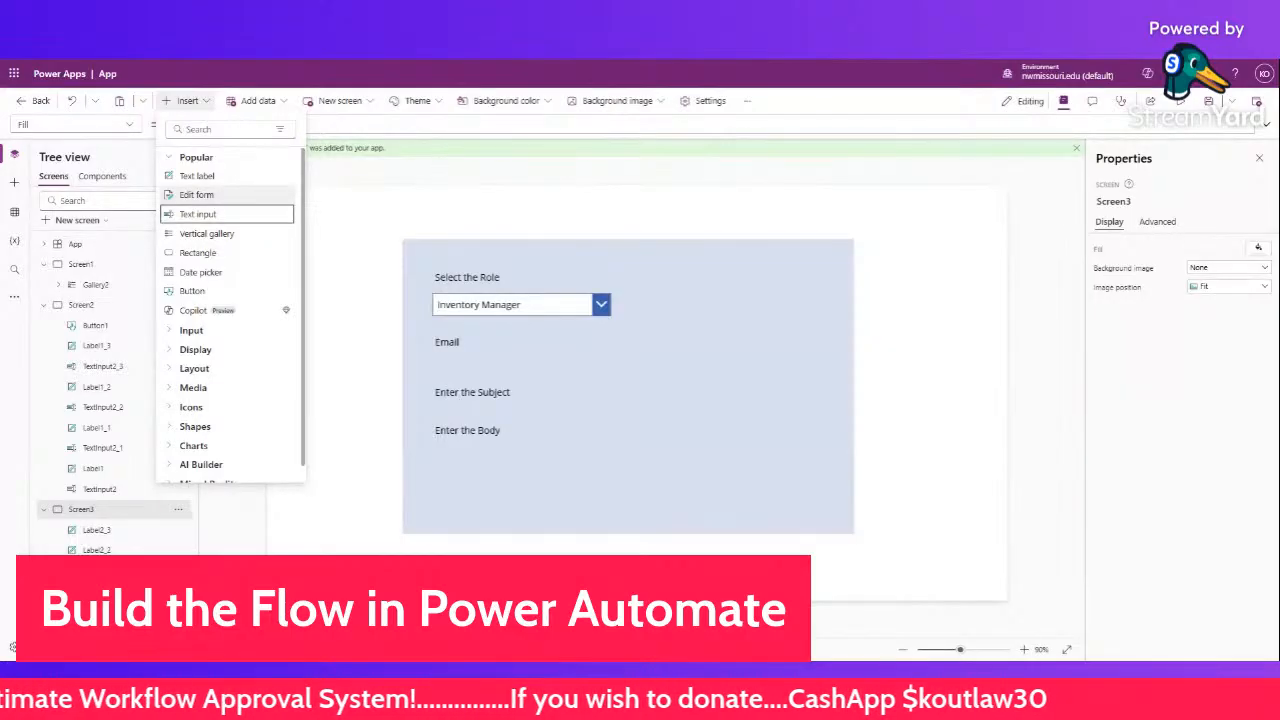
- Add a text label under Email, stretch it wider, and select its placeholder Text value
click(224, 177)
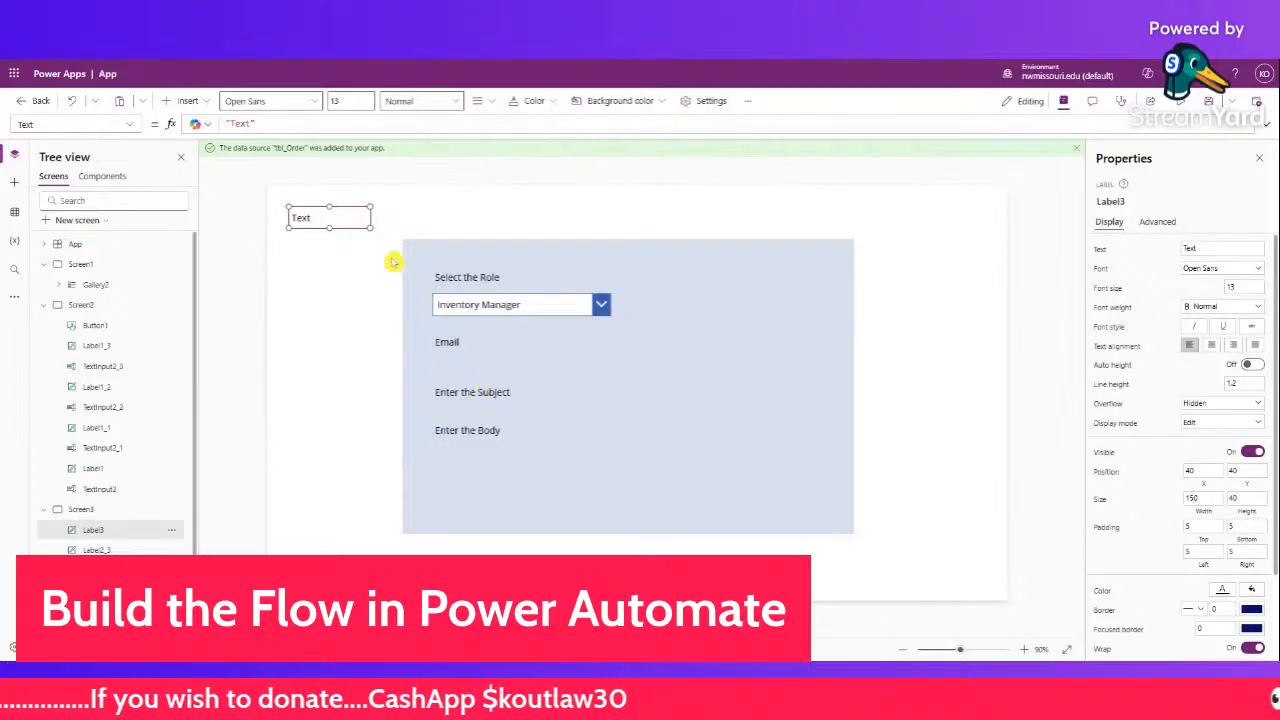
drag(354, 216, 494, 369)
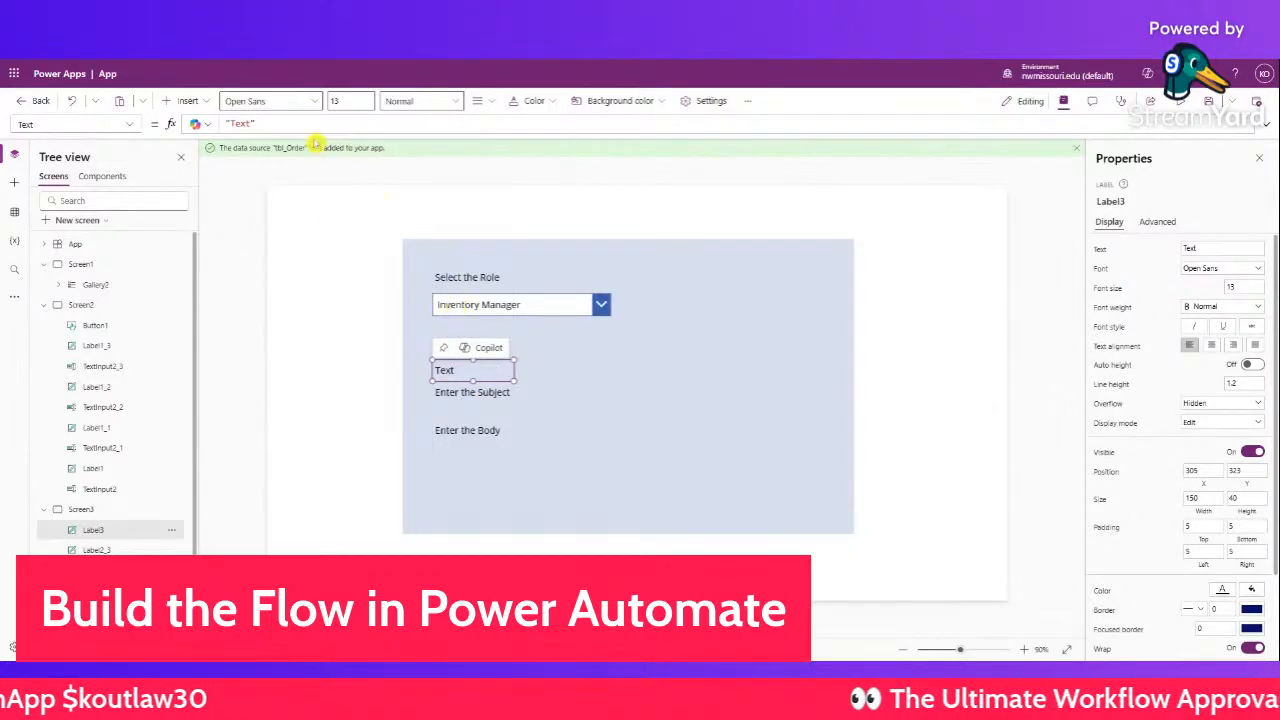
triple_click(240, 123)
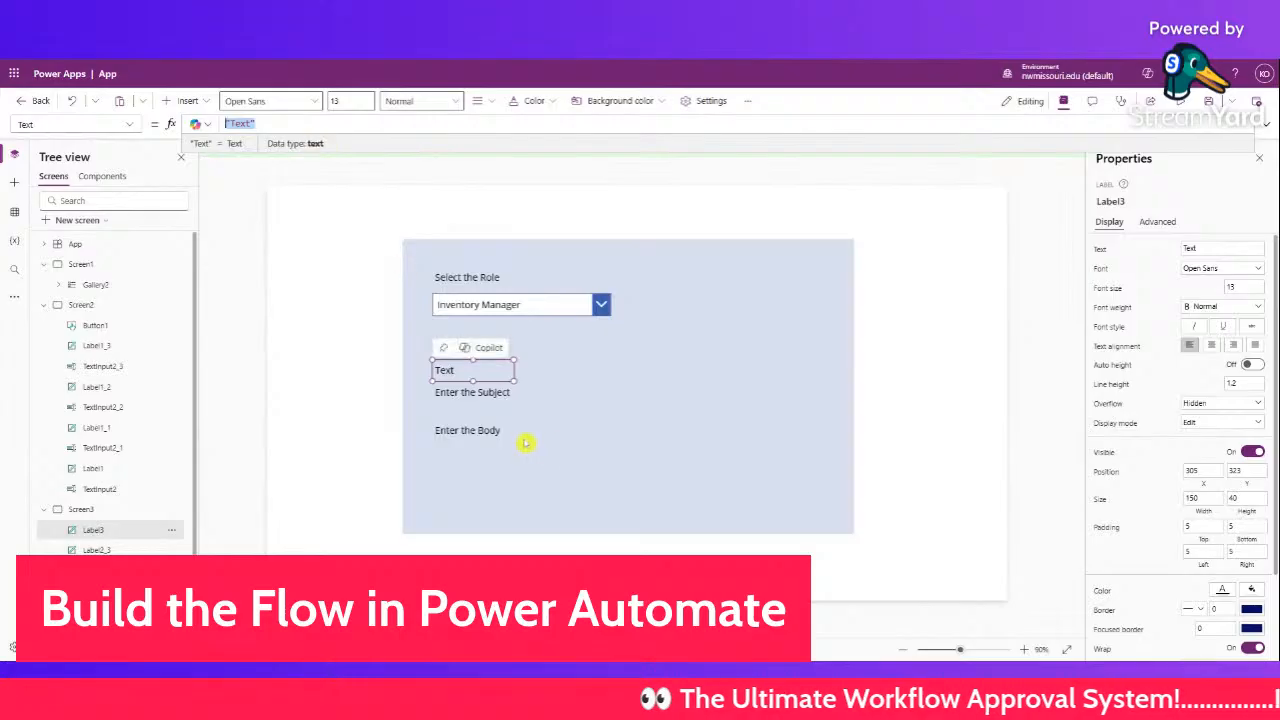
drag(517, 380, 611, 380)
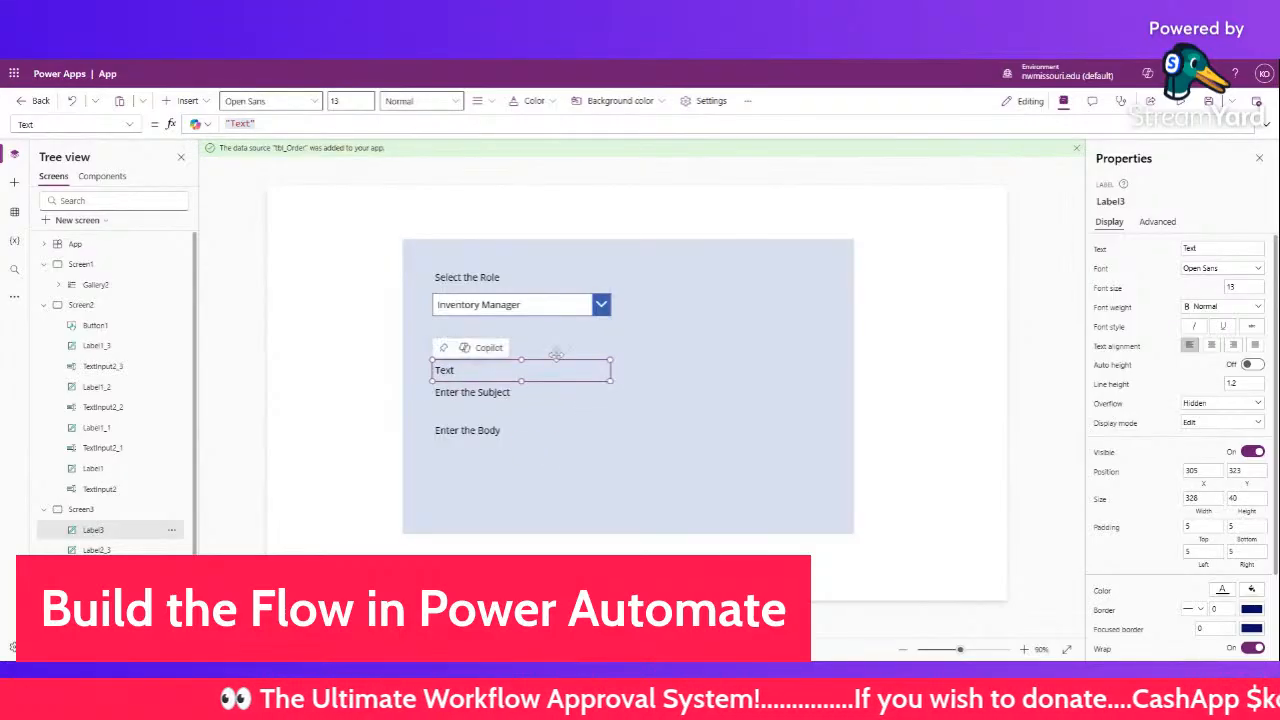
click(233, 122)
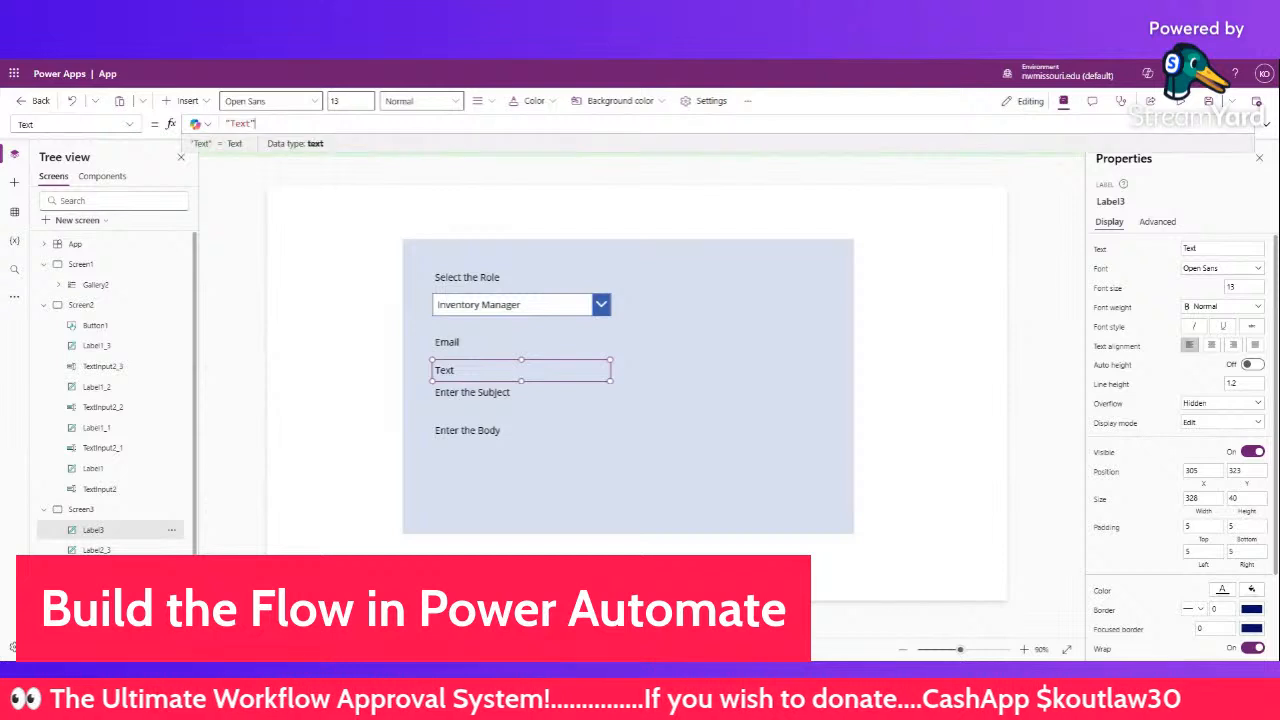
drag(226, 123, 256, 123)
- Begin the new label's Text formula as LookUp(tbl_Role, Role= comparing the Role column
text(Lo)
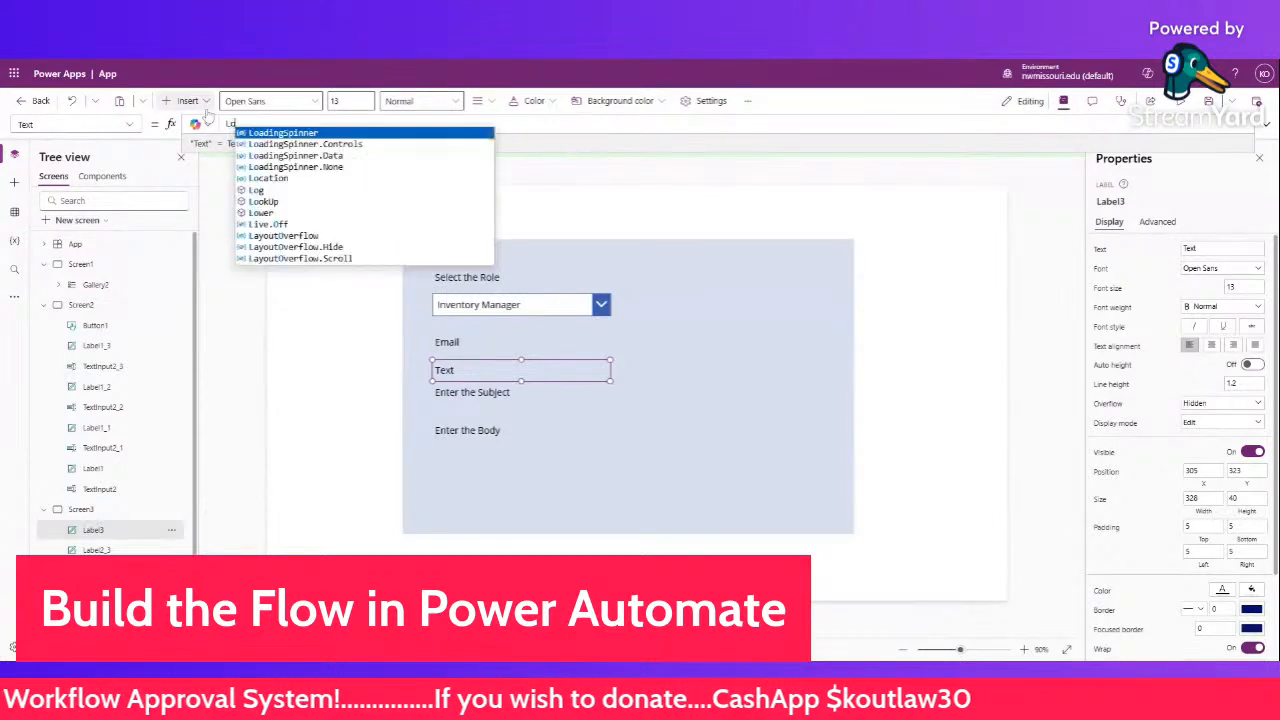
click(303, 202)
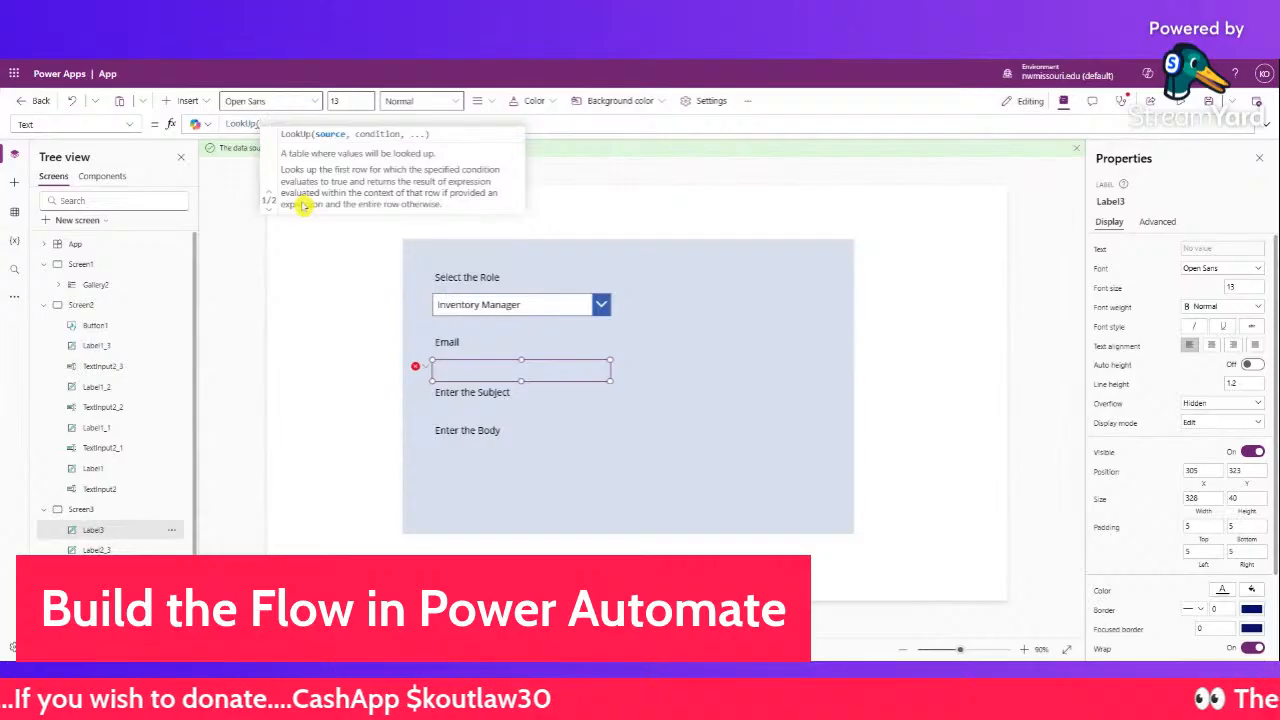
text(')
key(BackSpace)
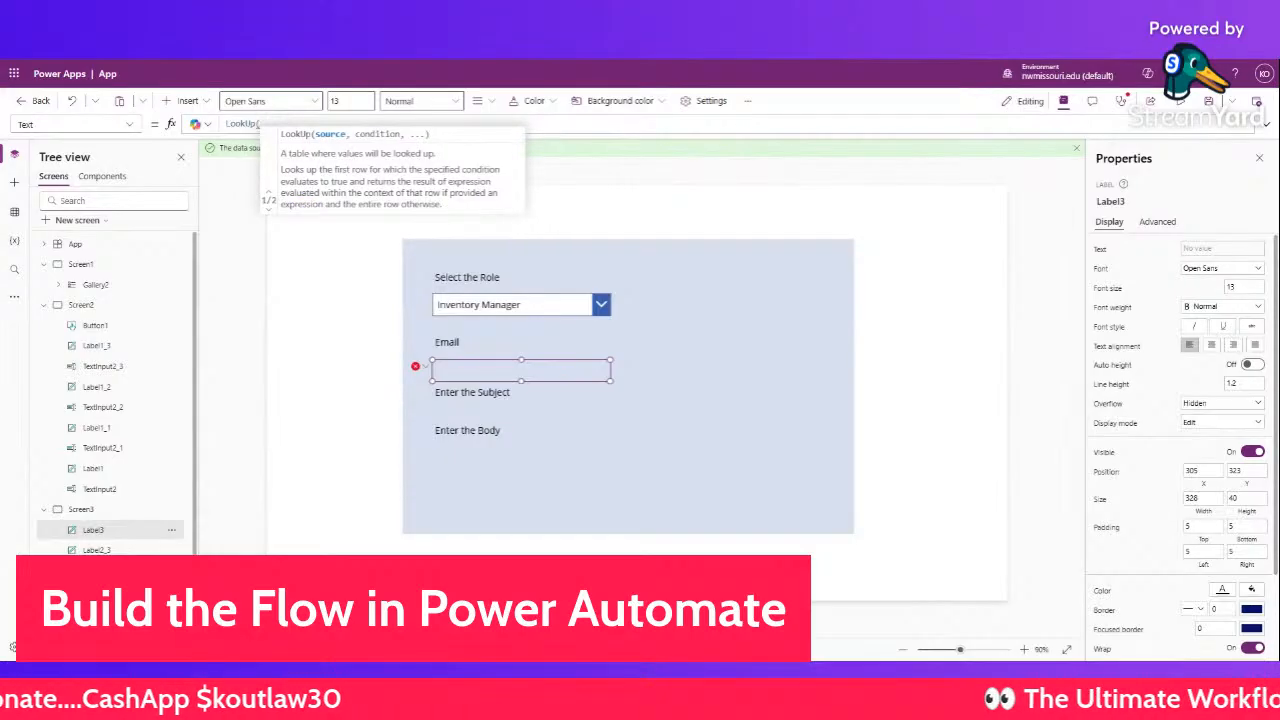
text(tbl)
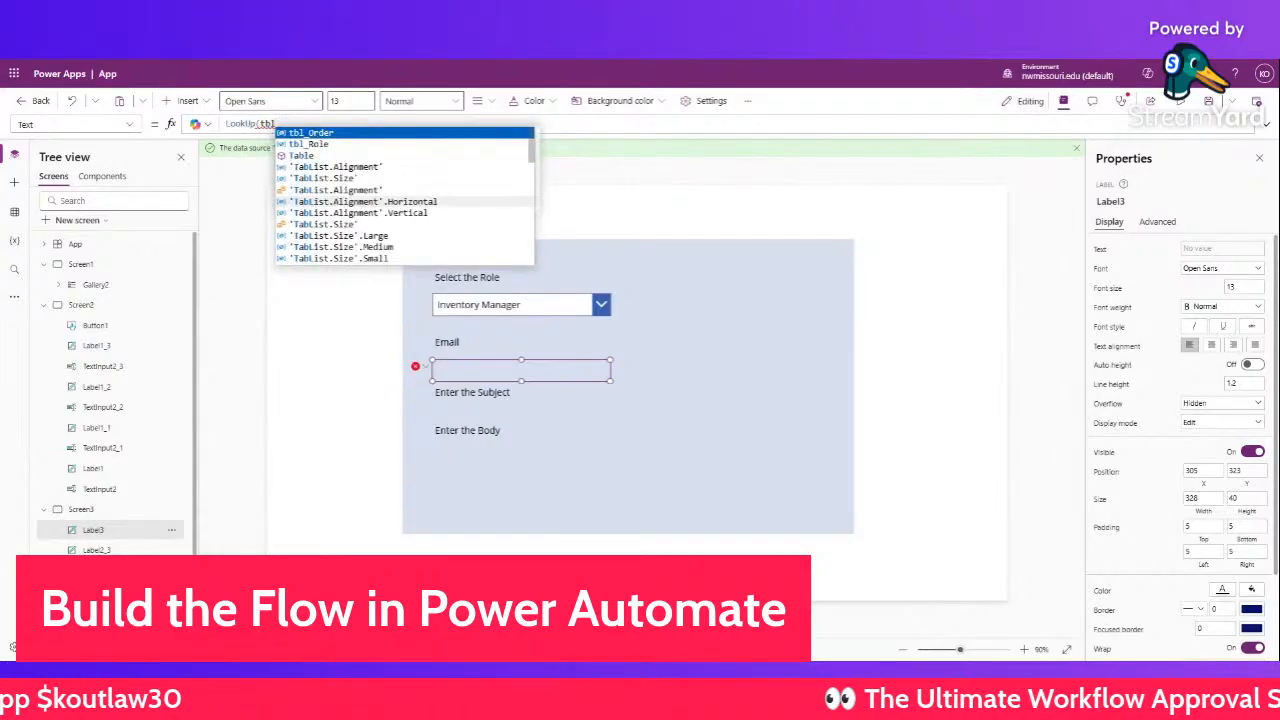
click(313, 144)
text(,)
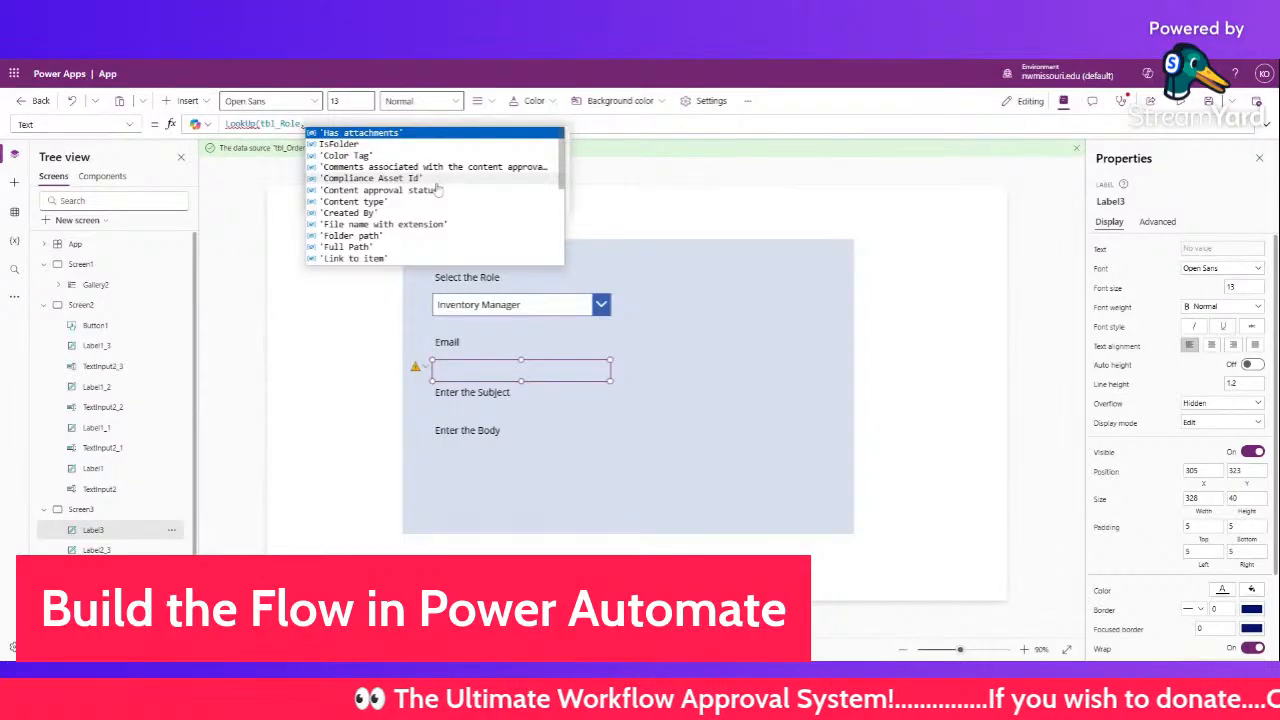
scroll(437, 190, down, 5)
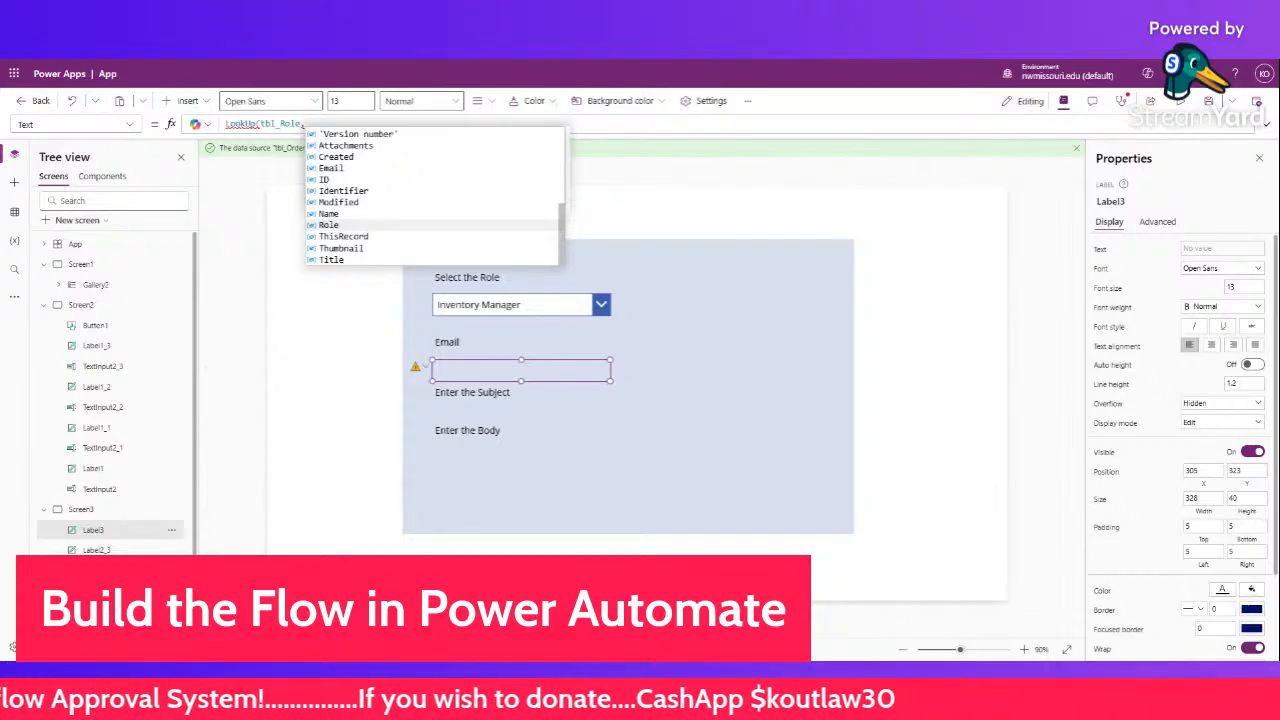
click(340, 225)
text(.)
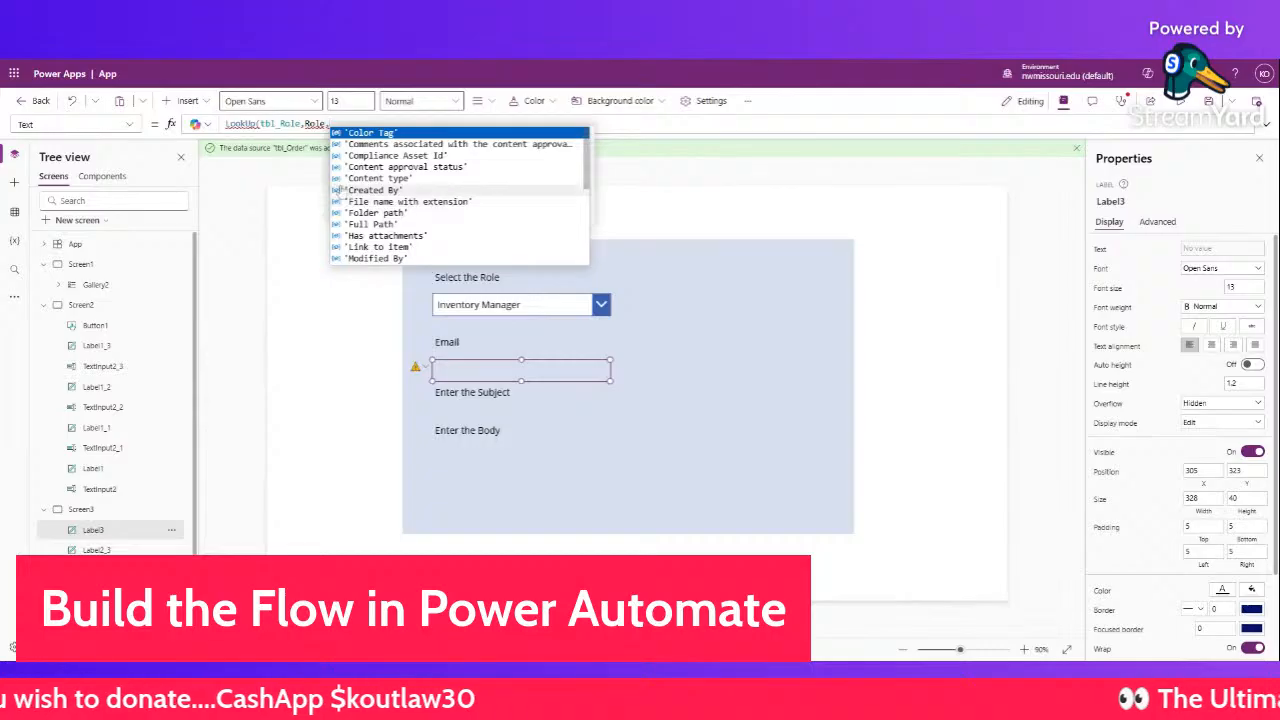
key(BackSpace)
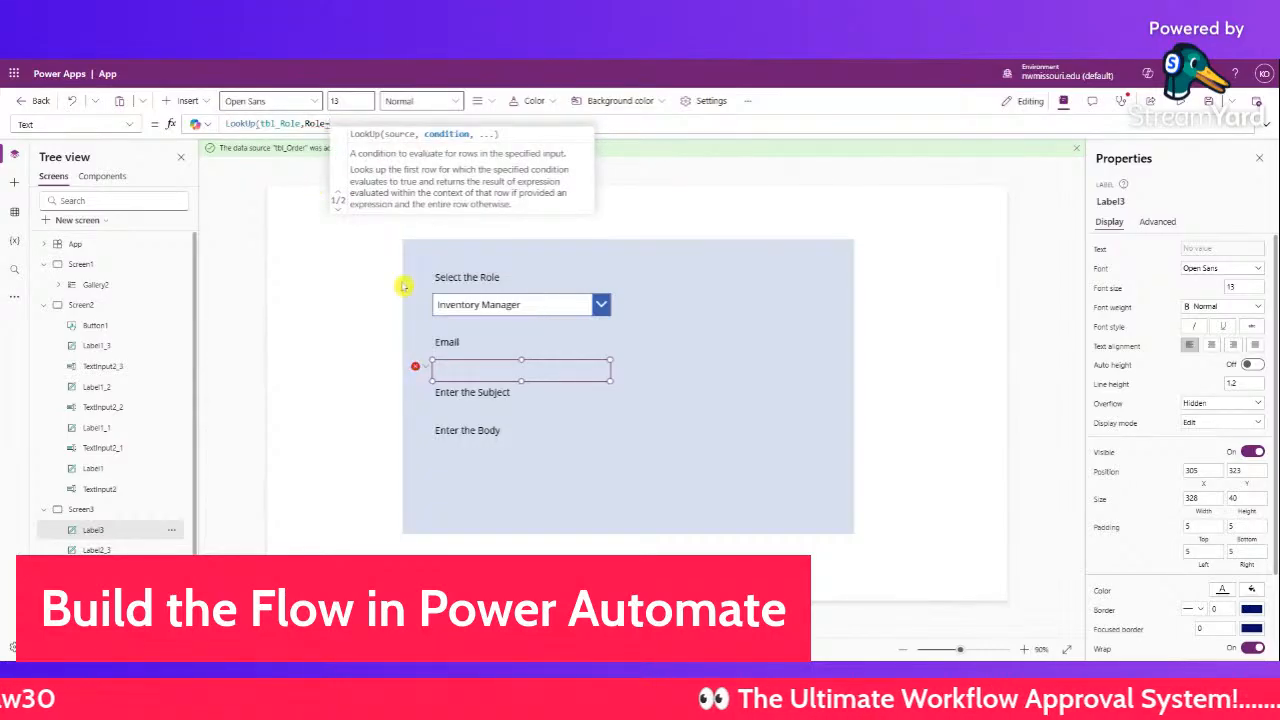
click(505, 310)
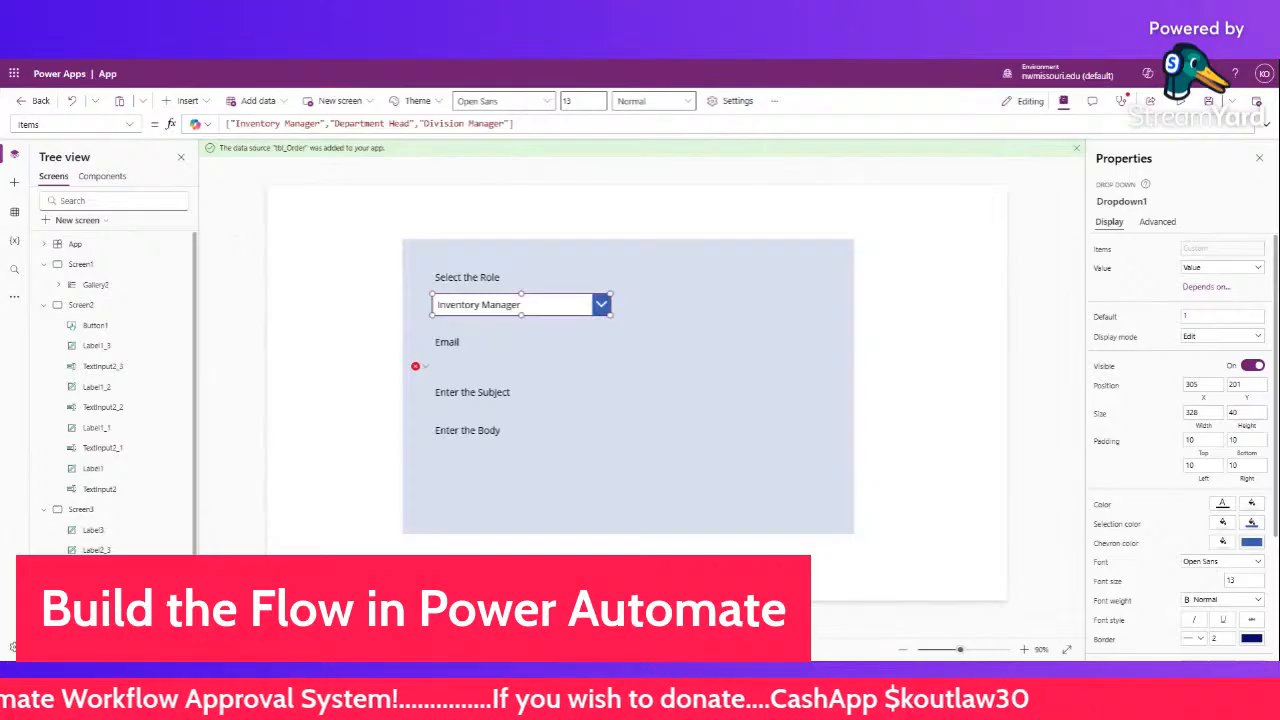
- Complete the LookUp with RoleDropdown as the match value and Email as the result
scroll(110, 400, down, 1)
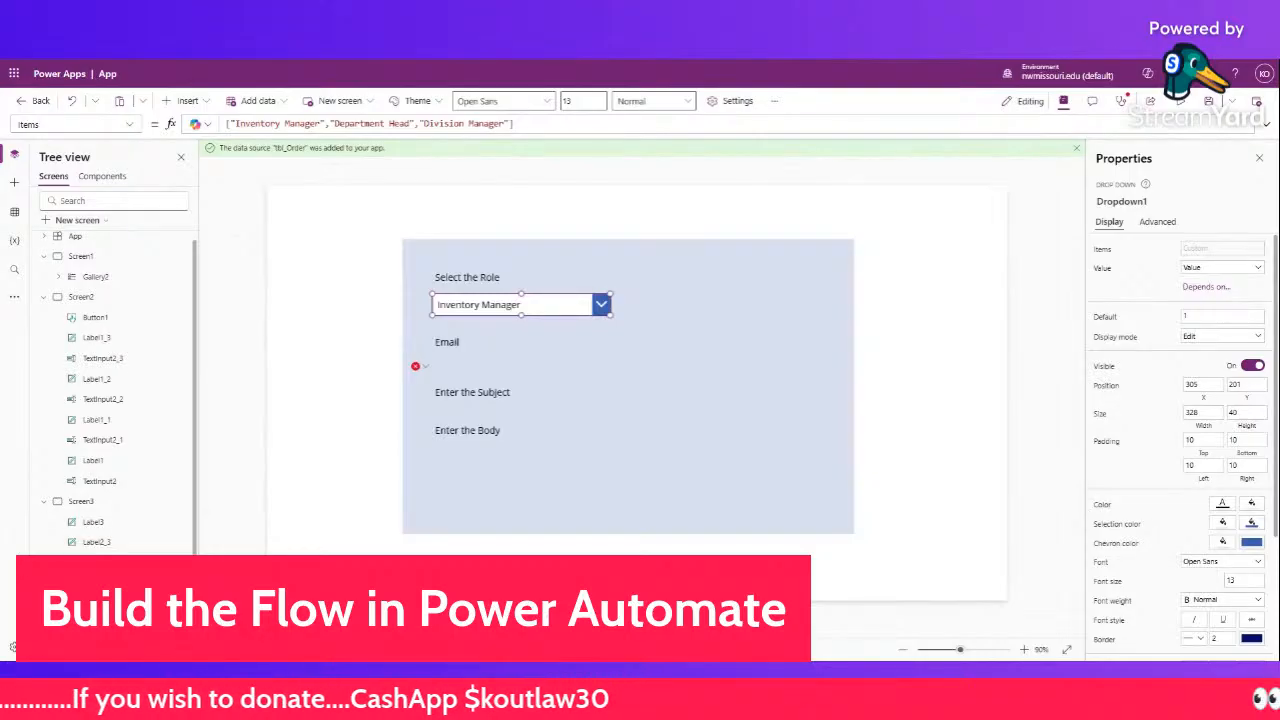
click(519, 362)
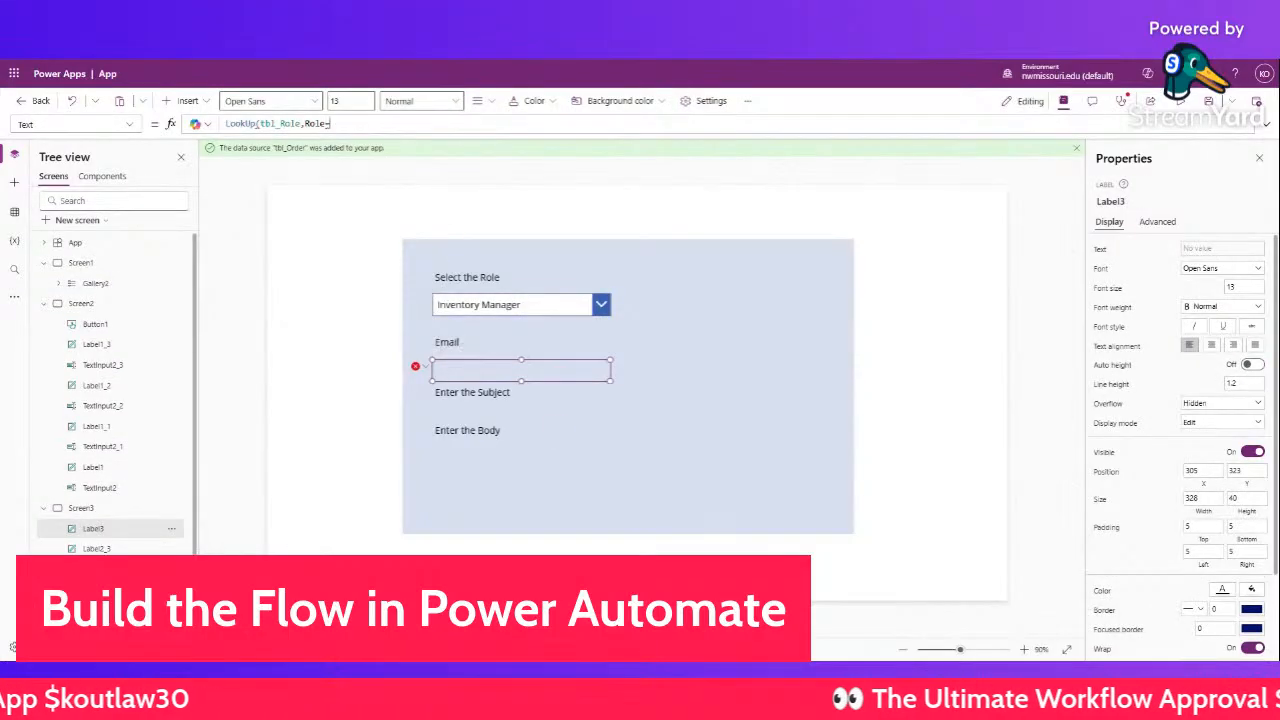
text(RoleDropdown.)
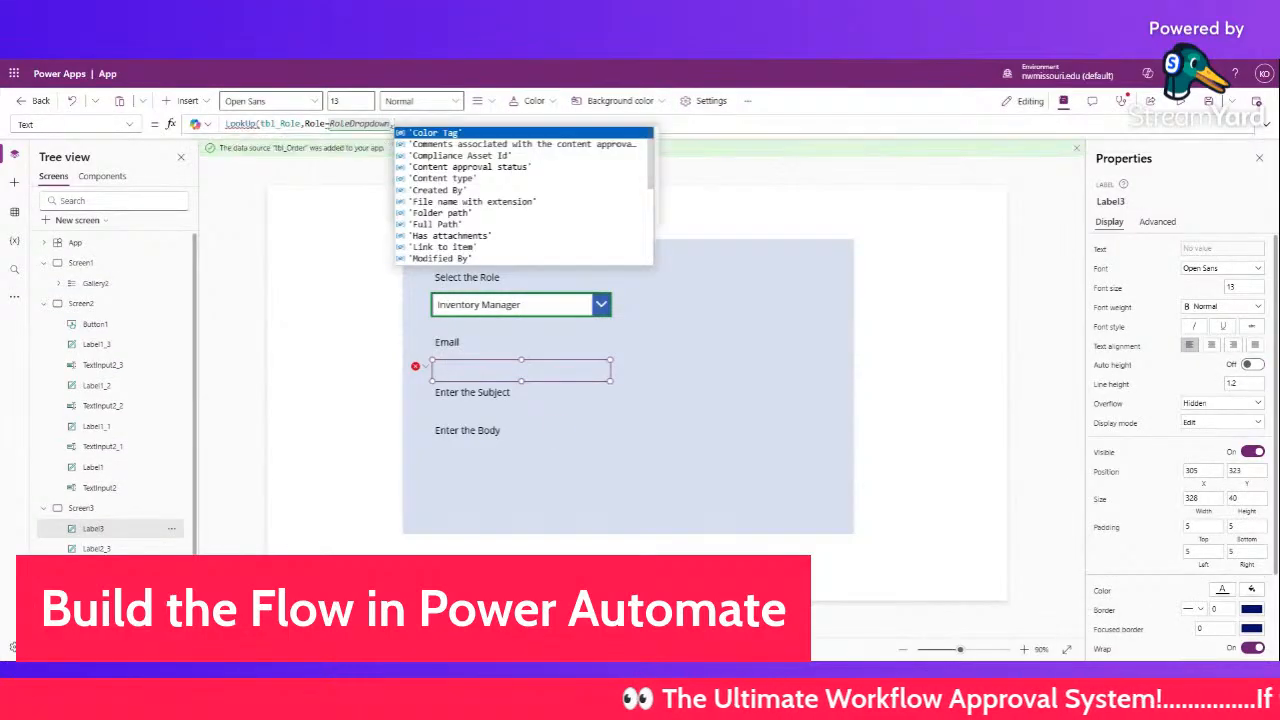
scroll(459, 222, down, 8)
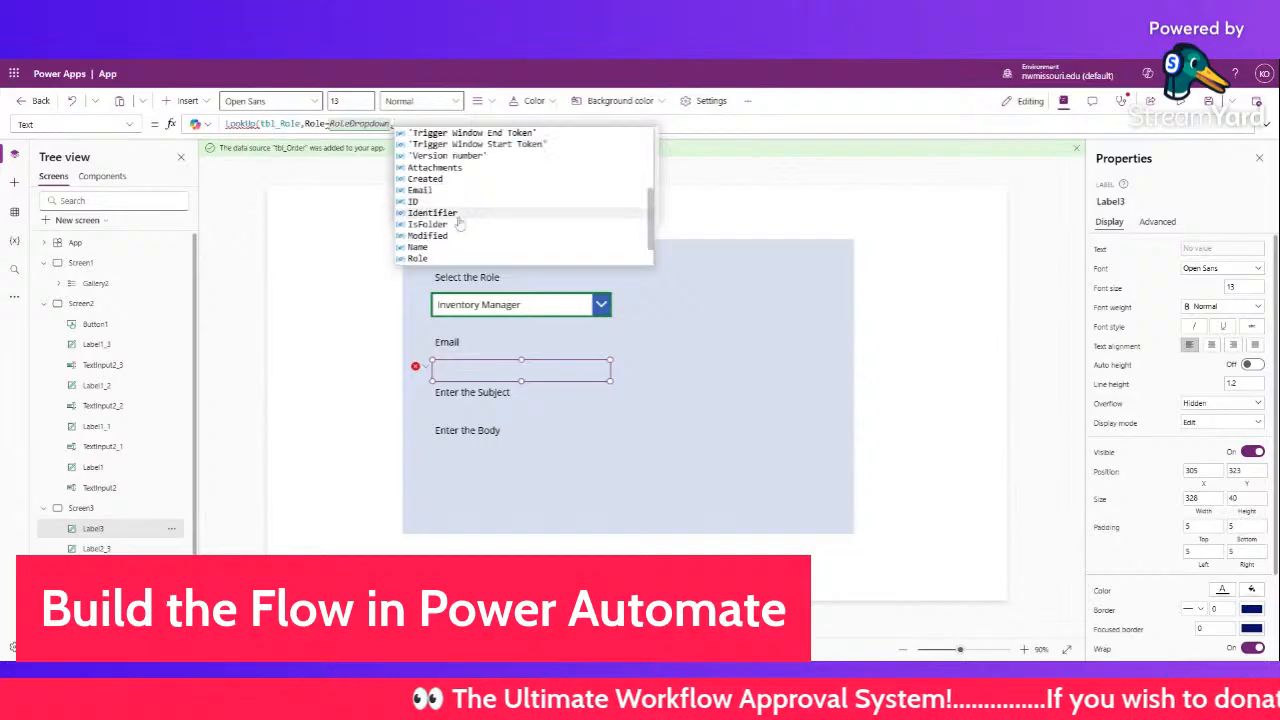
scroll(459, 220, up, 3)
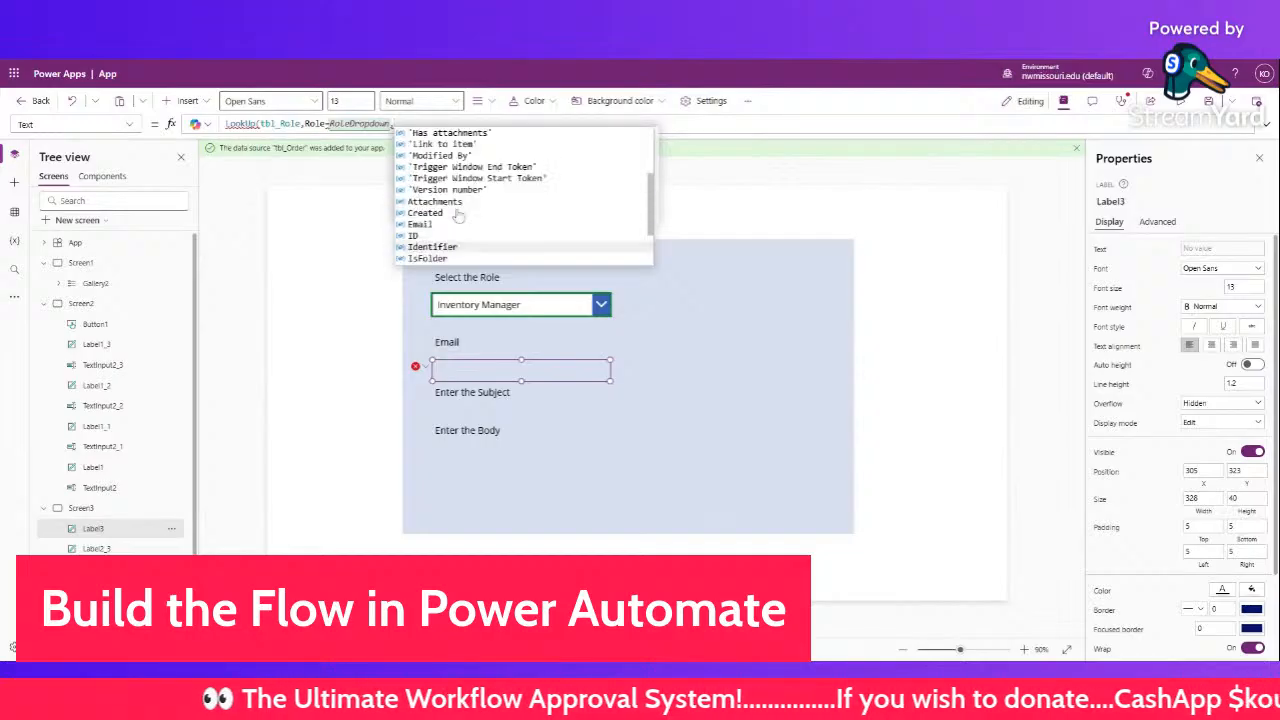
click(452, 224)
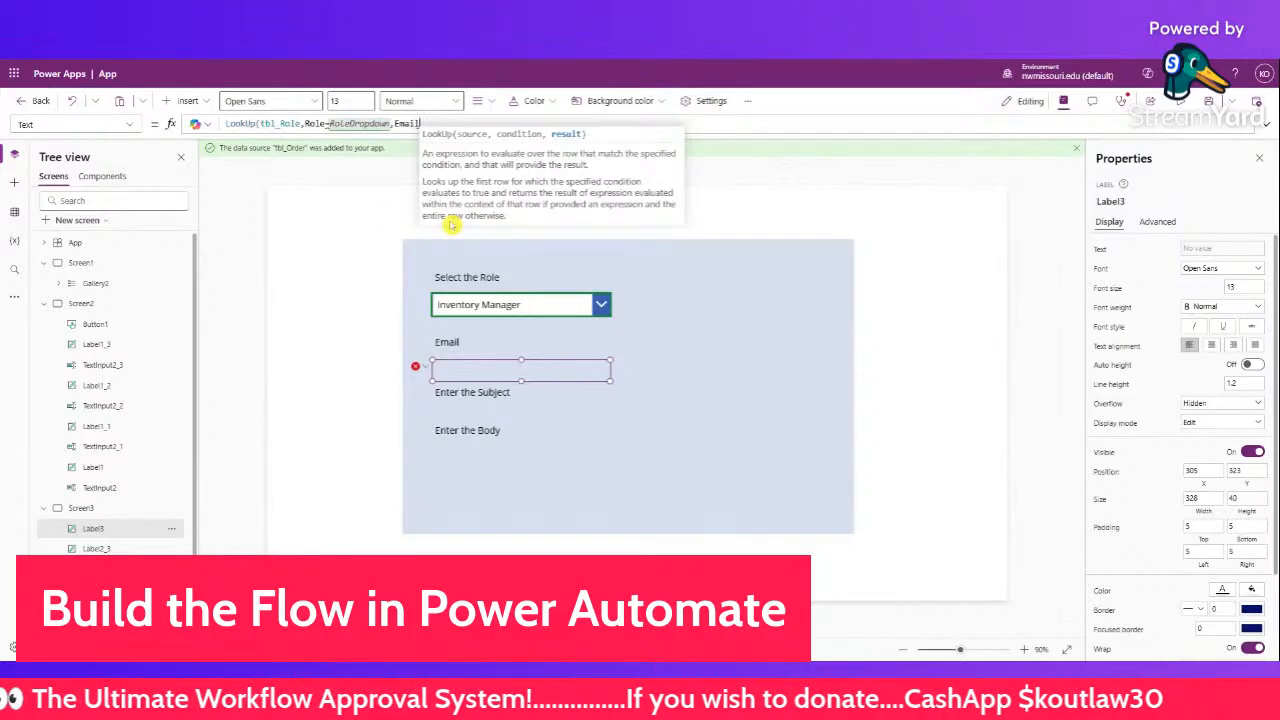
text())
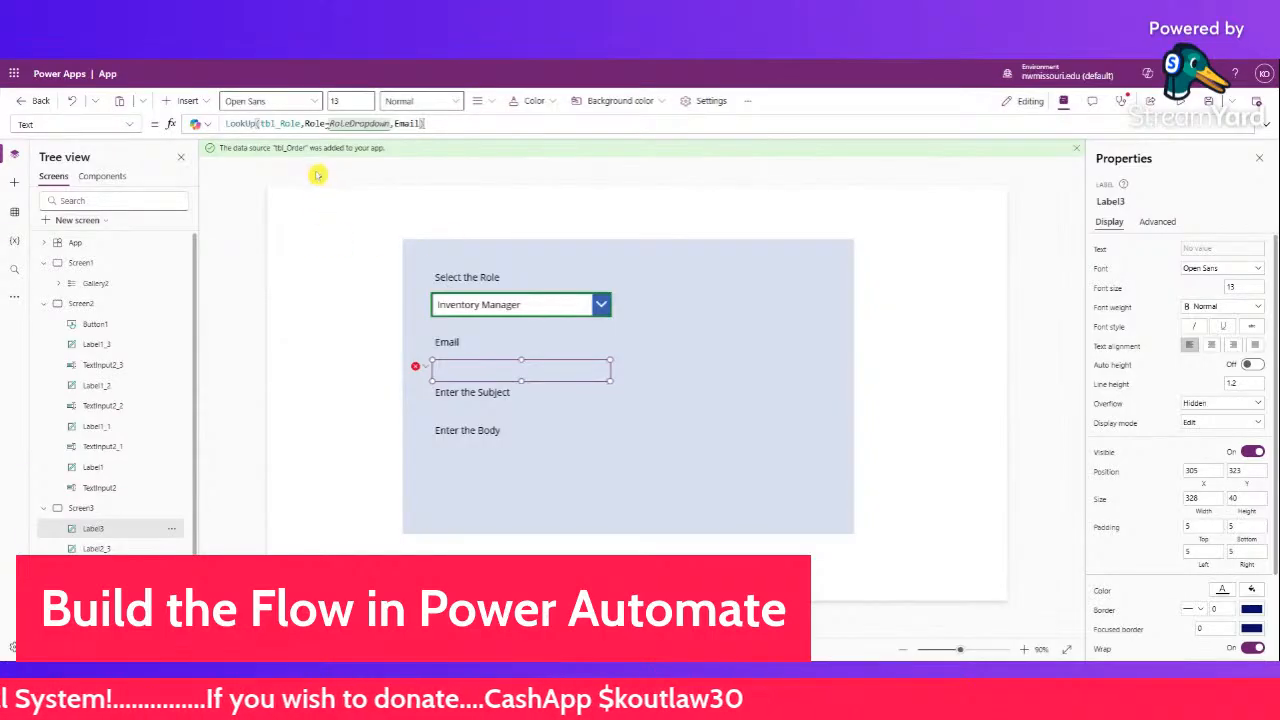
- Fix the type error using RoleDropdown.SelectedText.Value, then run the app in preview
mouse_move(330, 125)
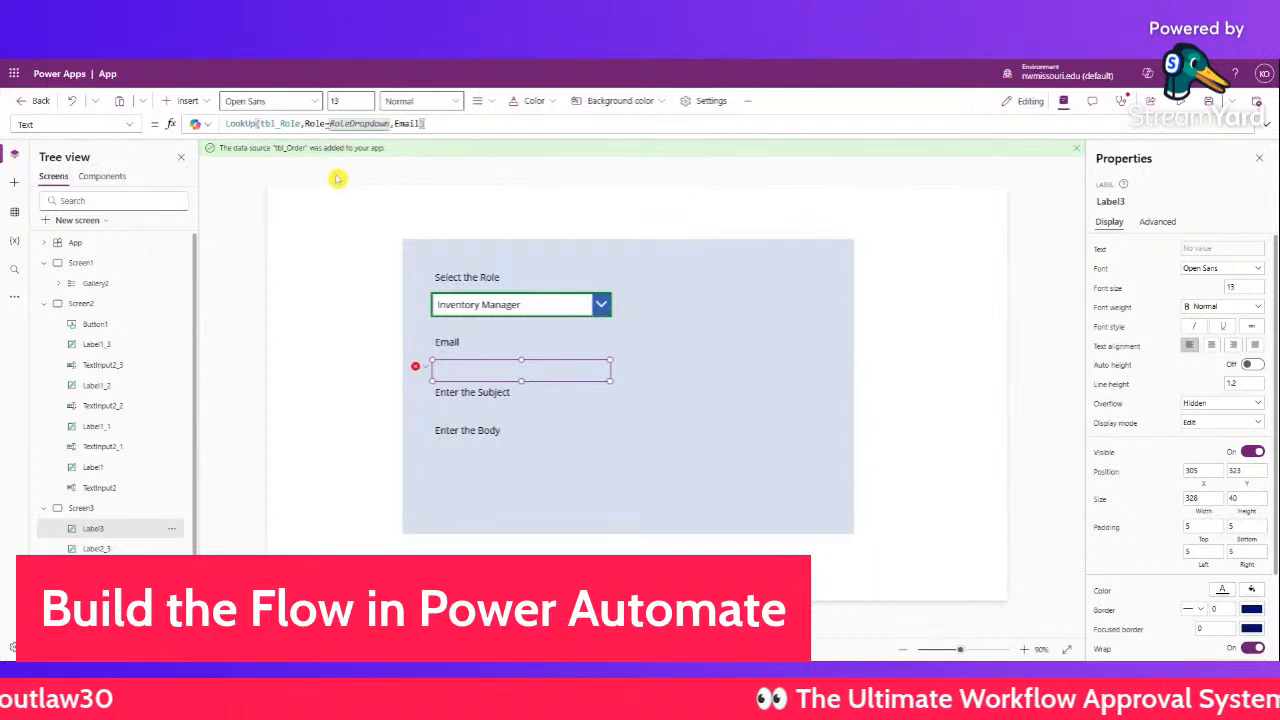
mouse_move(421, 124)
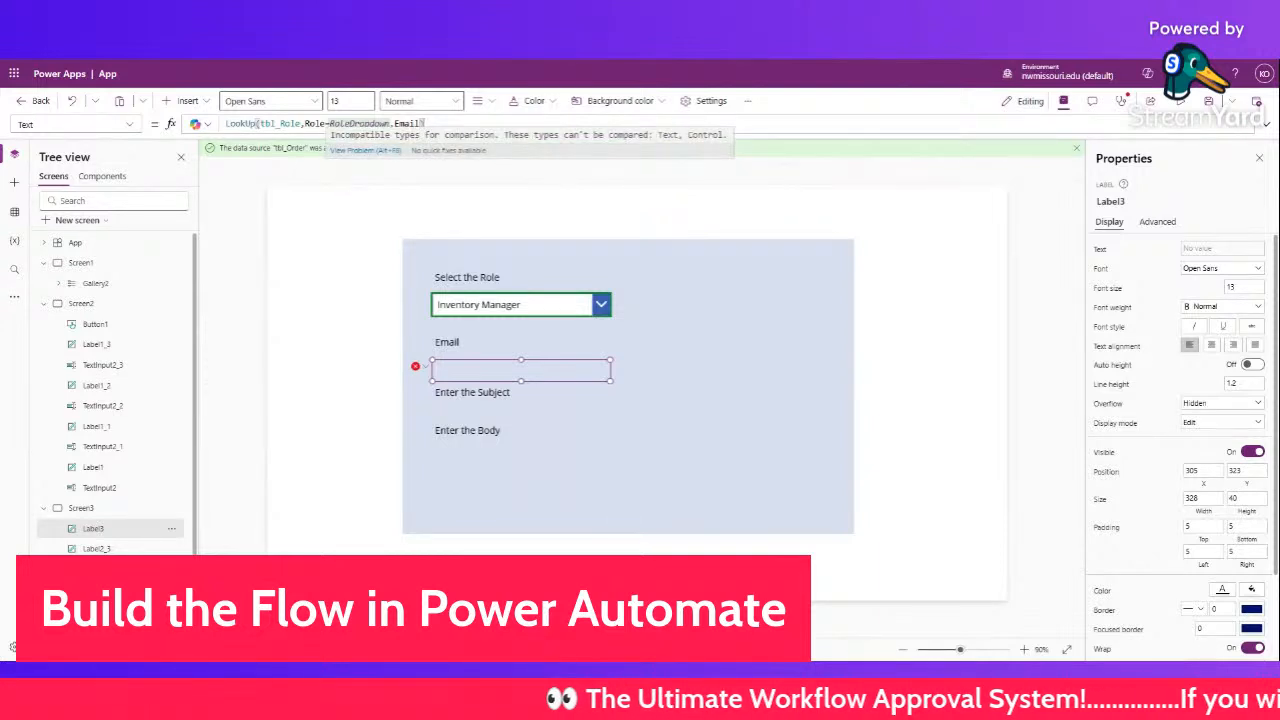
double_click(390, 124)
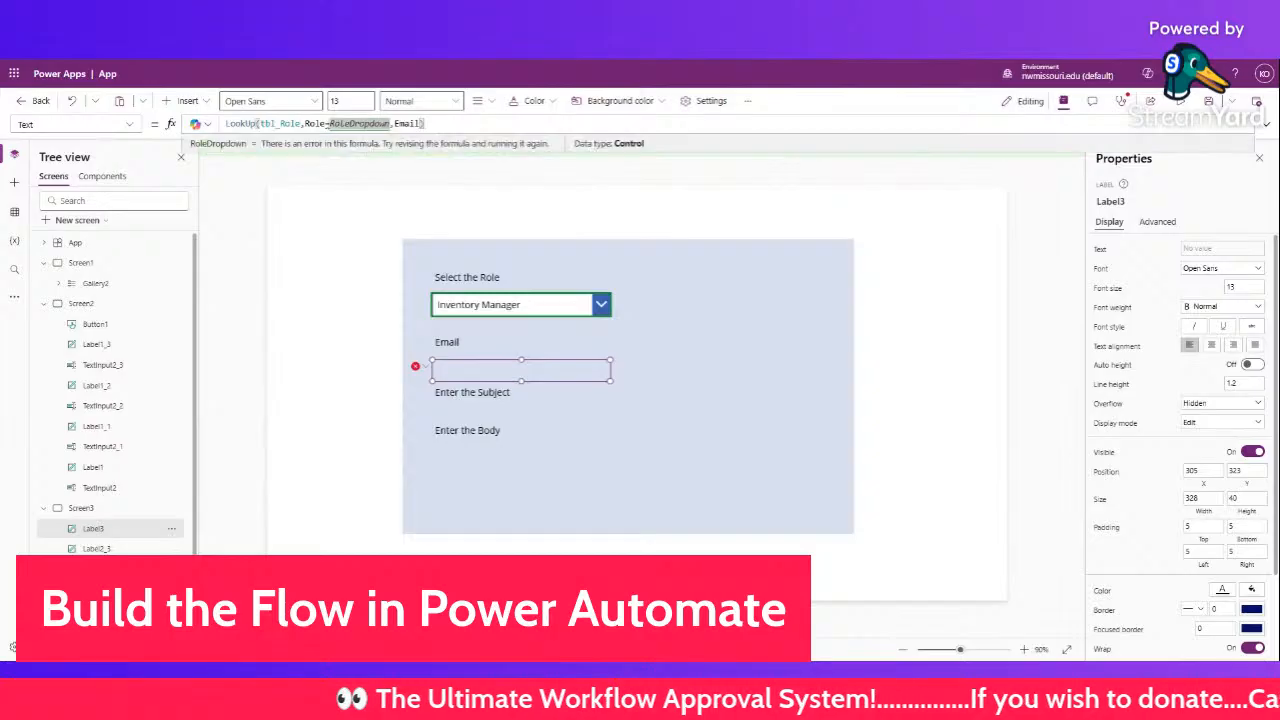
text(.SelectedText)
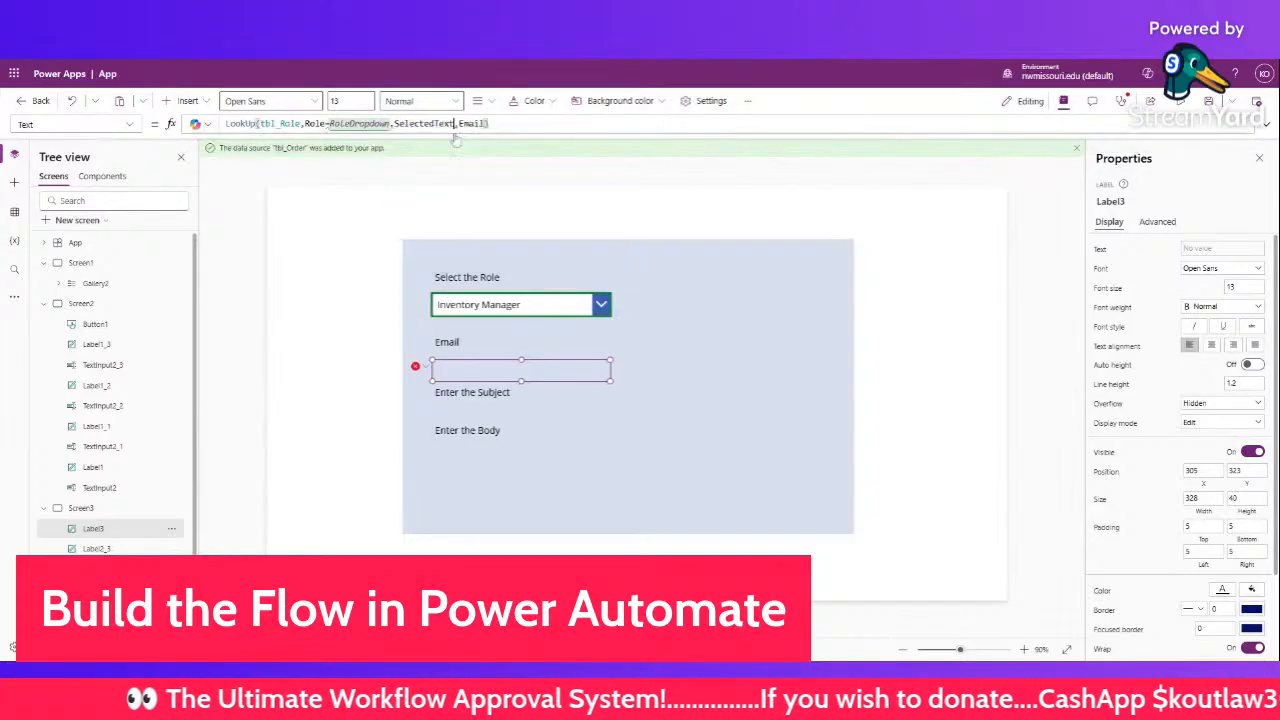
text(.Value)
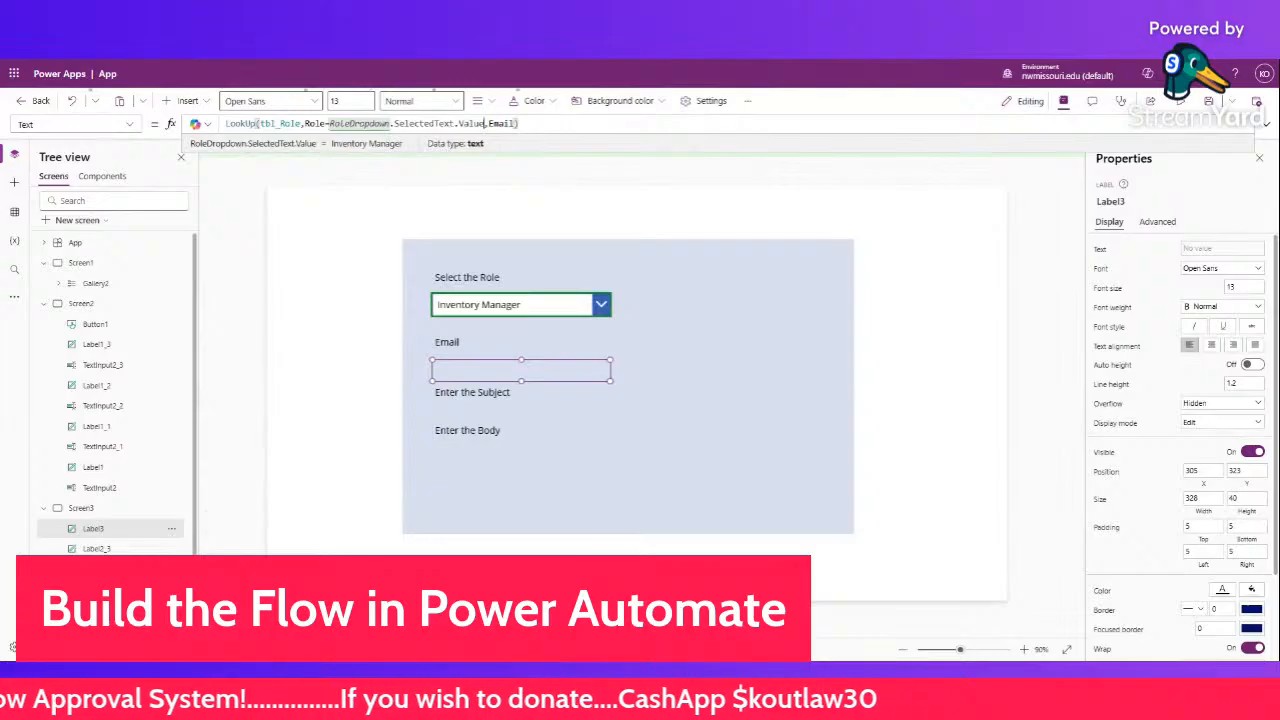
click(1120, 102)
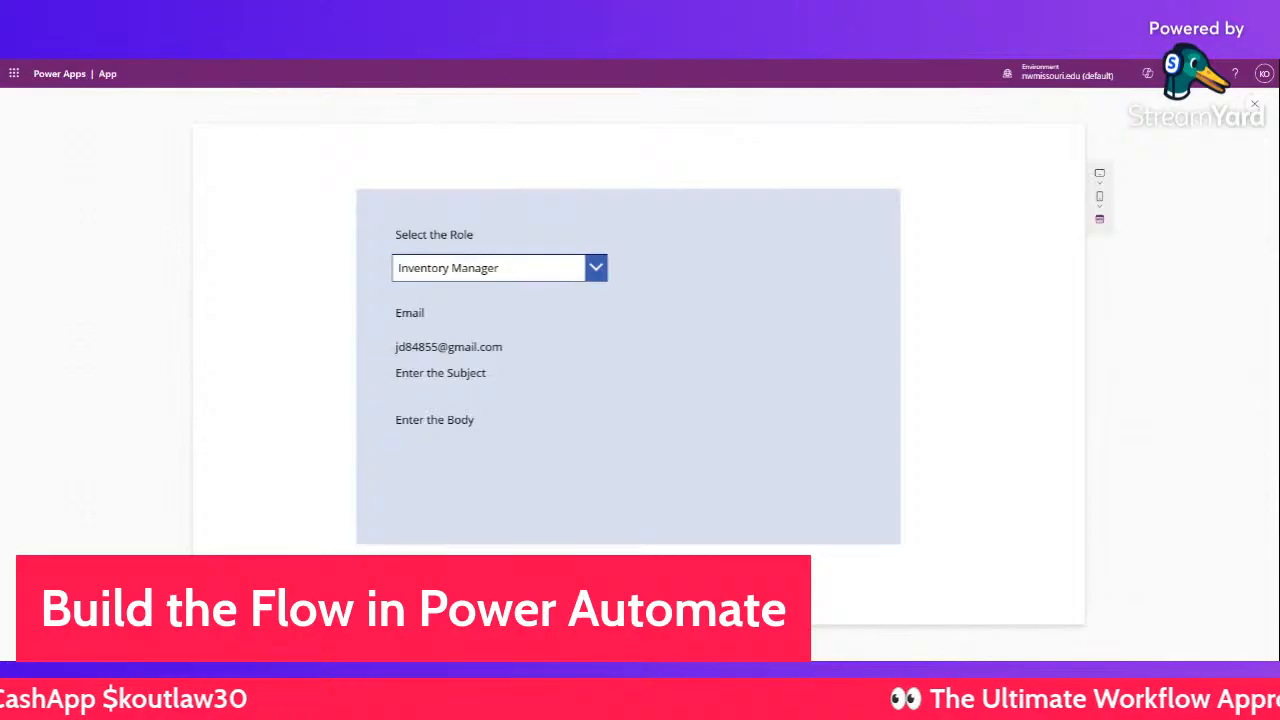
- In preview, choose Department Head and then Division Manager to check the email updates
click(590, 270)
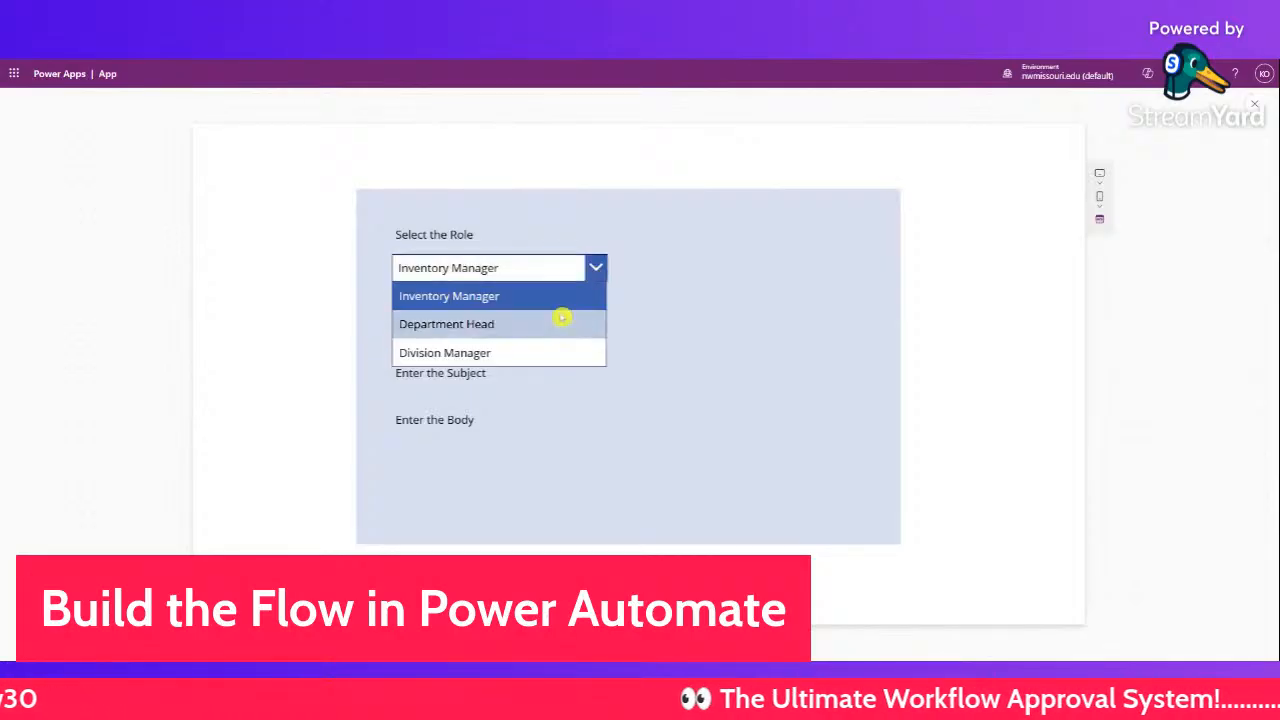
click(561, 319)
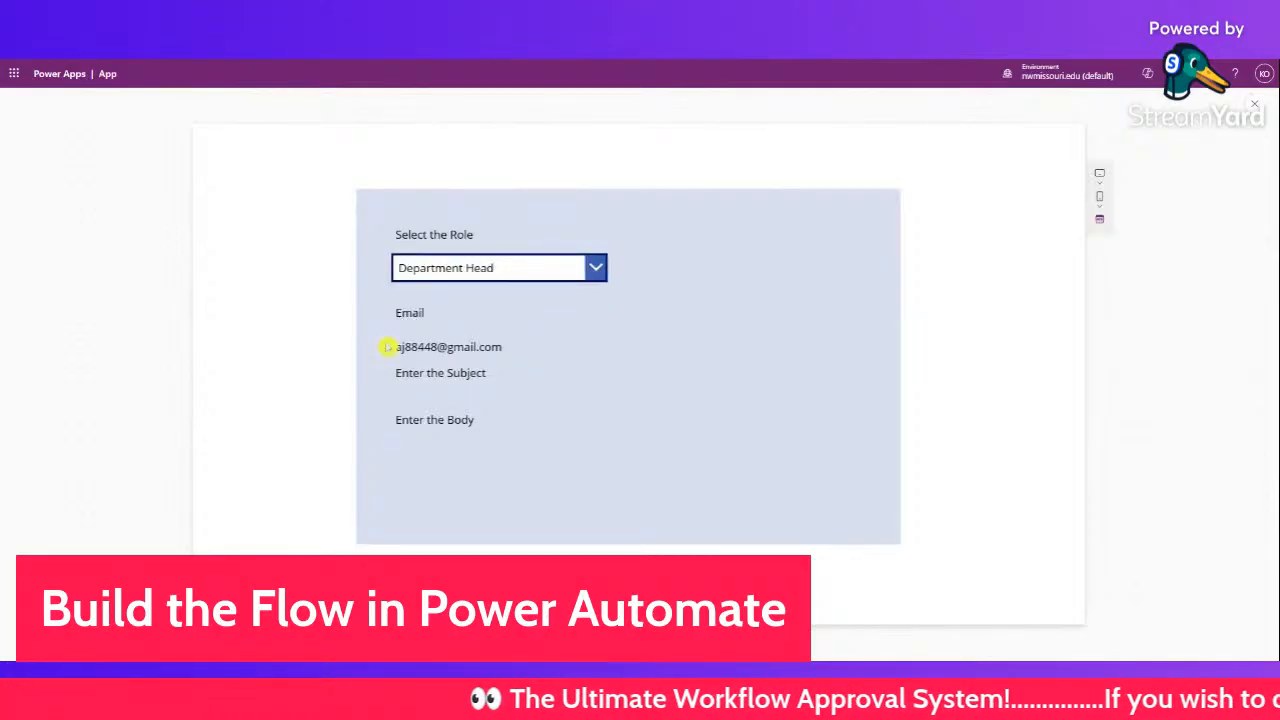
click(589, 267)
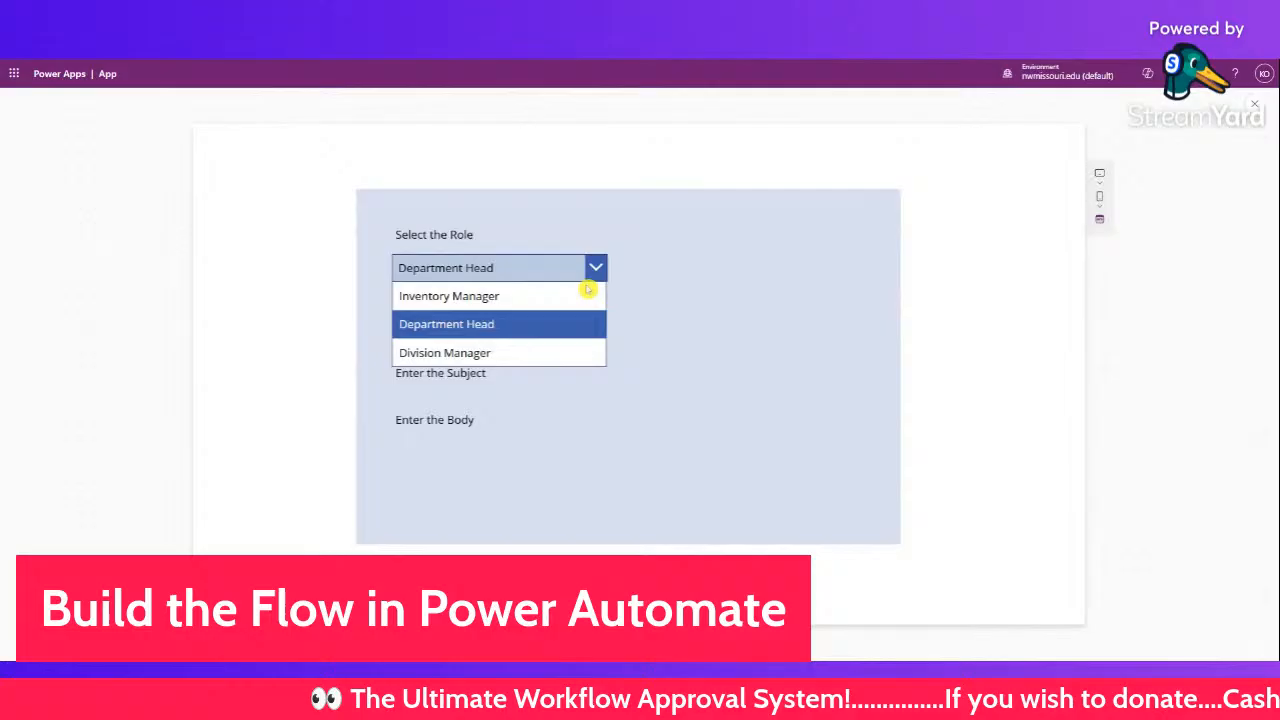
click(534, 349)
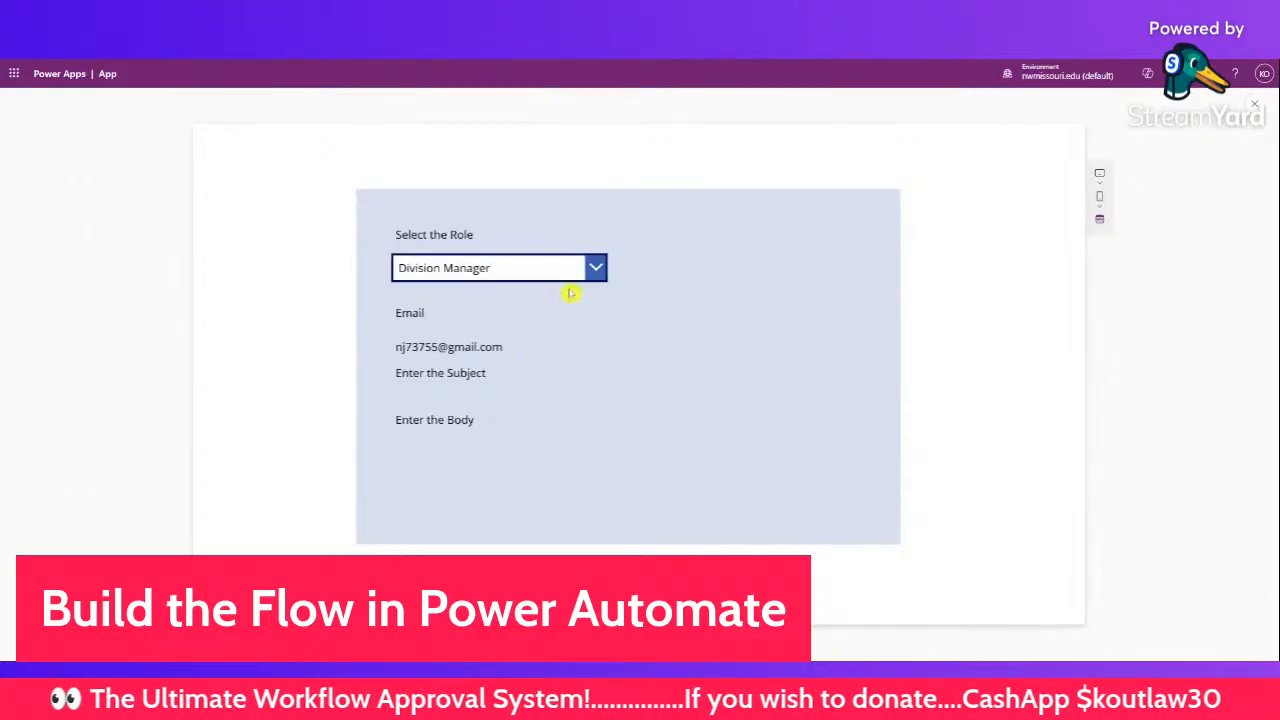
- Move the email value up closer to Email and shift Enter the Body lower
click(1253, 104)
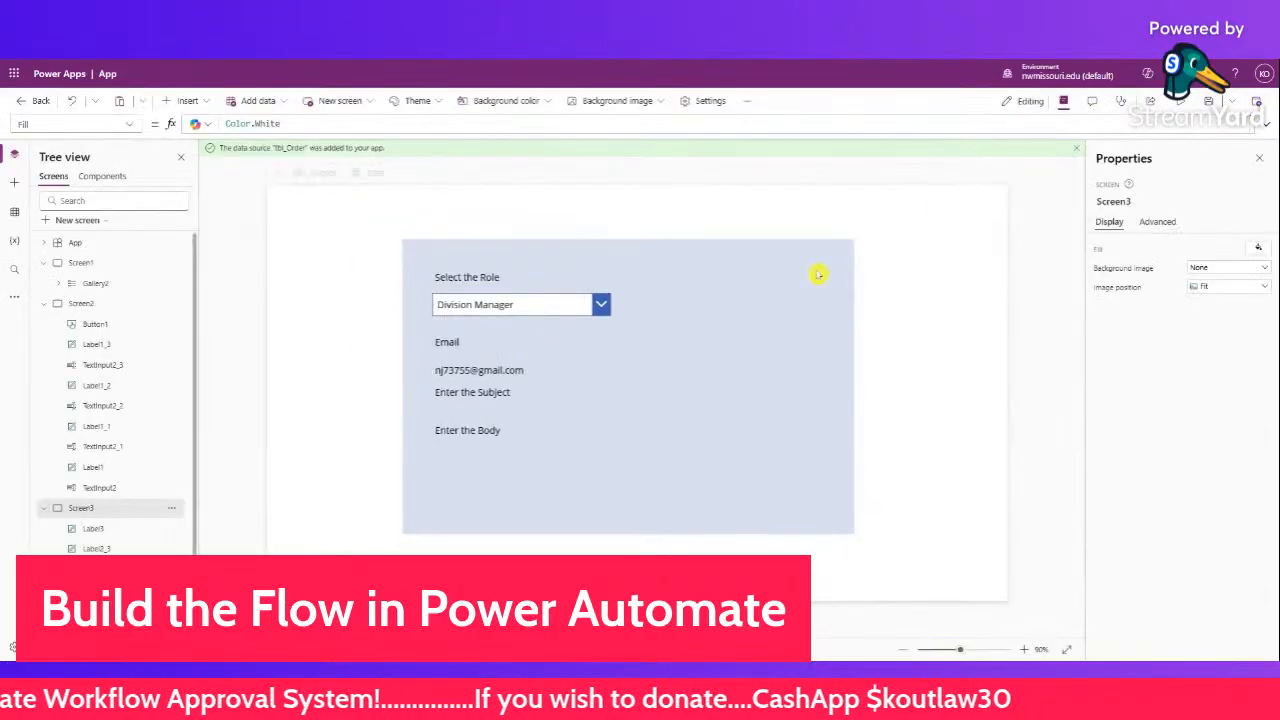
click(455, 343)
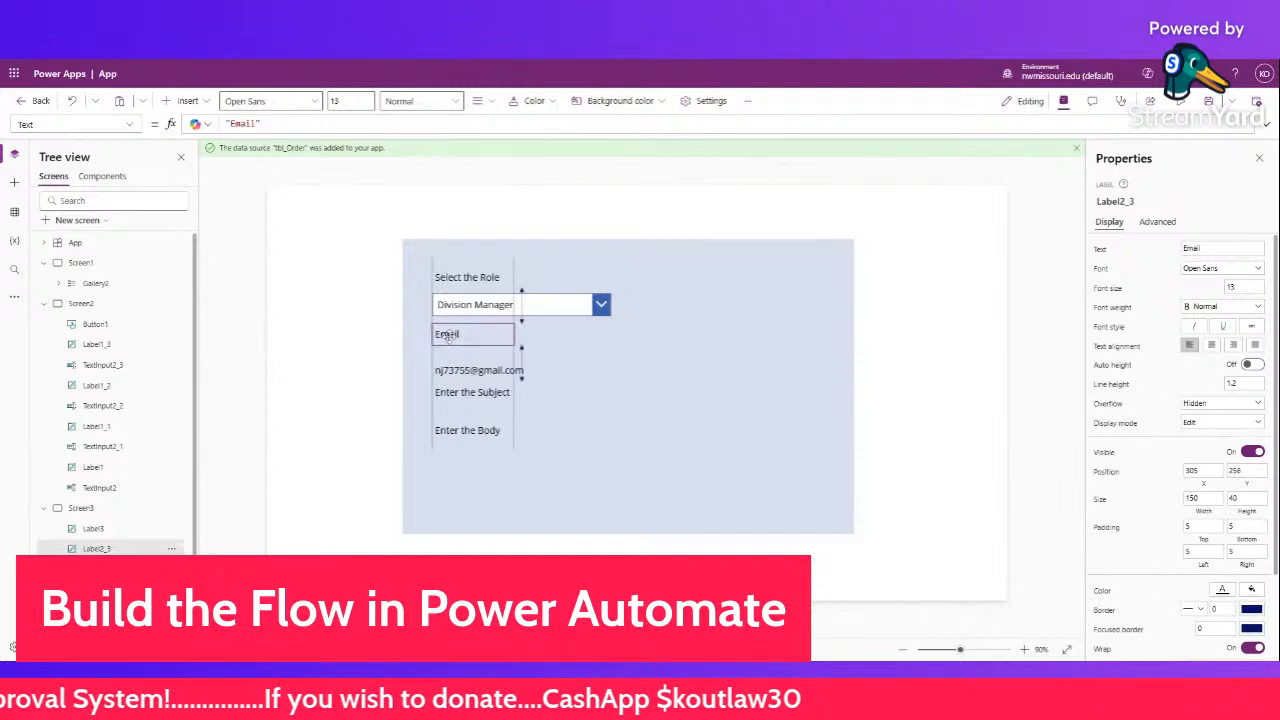
click(452, 368)
drag(452, 366, 455, 348)
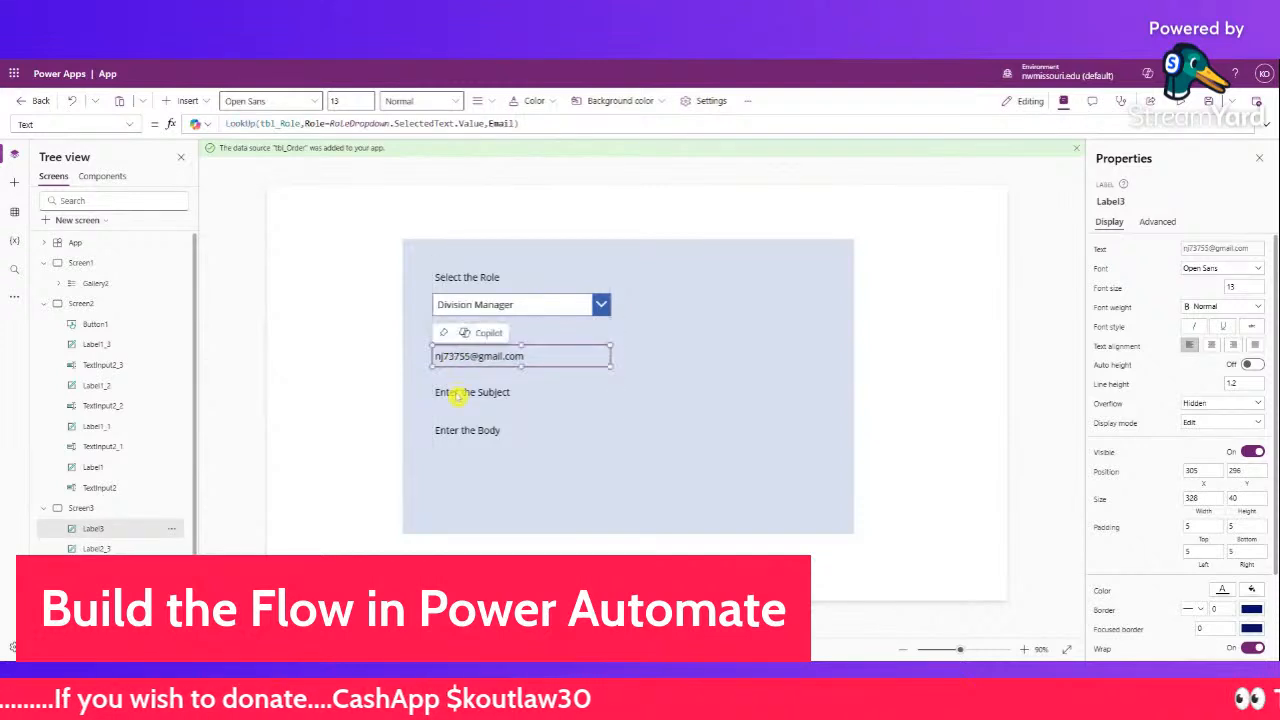
click(456, 393)
drag(456, 431, 453, 463)
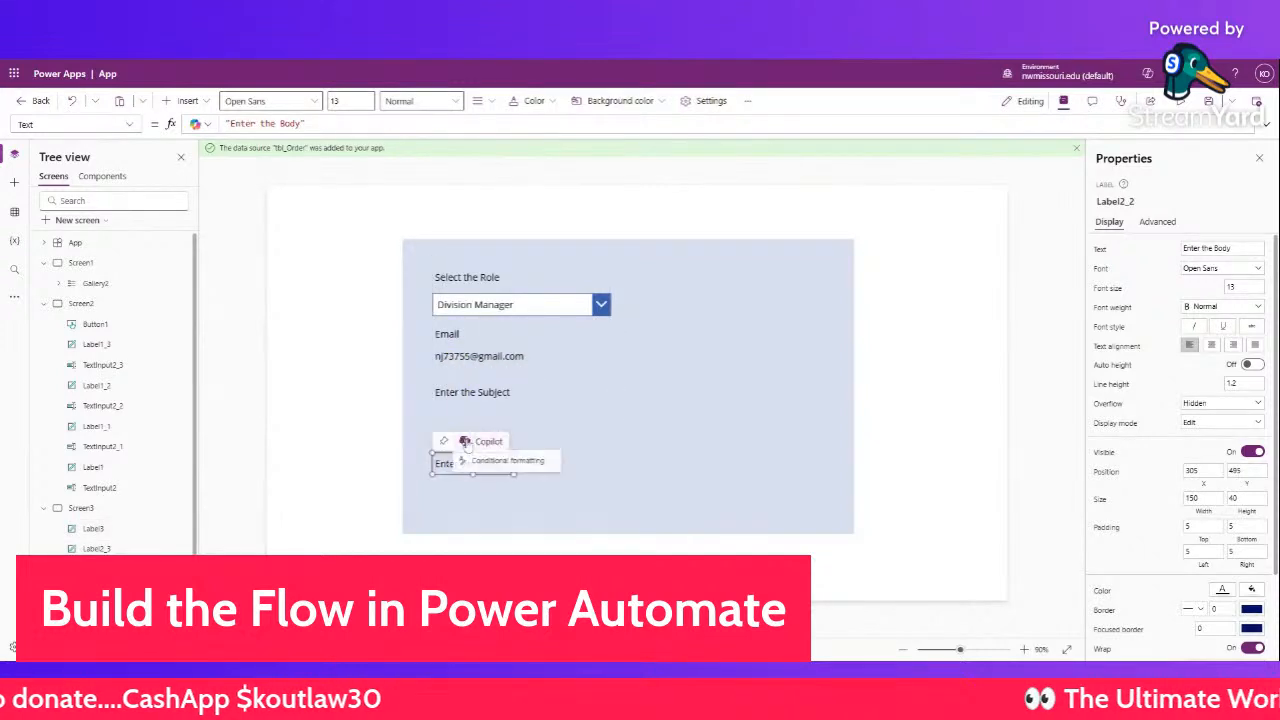
click(424, 415)
- Add a text input control below Enter the Subject
click(313, 253)
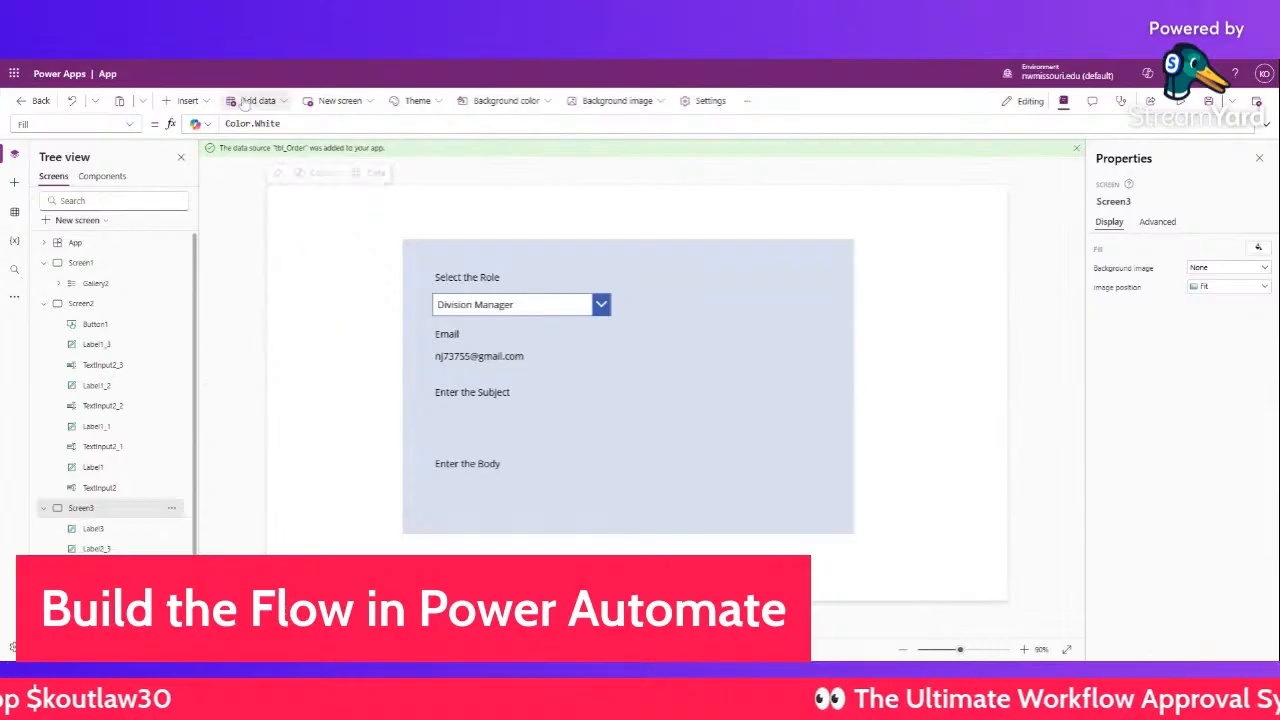
click(186, 100)
click(208, 213)
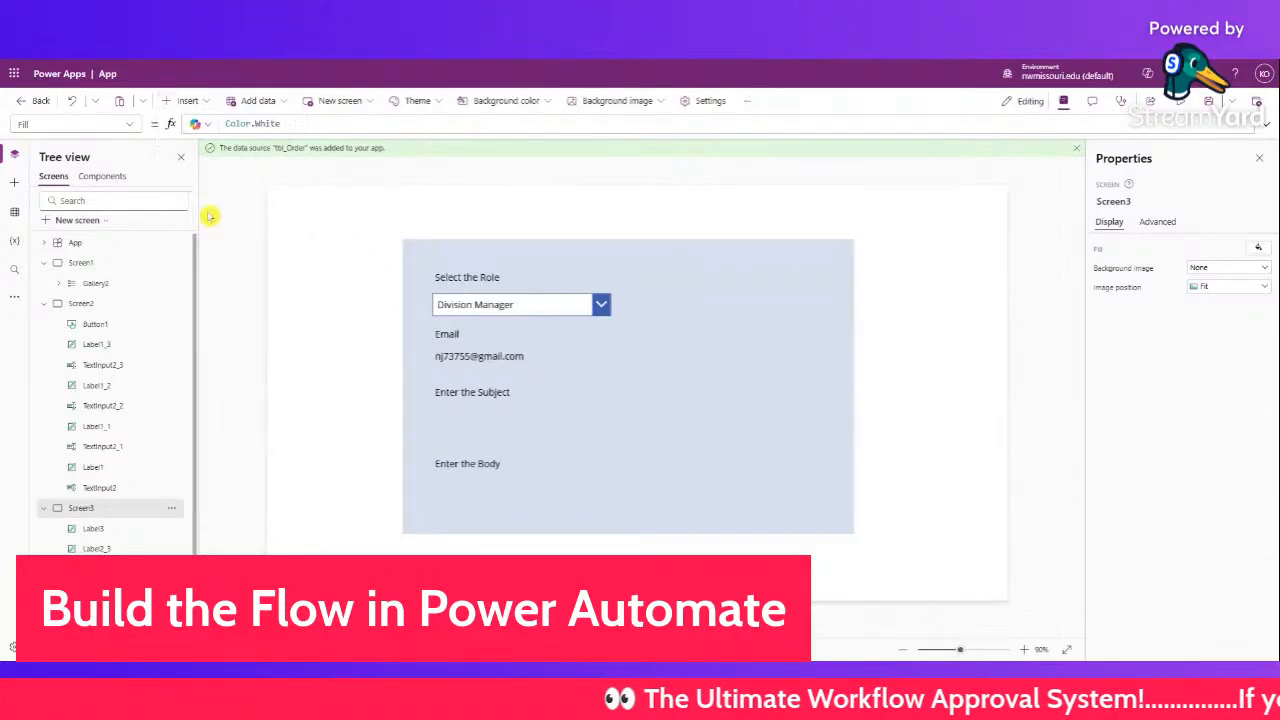